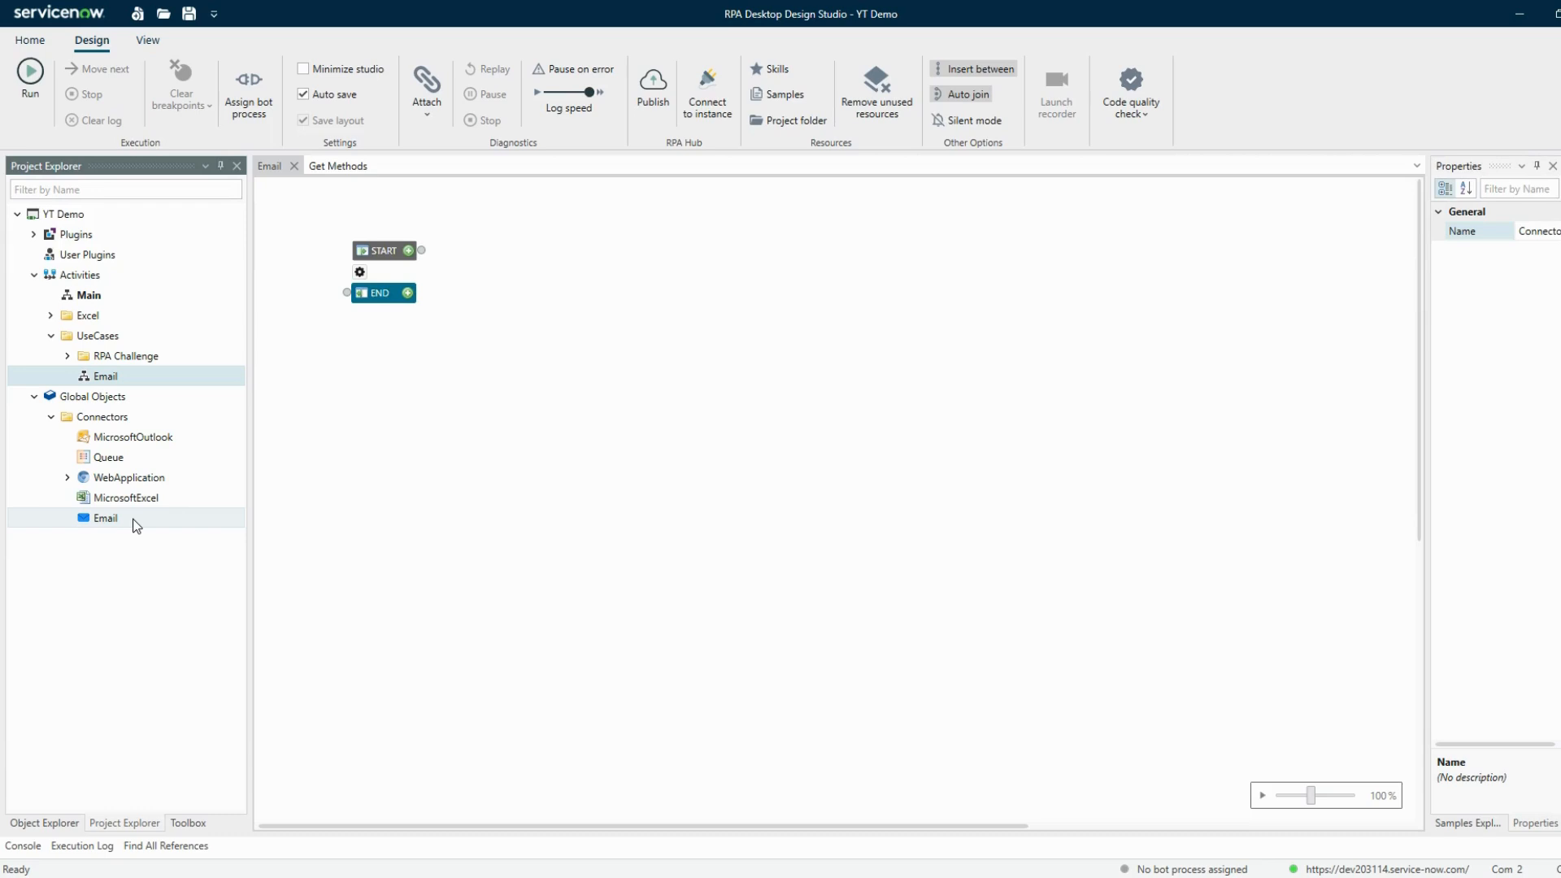
Locate the Email connector among the connectors available to add to the project's global objects.
{"action": "right_click", "coordinate": [120, 398]}
{"action": "left_click", "coordinate": [150, 406]}
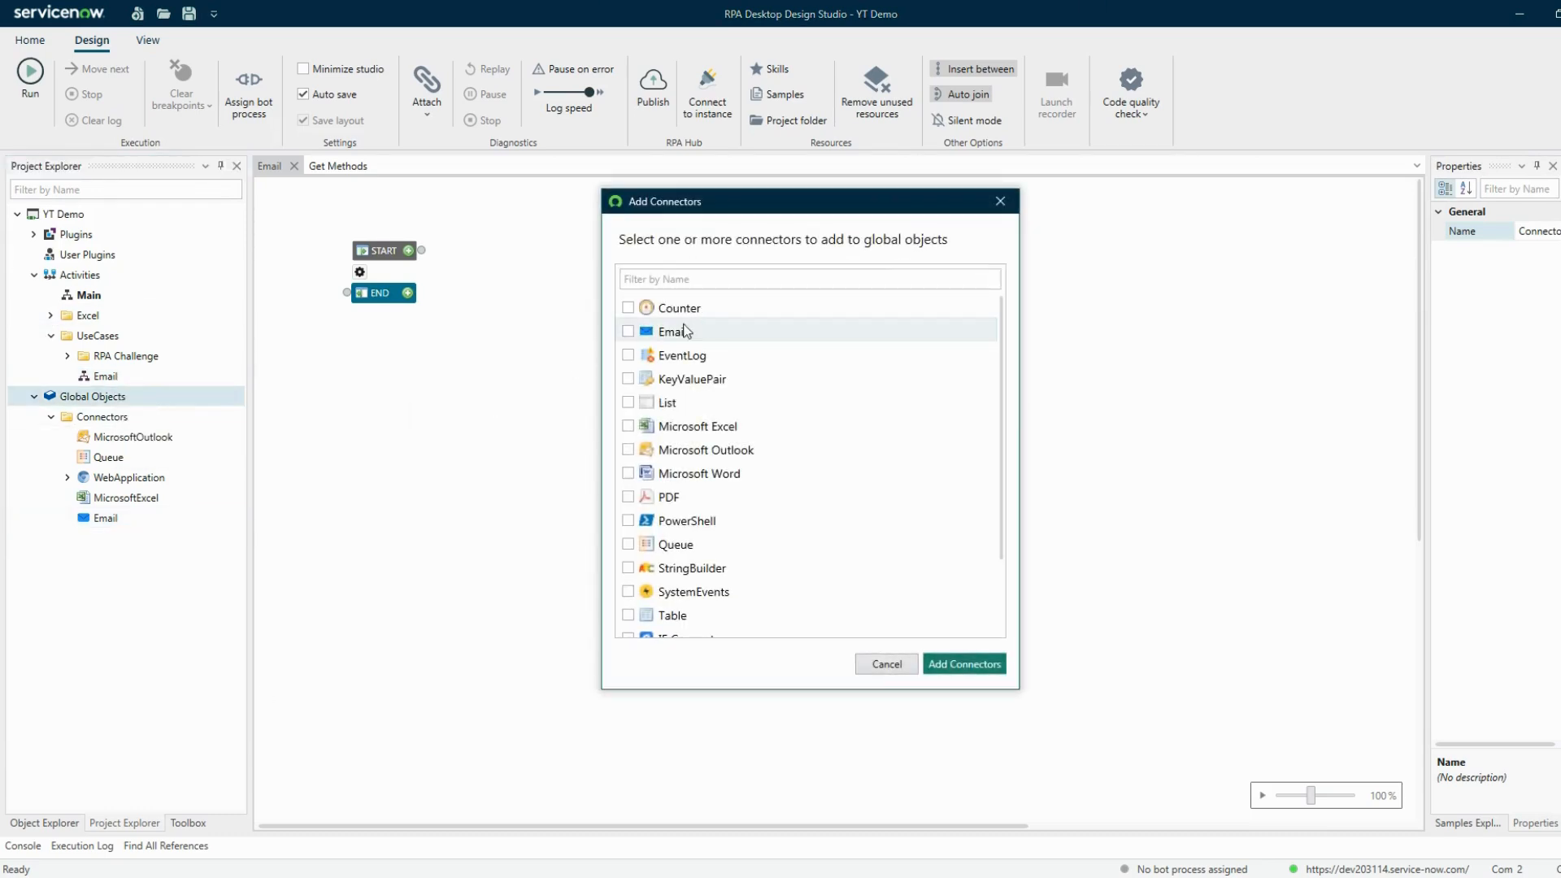
{"action": "left_click", "coordinate": [674, 333]}
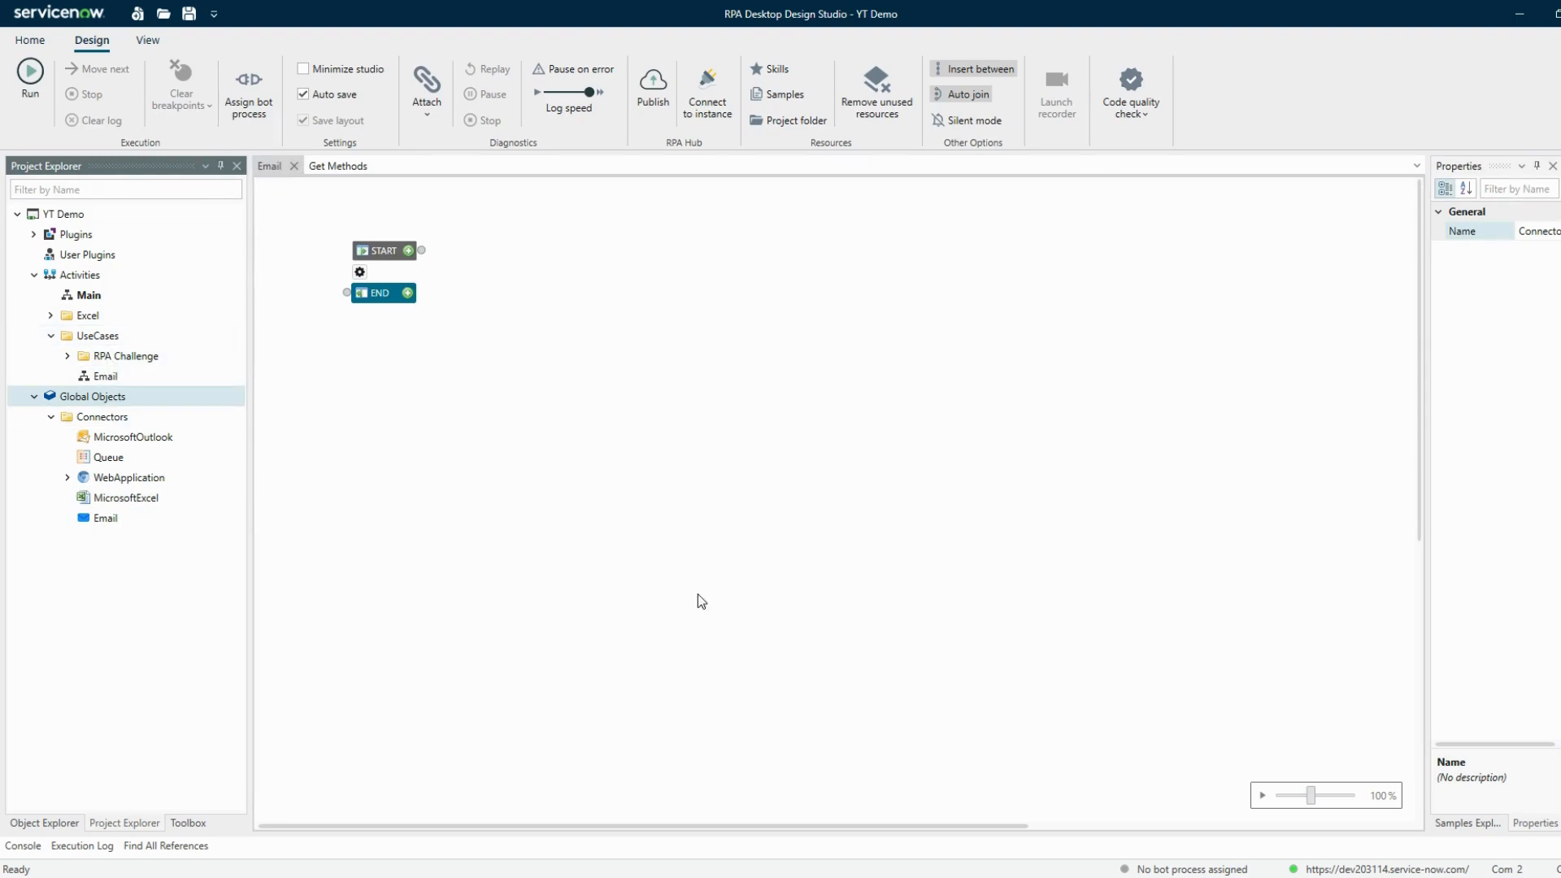
Switch to RPA Hub Workspace in the browser, refresh the Shared Parameters list and examine the BotEmail parameter's value.
{"action": "left_click", "coordinate": [263, 875]}
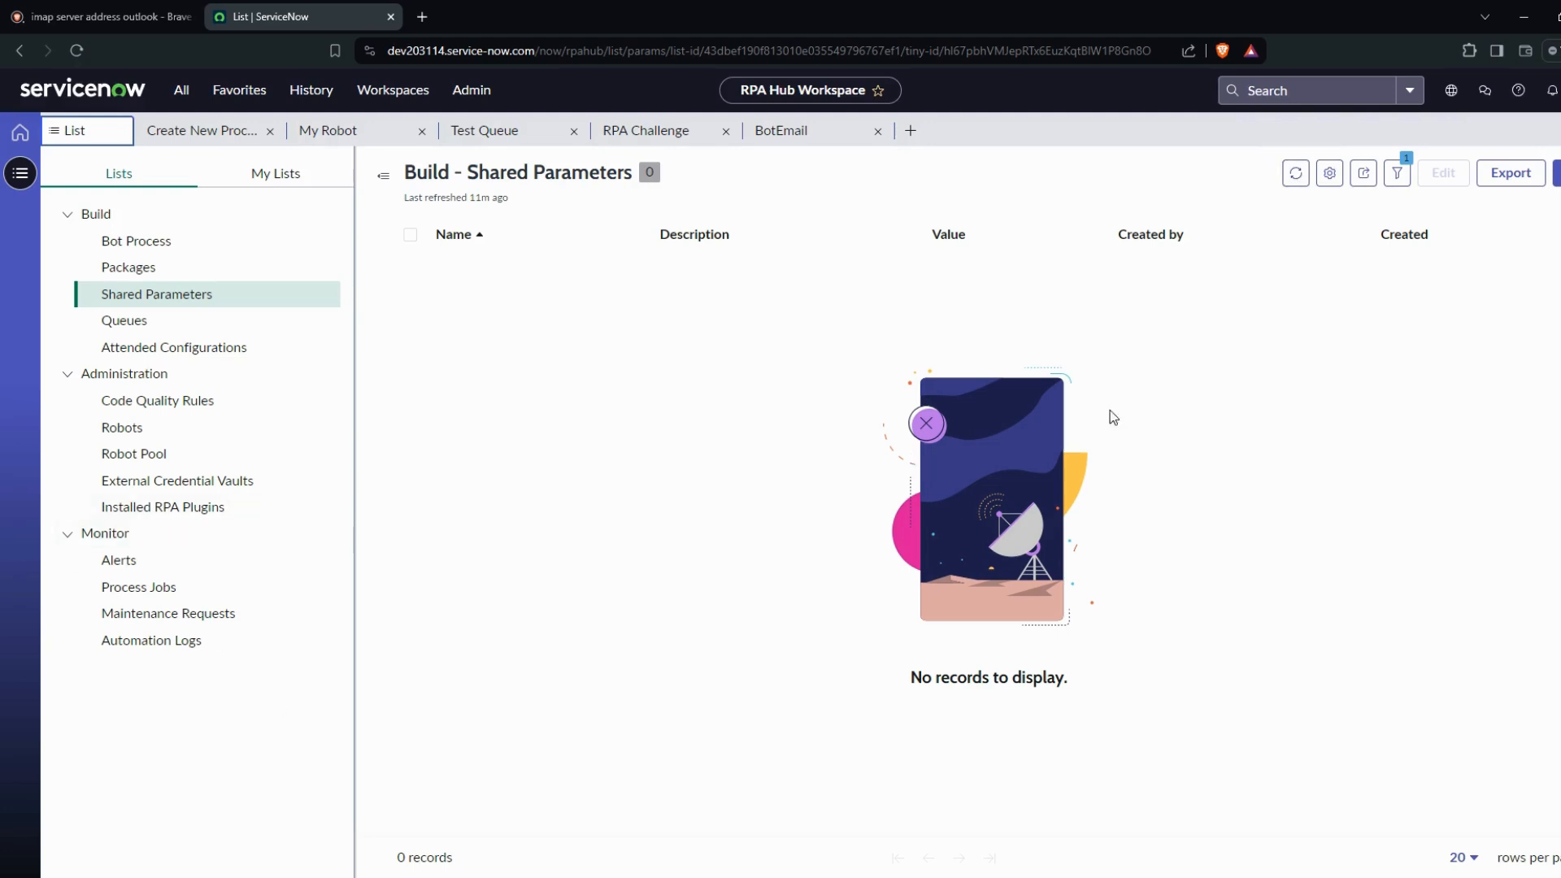
{"action": "left_click", "coordinate": [1296, 174]}
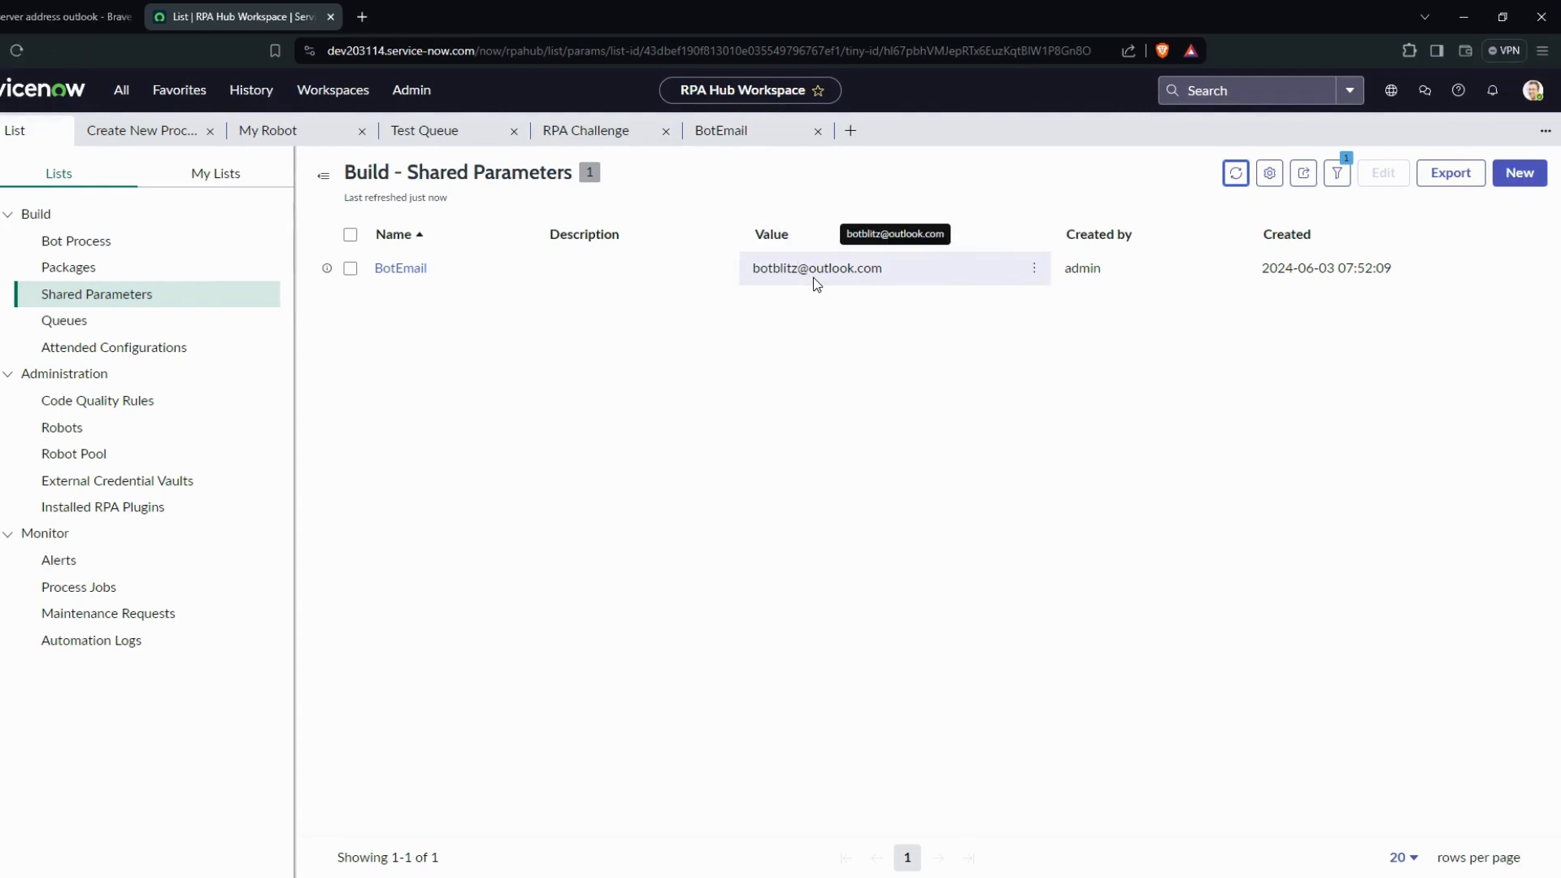
{"action": "left_click", "coordinate": [721, 130]}
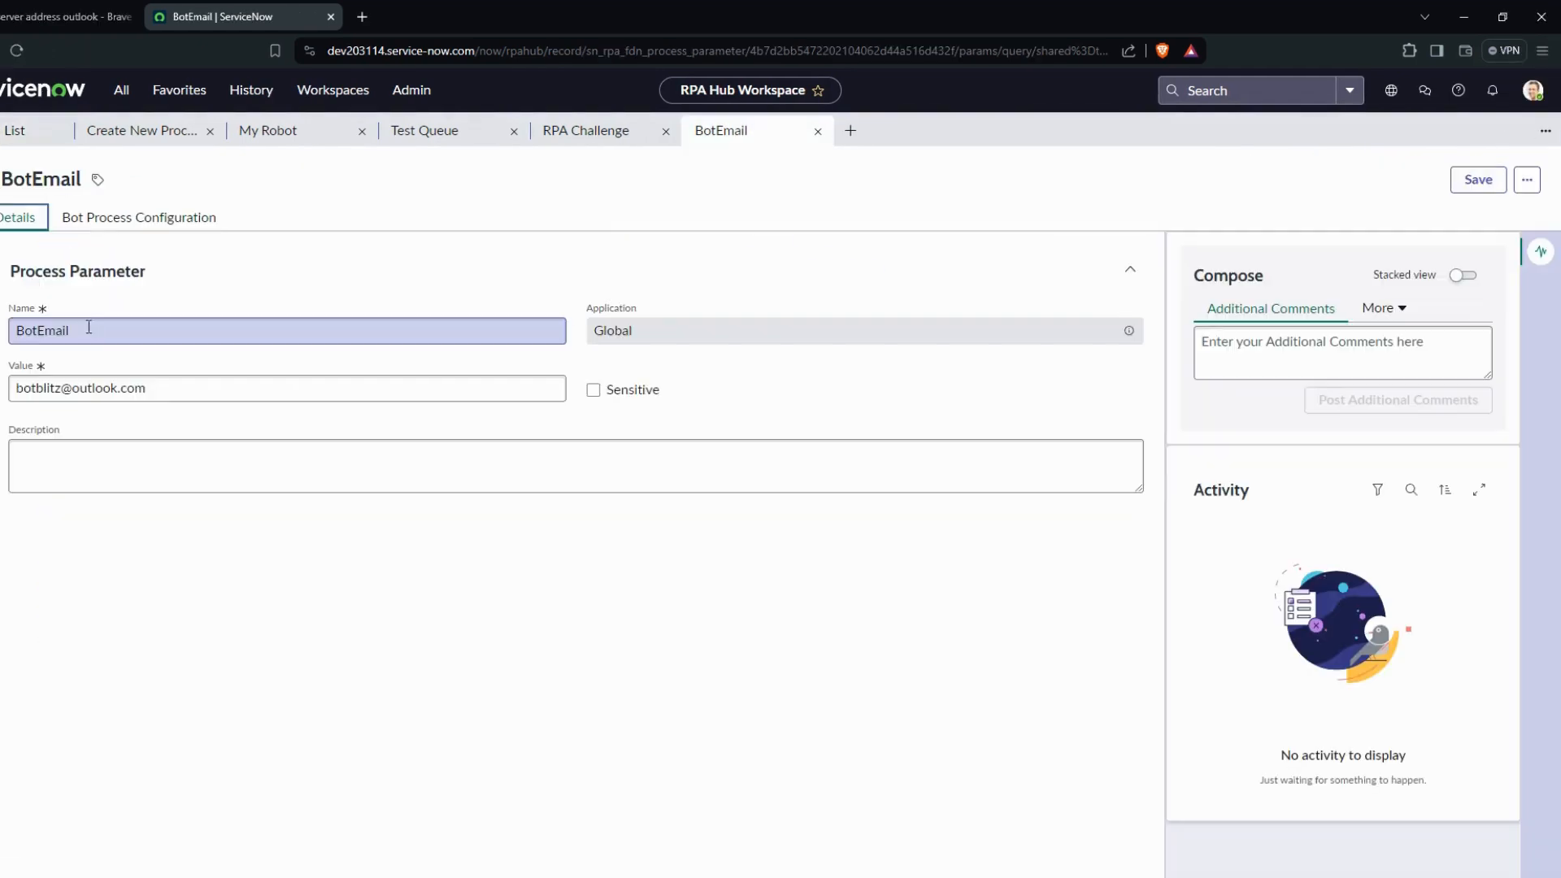
{"action": "left_click_drag", "start_coordinate": [158, 393], "coordinate": [15, 388]}
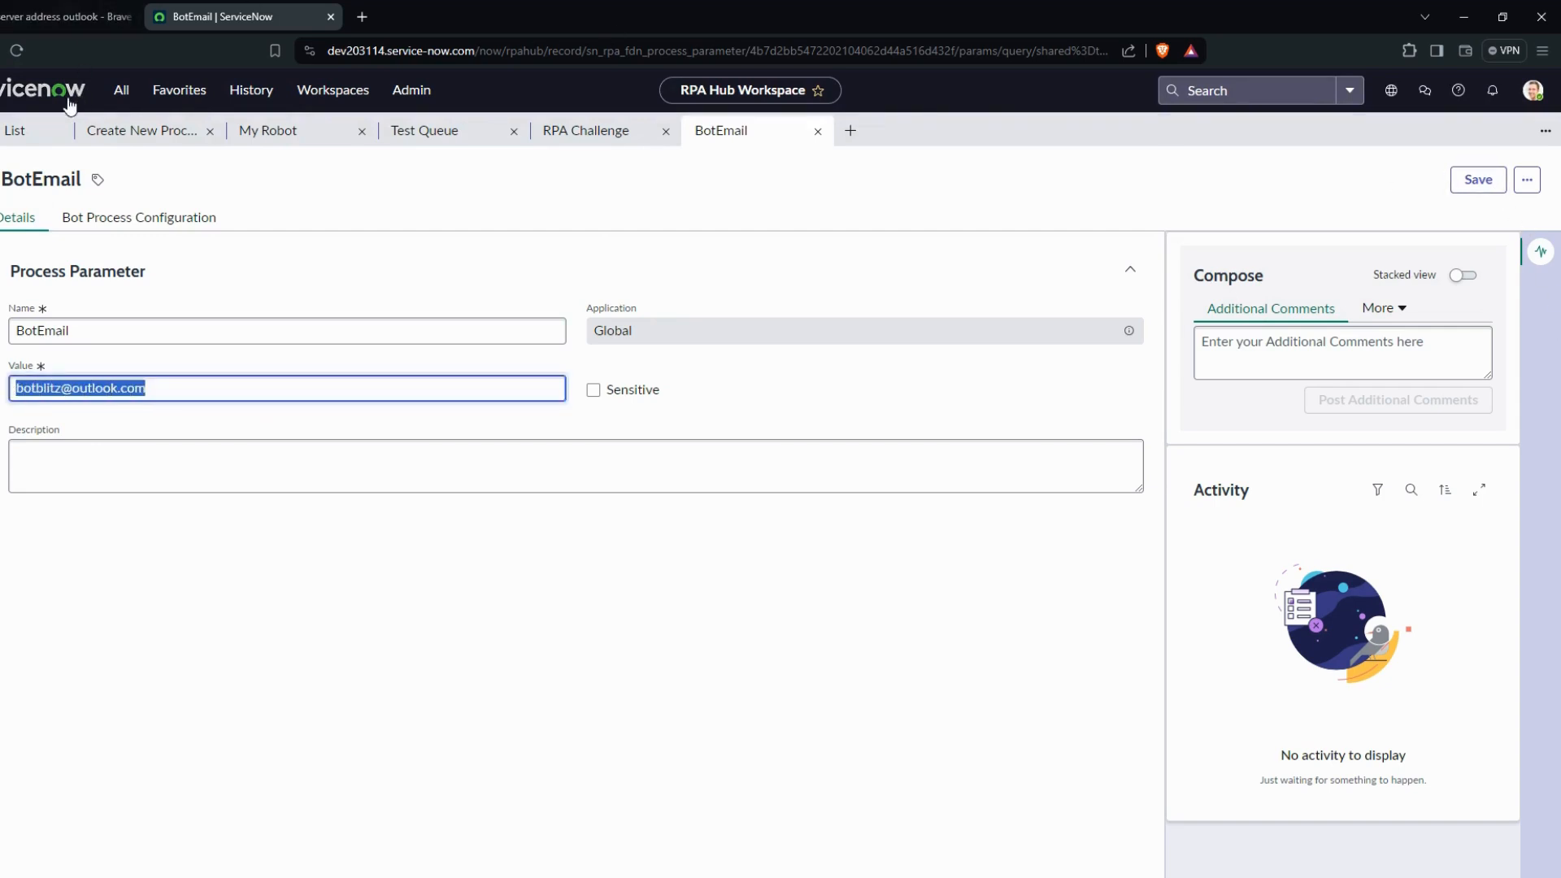
{"action": "left_click", "coordinate": [28, 130]}
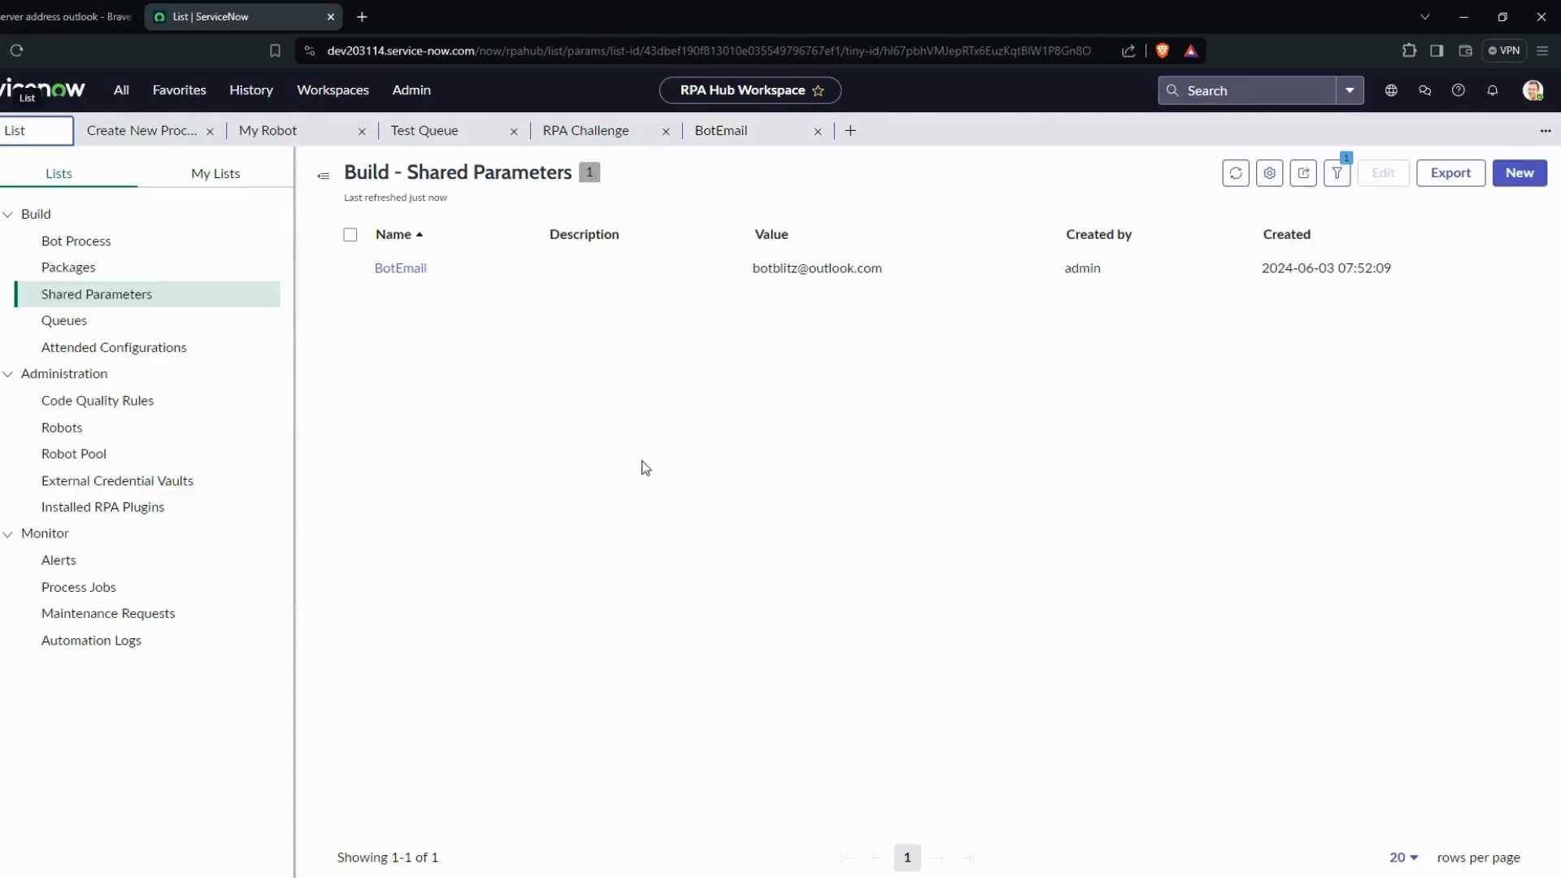
Compare the BotEmail parameter's details with its bot process configuration.
{"action": "left_click", "coordinate": [766, 130]}
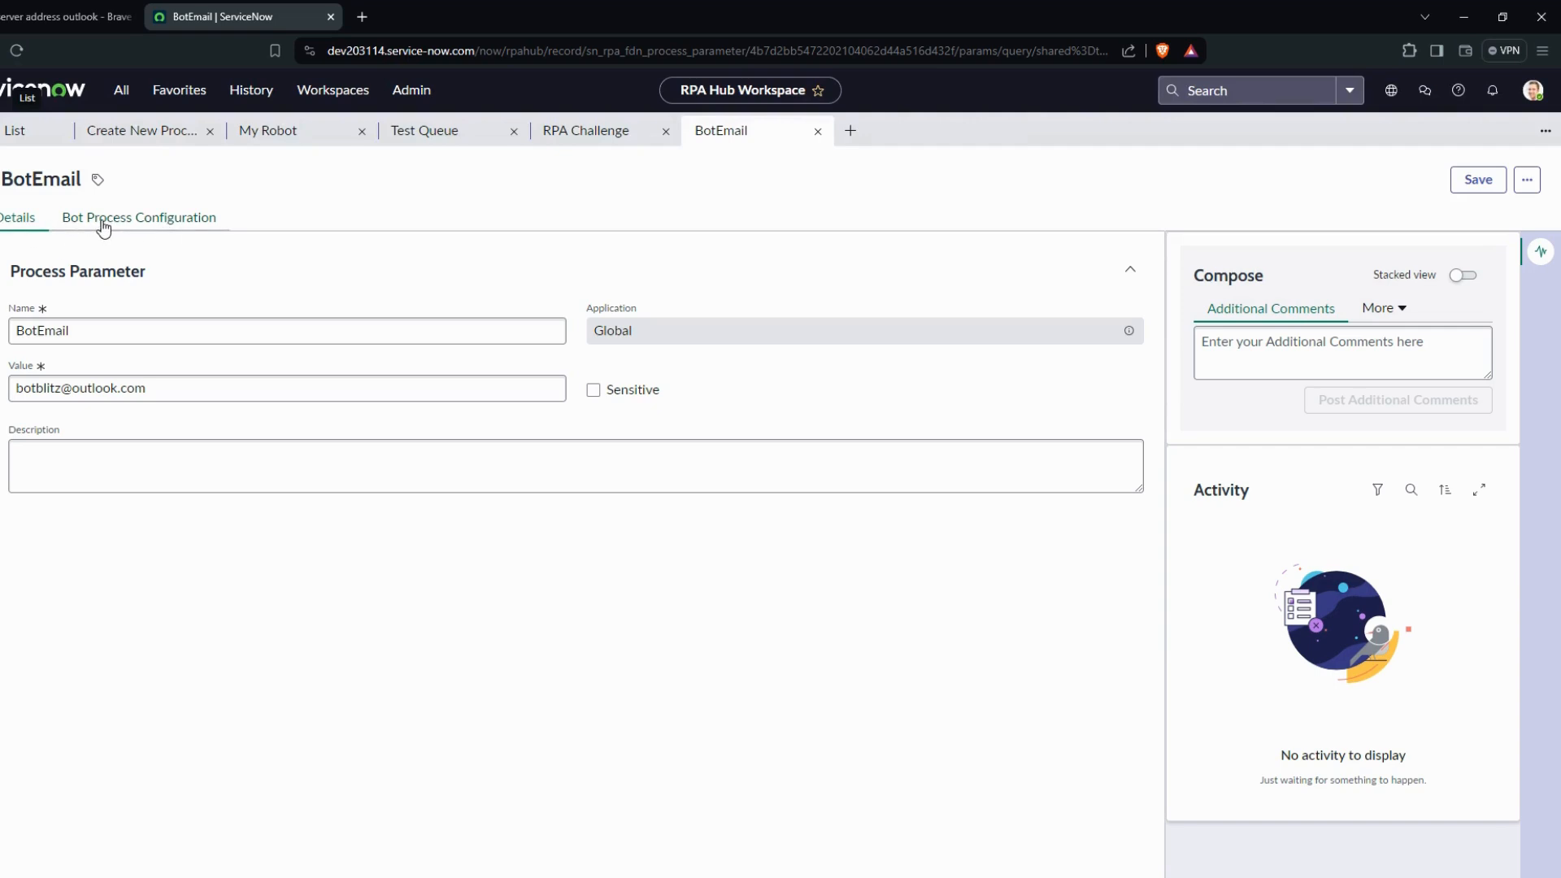
{"action": "left_click", "coordinate": [132, 231]}
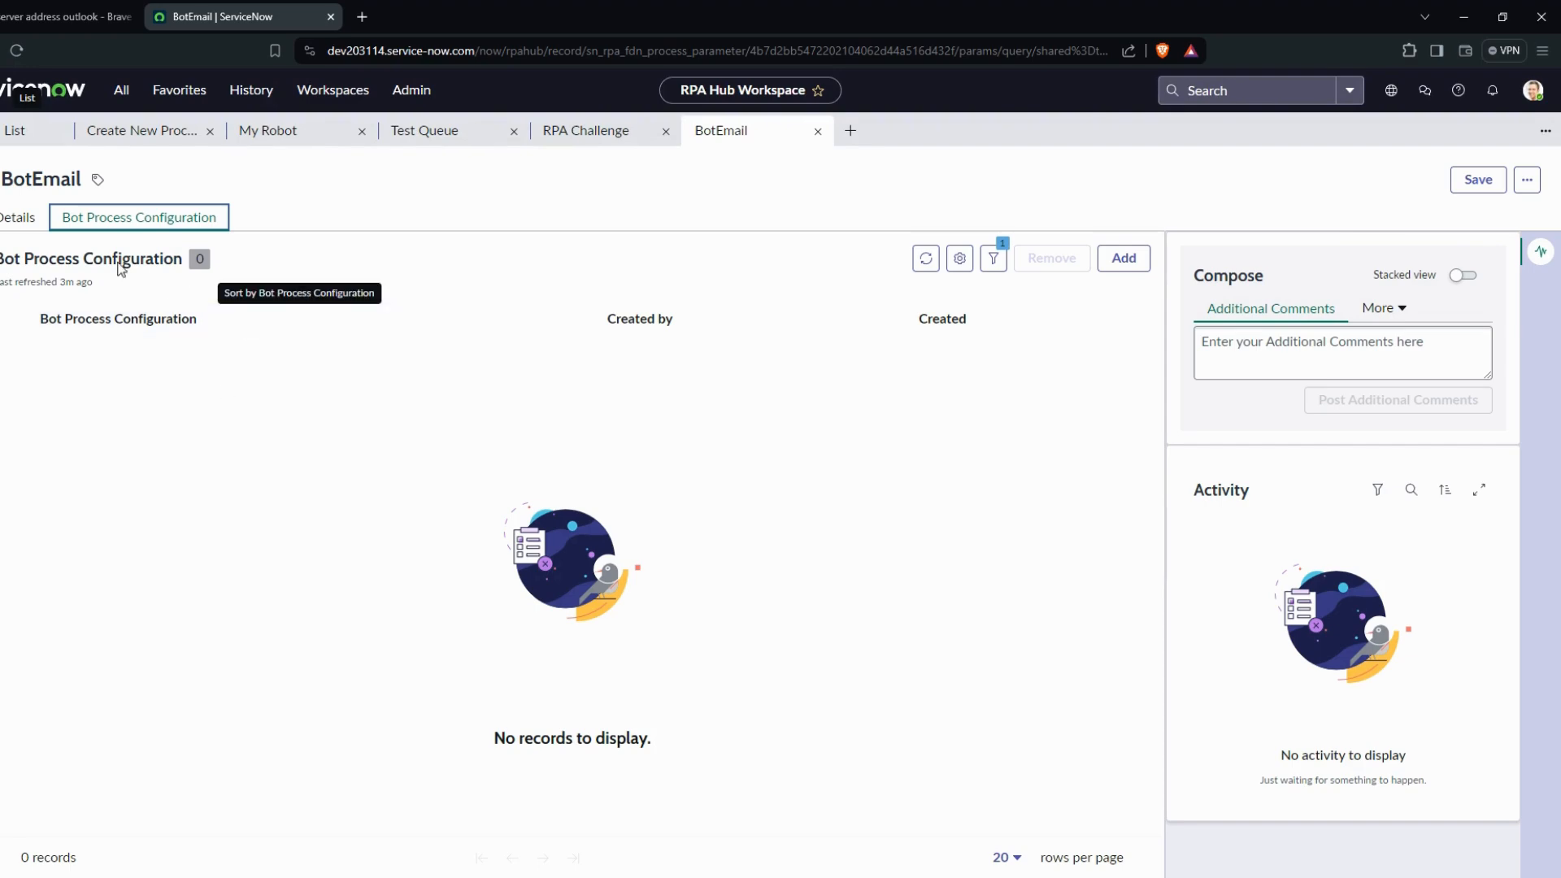
{"action": "left_click", "coordinate": [19, 226]}
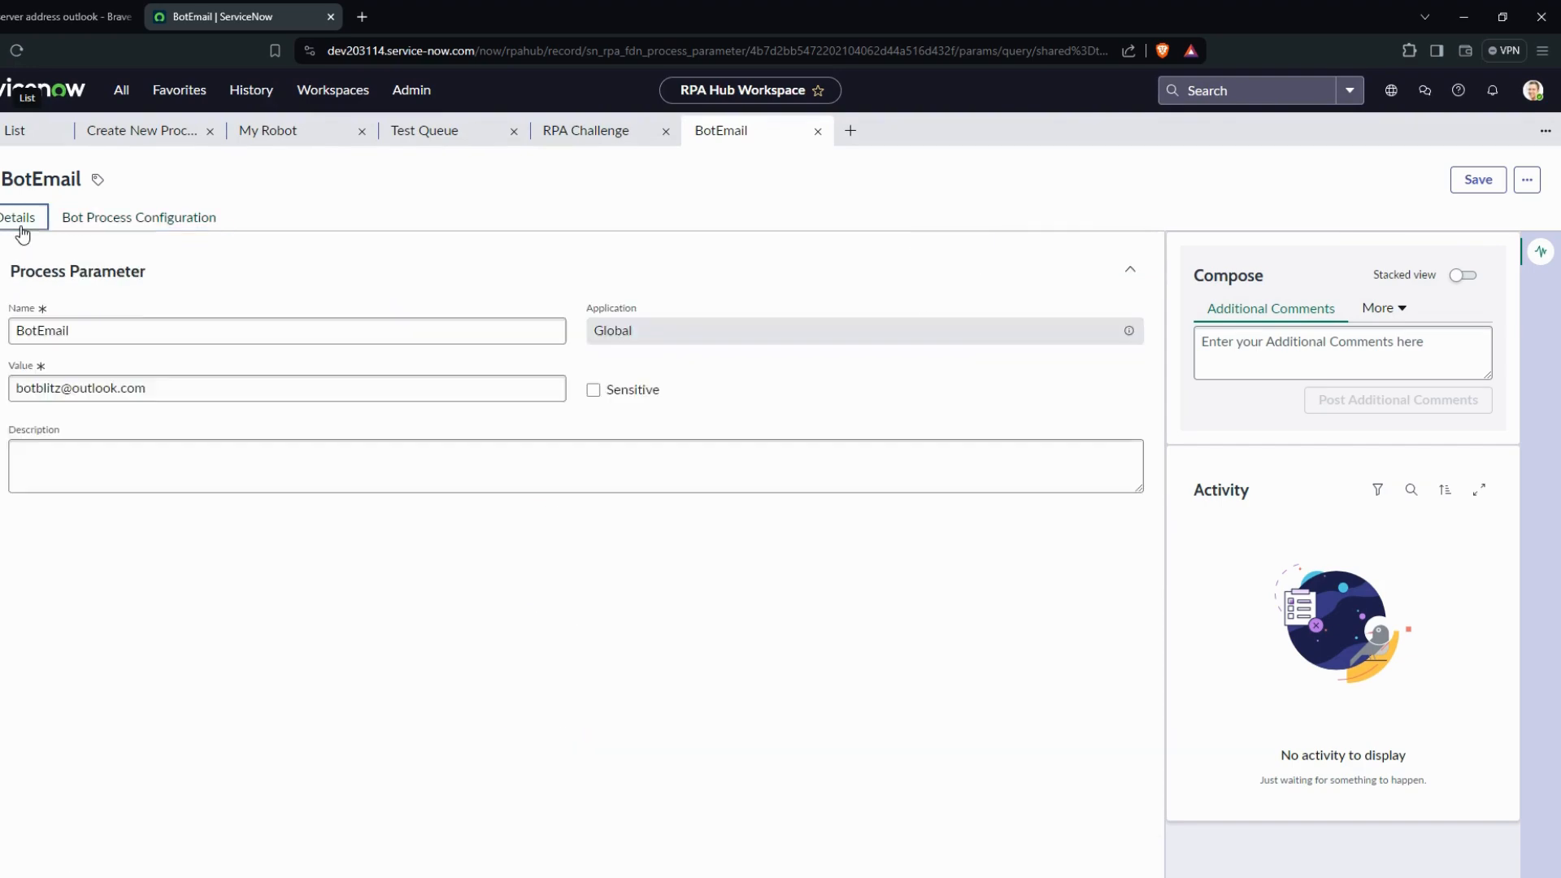
{"action": "left_click", "coordinate": [129, 221]}
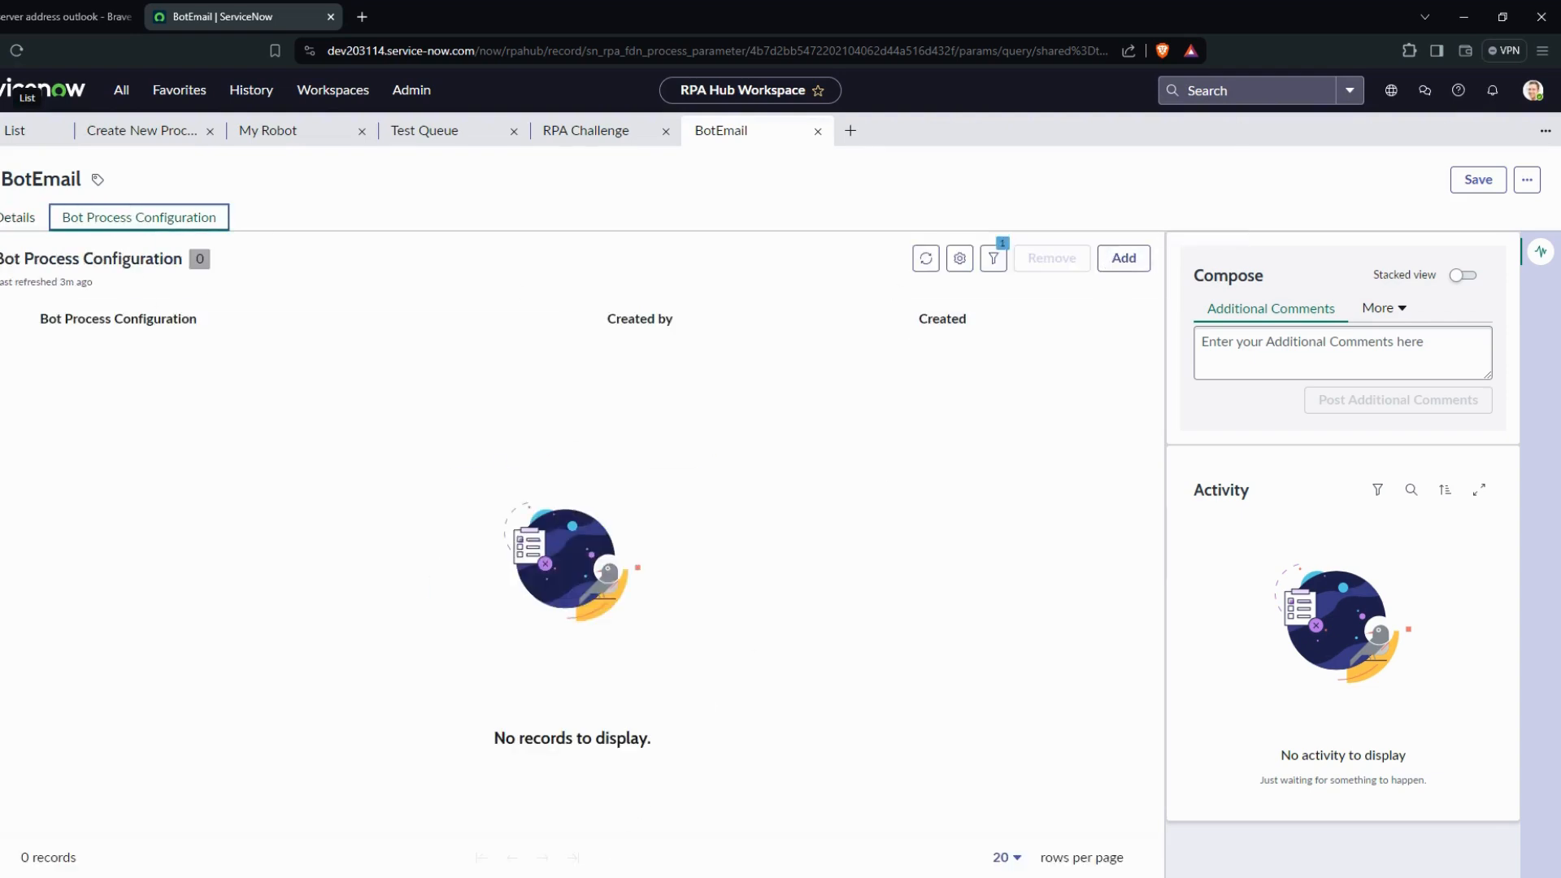
Switch to RPA Desktop Design Studio and view the bot process assignment options without assigning anything.
{"action": "left_click", "coordinate": [569, 876]}
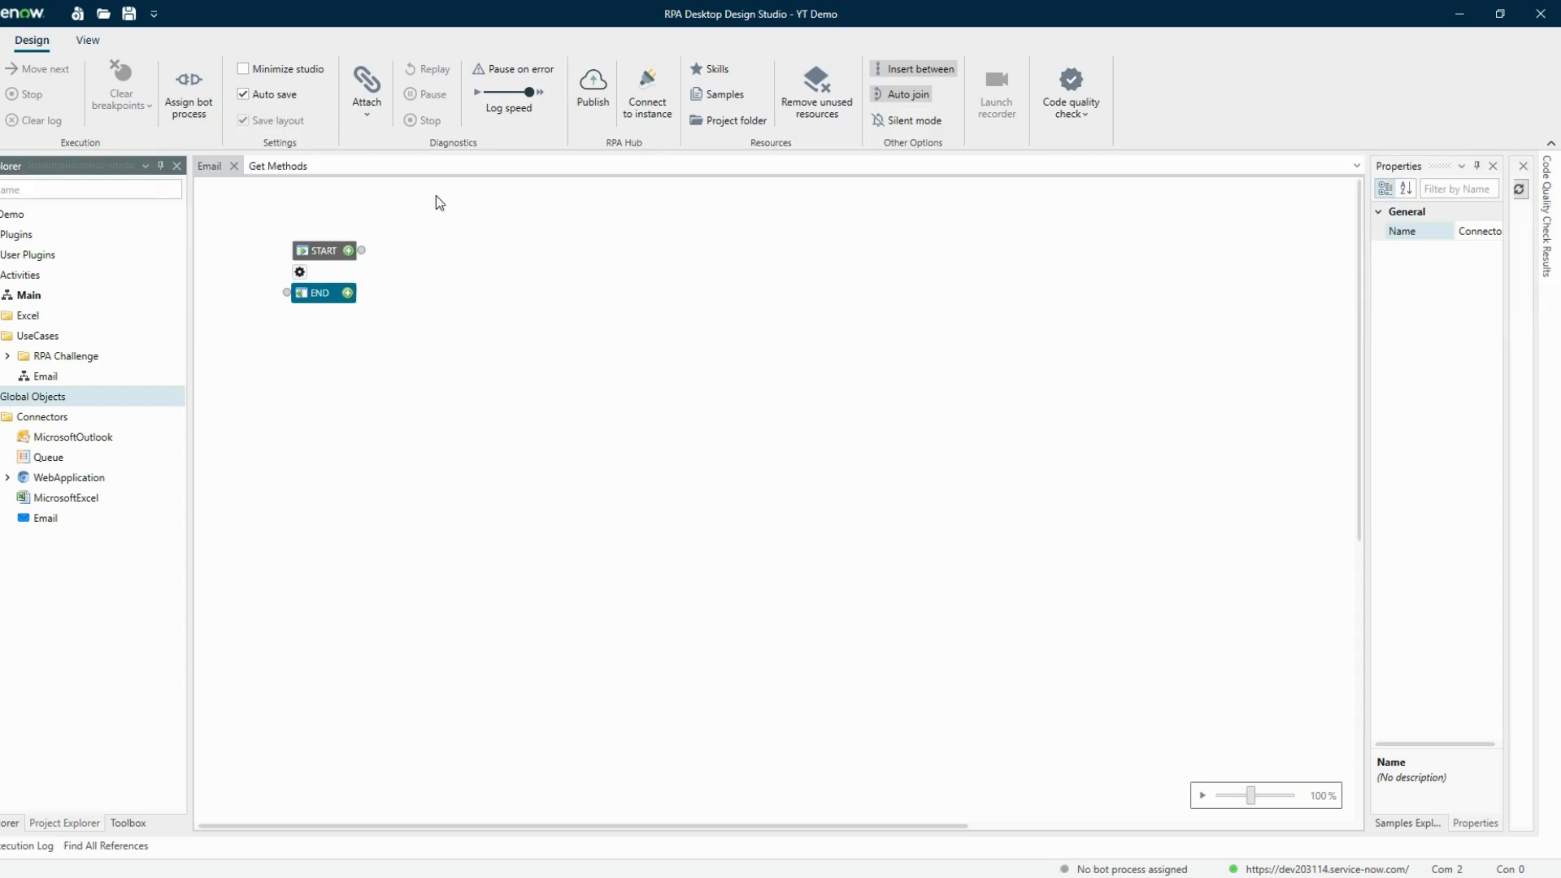
{"action": "left_click", "coordinate": [195, 102]}
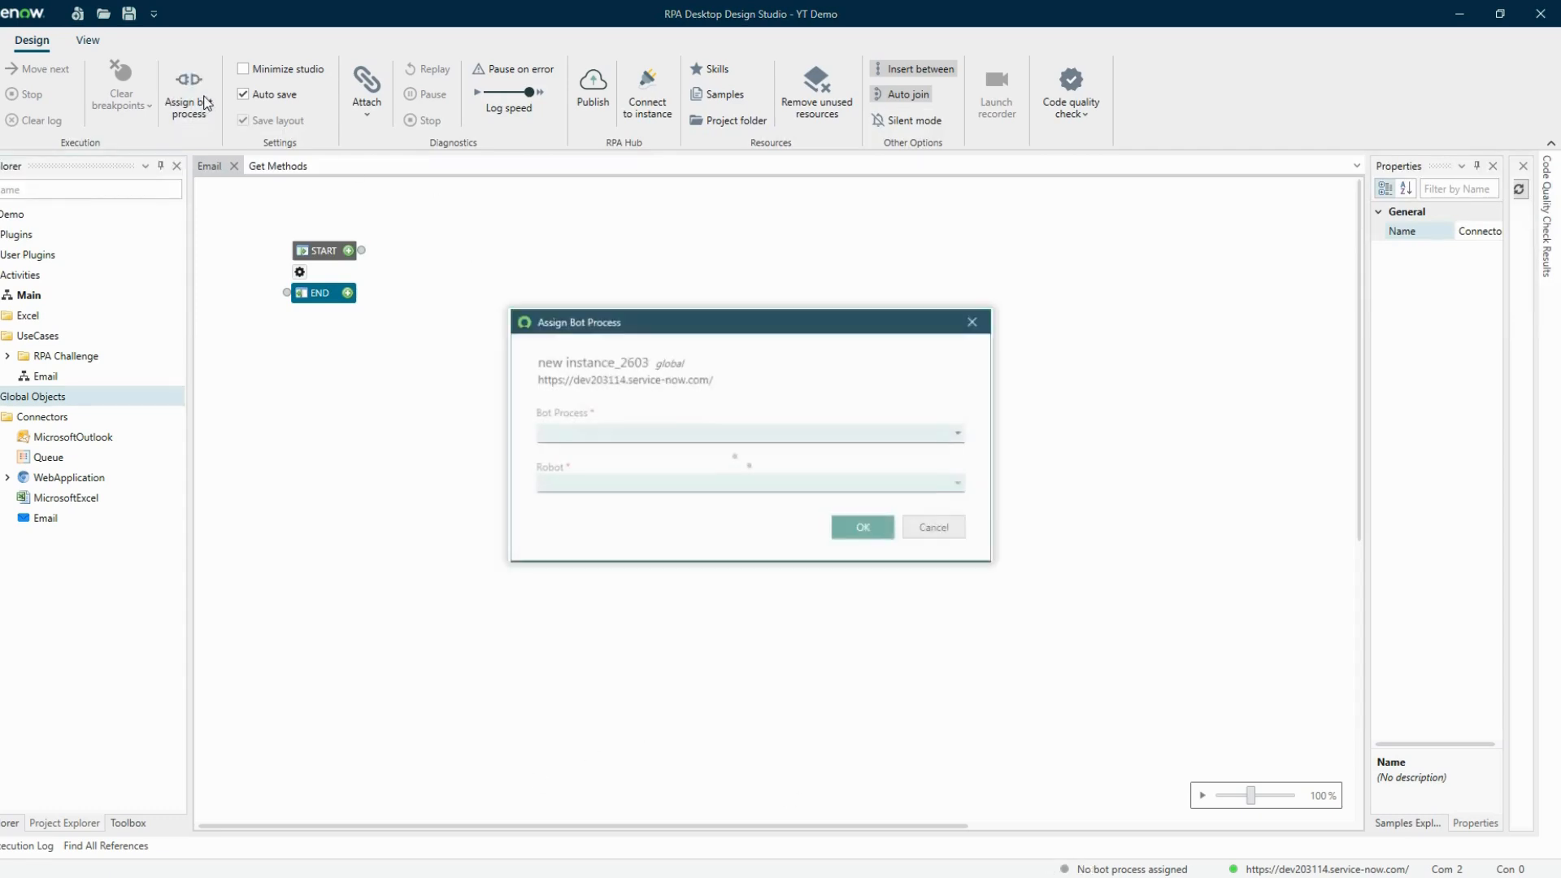
{"action": "left_click", "coordinate": [976, 321]}
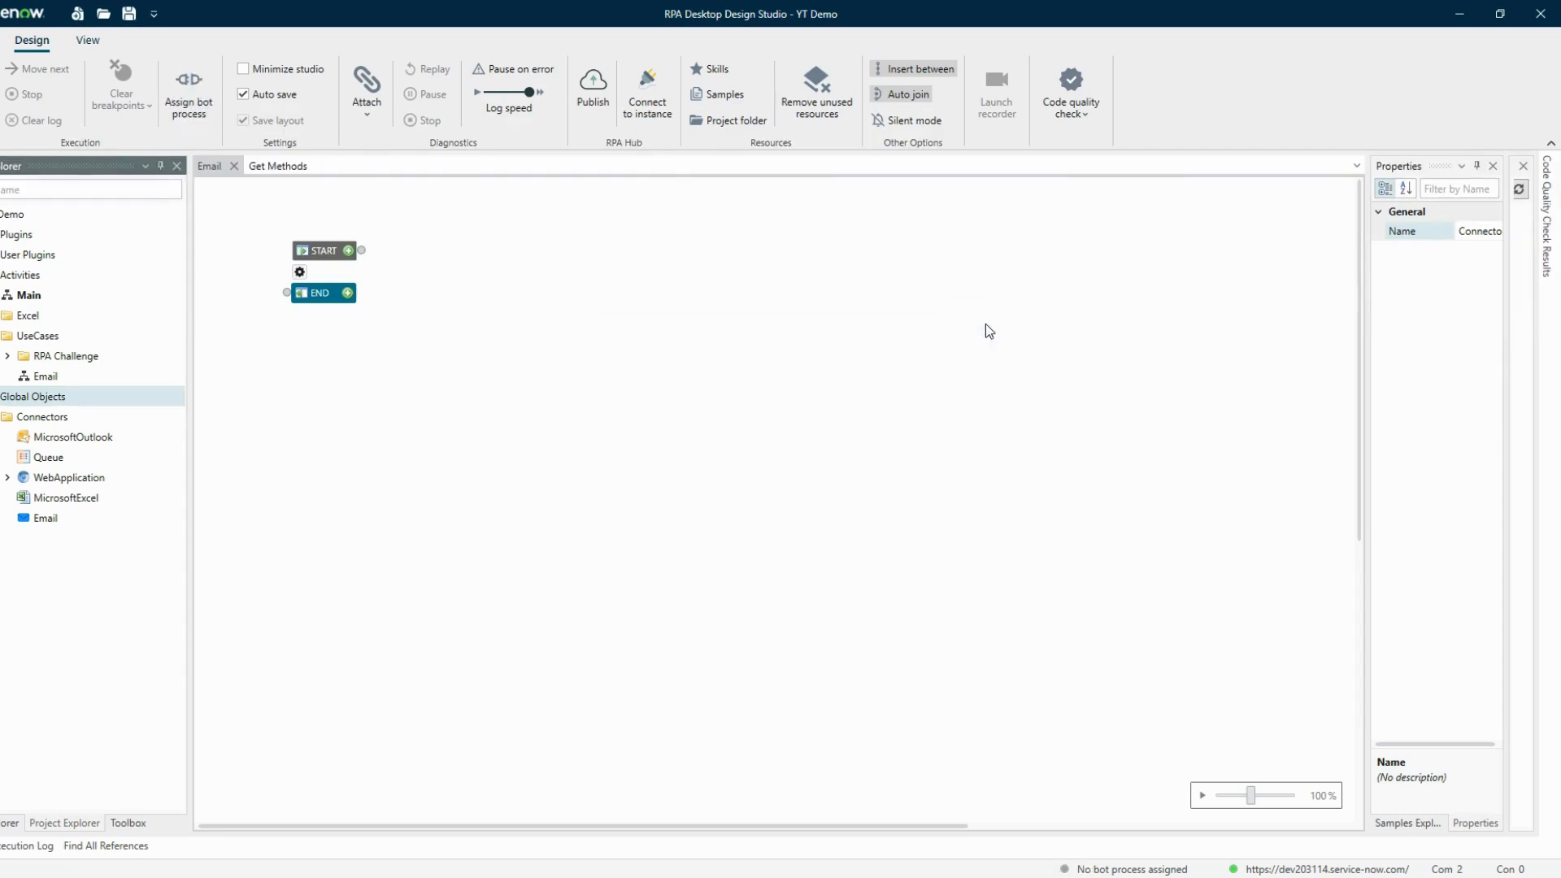
Switch to RPA Hub Workspace and review the existing bot processes in the Build section.
{"action": "left_click", "coordinate": [1468, 14]}
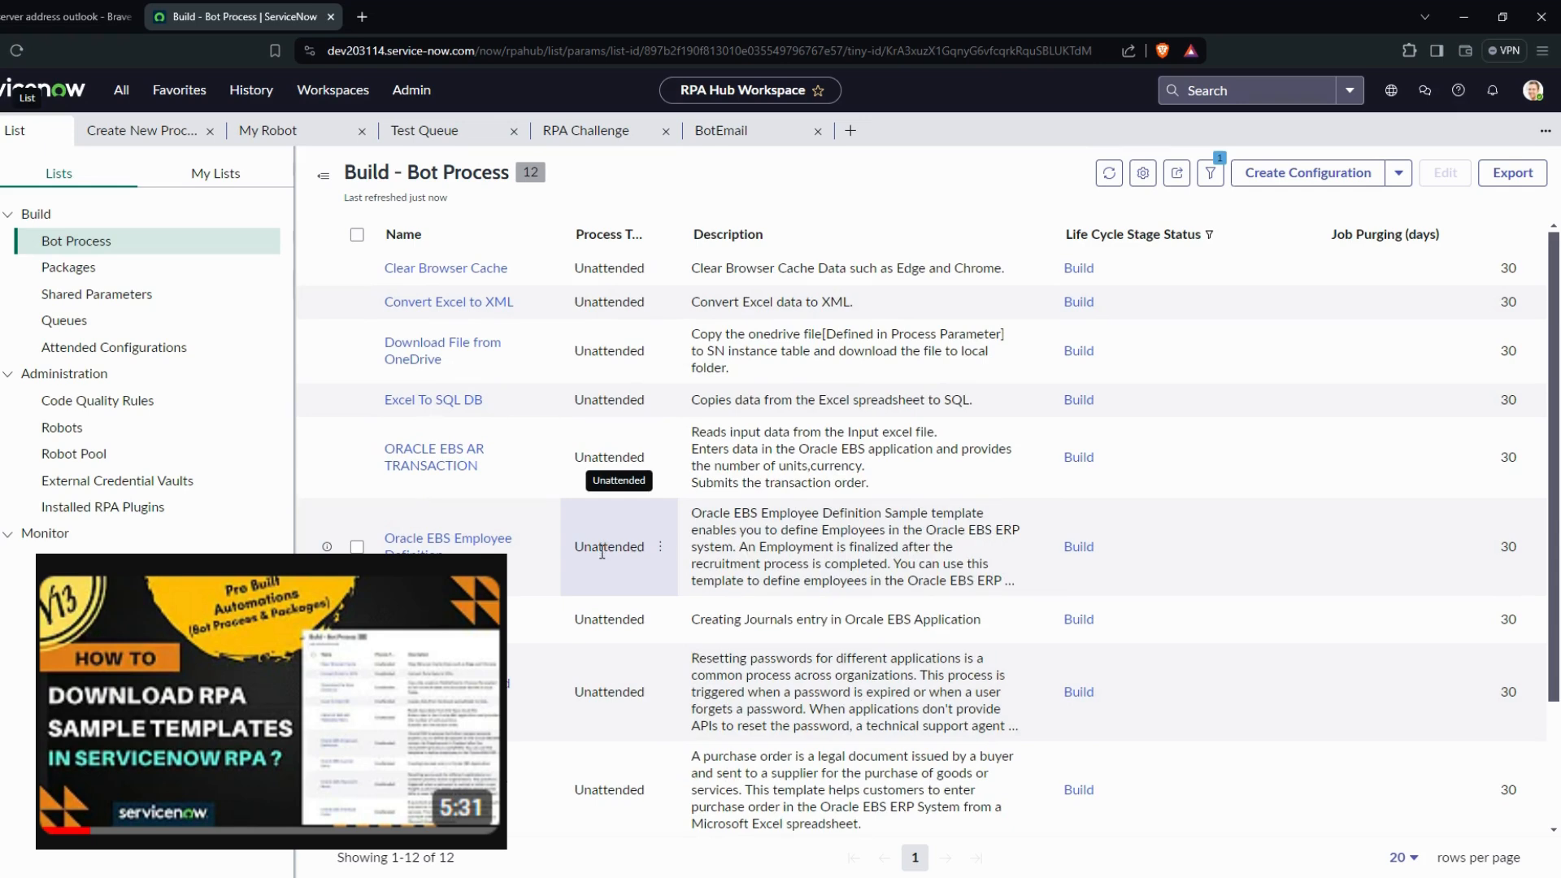
{"action": "scroll", "coordinate": [601, 552], "scroll_direction": "down", "scroll_amount": 2}
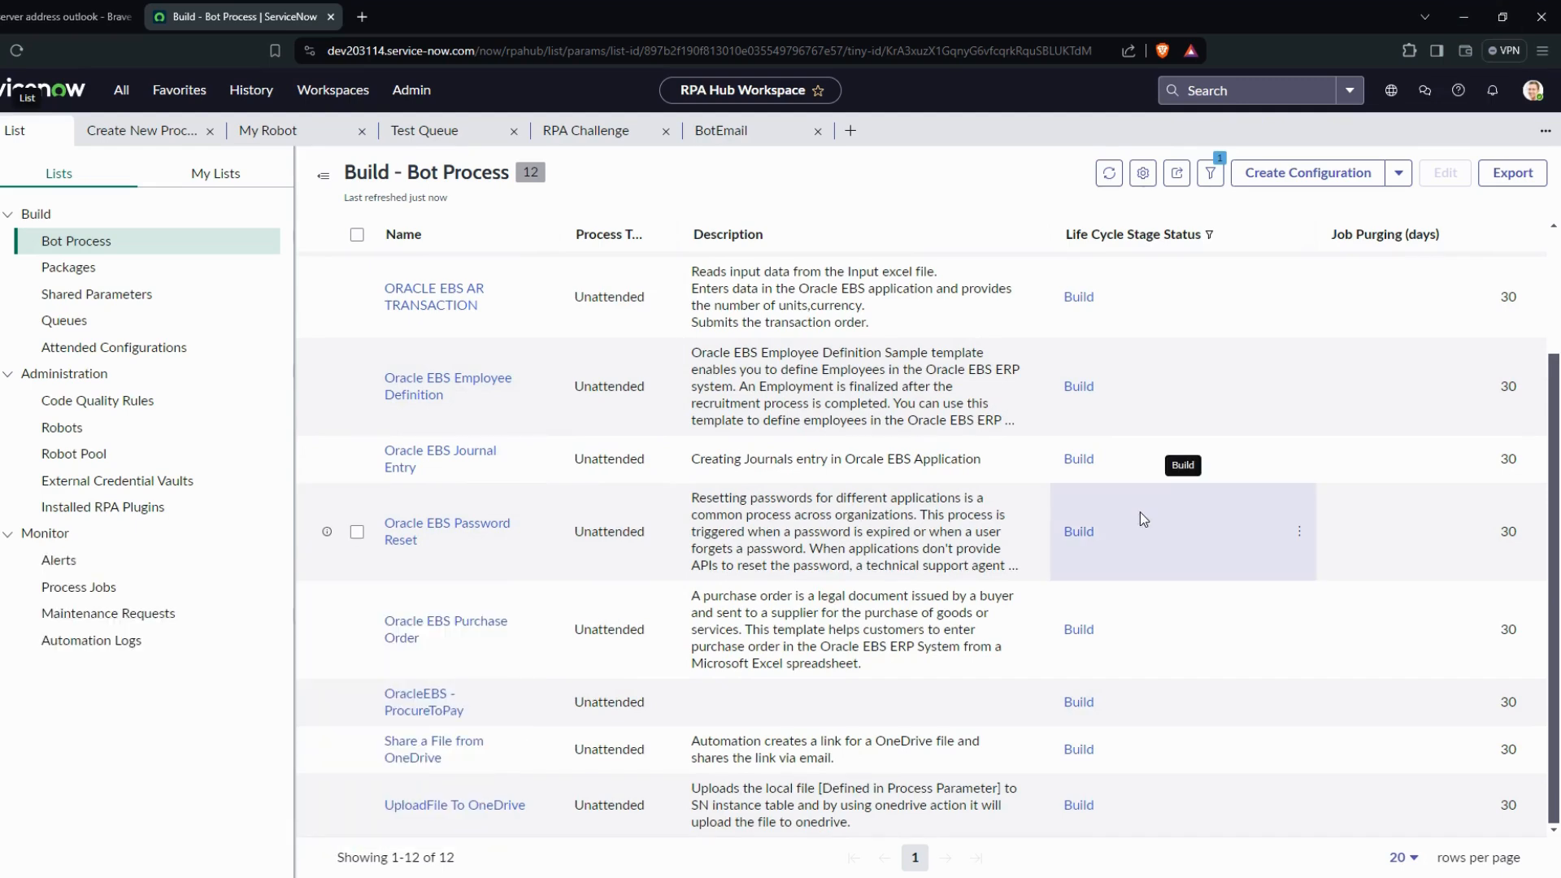
{"action": "scroll", "coordinate": [1140, 512], "scroll_direction": "up", "scroll_amount": 2}
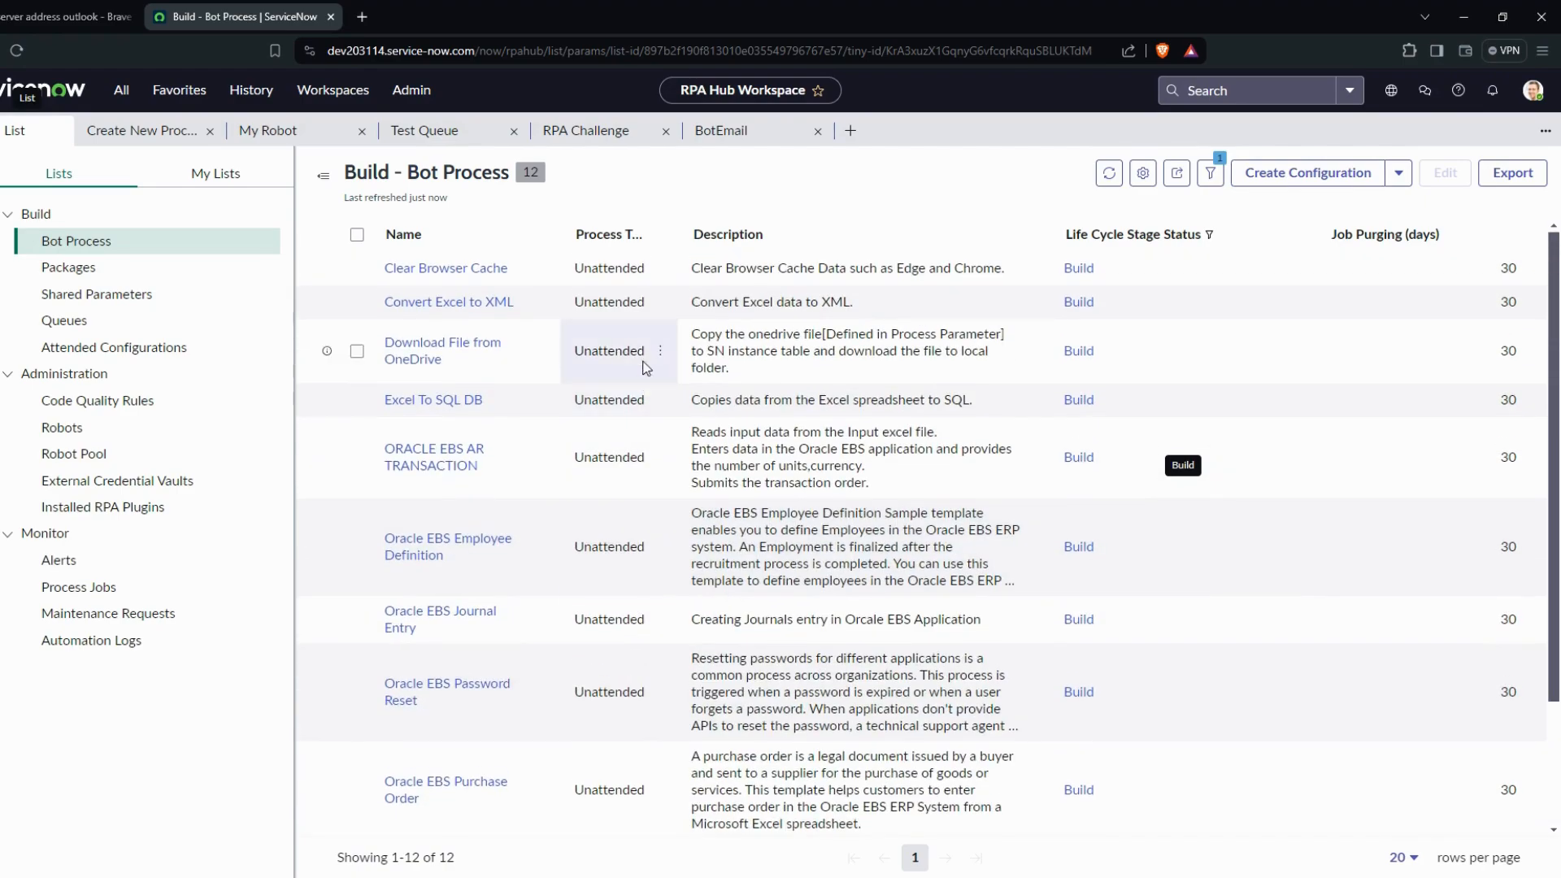
Return to RPA Desktop Design Studio and run the code quality check with the Get Methods activity open.
{"action": "left_click", "coordinate": [1464, 16]}
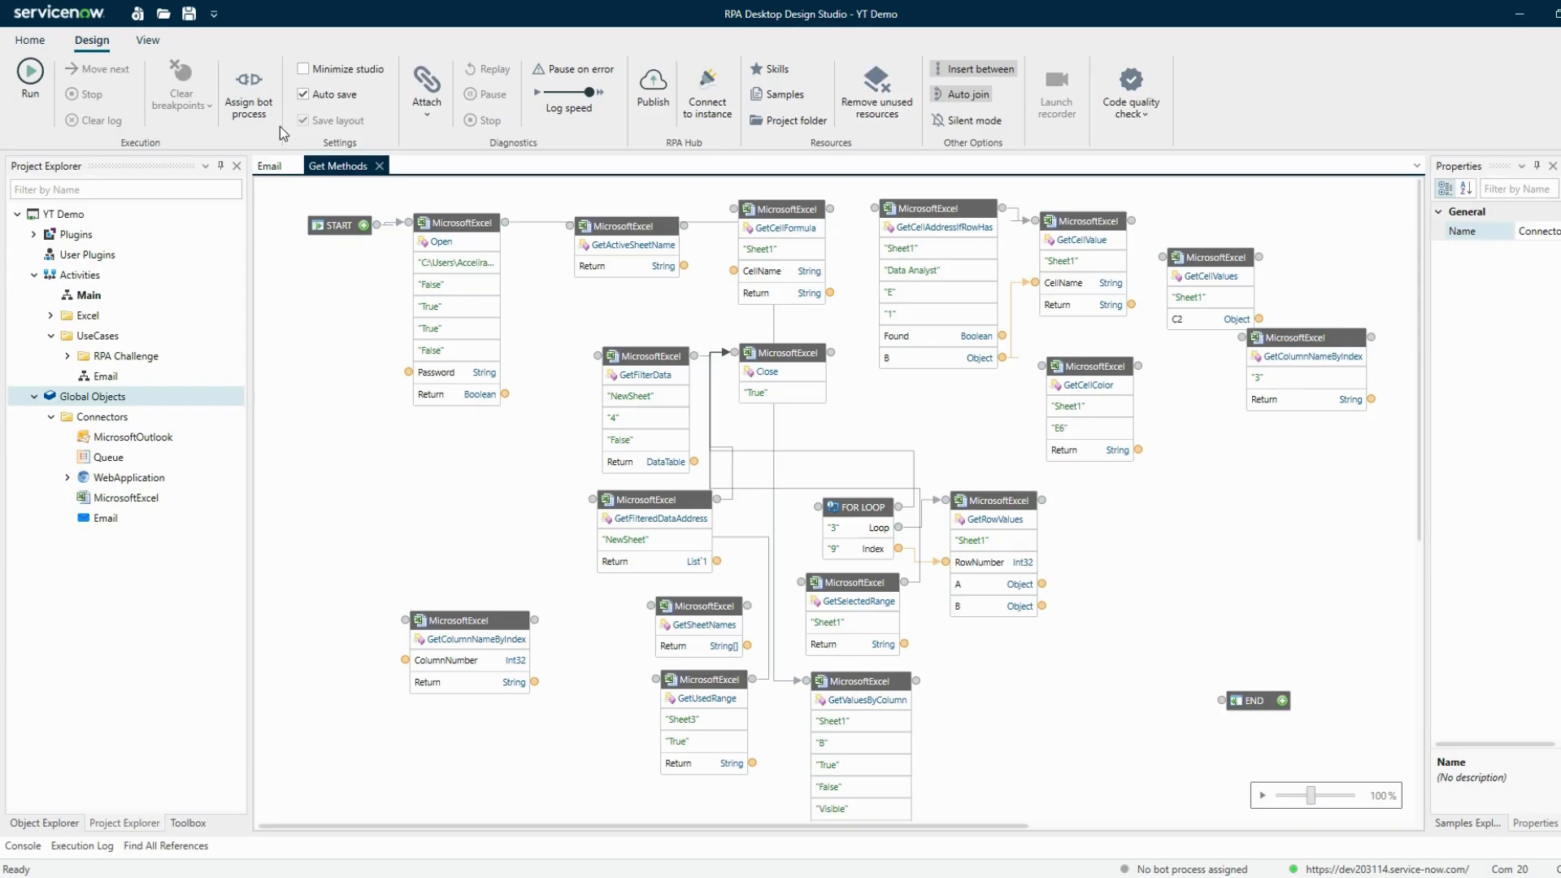
{"action": "left_click", "coordinate": [272, 166]}
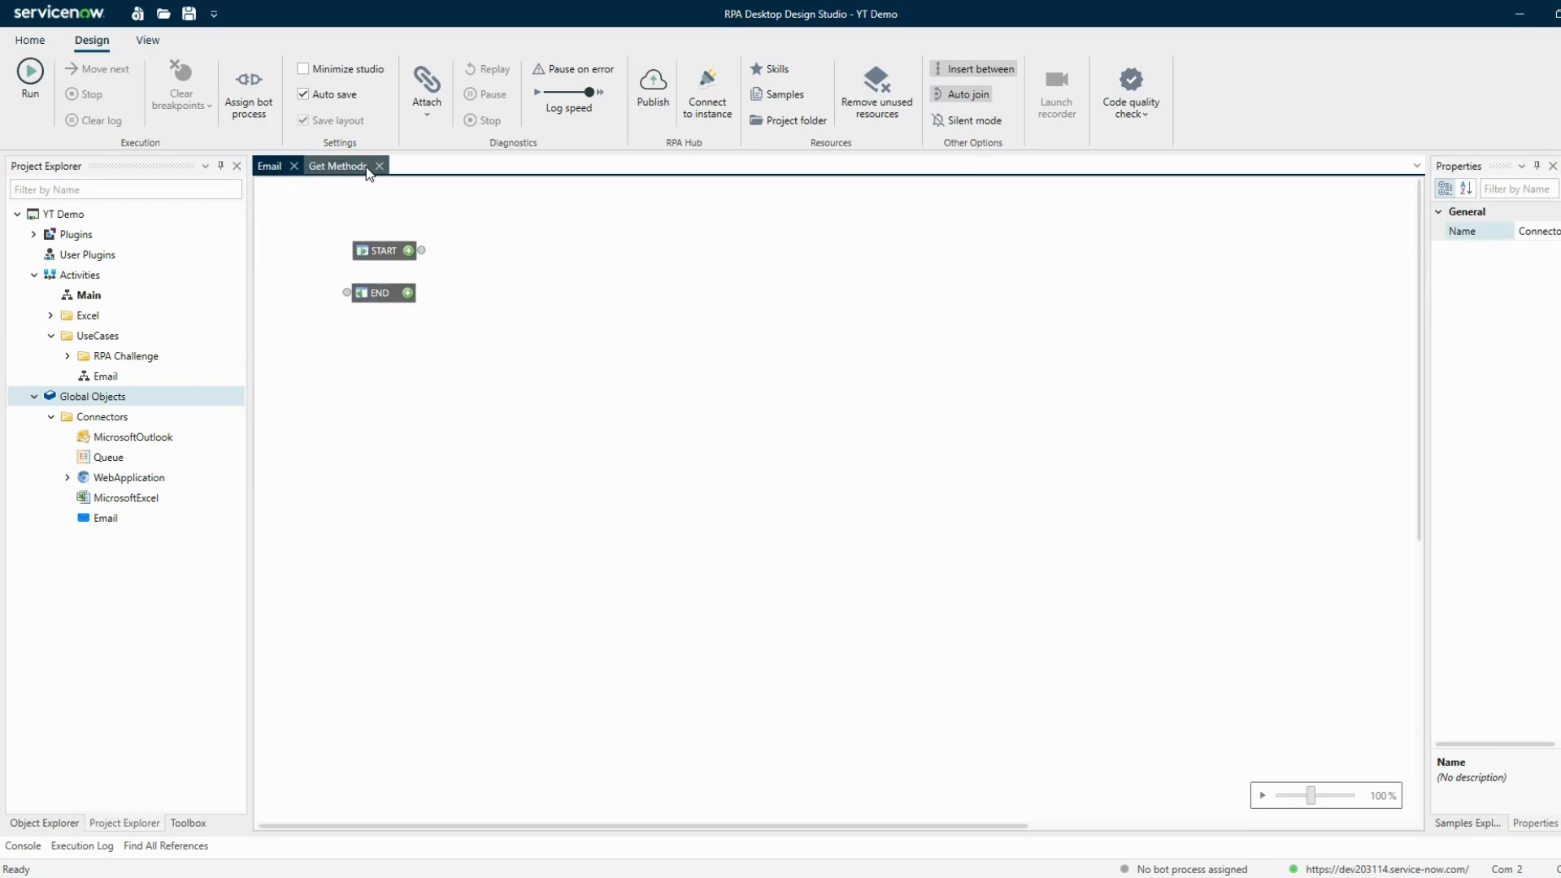
{"action": "left_click", "coordinate": [338, 165]}
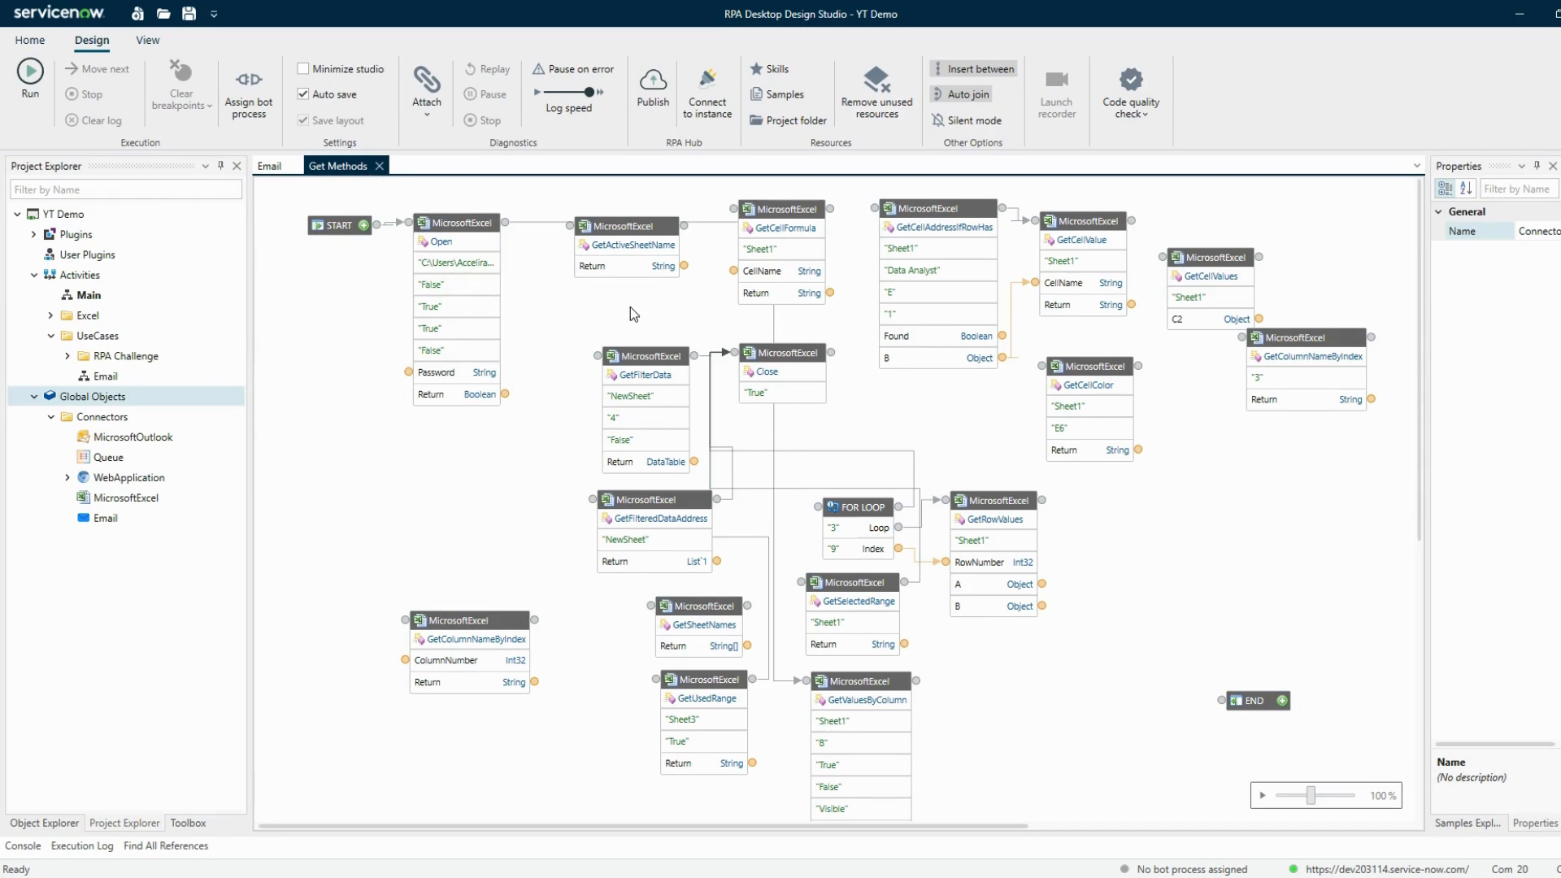
{"action": "left_click", "coordinate": [1133, 89]}
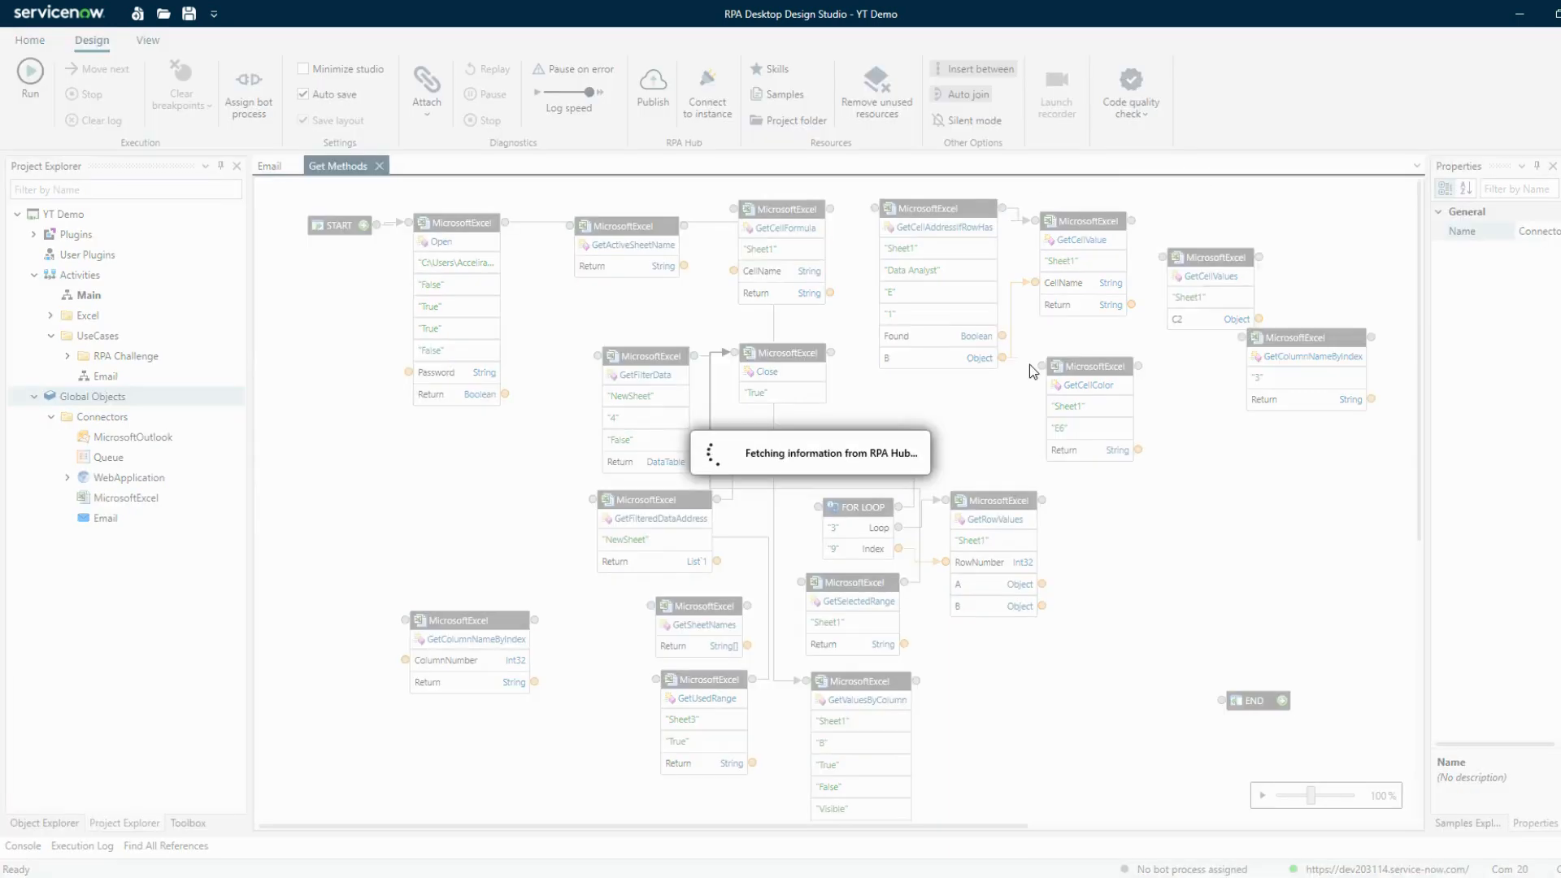
{"action": "left_click", "coordinate": [1560, 166]}
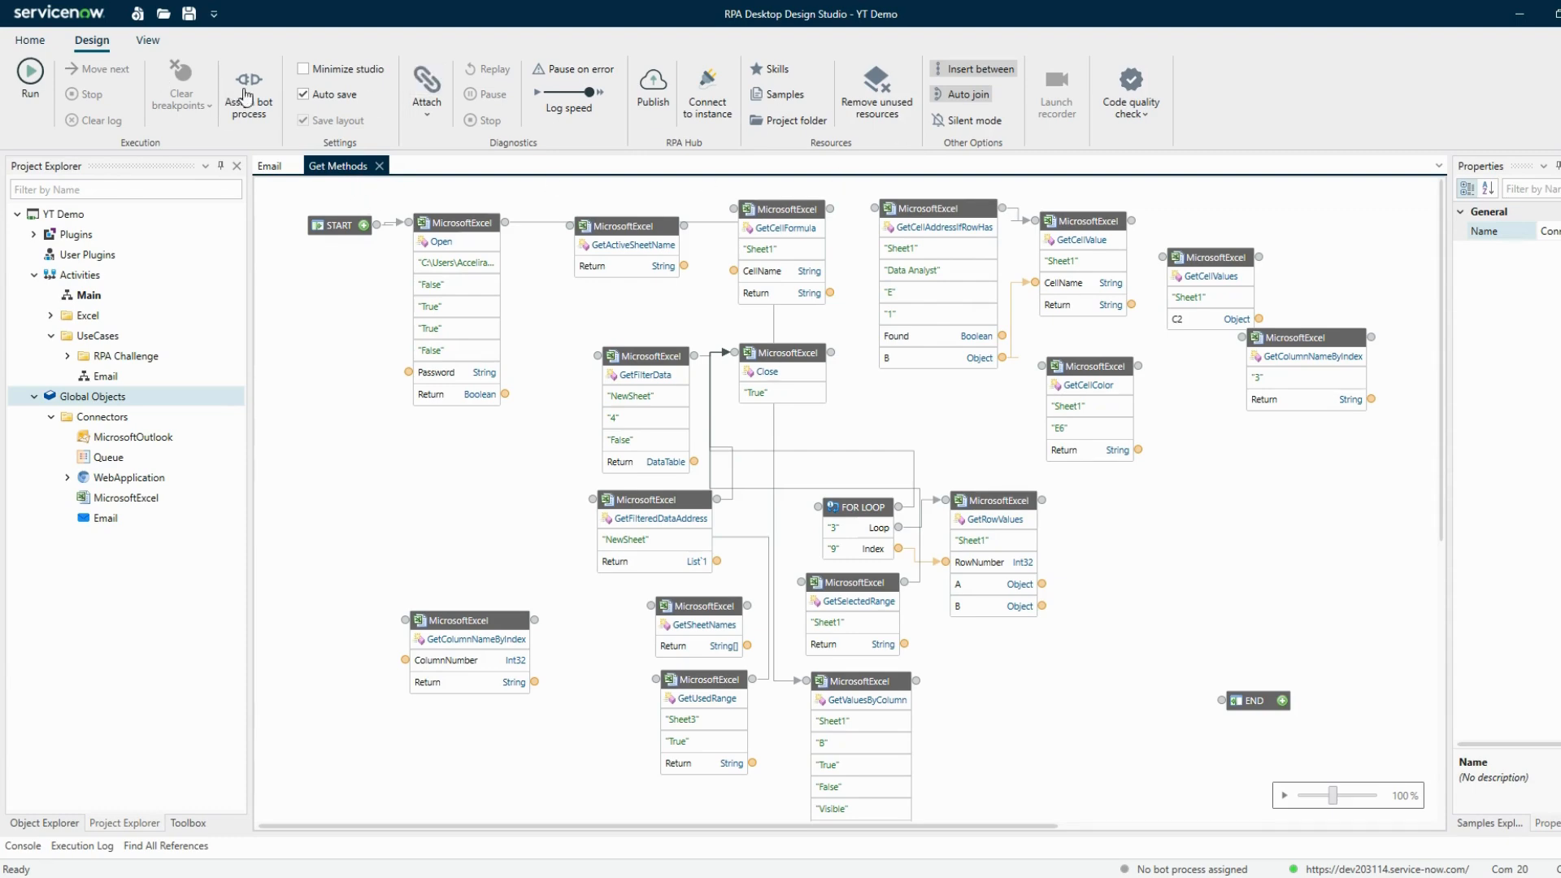
Start publishing the YT Demo project, choosing Package as the project type and New package as the package option.
{"action": "left_click", "coordinate": [669, 92]}
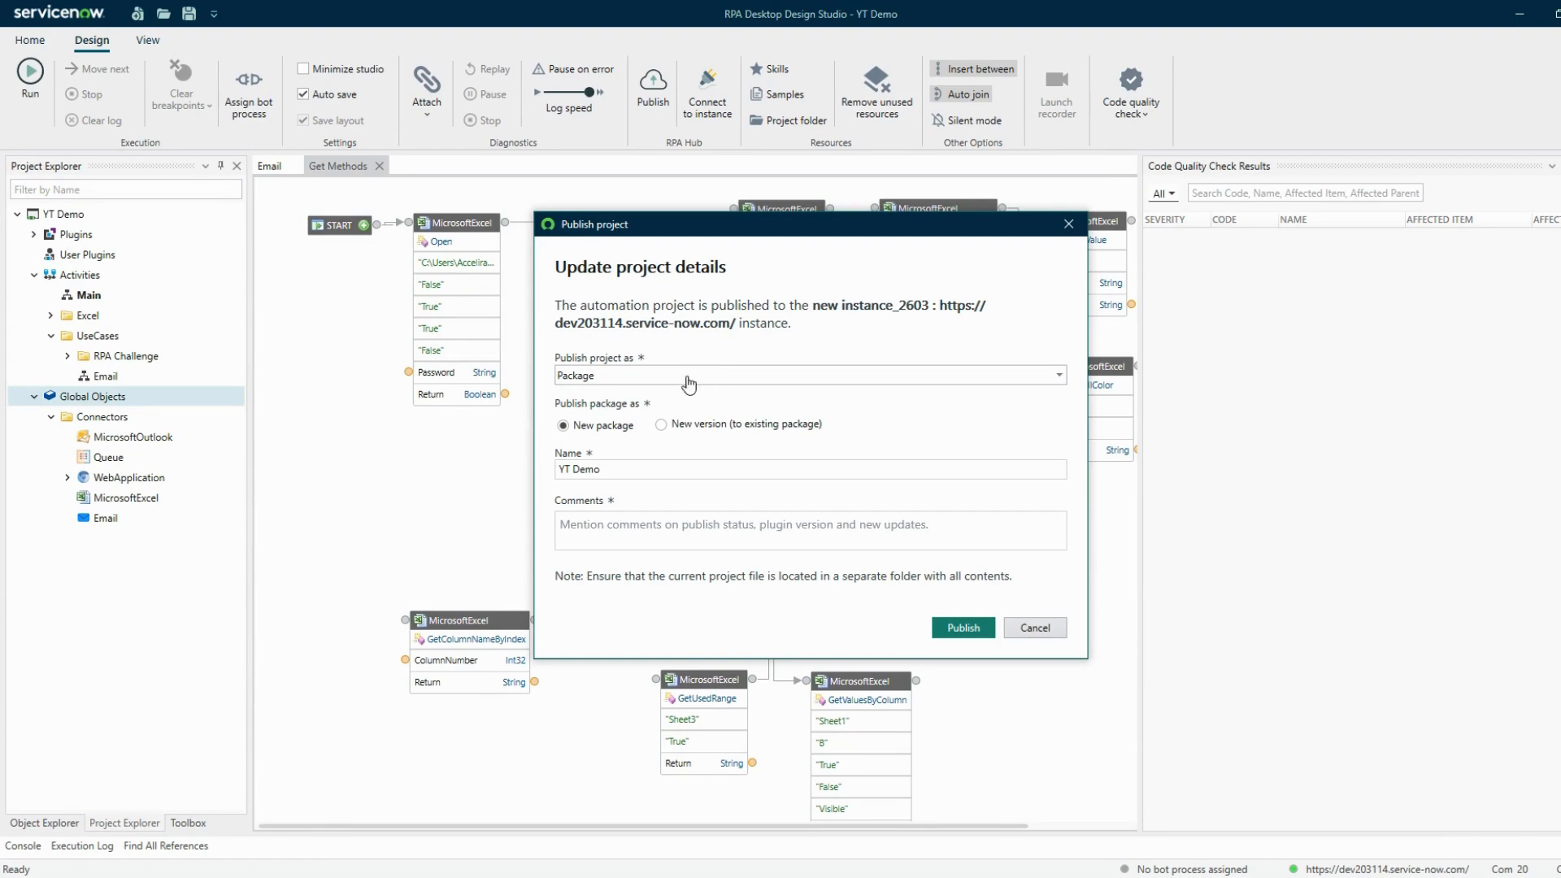
{"action": "left_click", "coordinate": [610, 381]}
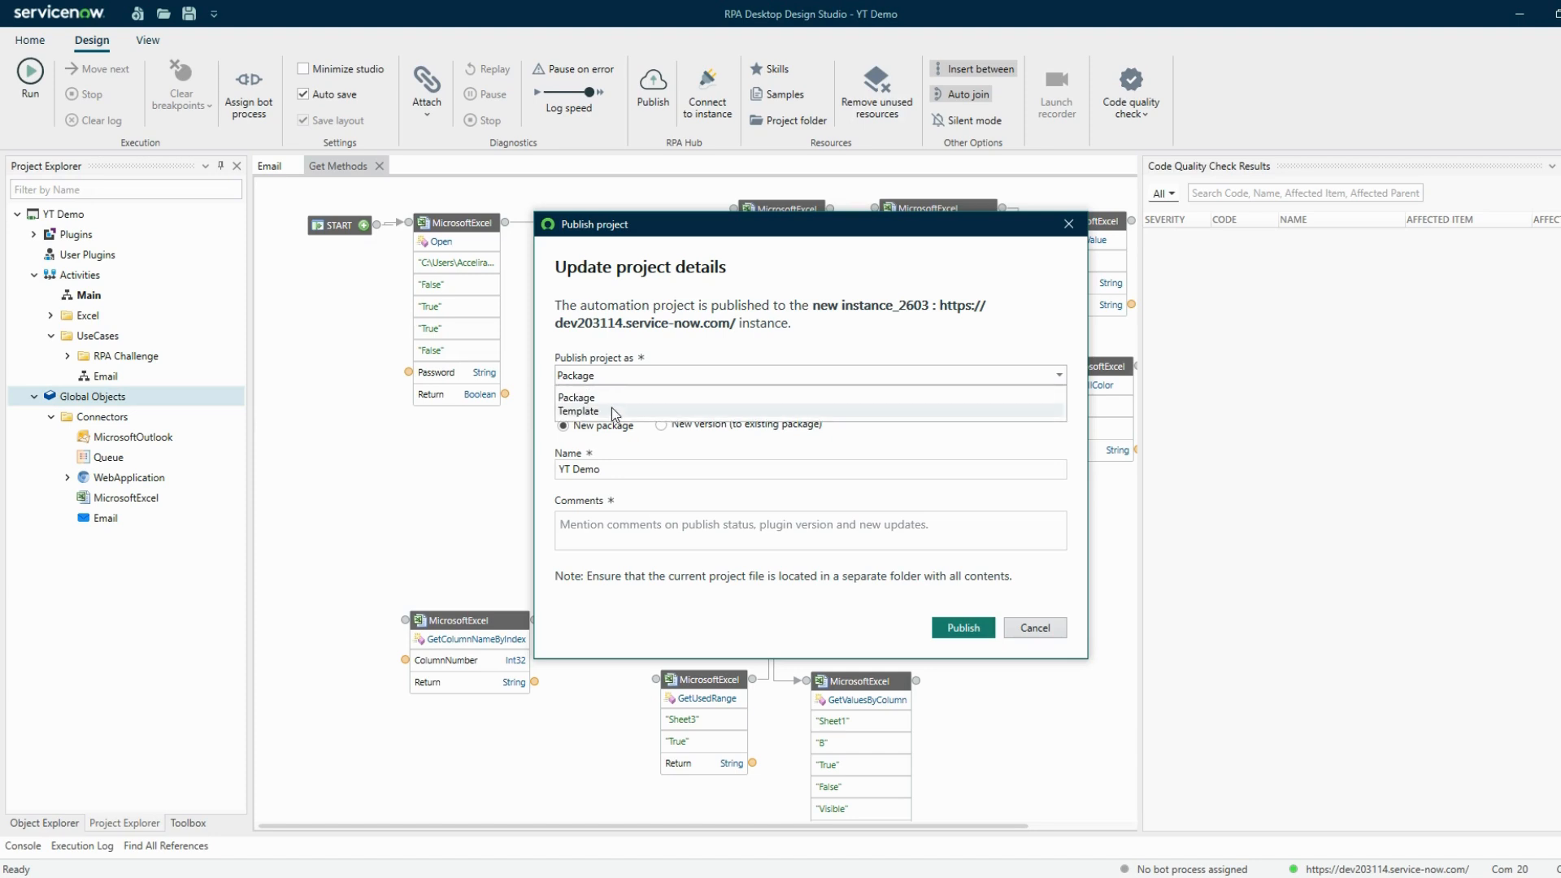
{"action": "left_click", "coordinate": [611, 411]}
{"action": "left_click", "coordinate": [609, 379]}
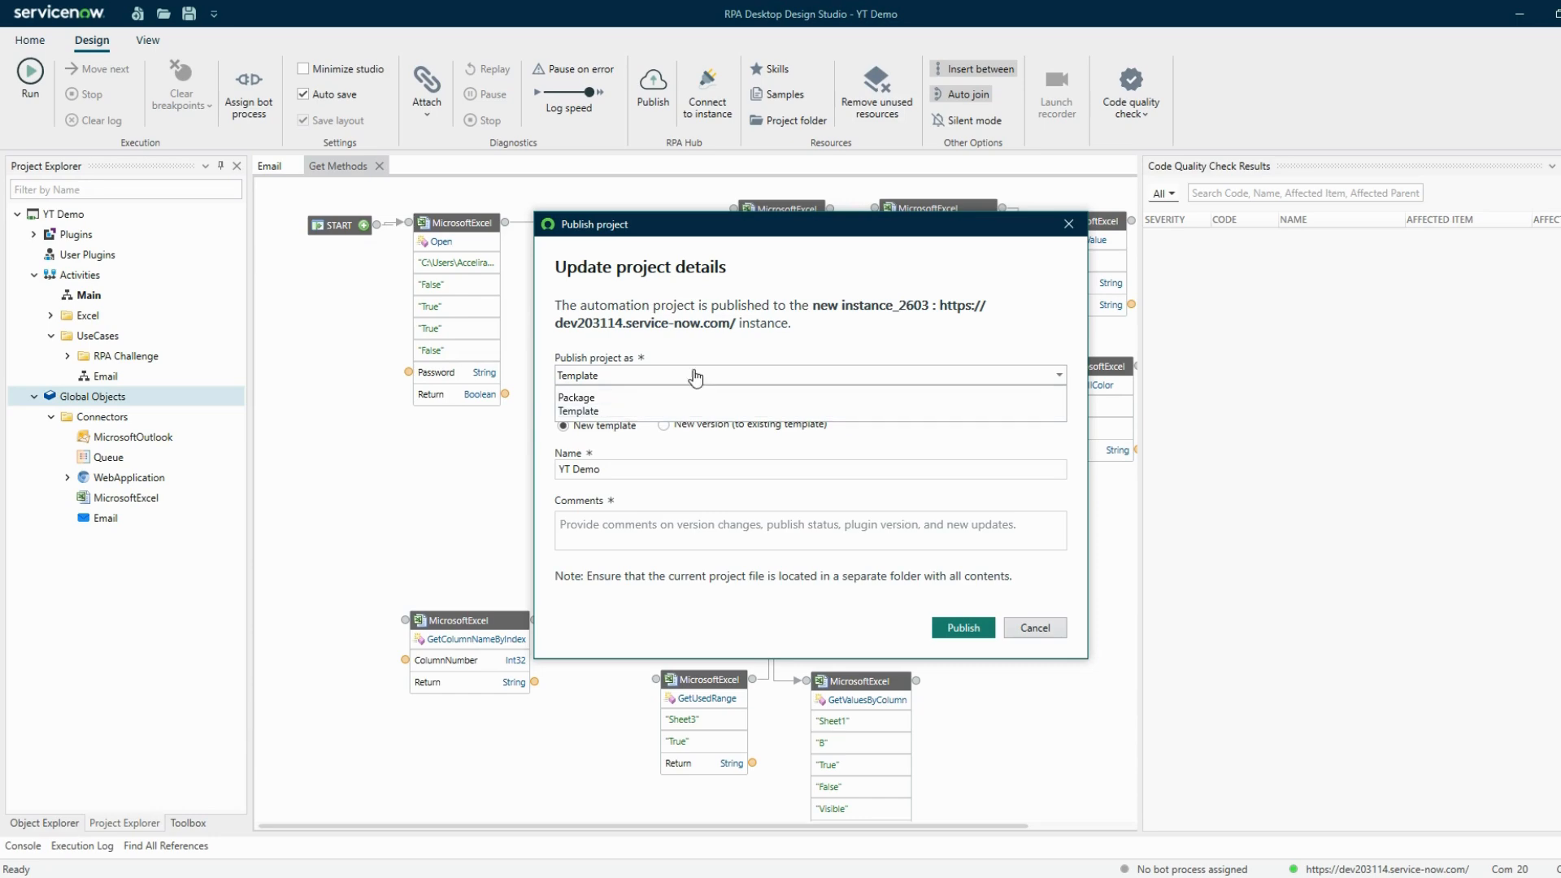
{"action": "left_click", "coordinate": [601, 399]}
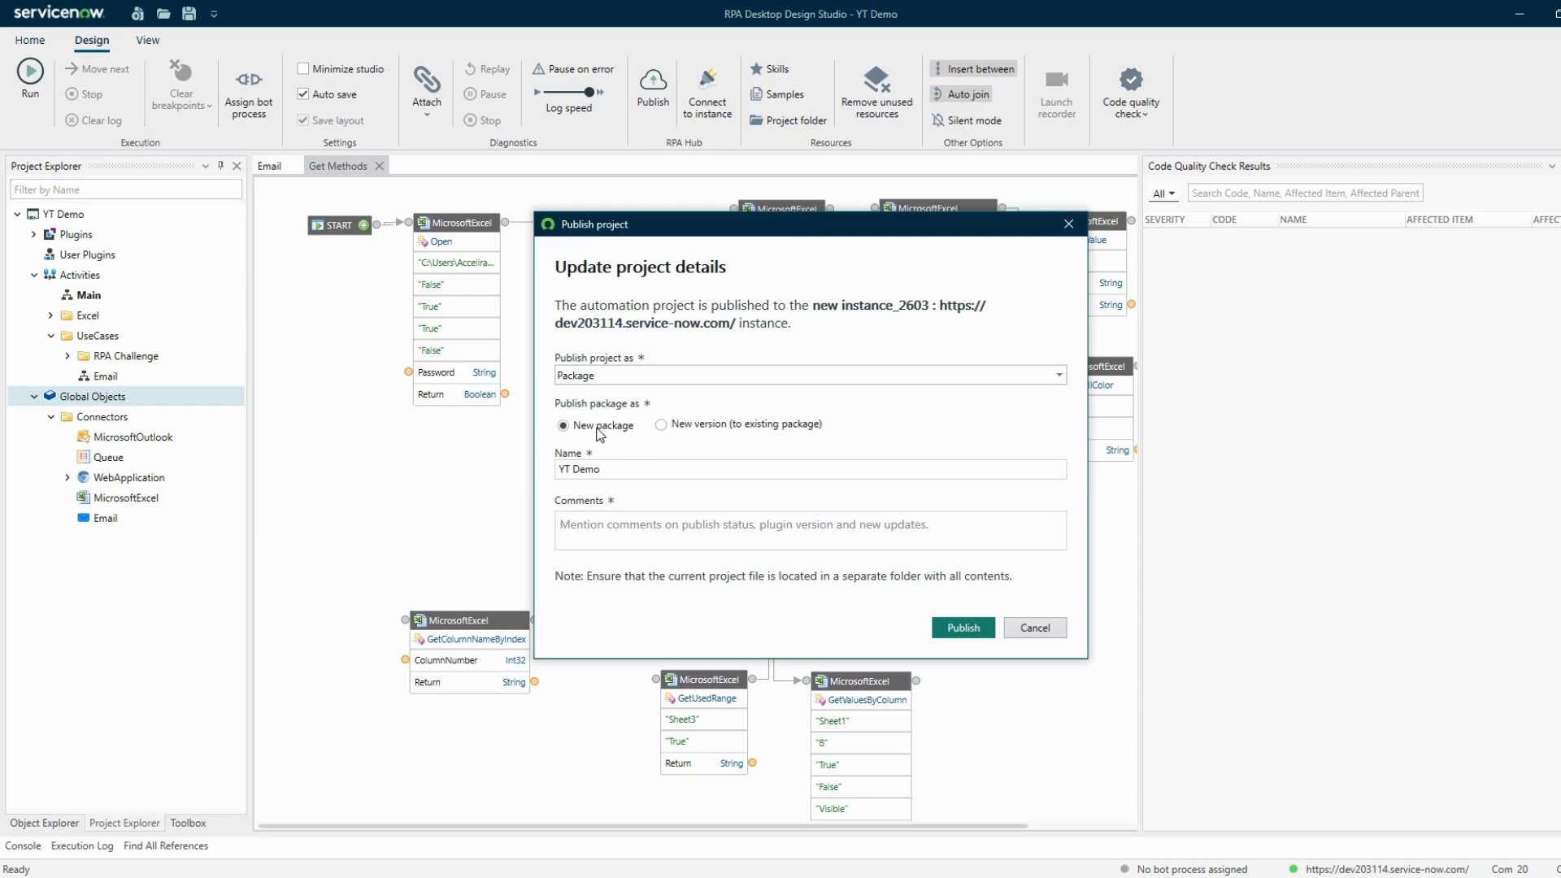
{"action": "left_click", "coordinate": [705, 427]}
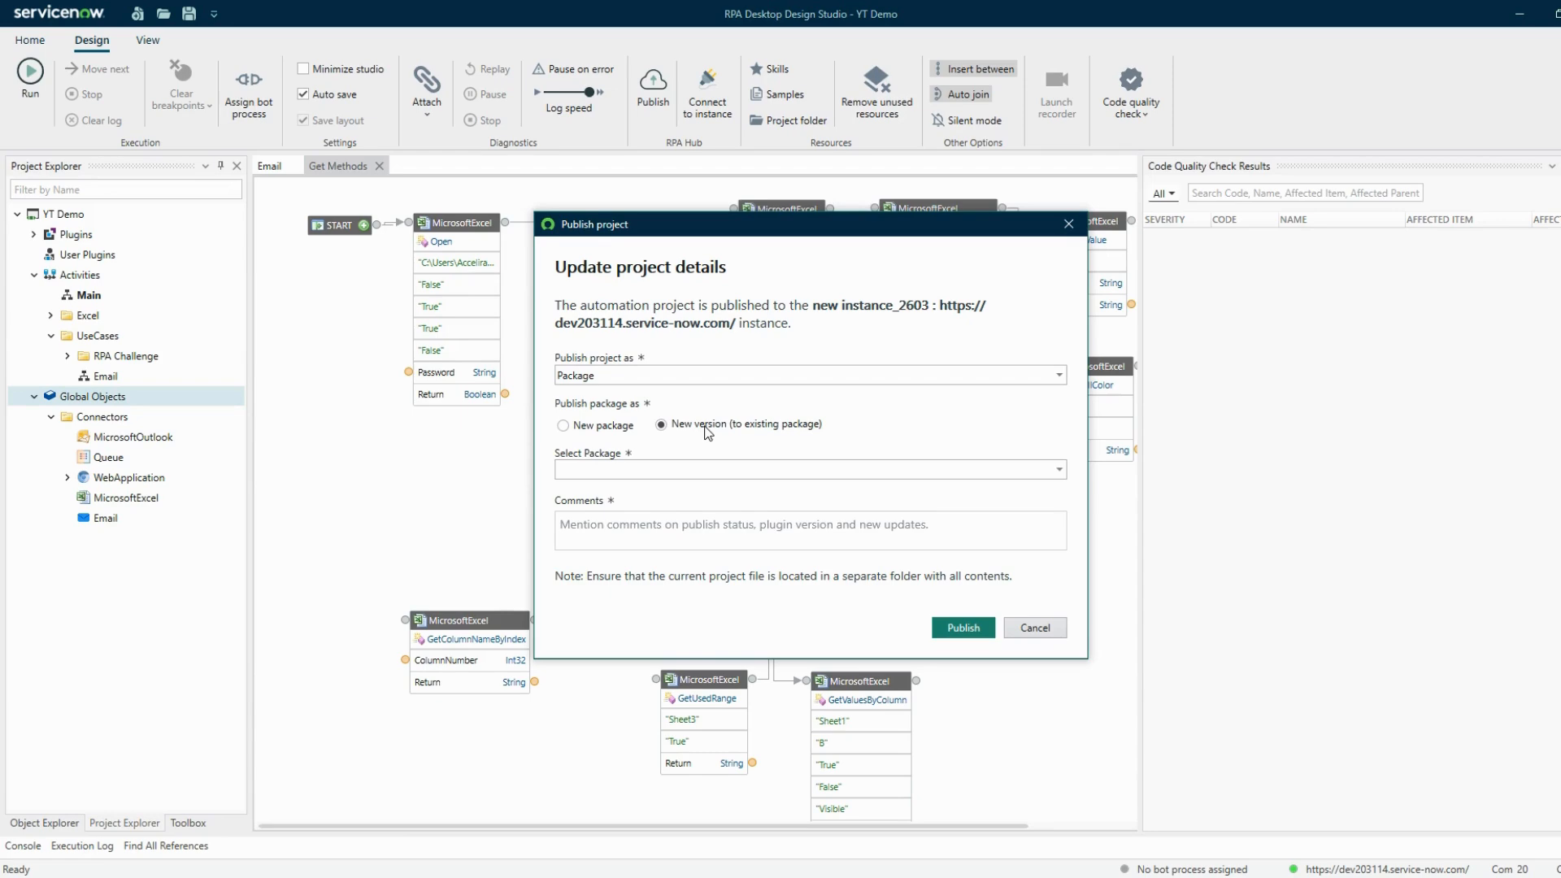
{"action": "left_click", "coordinate": [604, 426]}
Name the package YT Bot Process, enter the comment "Created for Parameters" and publish it.
{"action": "left_click", "coordinate": [591, 528]}
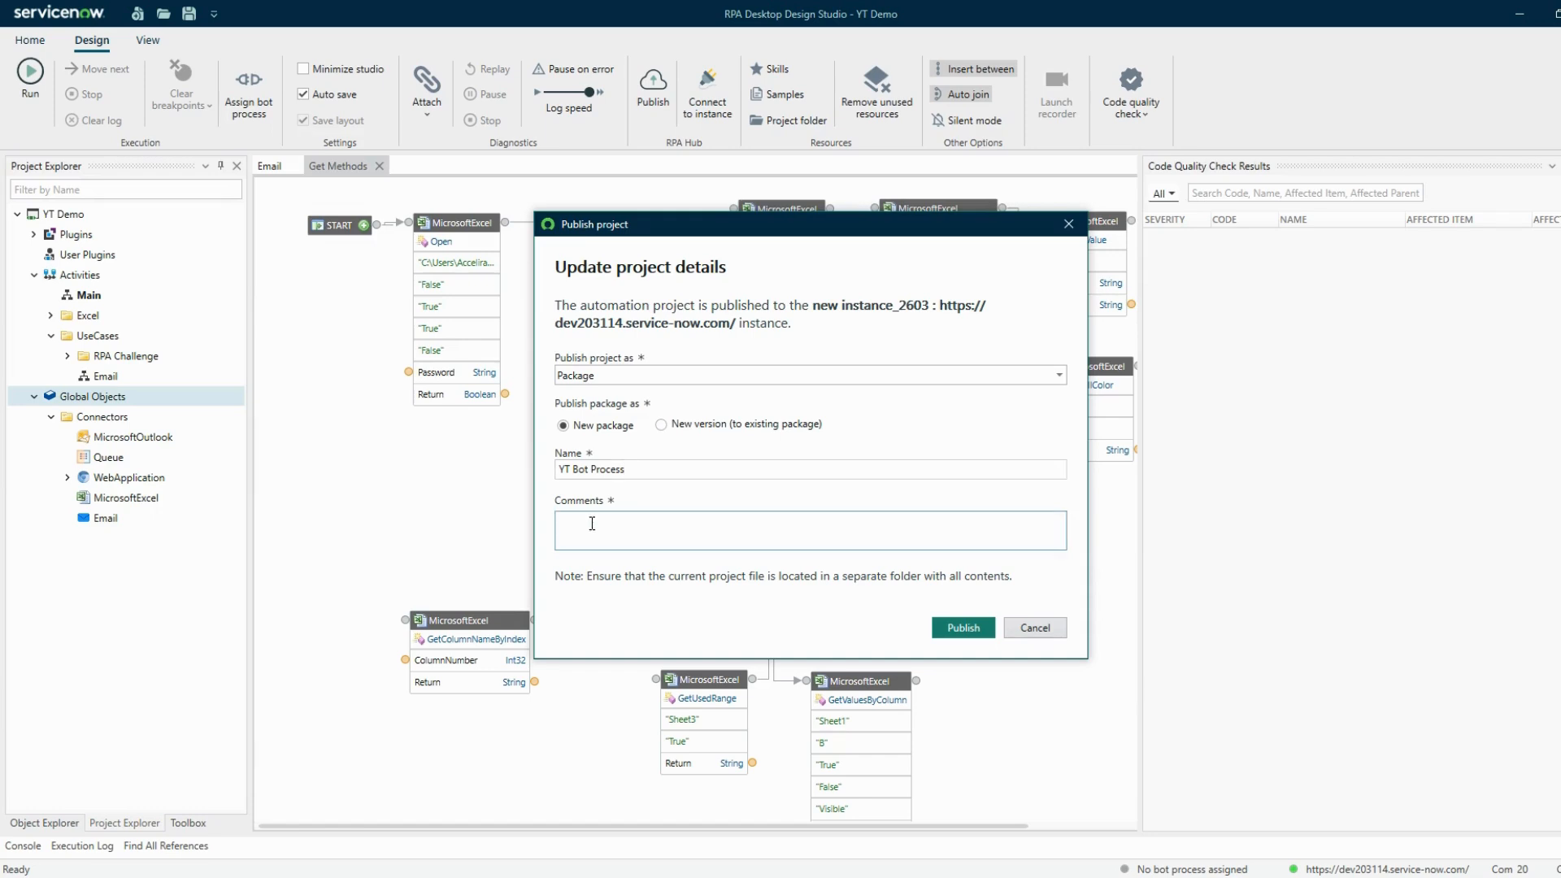
{"action": "type", "text": "Created for PAramte"}
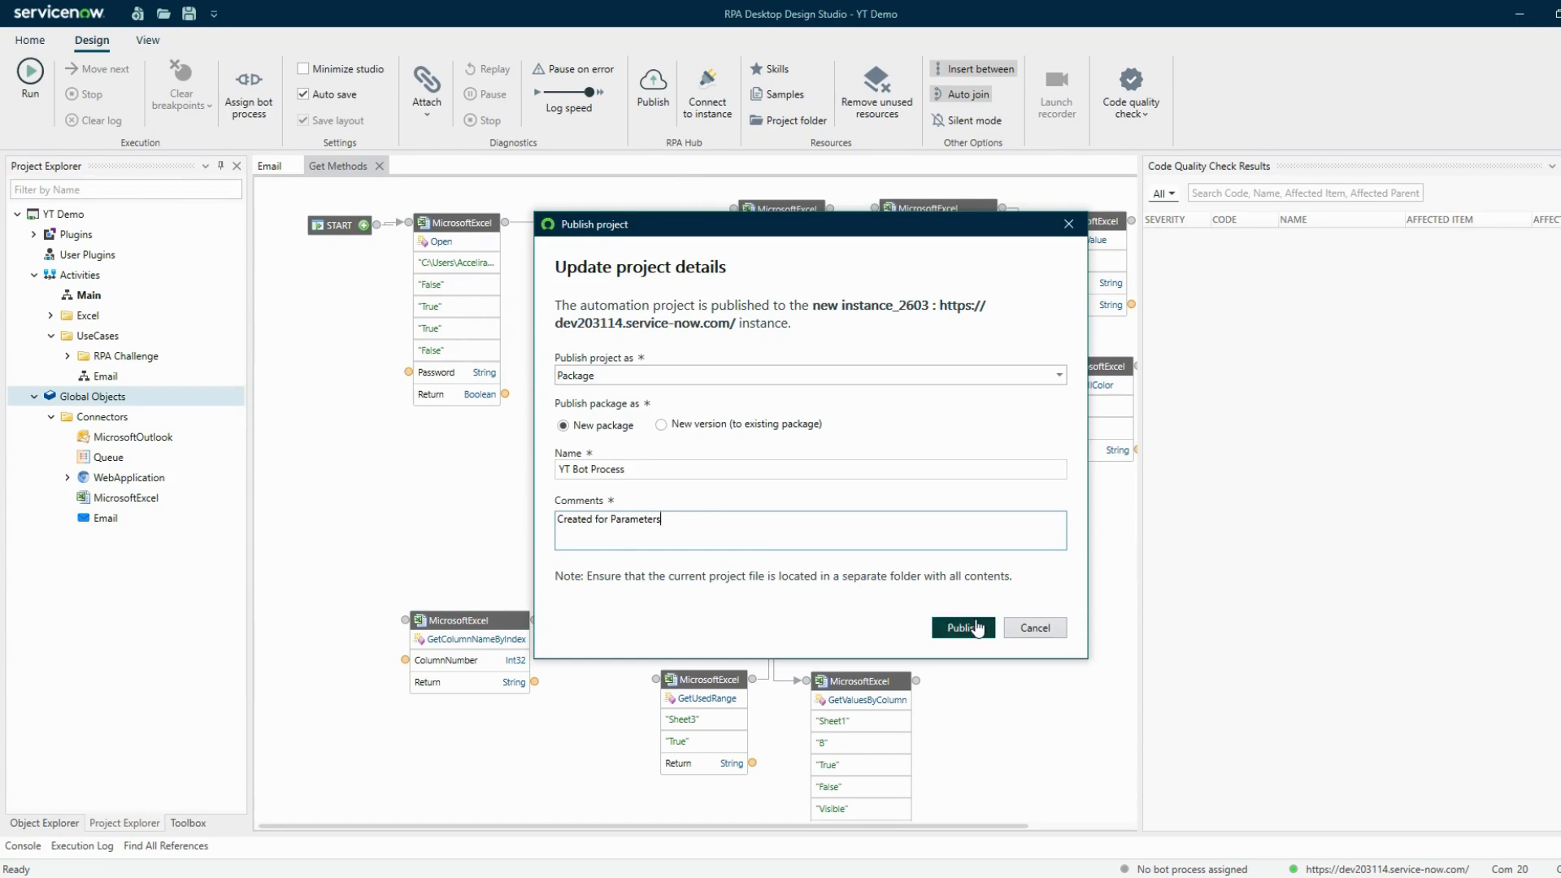
{"action": "left_click", "coordinate": [963, 629]}
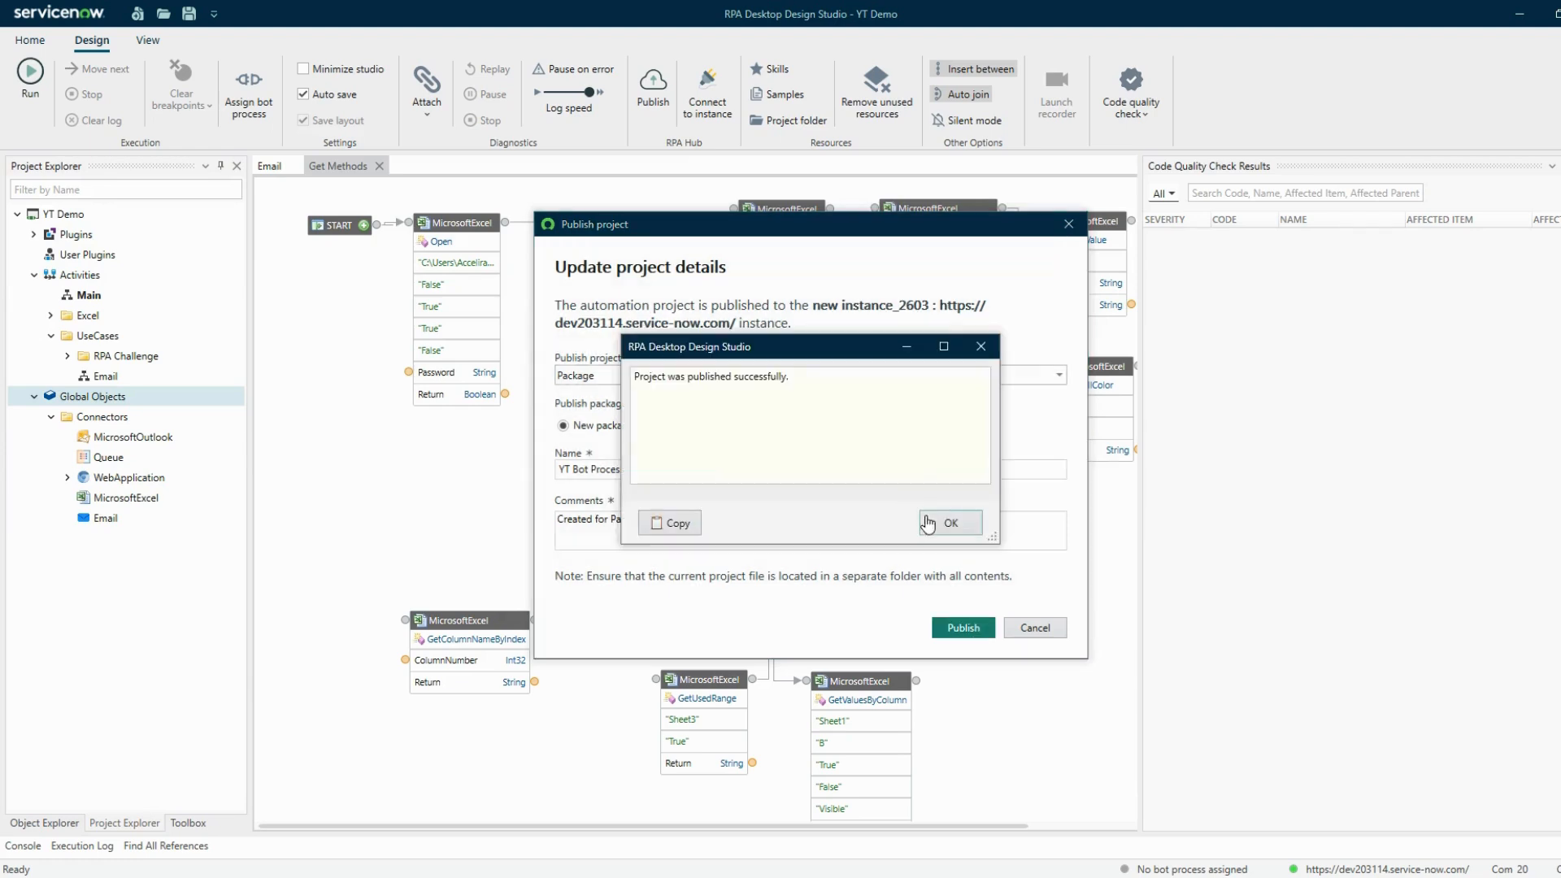
{"action": "left_click", "coordinate": [931, 525]}
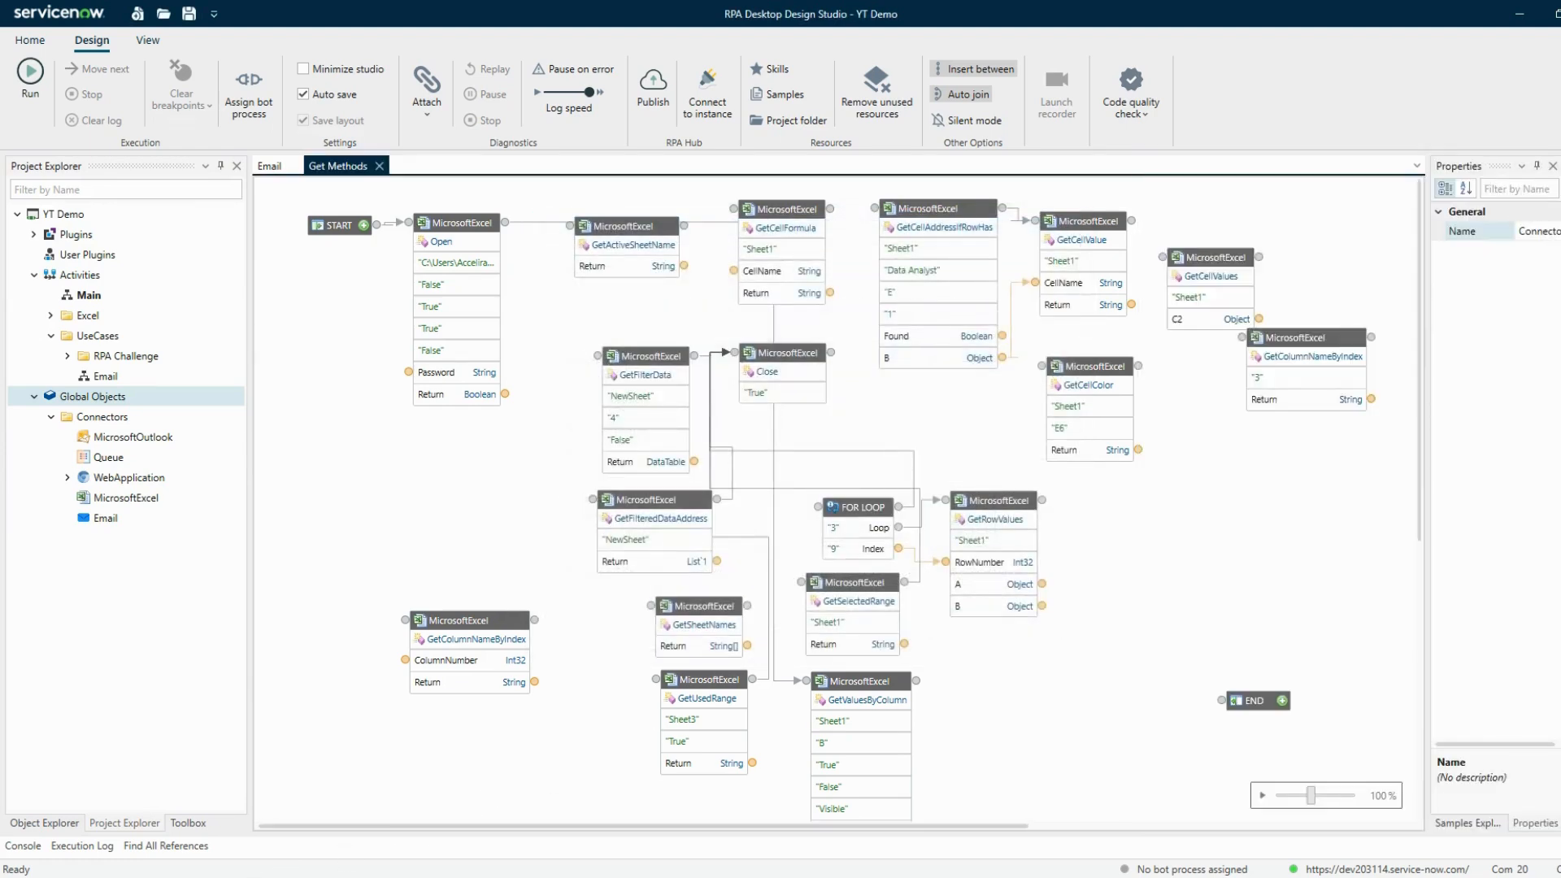
Switch to RPA Hub Workspace, refresh the Packages list and find the YT Bot Process package.
{"action": "mouse_move", "coordinate": [393, 870]}
{"action": "left_click", "coordinate": [317, 813]}
{"action": "left_click", "coordinate": [128, 268]}
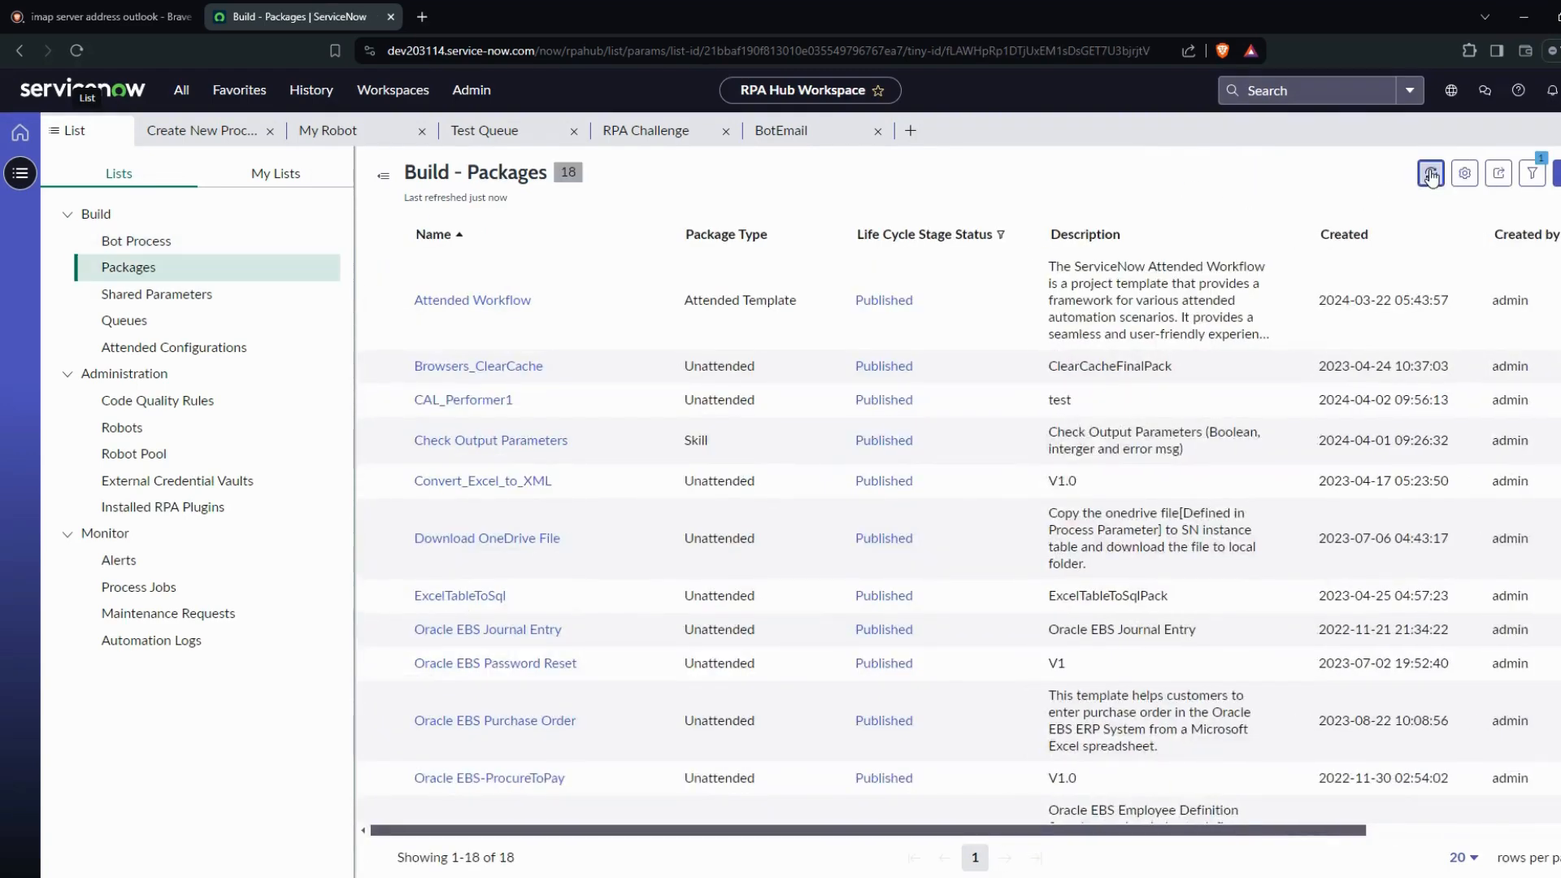
{"action": "left_click", "coordinate": [1431, 173]}
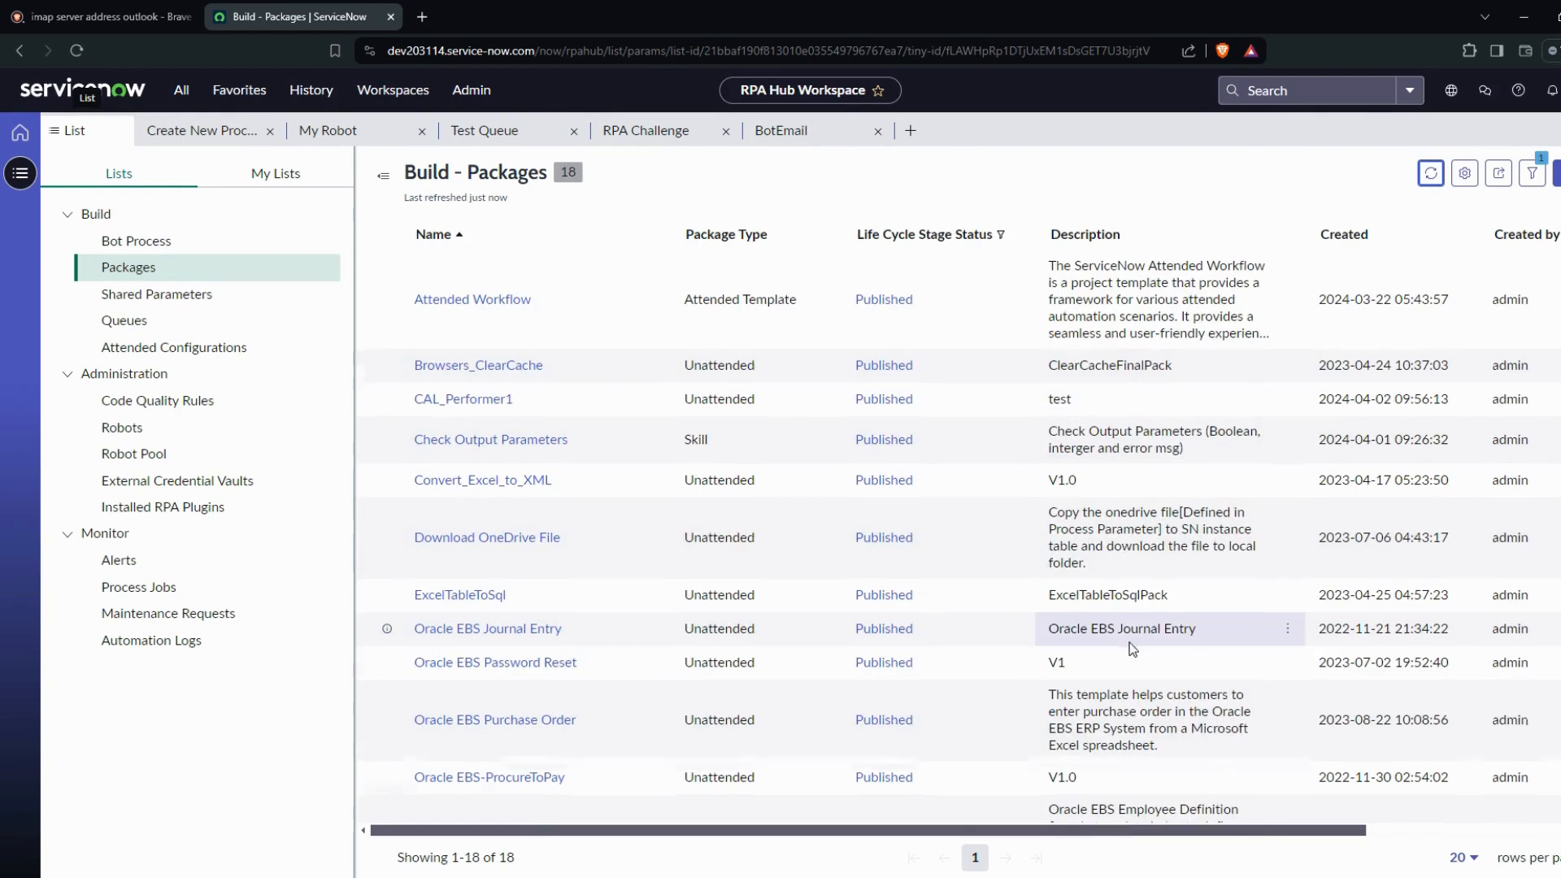
{"action": "scroll", "coordinate": [390, 634], "scroll_direction": "down", "scroll_amount": 5}
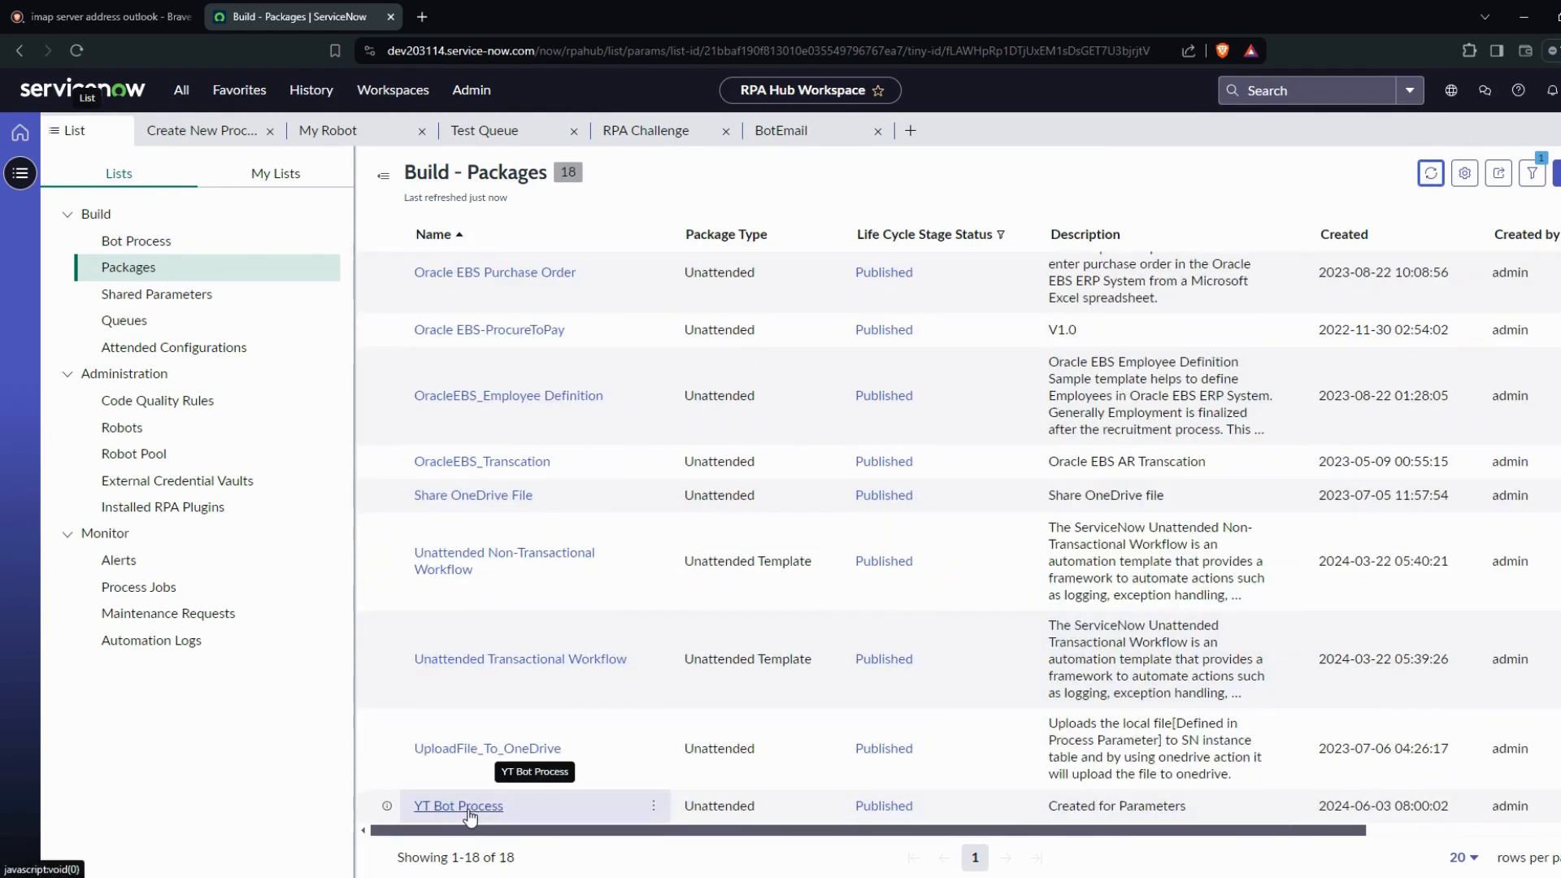
Show the Bot Process list and duplicate its browser tab.
{"action": "left_click", "coordinate": [157, 240]}
{"action": "right_click", "coordinate": [304, 15]}
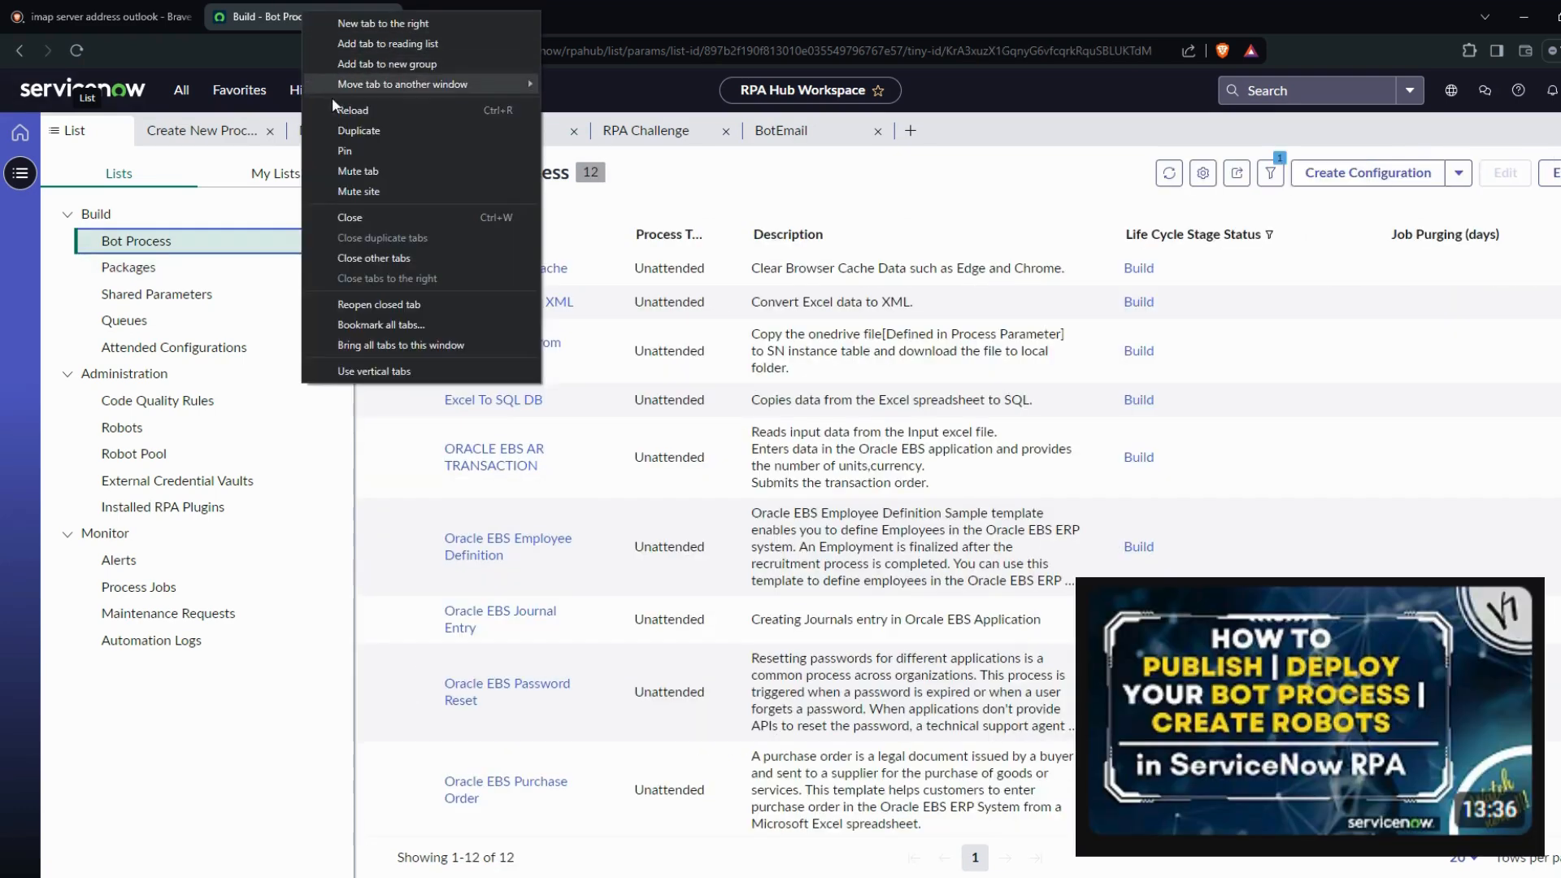
{"action": "left_click", "coordinate": [345, 130]}
{"action": "left_click", "coordinate": [350, 18]}
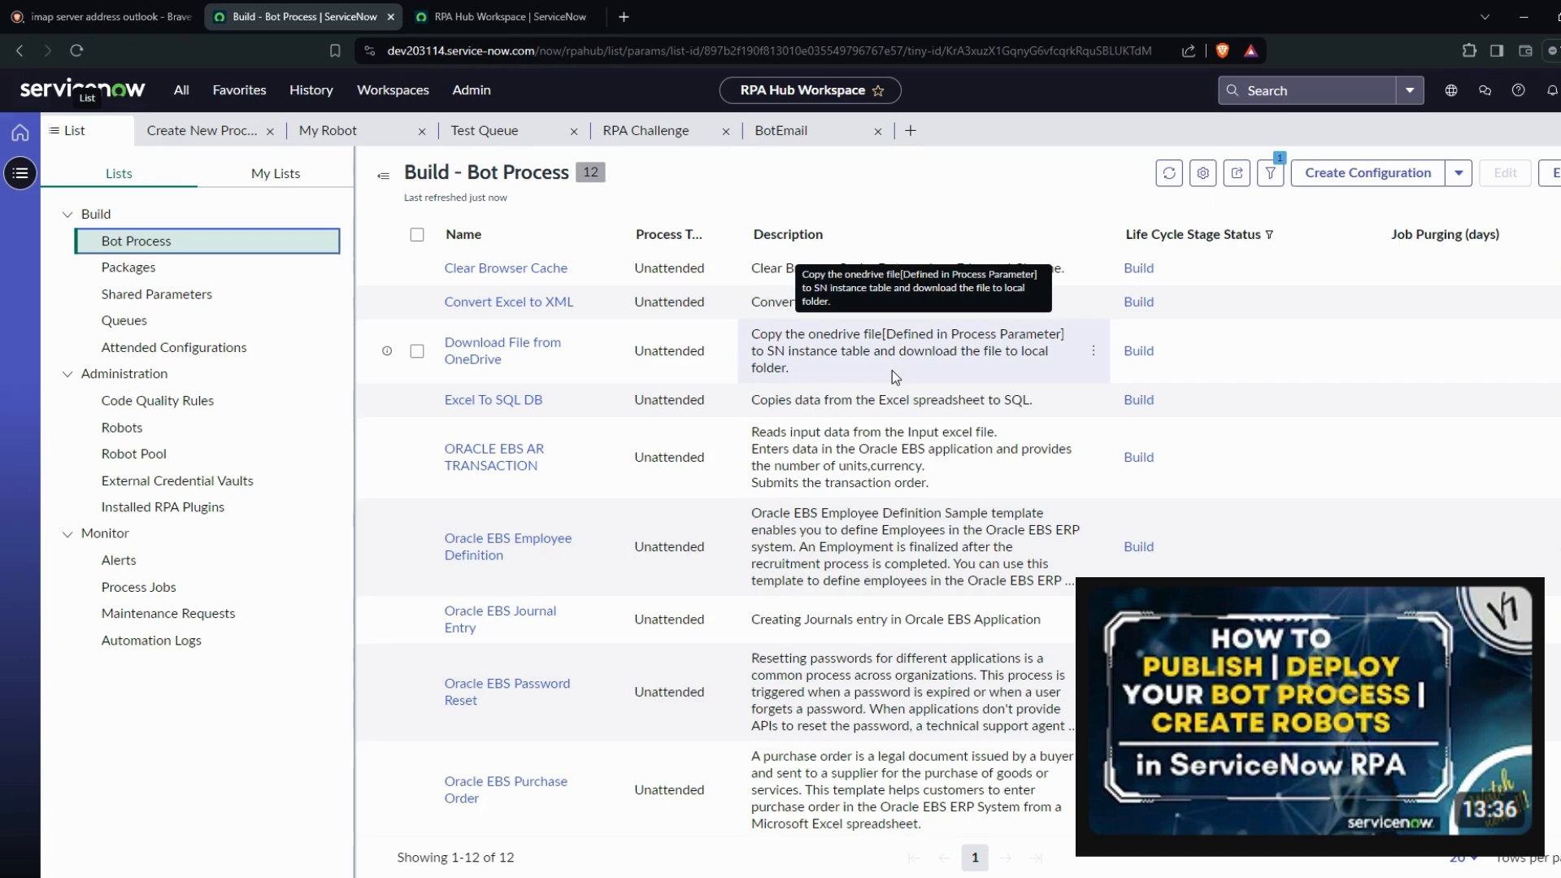
{"action": "left_click", "coordinate": [529, 13]}
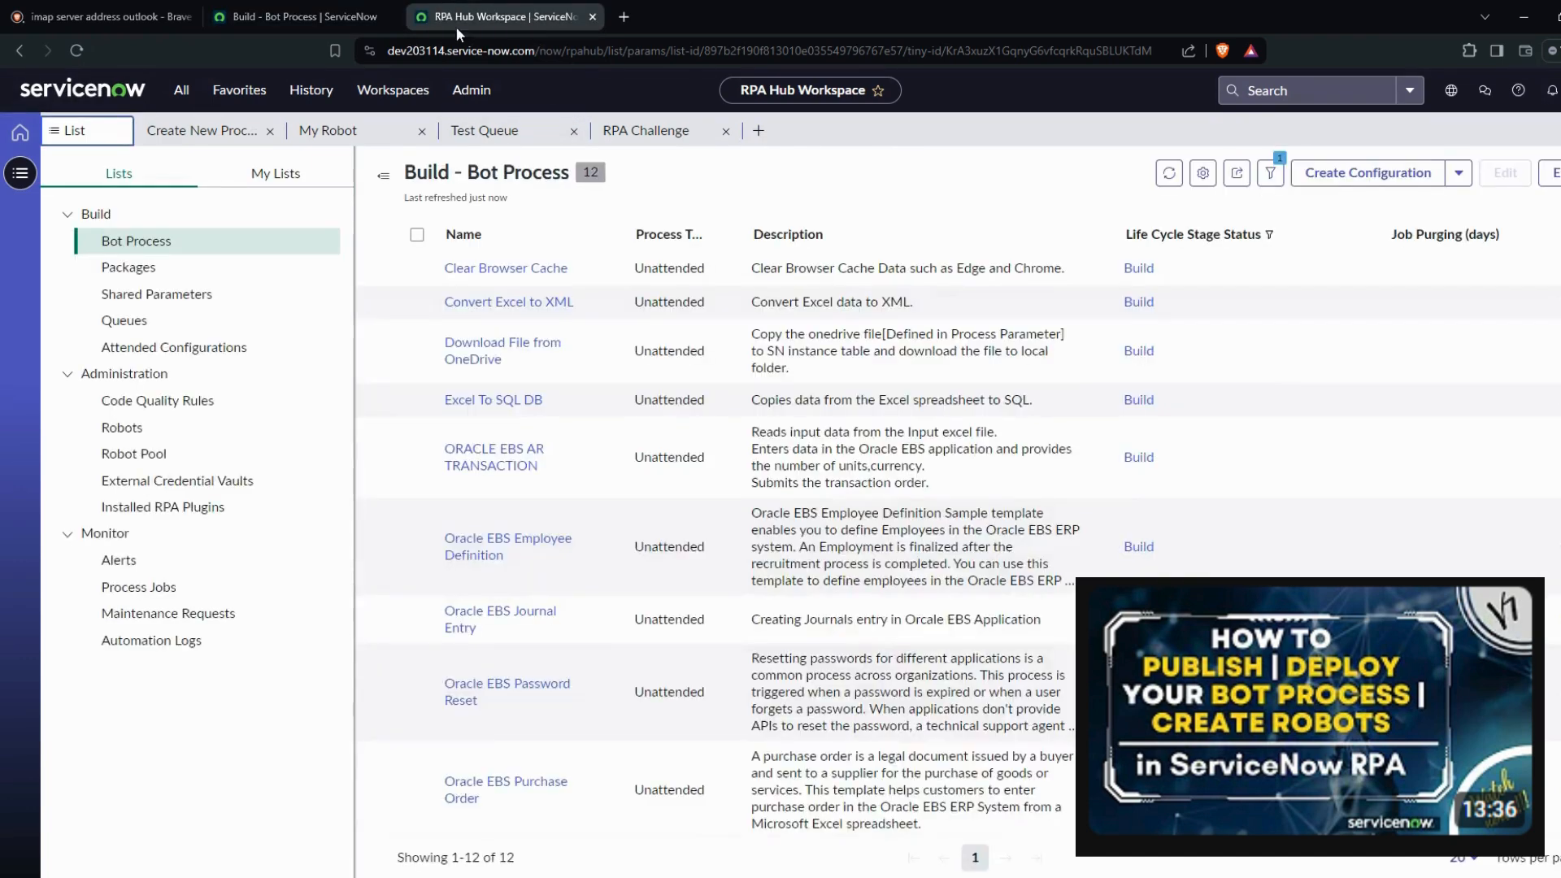
Filter the navigator by "bot pro" in the duplicated tab and open the classic Bot Process list.
{"action": "left_click", "coordinate": [182, 91]}
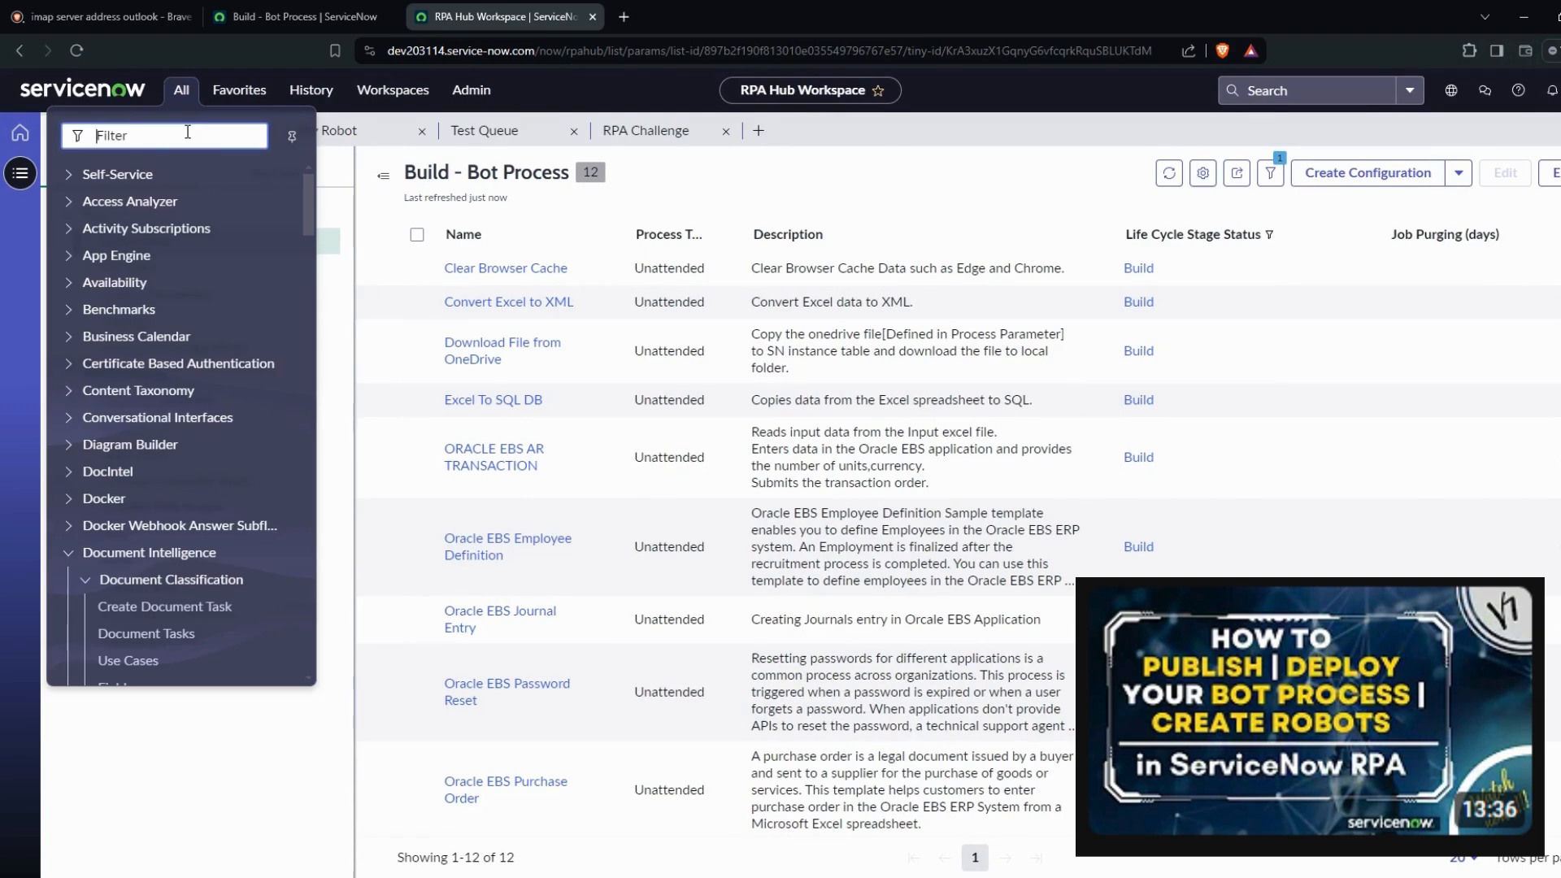
{"action": "type", "text": "bot pro"}
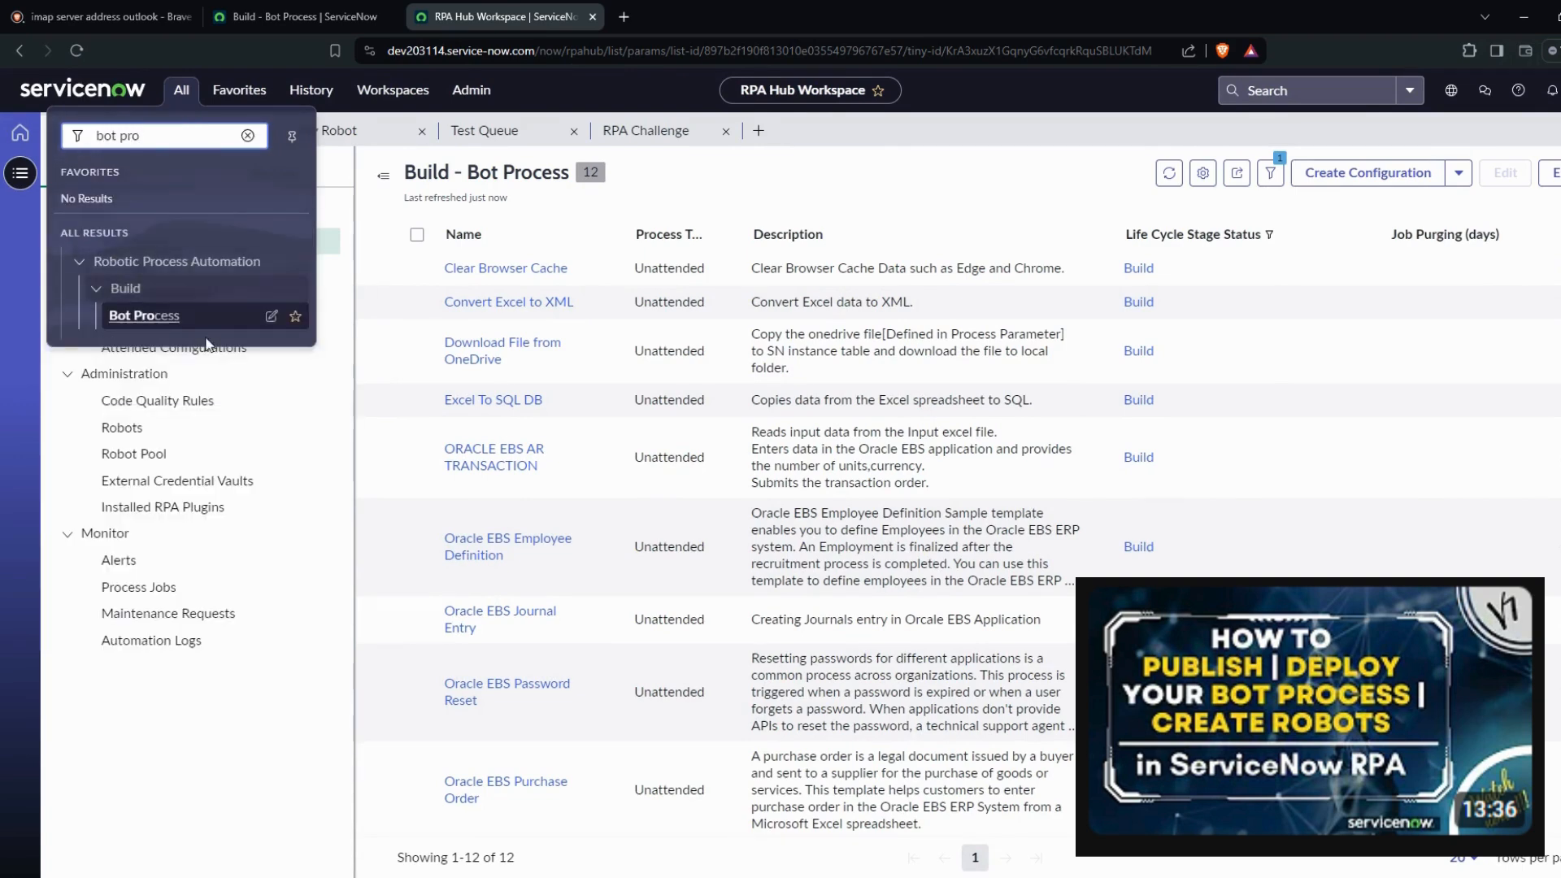
{"action": "left_click", "coordinate": [164, 319]}
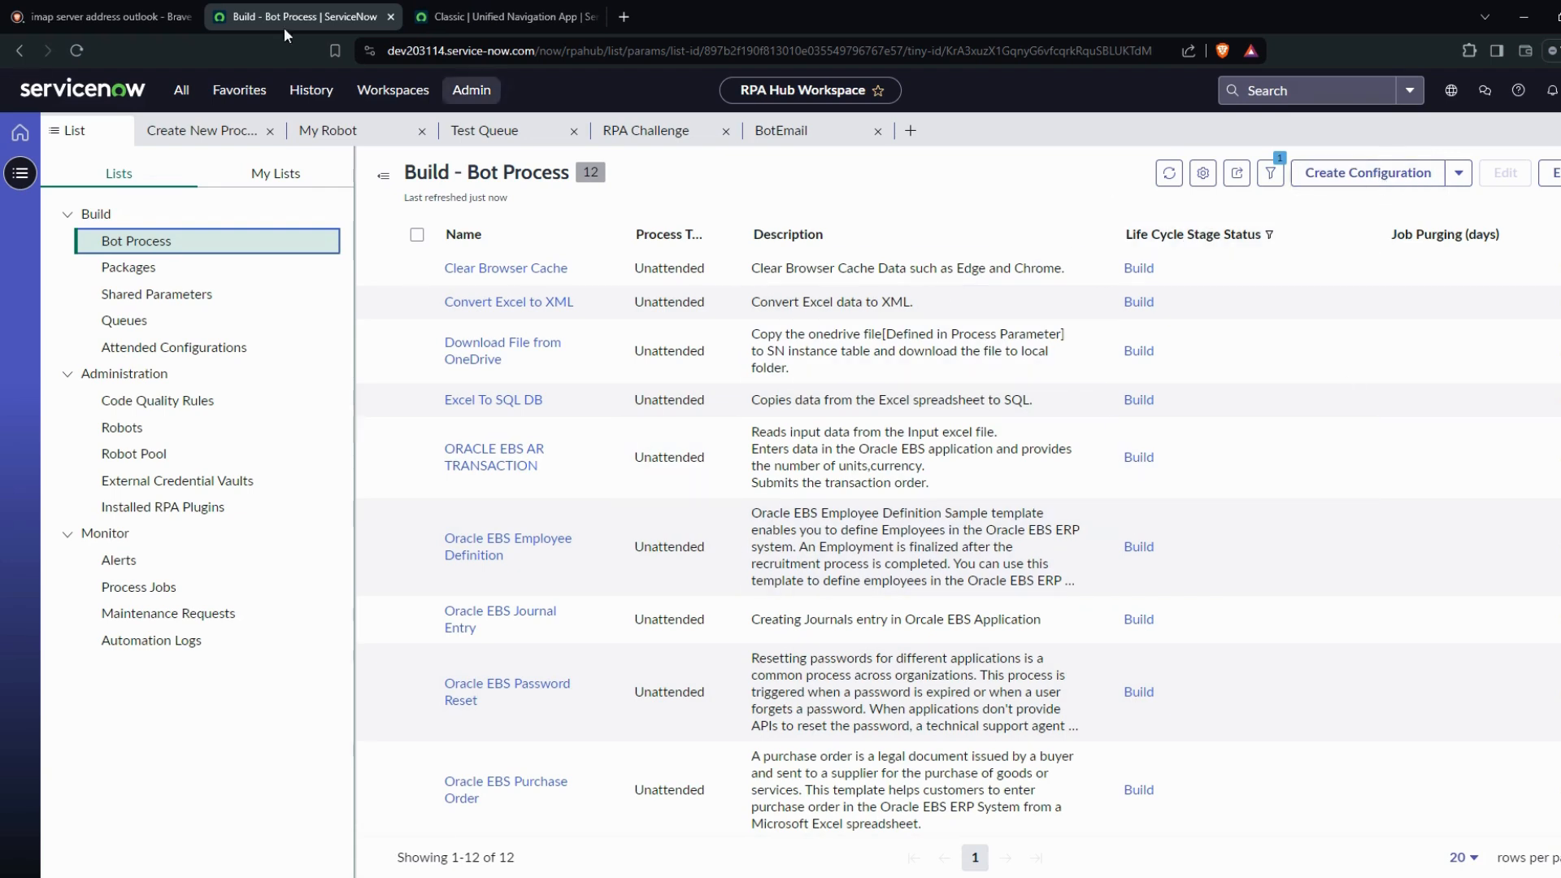
{"action": "left_click", "coordinate": [500, 16]}
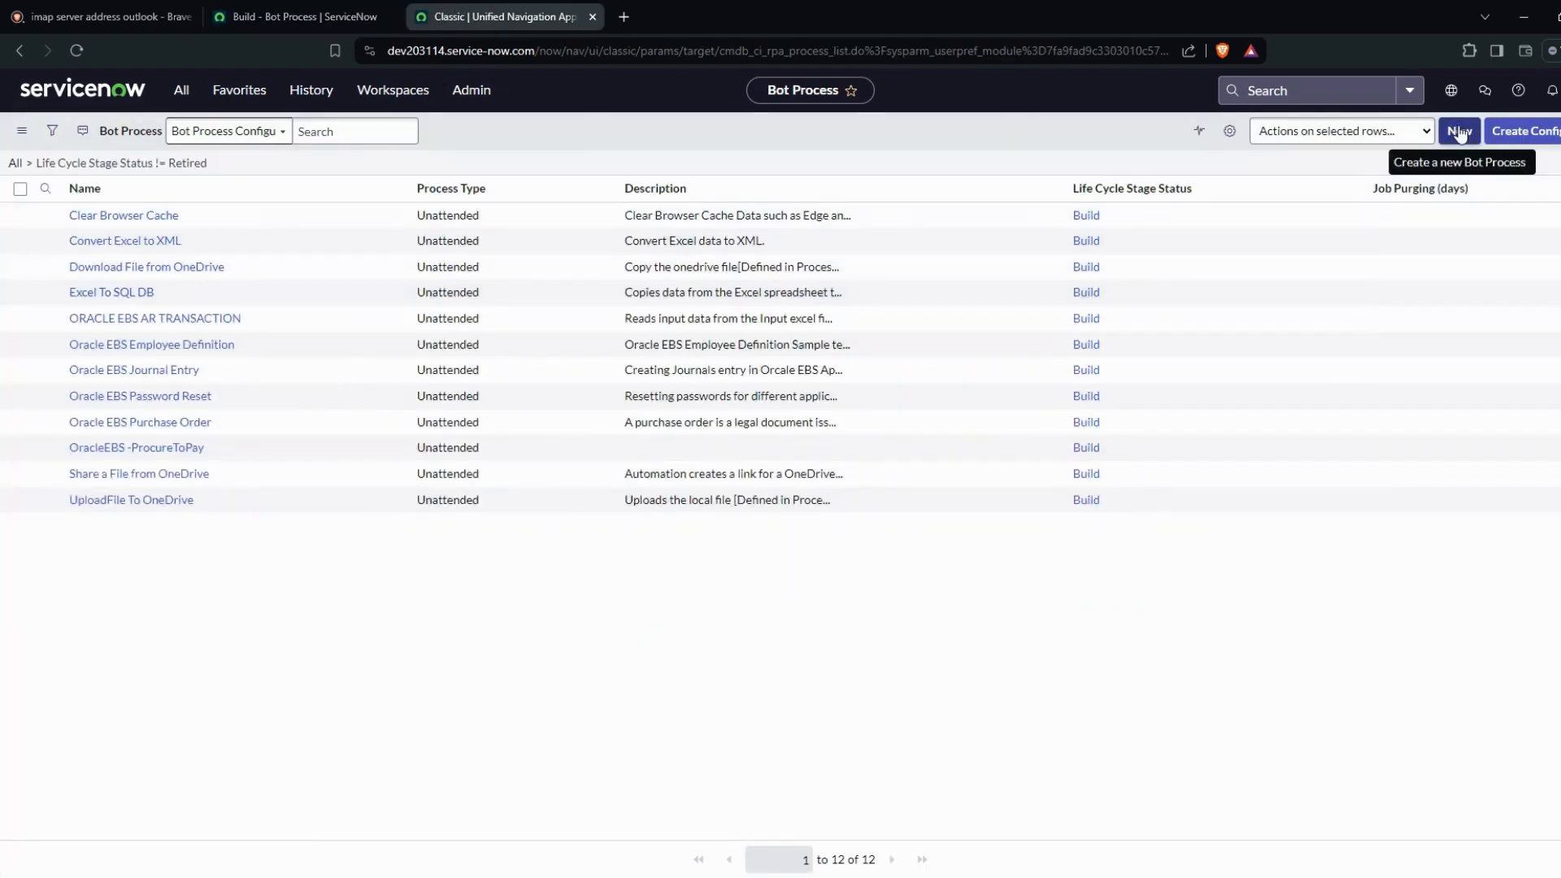
{"action": "left_click", "coordinate": [309, 12]}
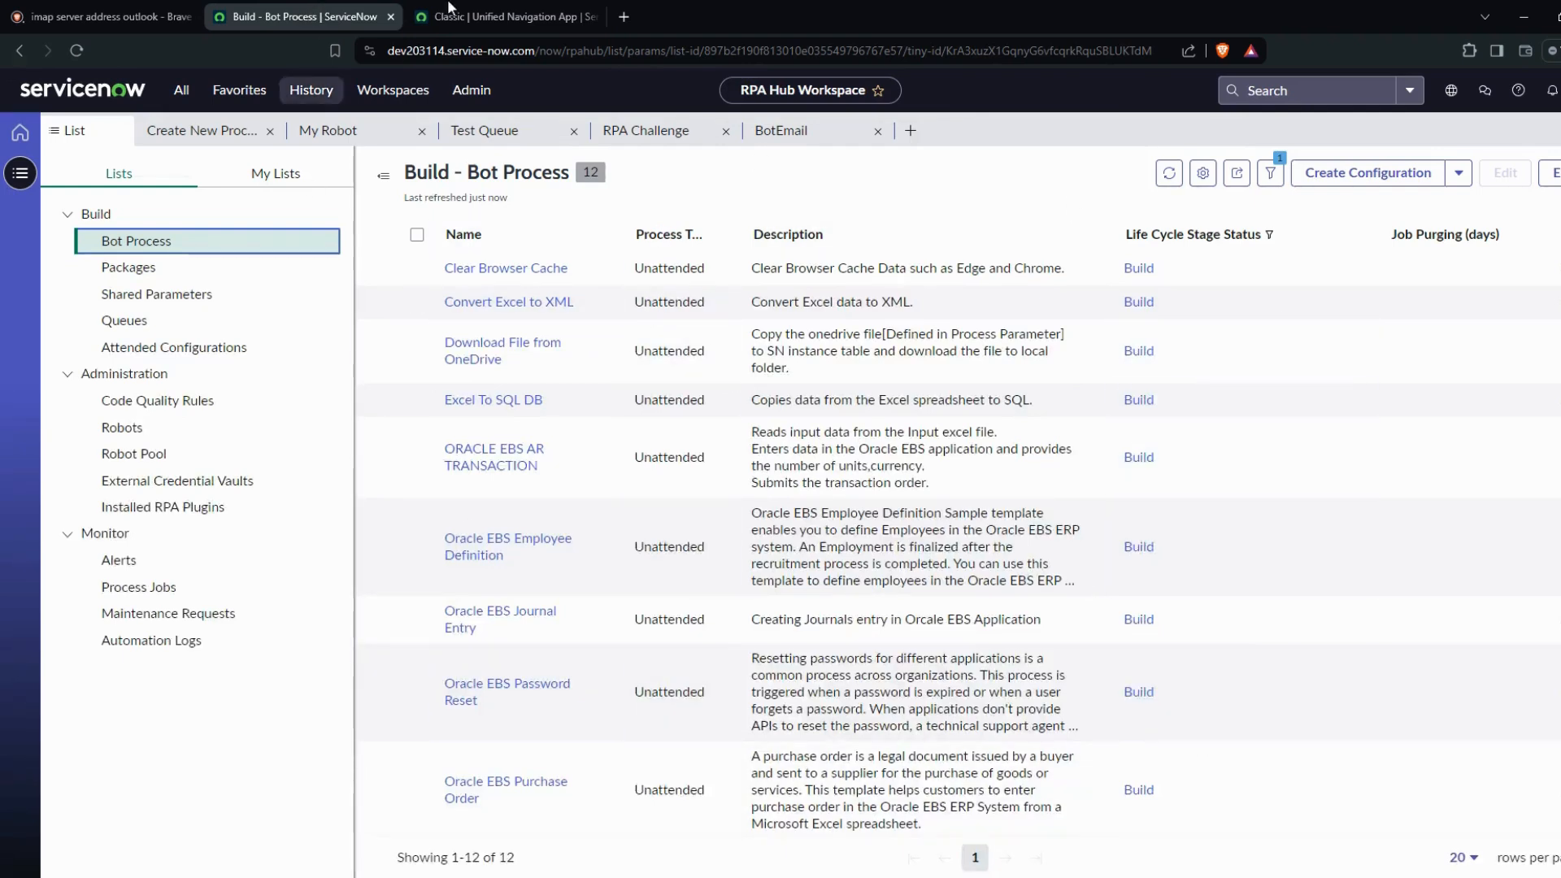
{"action": "left_click", "coordinate": [485, 18]}
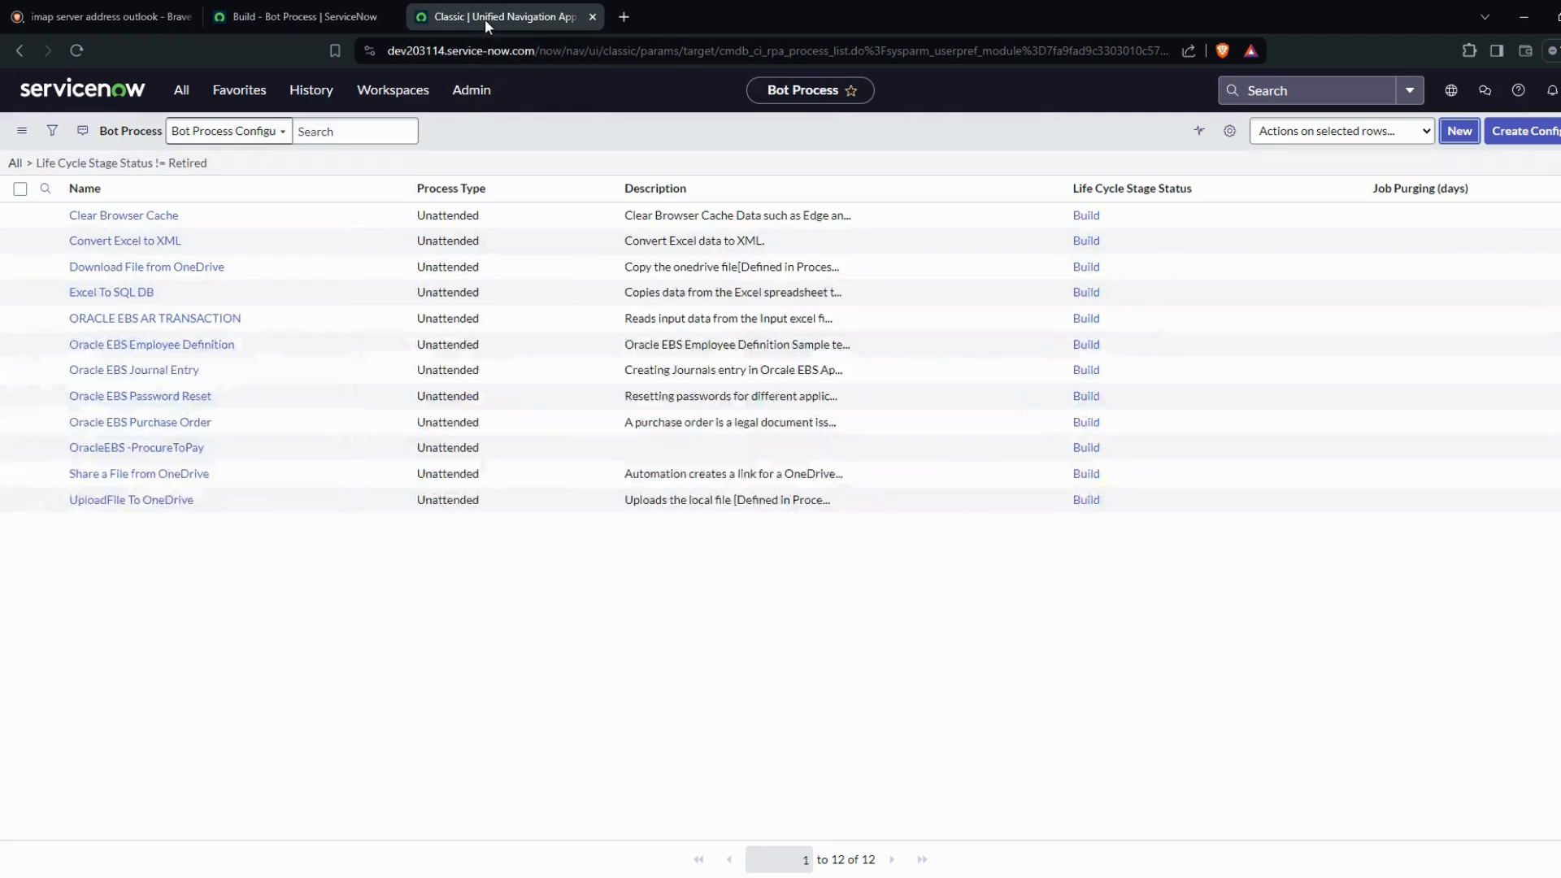
Start a new bot process configuration named YT Bot Process with the process type Unattended.
{"action": "left_click", "coordinate": [1535, 140]}
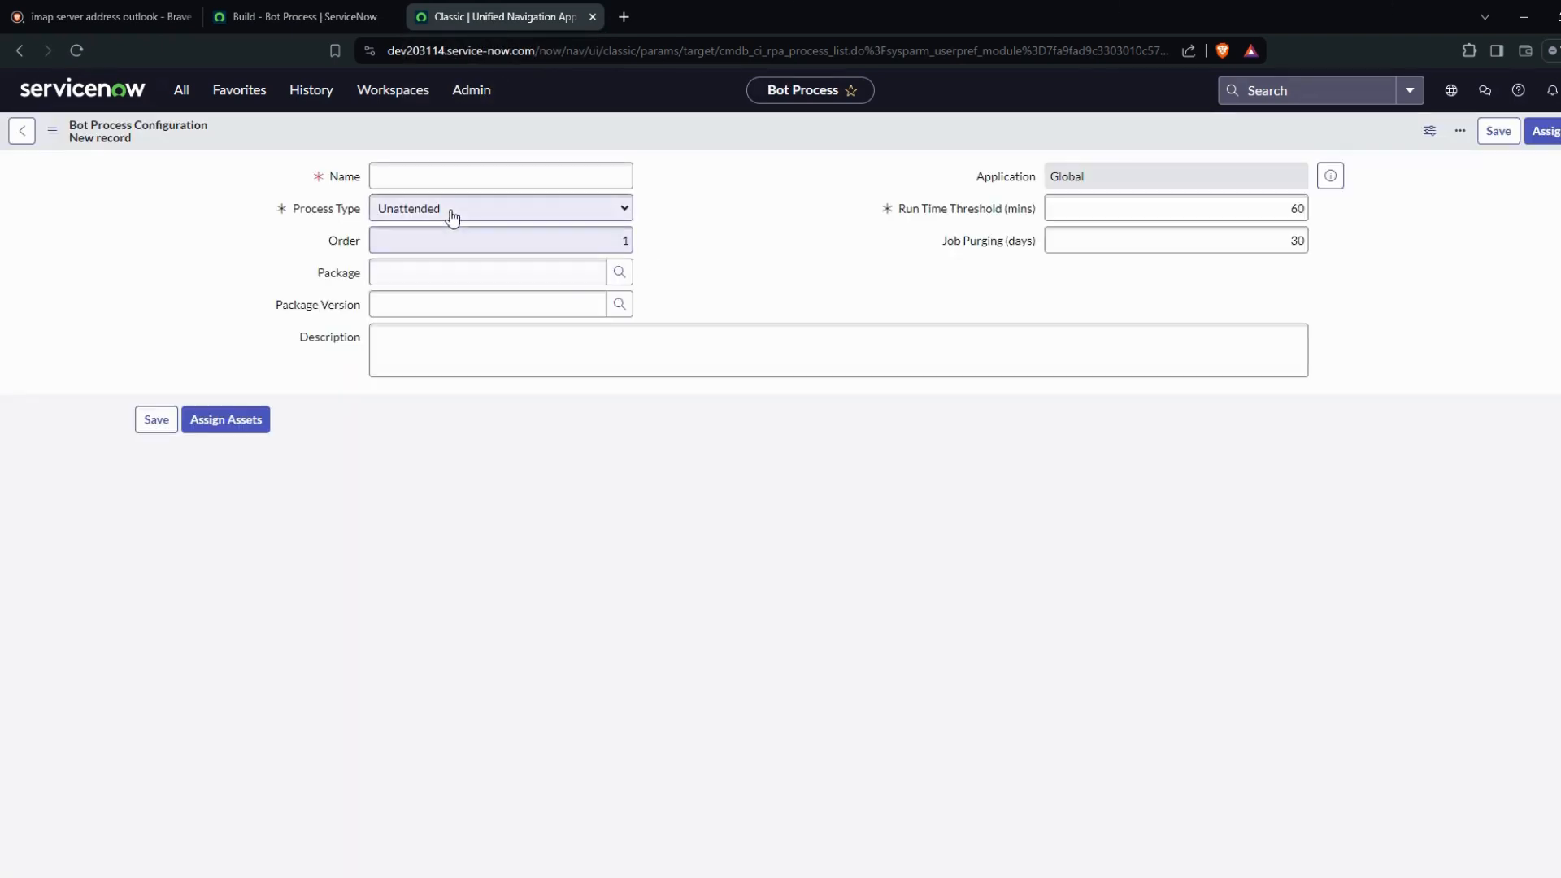
{"action": "left_click", "coordinate": [445, 178]}
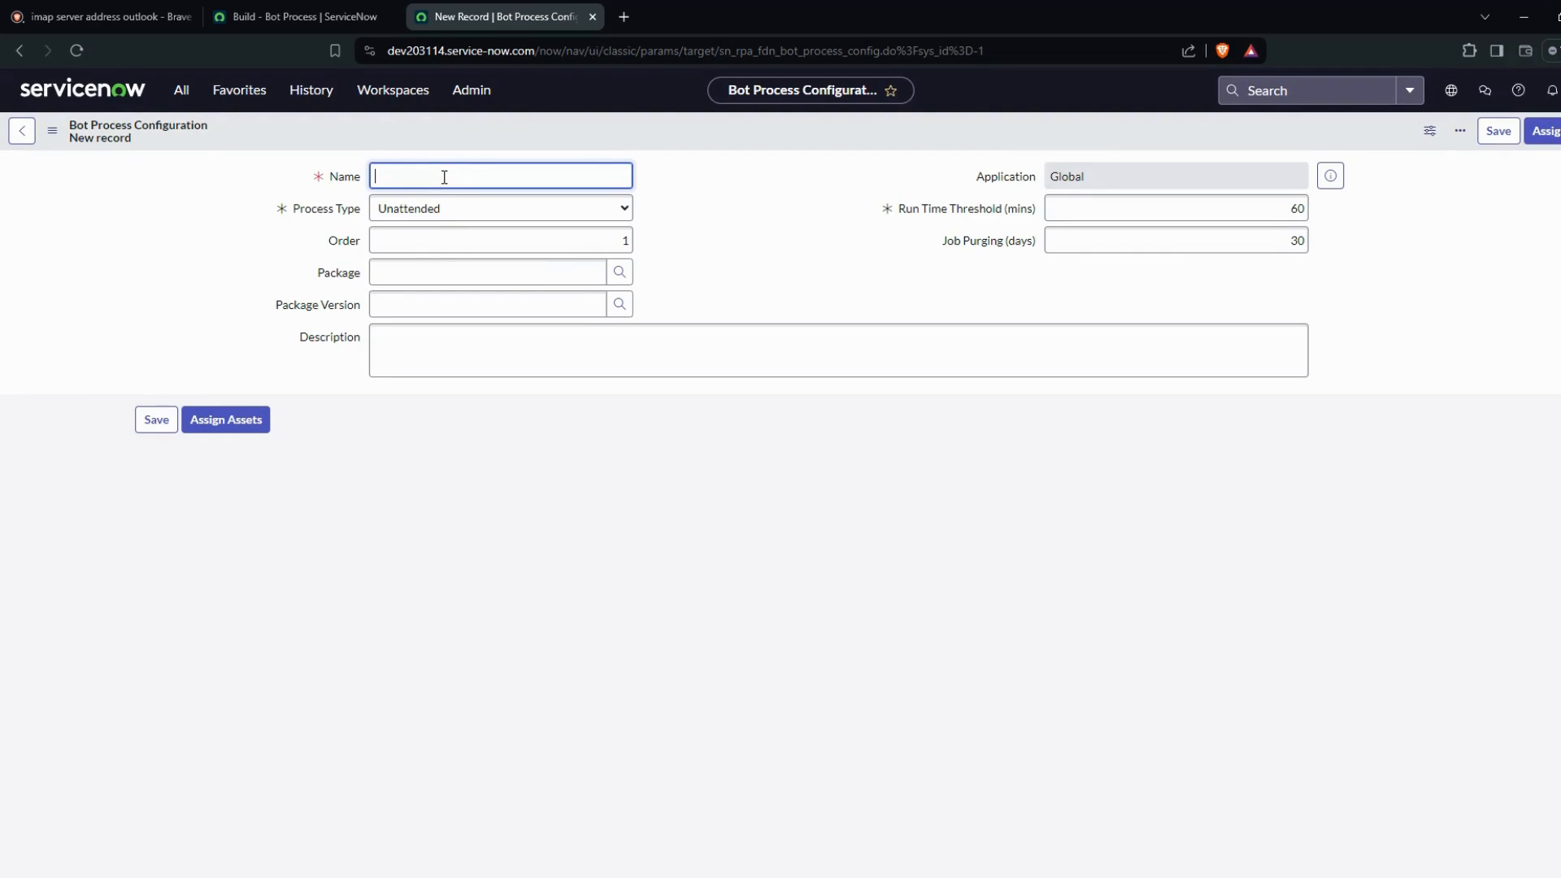
{"action": "key", "text": "ctrl+v"}
{"action": "key", "text": "ctrl+a"}
{"action": "type", "text": "YT"}
{"action": "left_click", "coordinate": [459, 217]}
{"action": "left_click", "coordinate": [459, 230]}
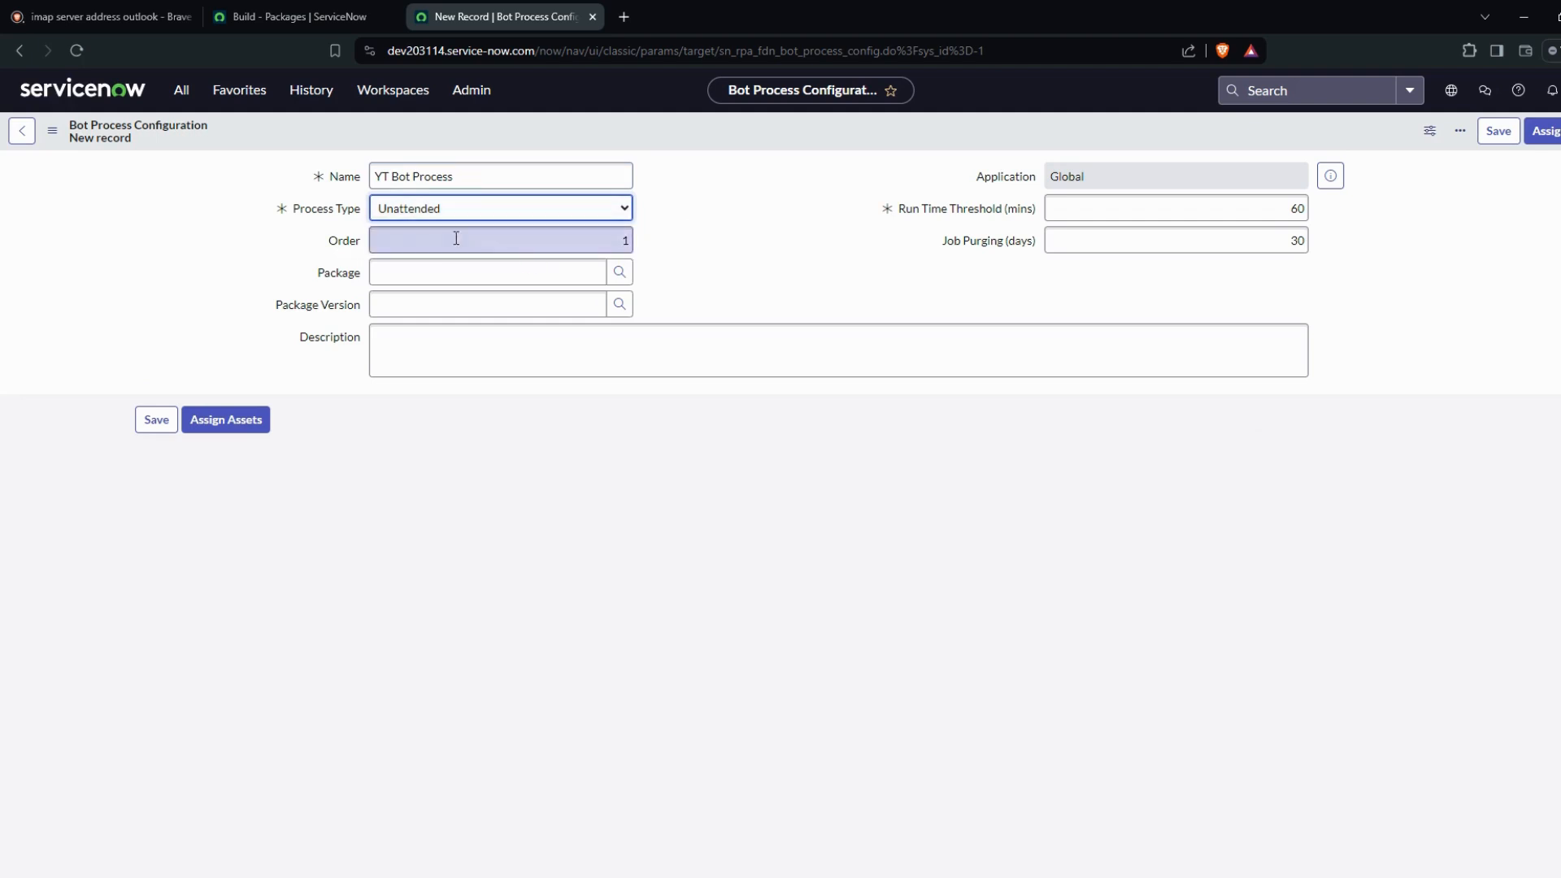
Assign package YT Bot Process, version 10001, to the configuration and save it.
{"action": "left_click", "coordinate": [620, 271]}
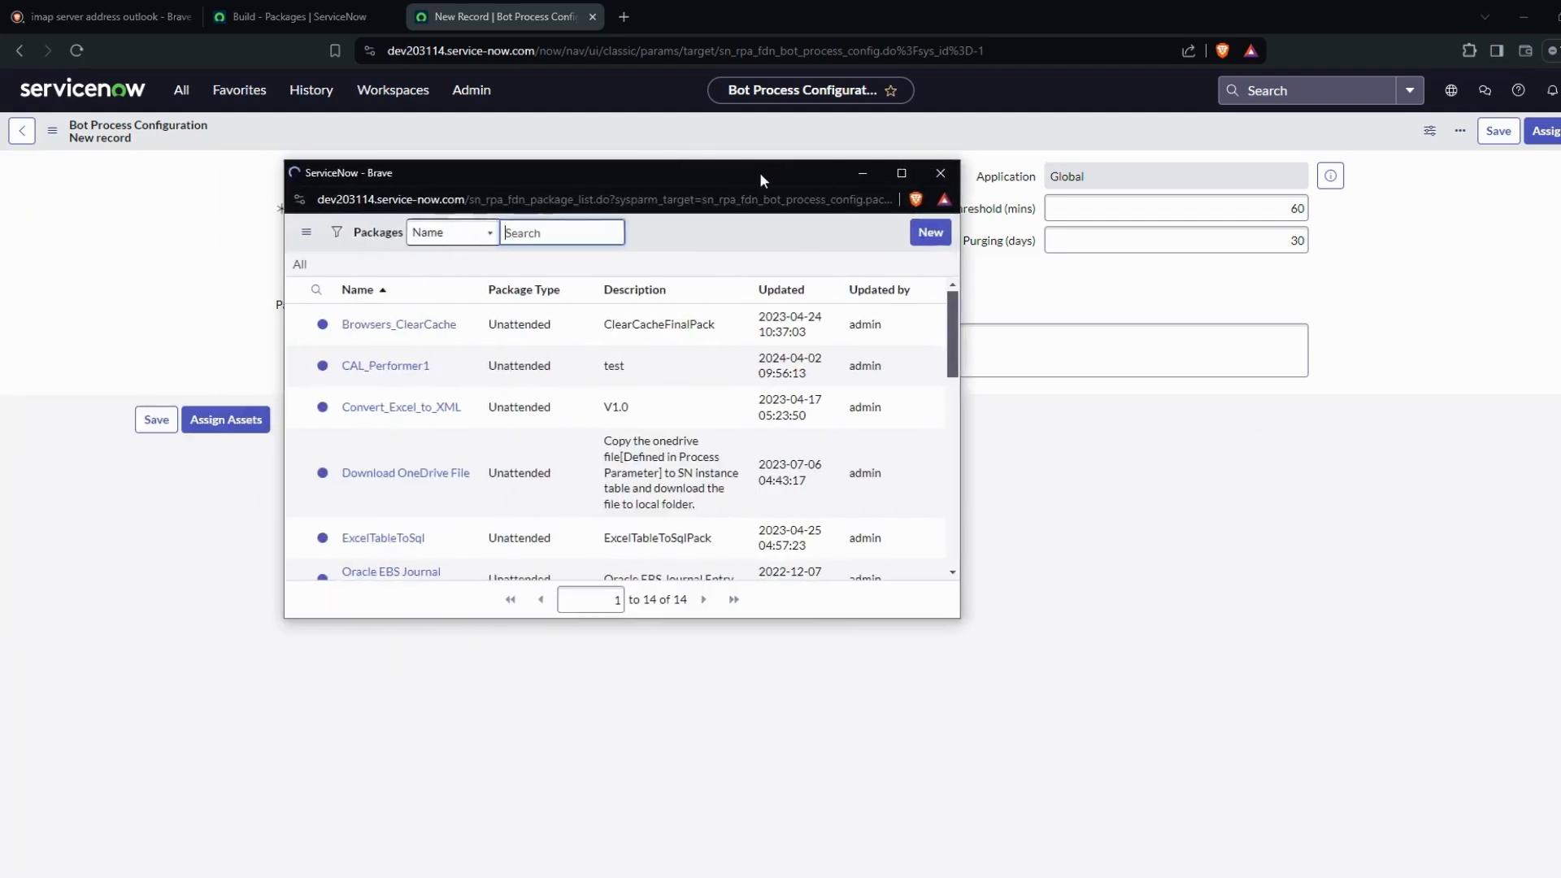
{"action": "scroll", "coordinate": [487, 471], "scroll_direction": "down", "scroll_amount": 10}
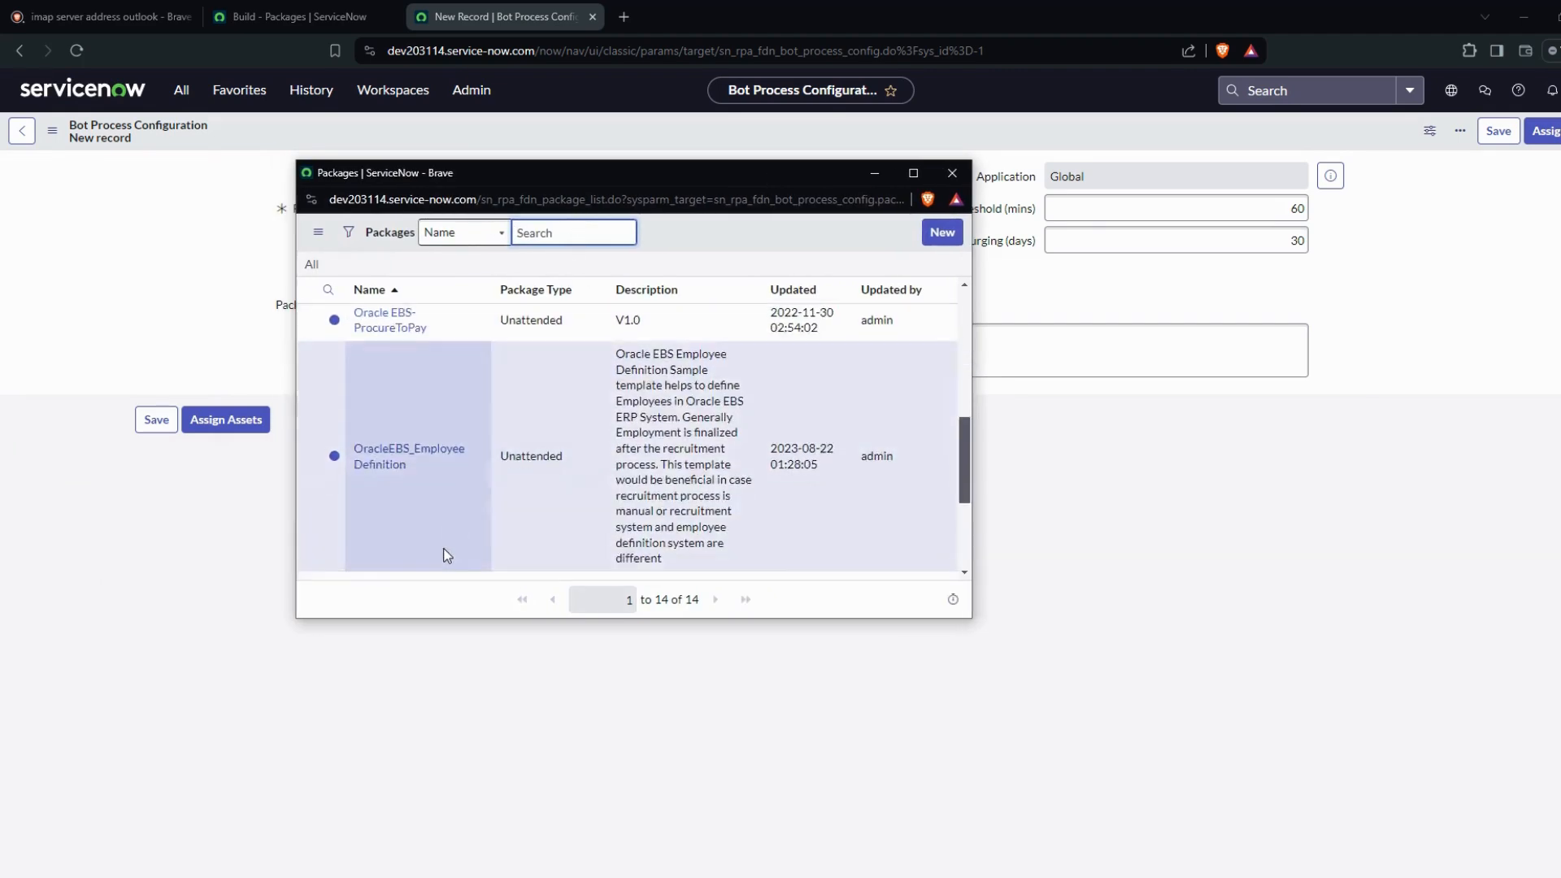
{"action": "left_click", "coordinate": [406, 557]}
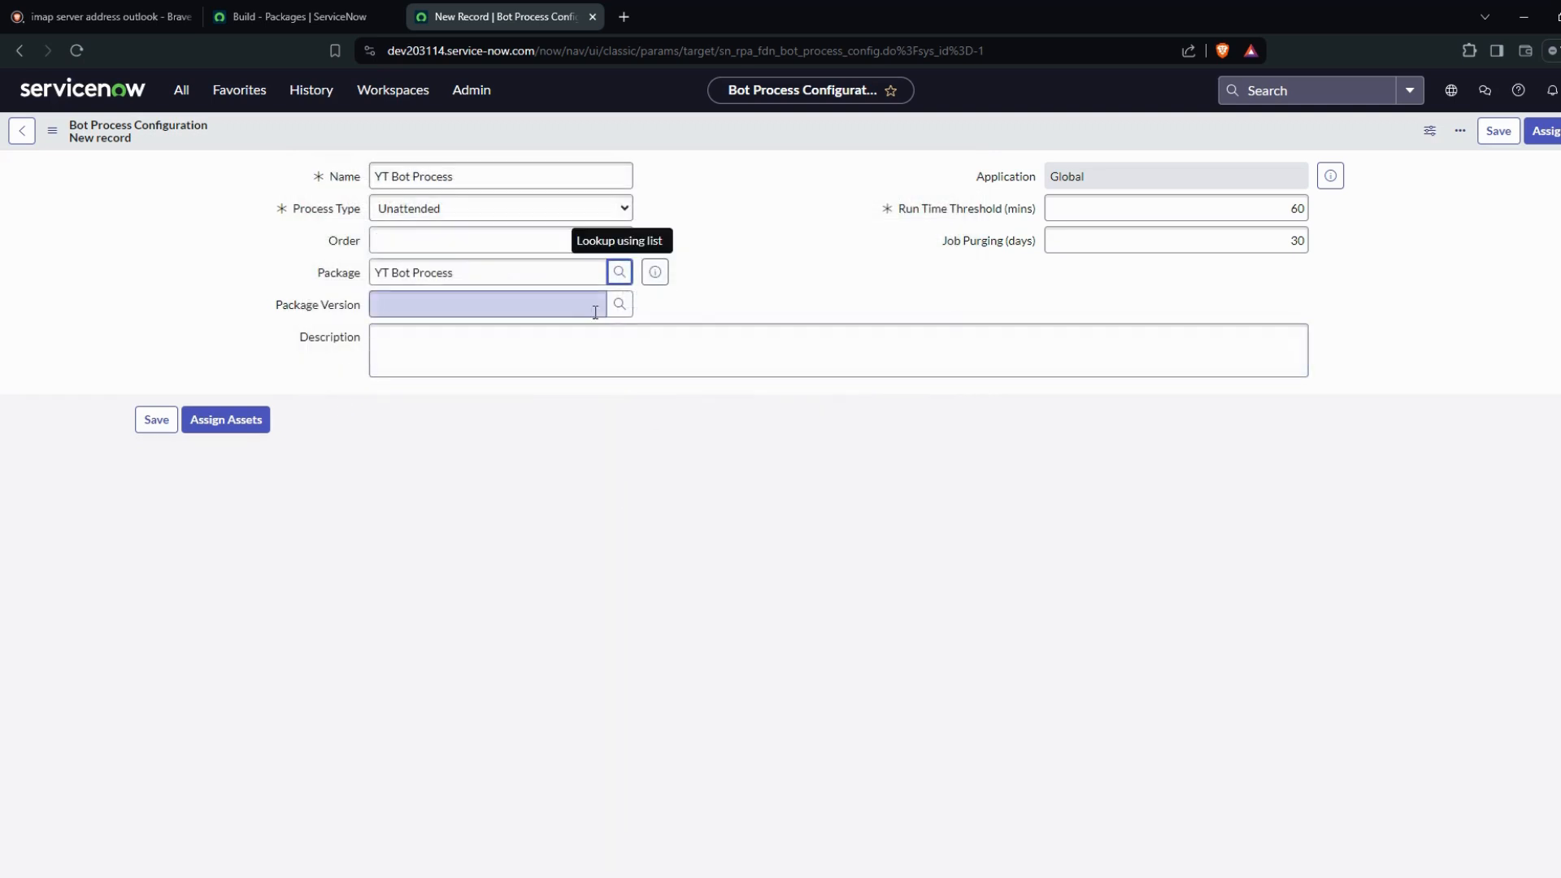
{"action": "left_click", "coordinate": [620, 305]}
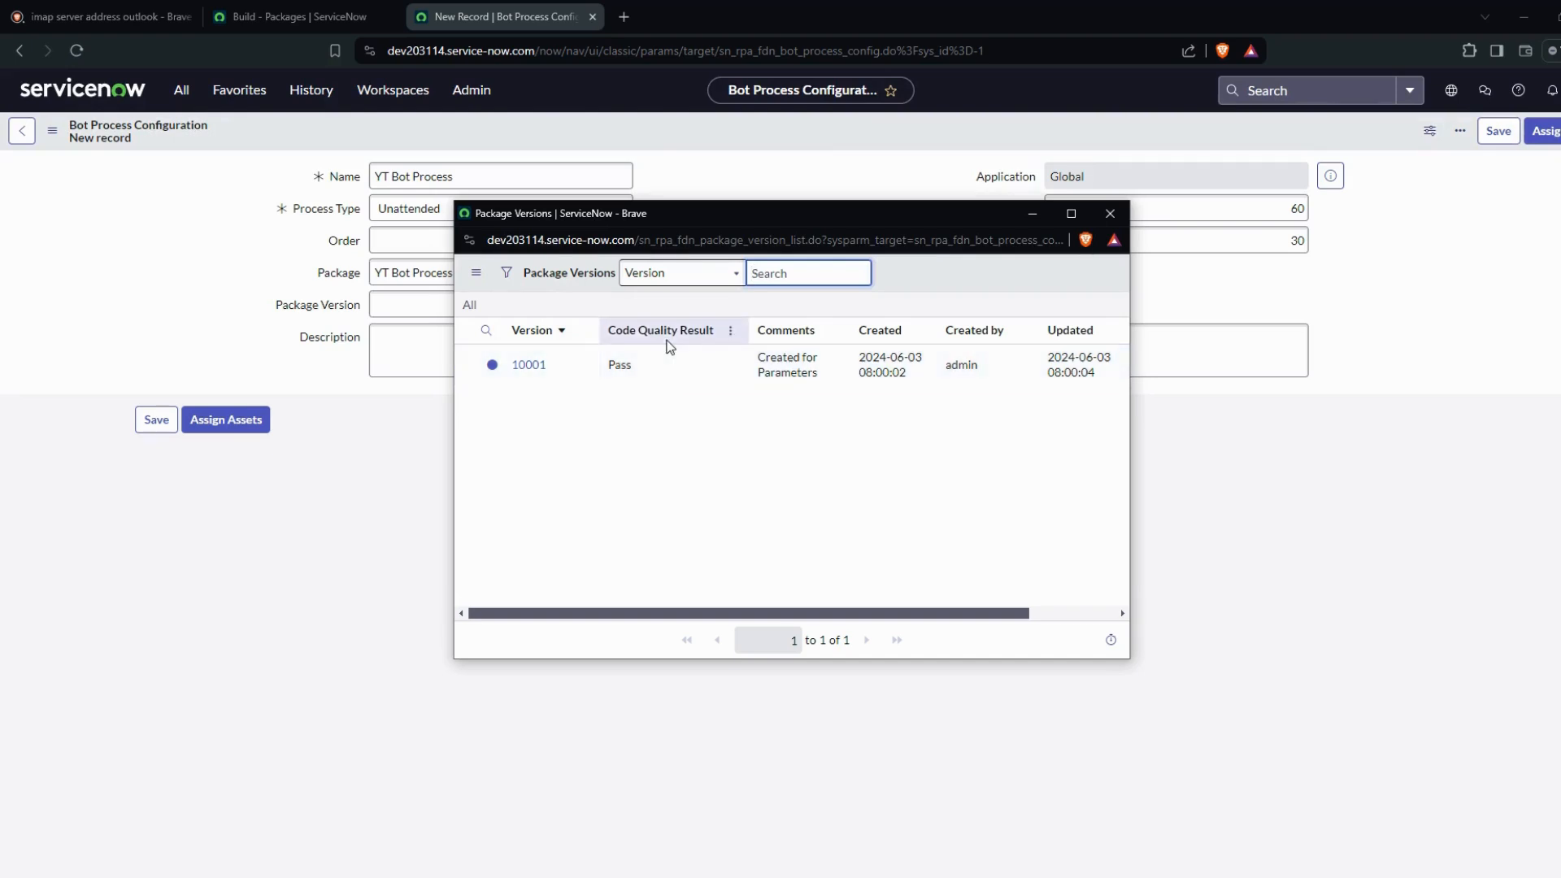
{"action": "left_click", "coordinate": [533, 371]}
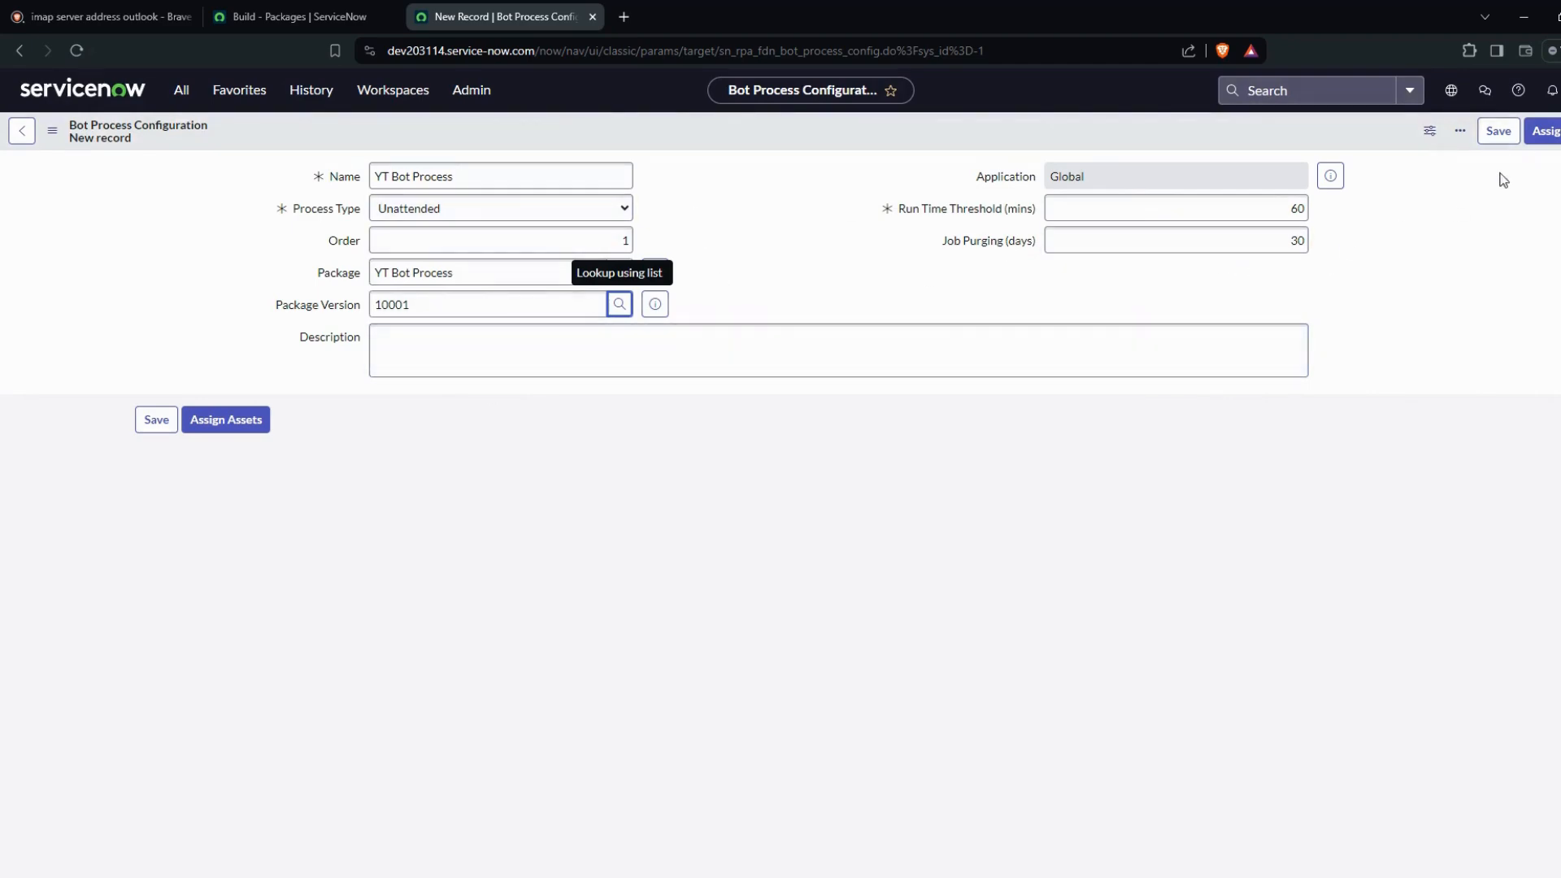
{"action": "left_click", "coordinate": [1501, 133]}
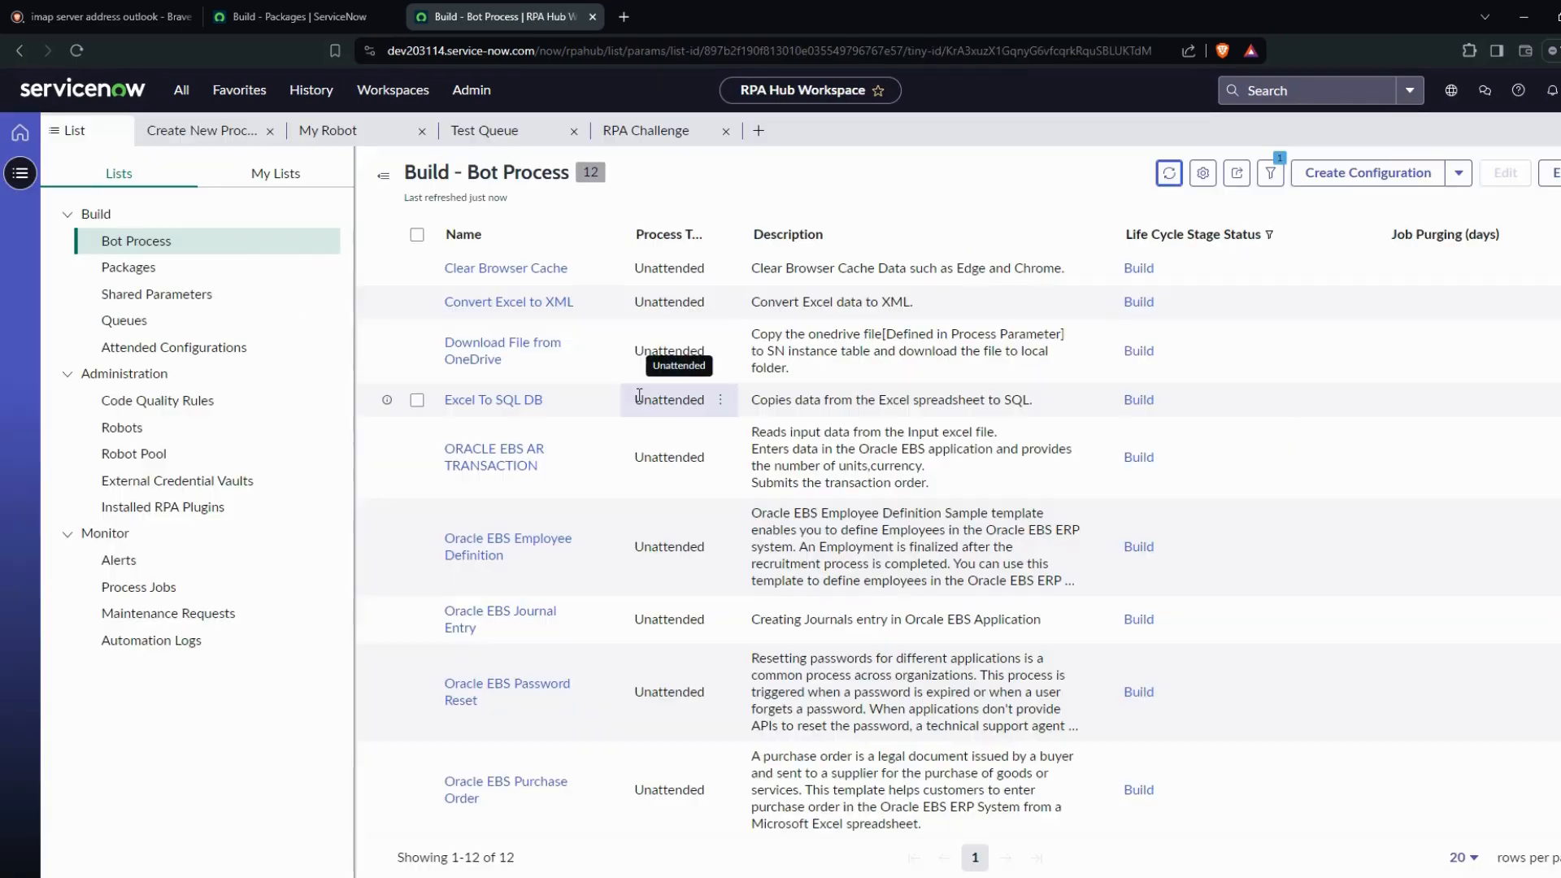
Create a new bot process from the YT Bot Process configuration in the classic Bot Process list.
{"action": "scroll", "coordinate": [655, 394], "scroll_direction": "down", "scroll_amount": 2}
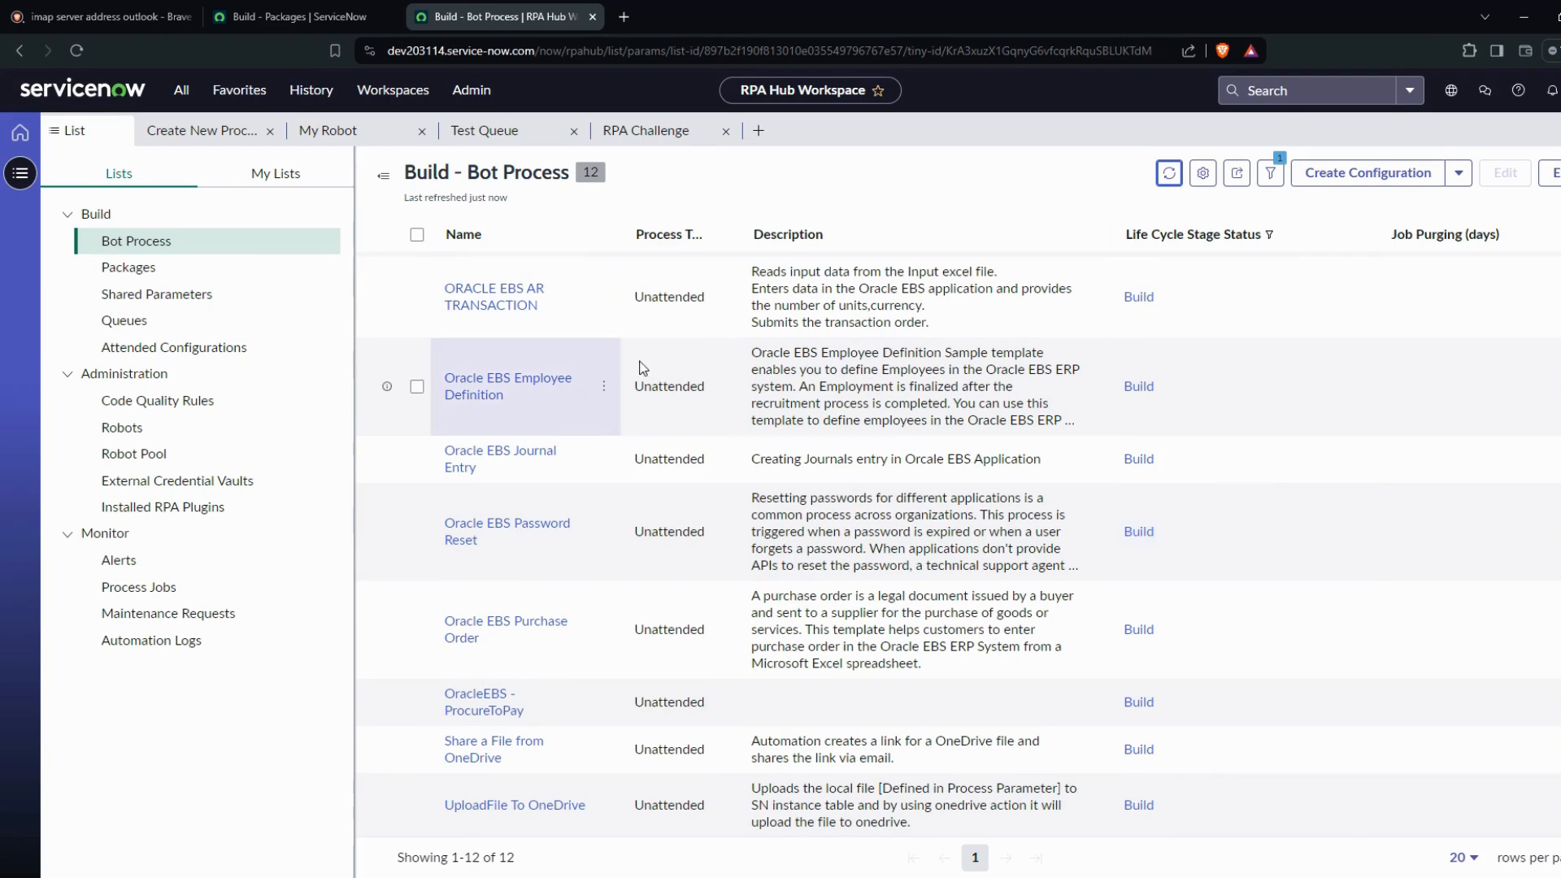
{"action": "scroll", "coordinate": [1247, 298], "scroll_direction": "up", "scroll_amount": 2}
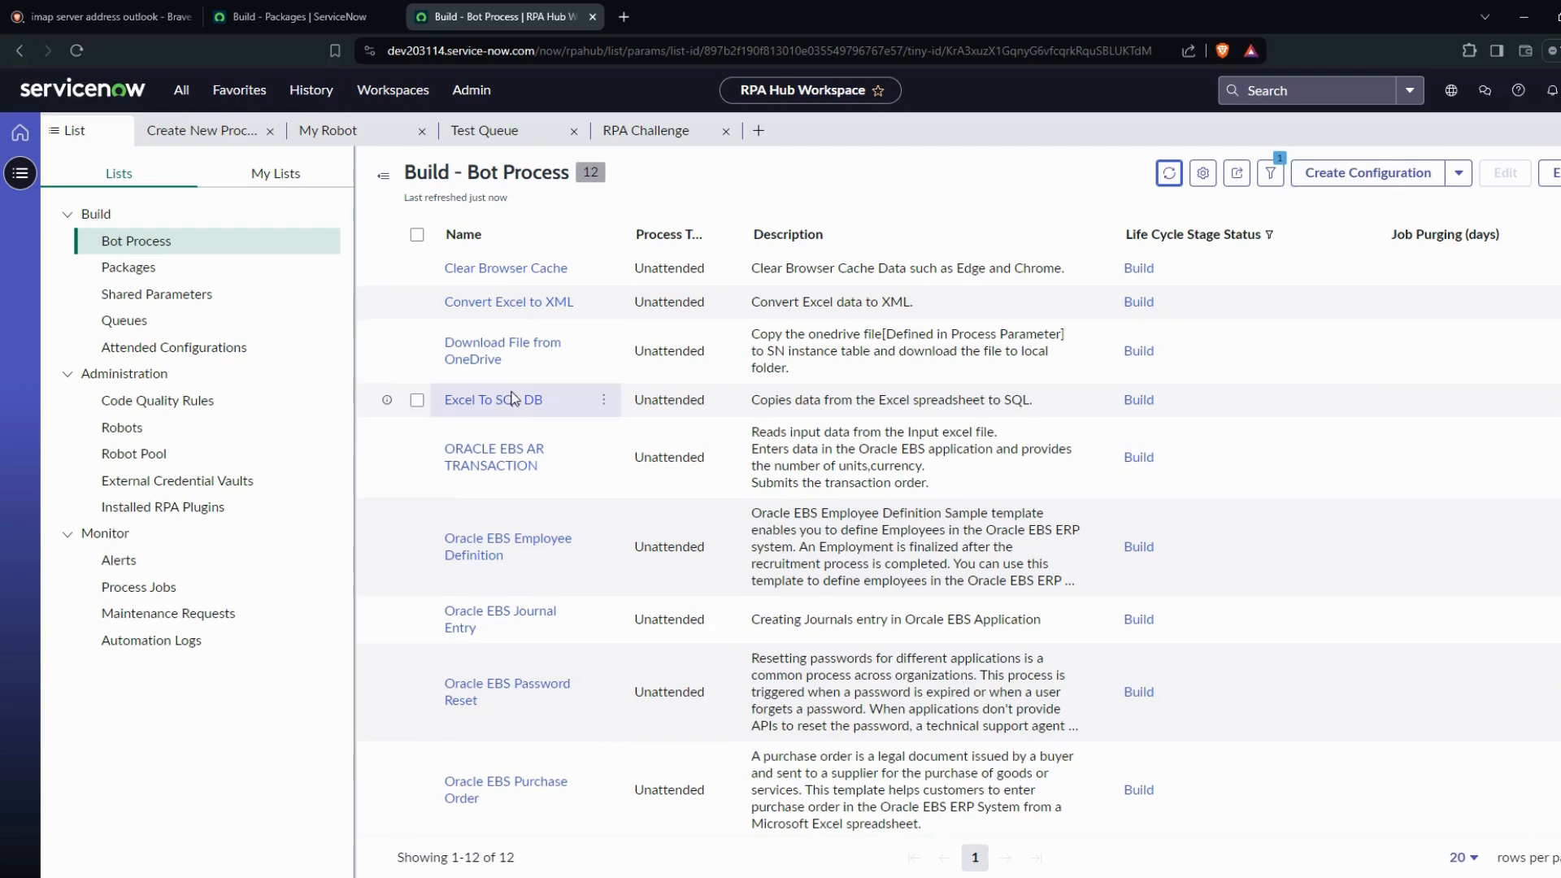
{"action": "scroll", "coordinate": [655, 491], "scroll_direction": "down", "scroll_amount": 2}
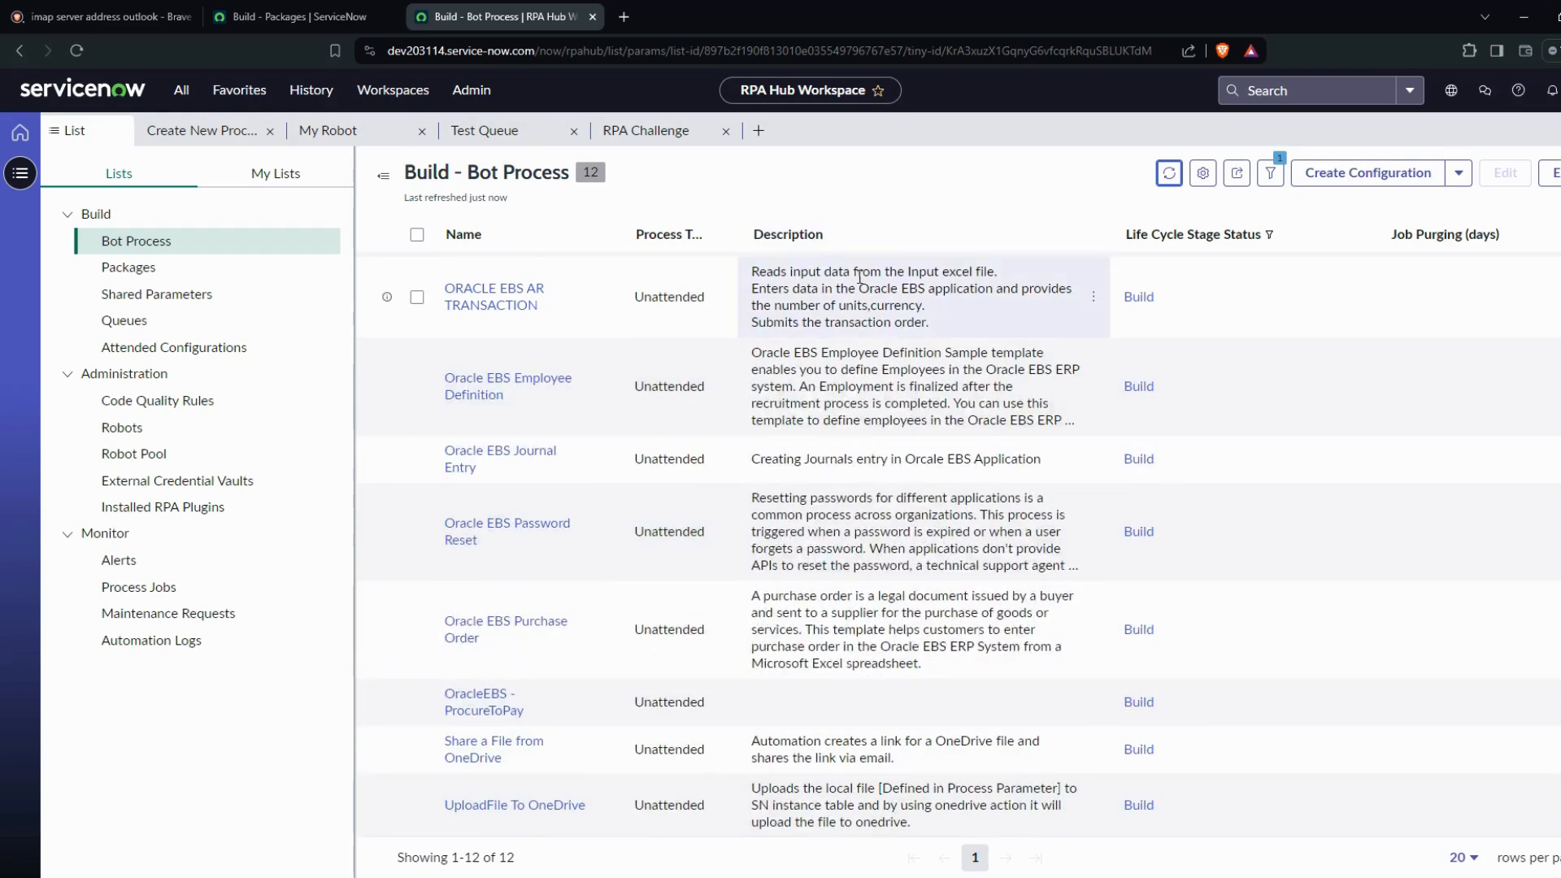
{"action": "left_click", "coordinate": [292, 17]}
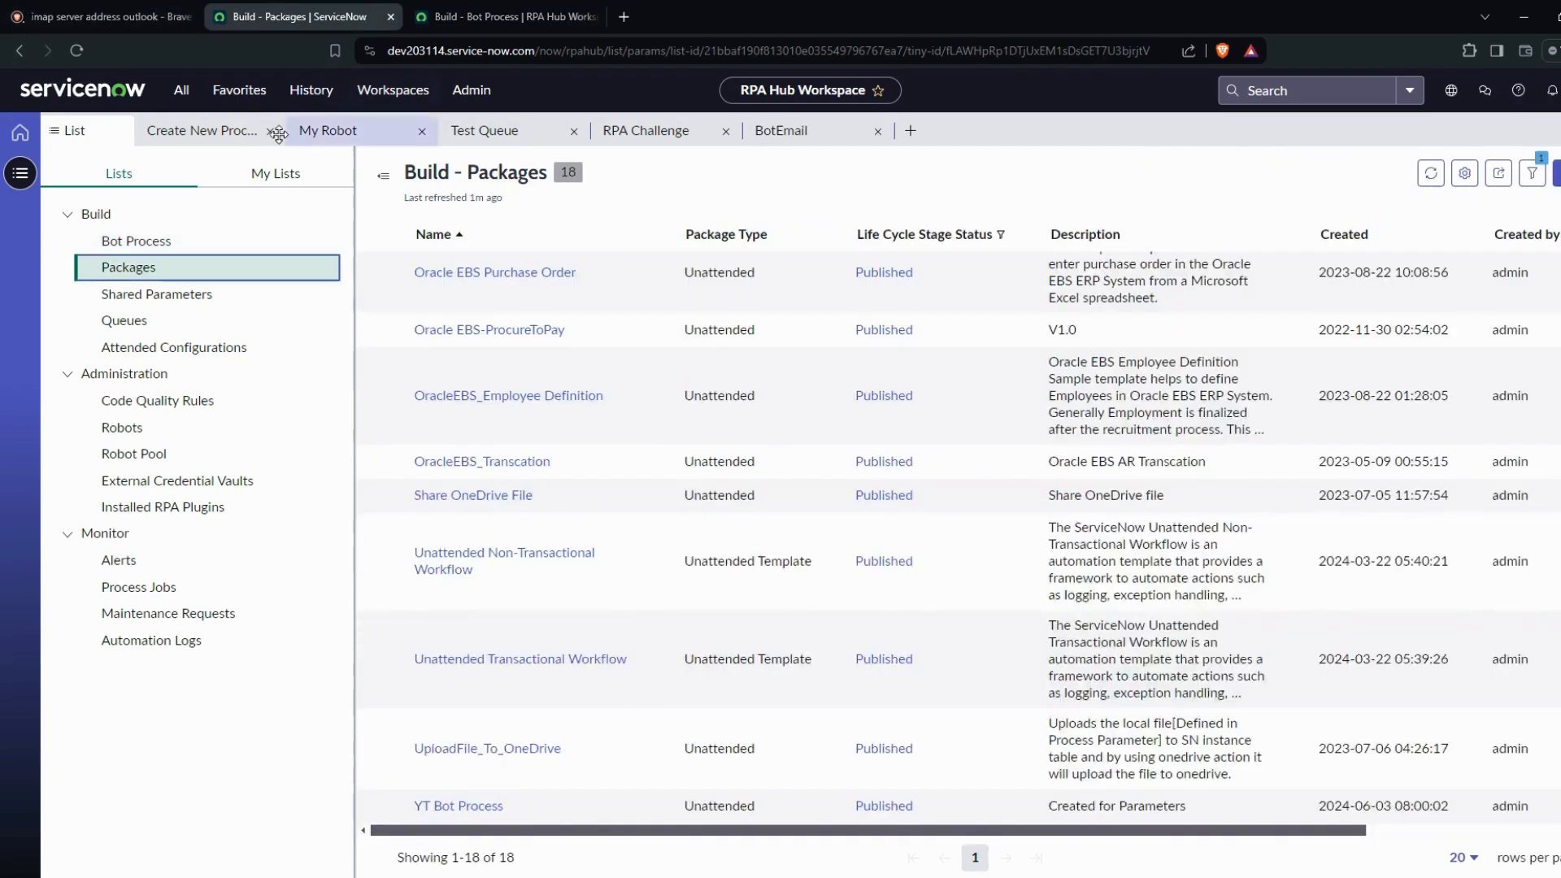
{"action": "left_click", "coordinate": [278, 134]}
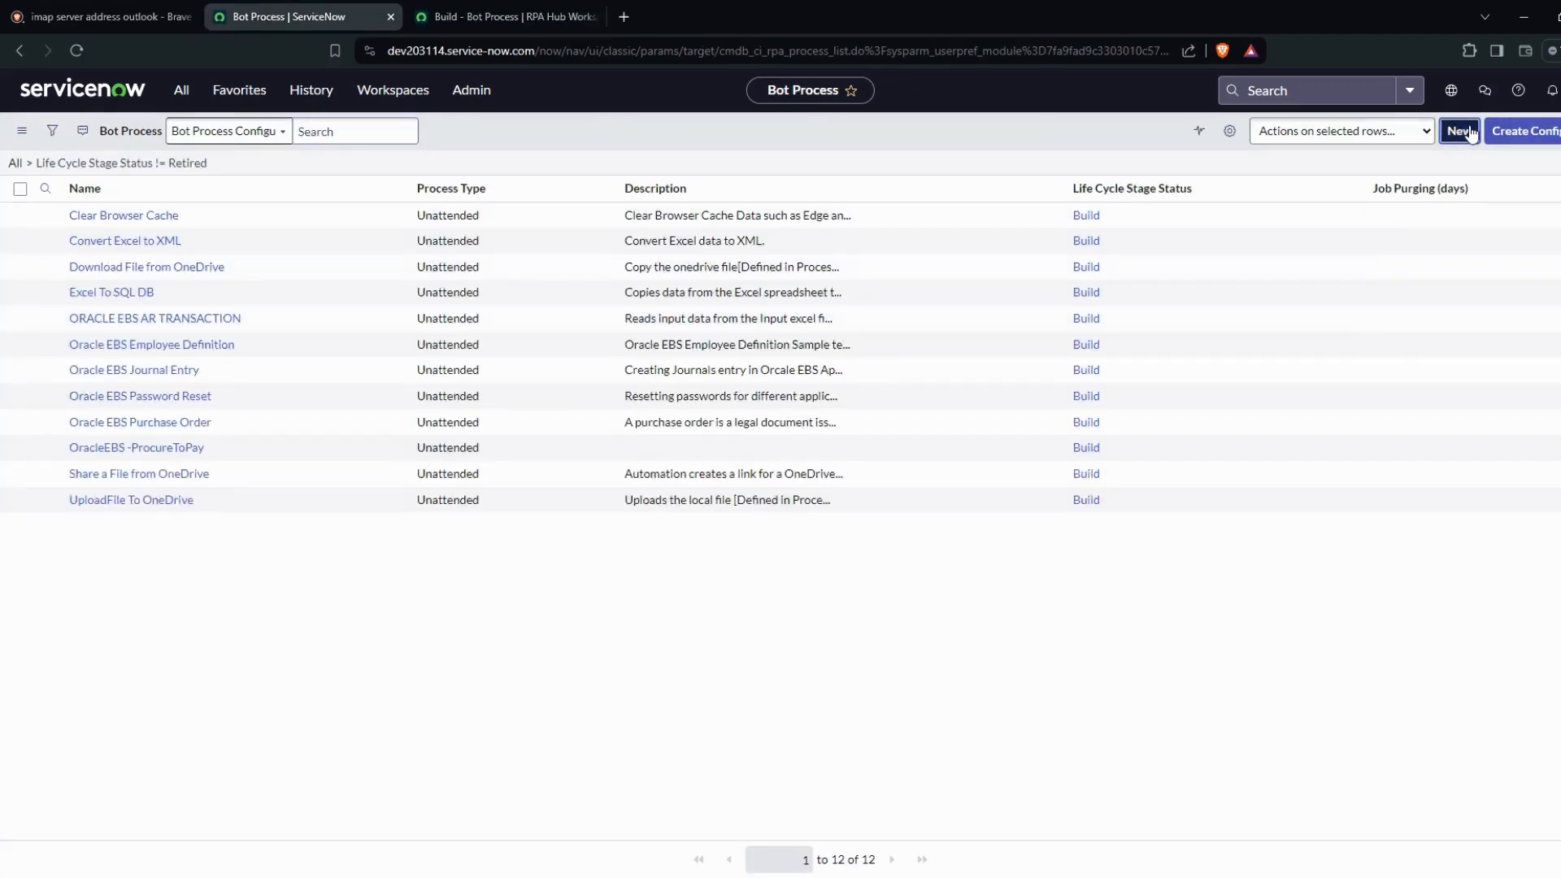
{"action": "left_click", "coordinate": [1460, 131]}
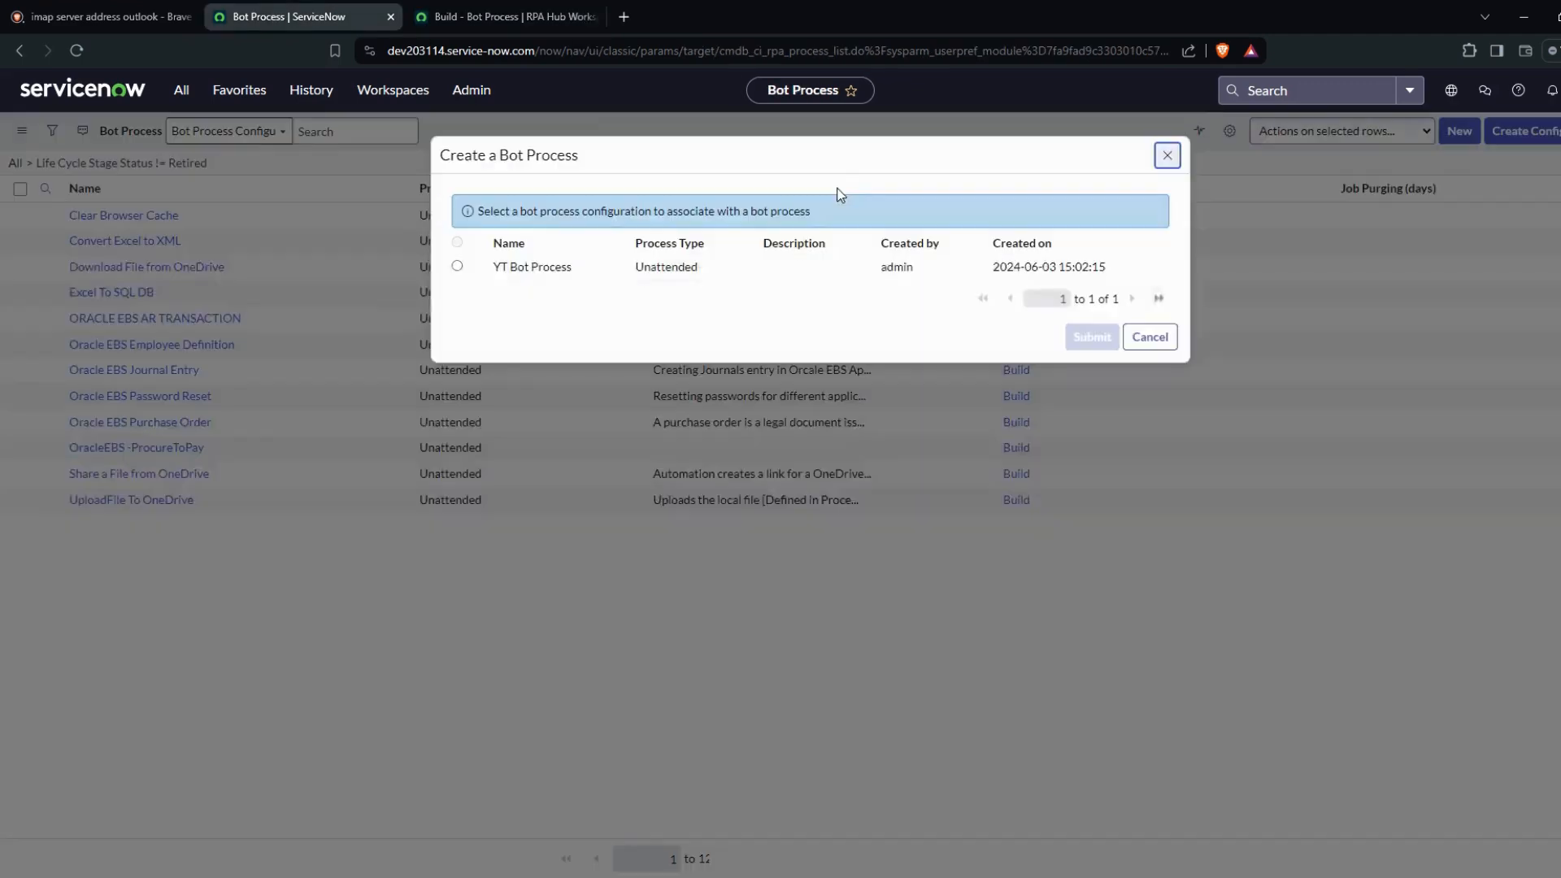
{"action": "left_click", "coordinate": [457, 267]}
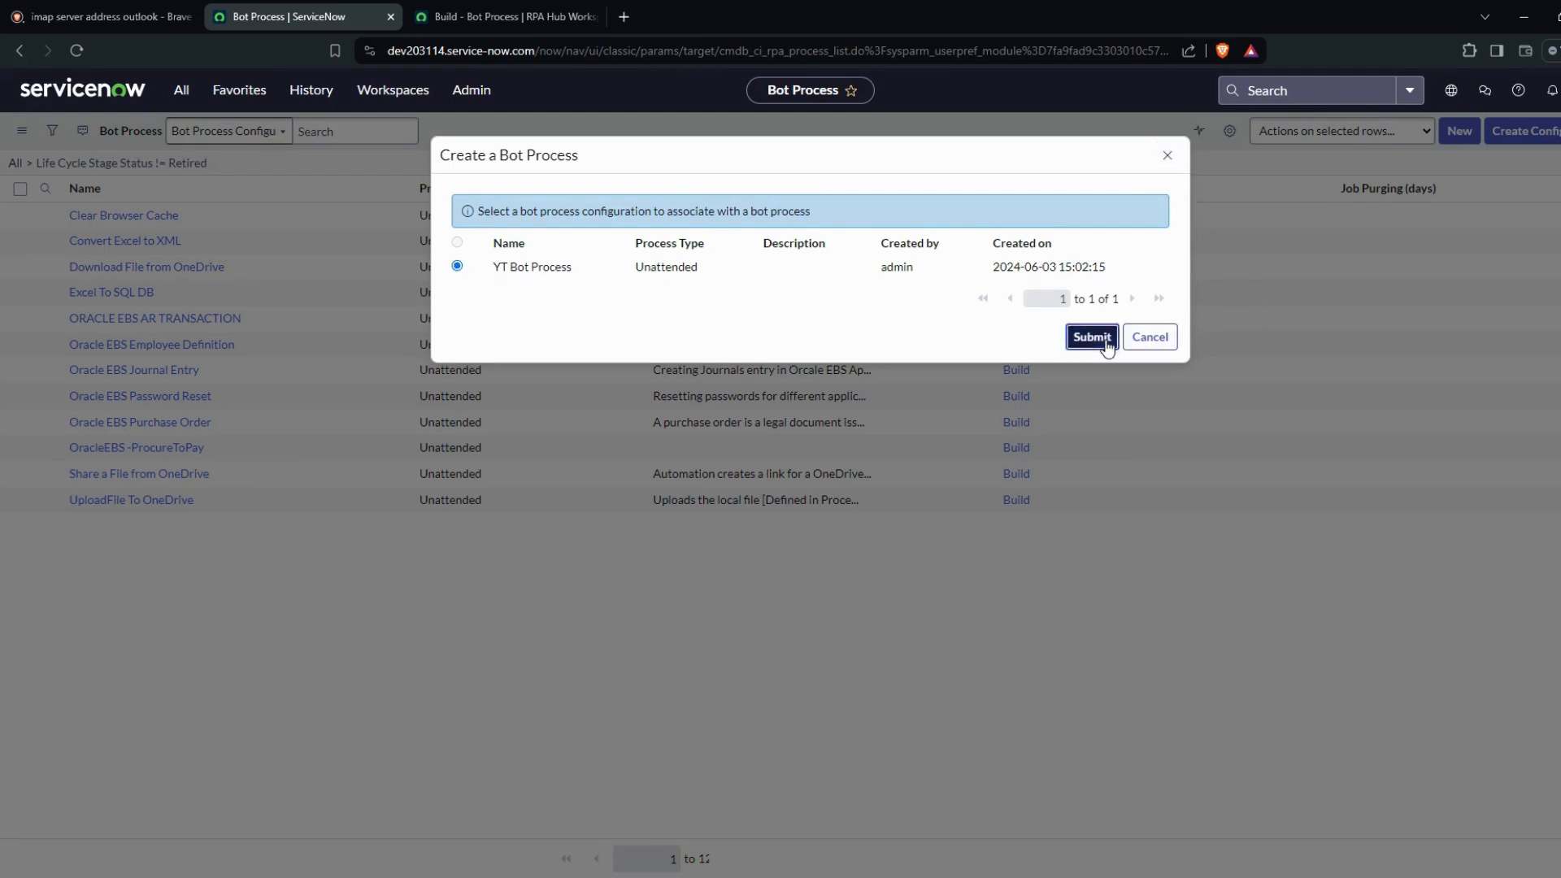
{"action": "left_click", "coordinate": [1102, 338]}
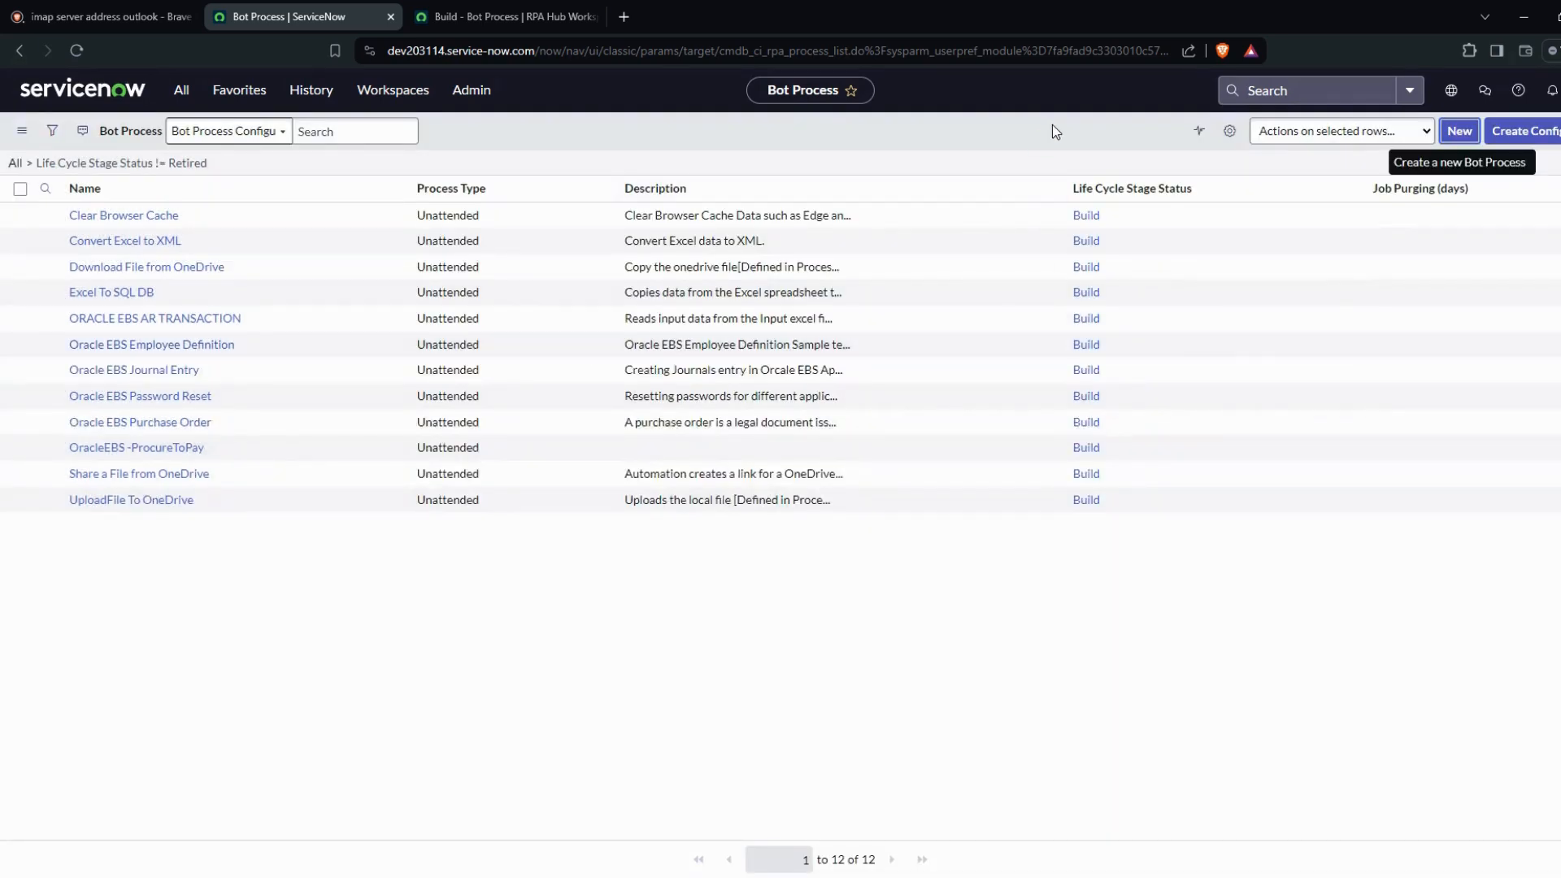
{"action": "right_click", "coordinate": [341, 197]}
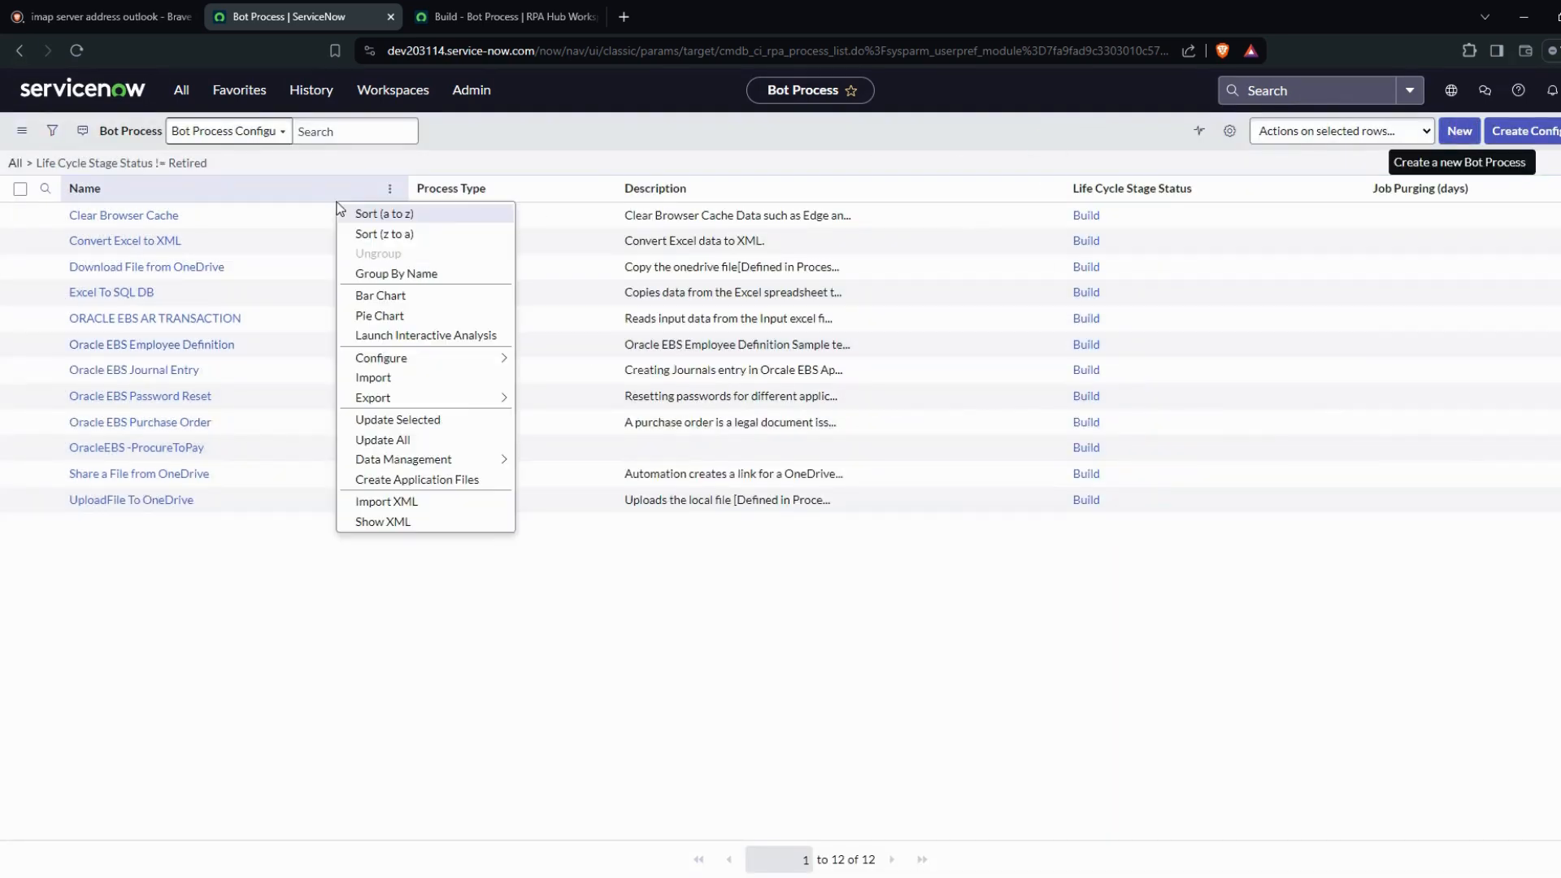
{"action": "left_click", "coordinate": [411, 521]}
Open the BotEmail shared parameter in RPA Hub Workspace and show its Bot Process Configuration records.
{"action": "left_click", "coordinate": [468, 16]}
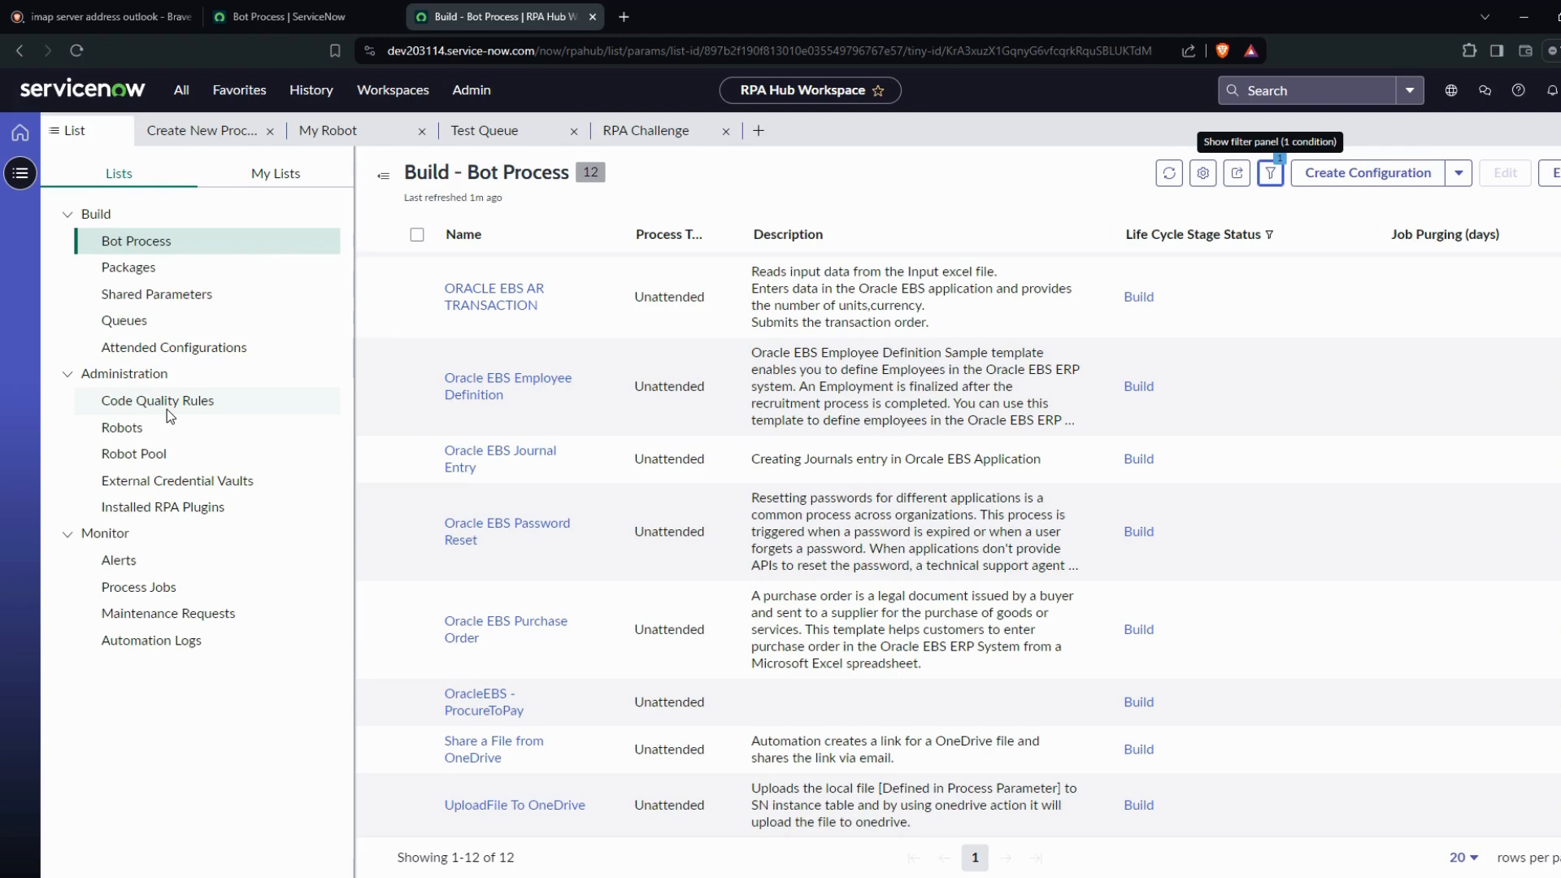
{"action": "left_click", "coordinate": [153, 296]}
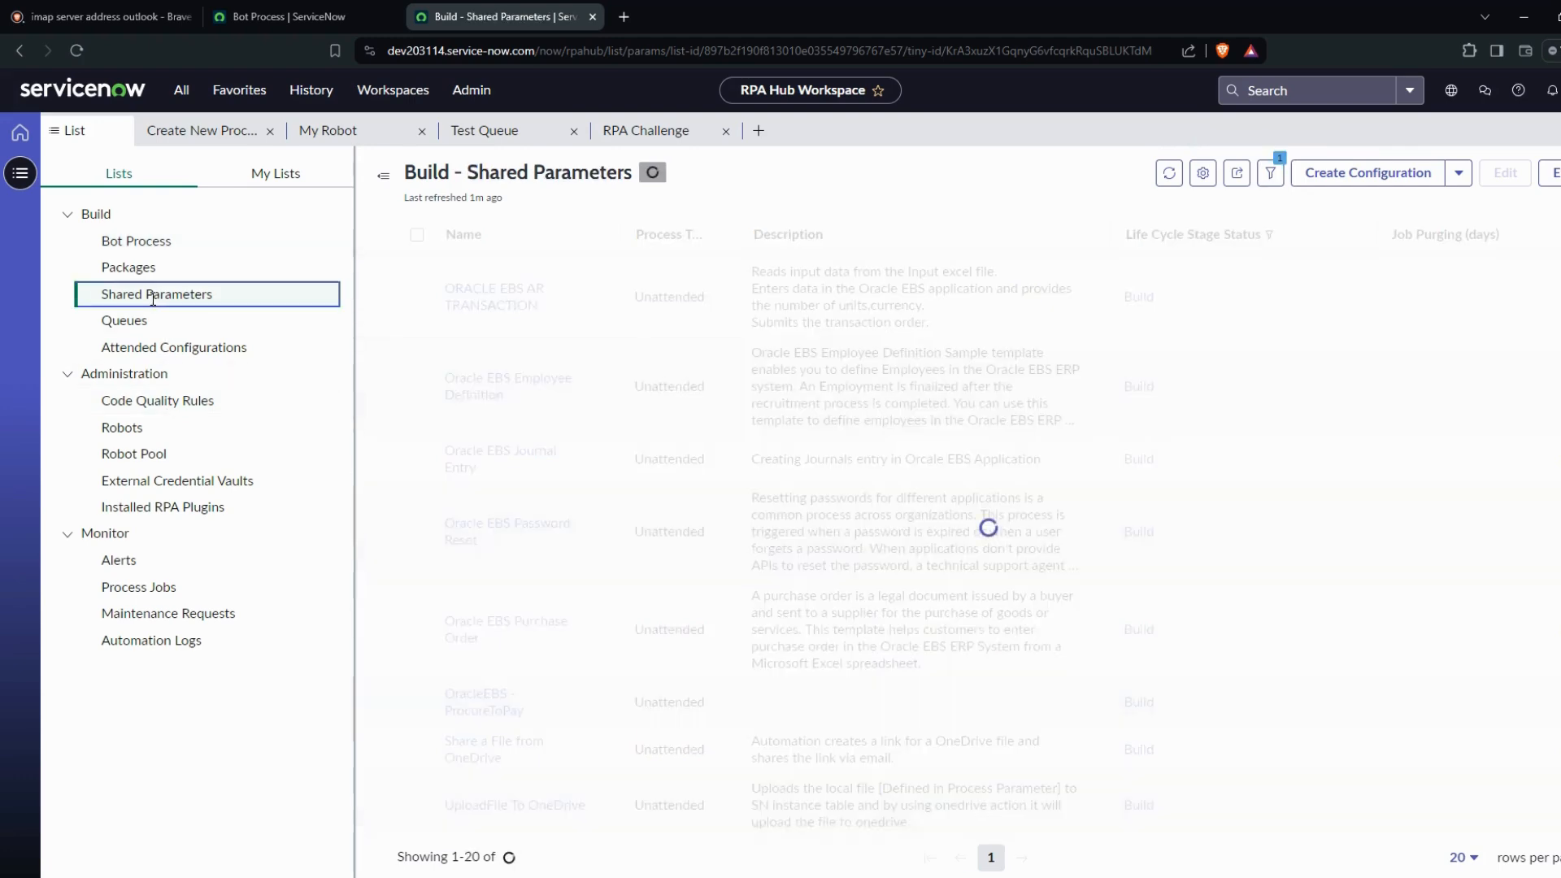
{"action": "left_click", "coordinate": [461, 268]}
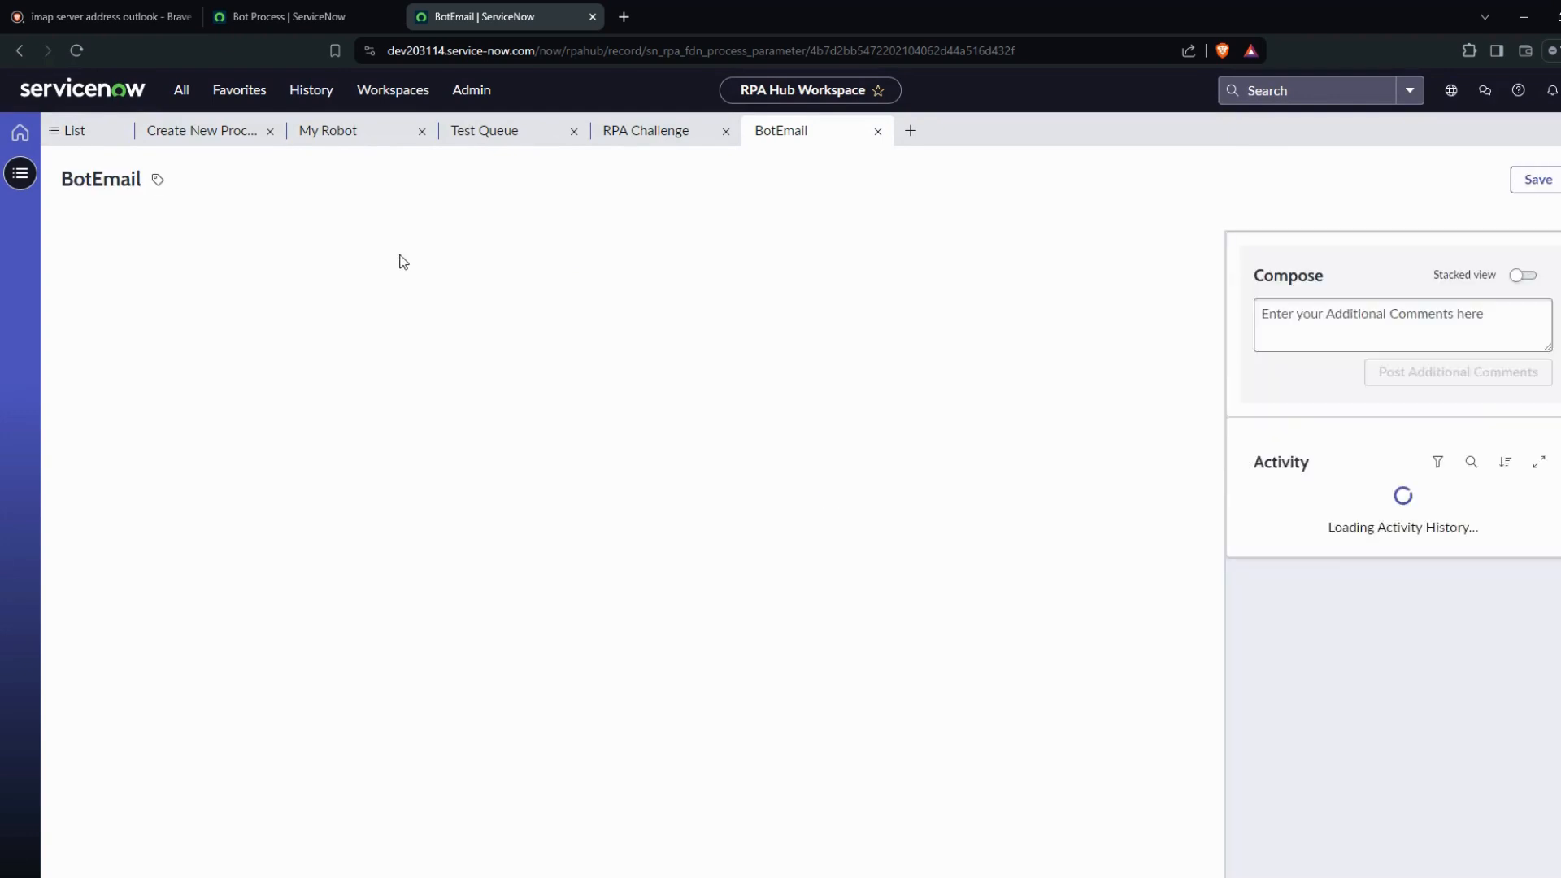
{"action": "left_click", "coordinate": [261, 219]}
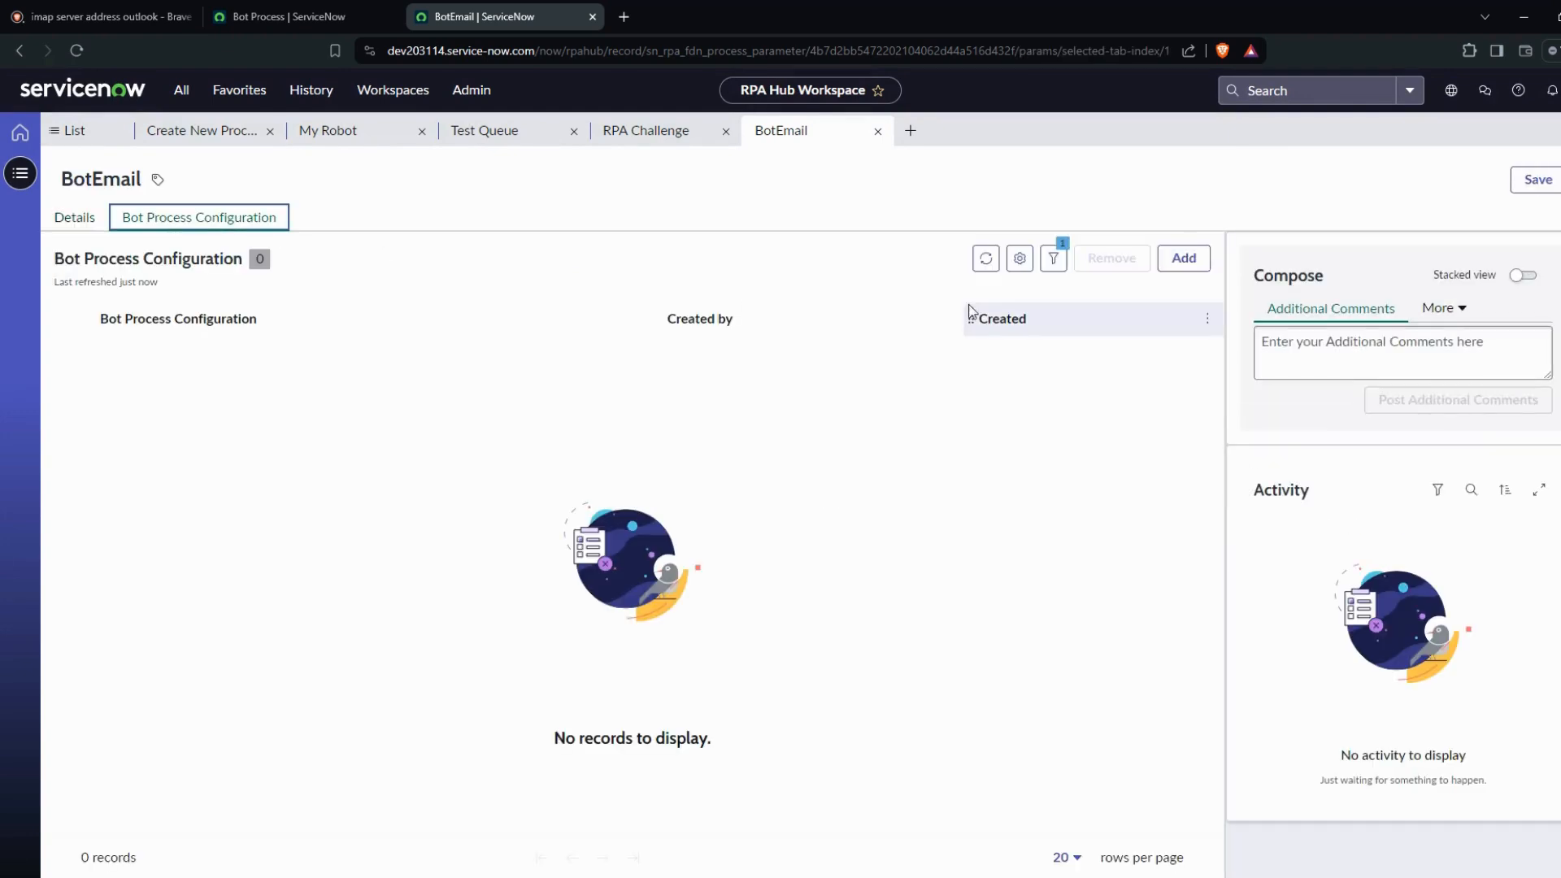
Add YT Bot Process to the BotEmail parameter's bot process configurations and refresh the list.
{"action": "left_click", "coordinate": [1180, 259]}
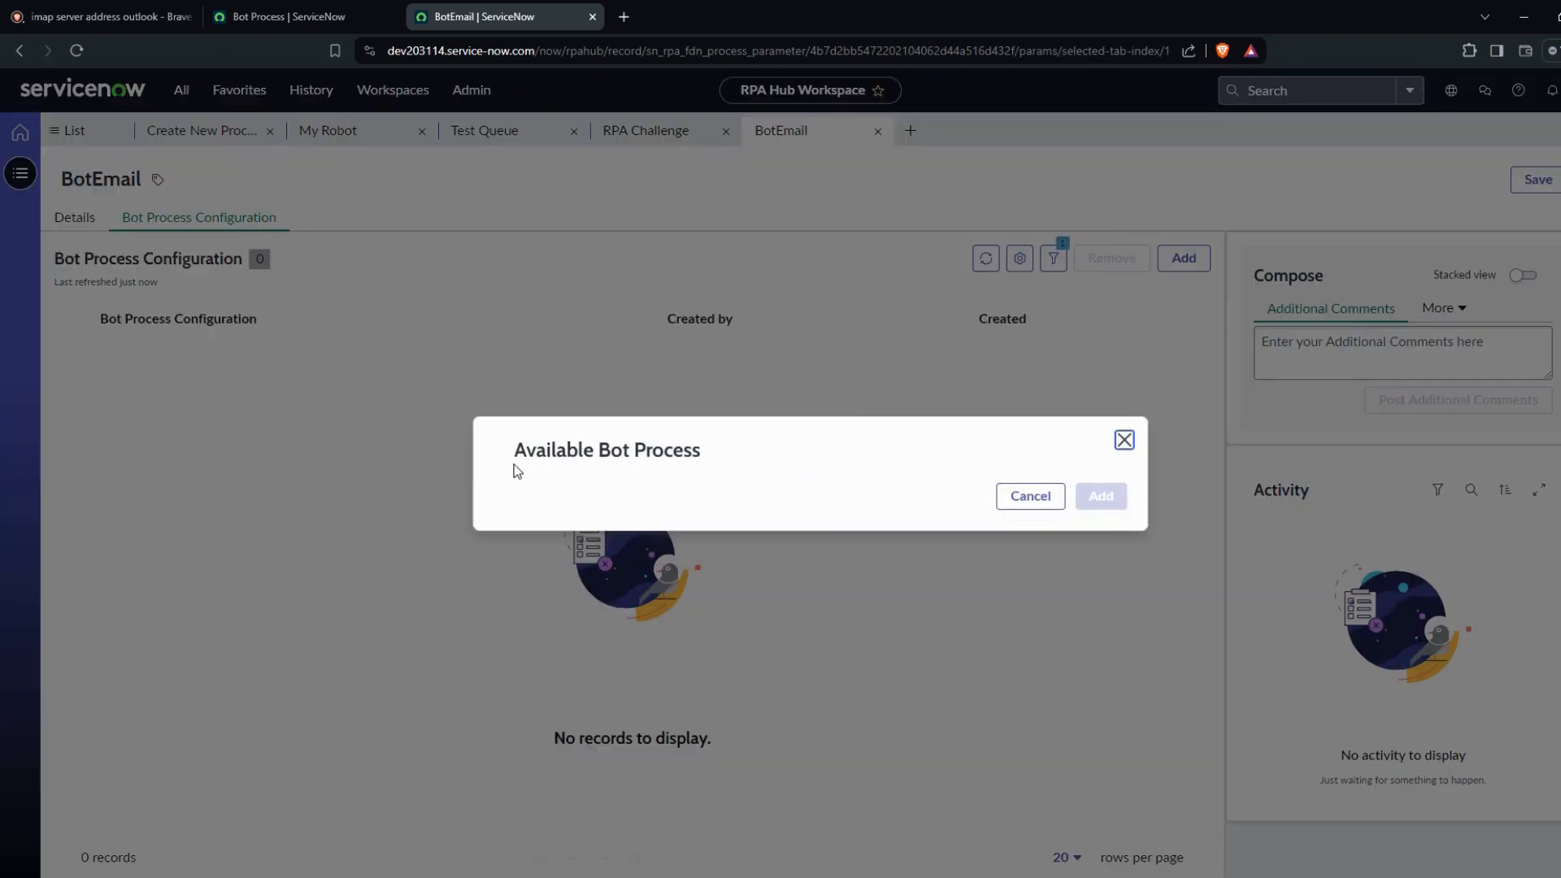
{"action": "scroll", "coordinate": [720, 490], "scroll_direction": "down", "scroll_amount": 1}
{"action": "scroll", "coordinate": [719, 490], "scroll_direction": "up", "scroll_amount": 1}
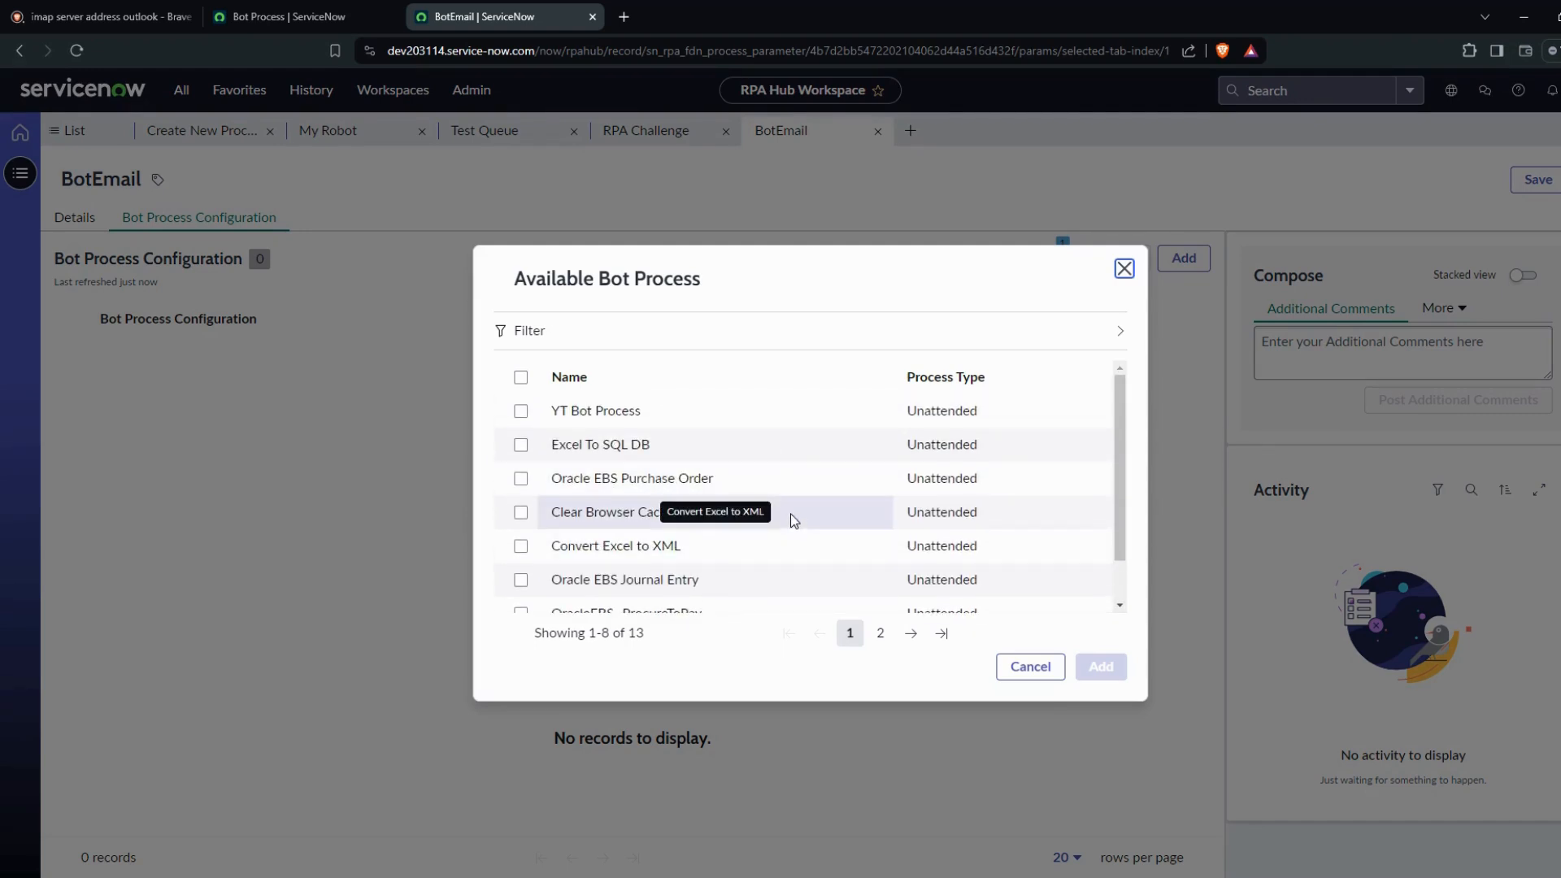
{"action": "left_click", "coordinate": [520, 411]}
{"action": "left_click", "coordinate": [1108, 667]}
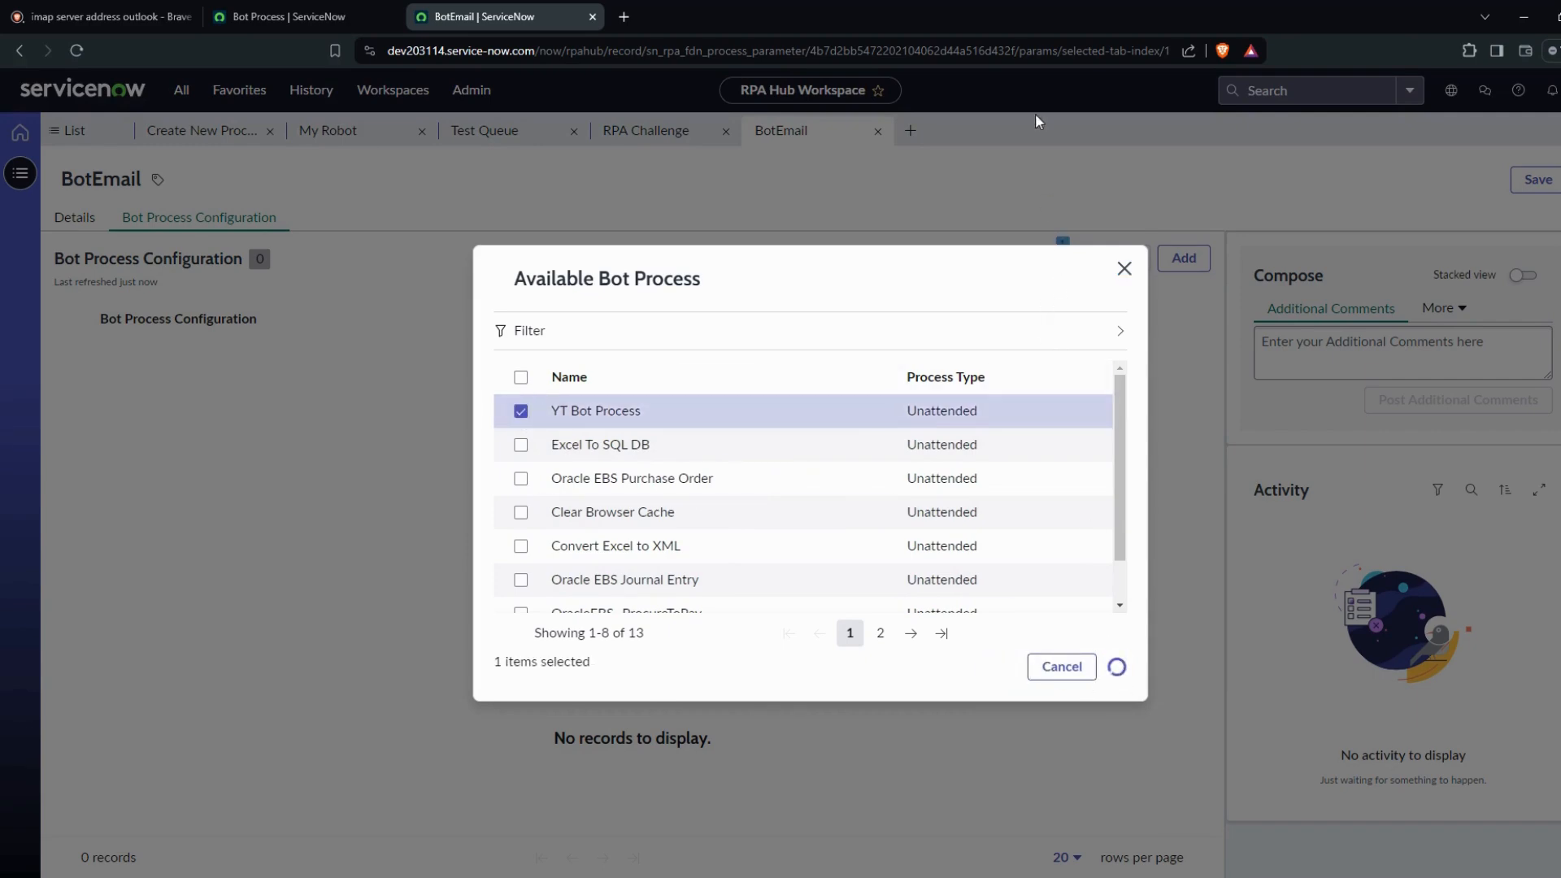
{"action": "left_click", "coordinate": [1123, 271]}
{"action": "left_click", "coordinate": [986, 258]}
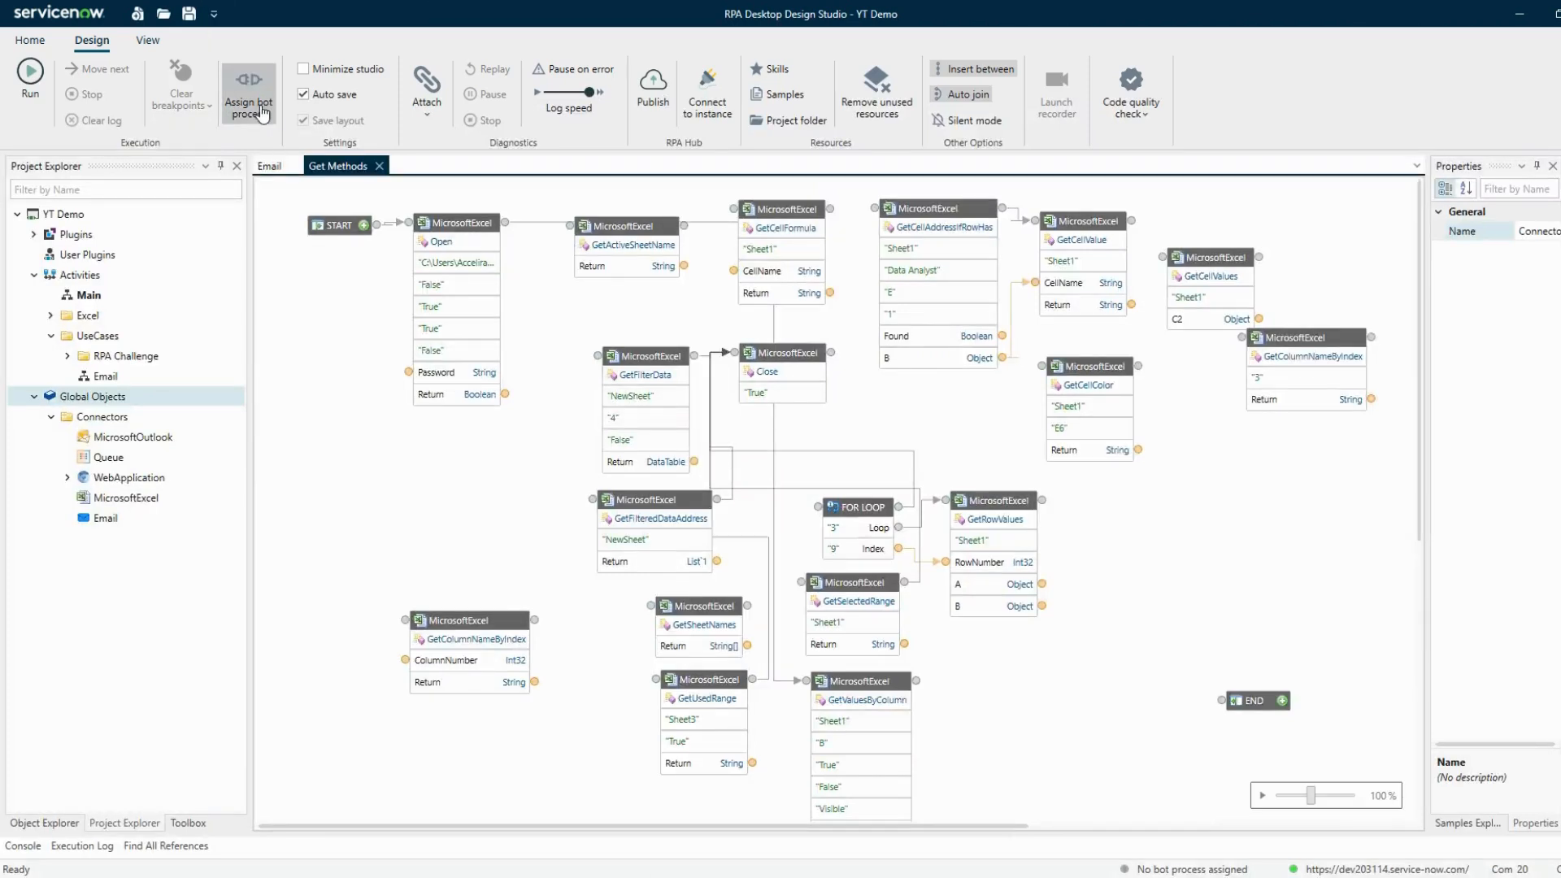
Try to assign YT Bot Process to the YT Demo project.
{"action": "left_click", "coordinate": [260, 114]}
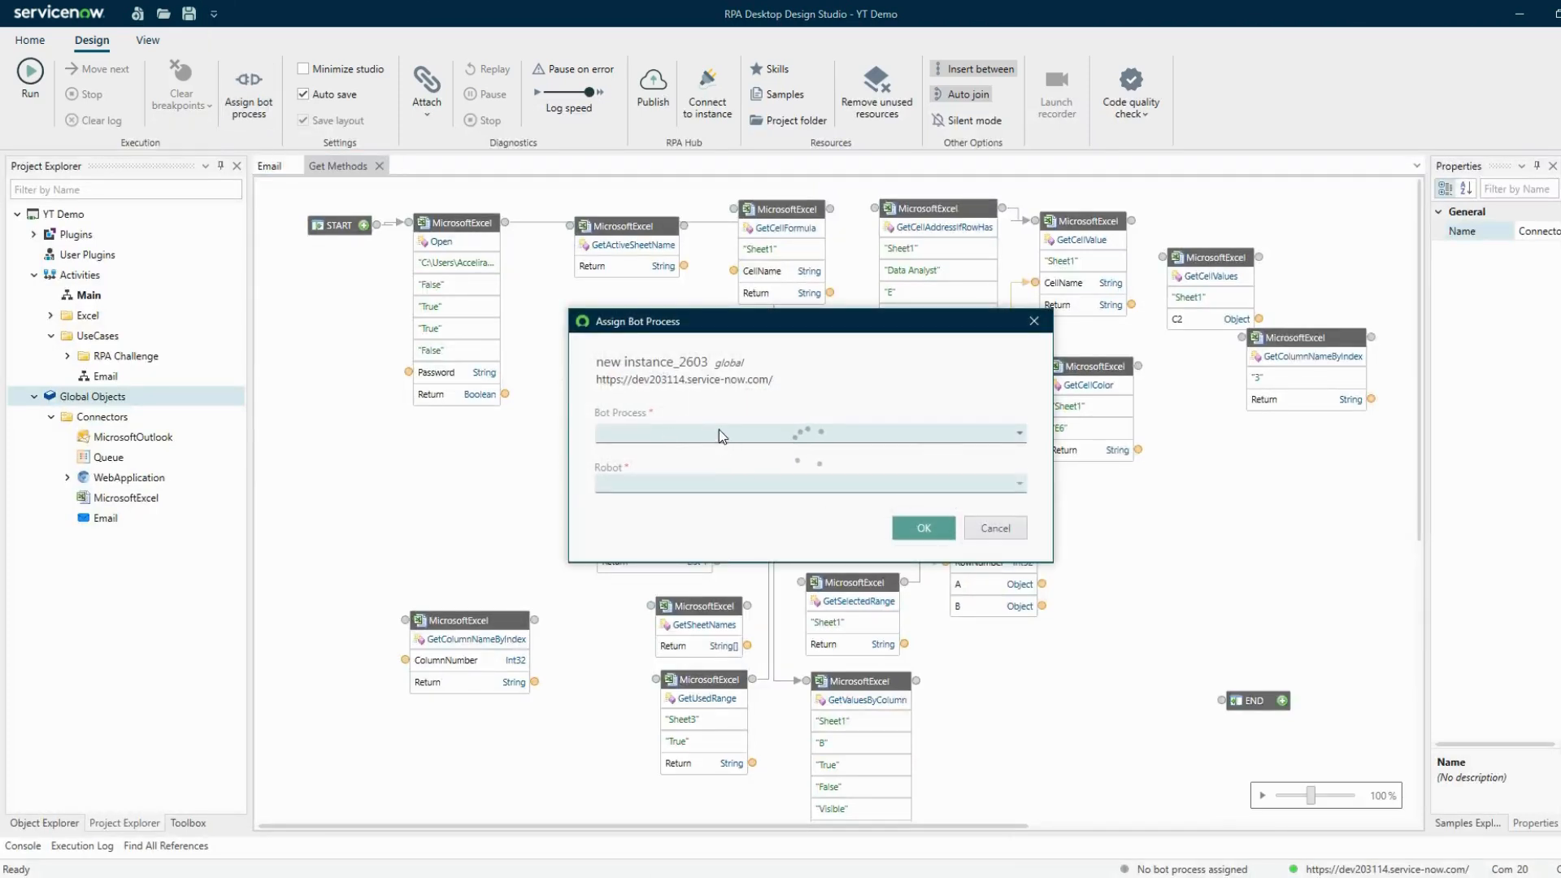
{"action": "left_click", "coordinate": [719, 437]}
{"action": "left_click", "coordinate": [639, 622]}
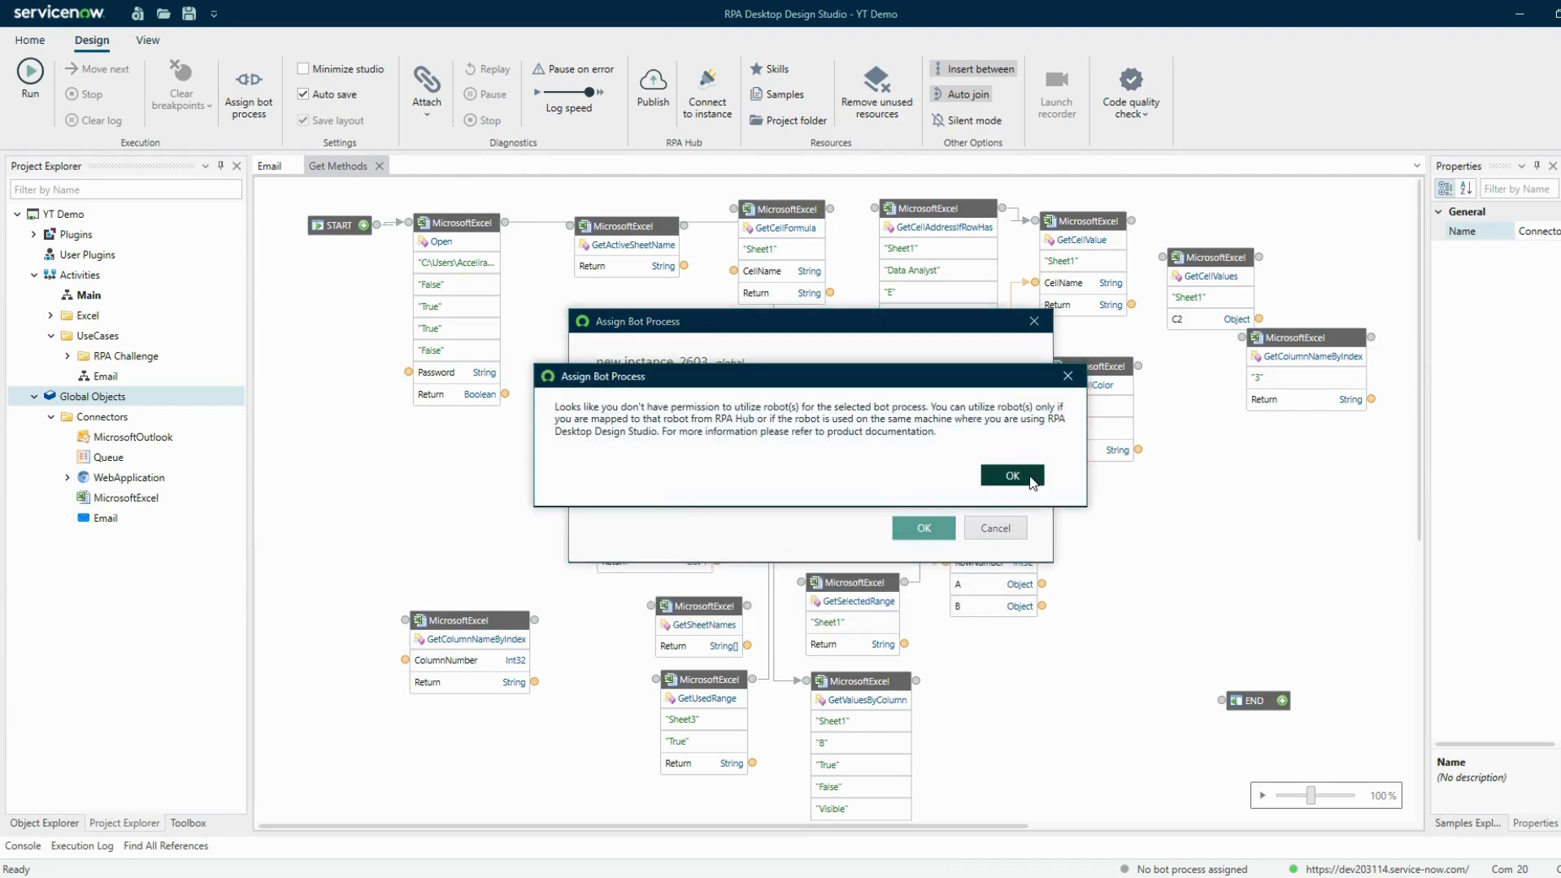
{"action": "left_click", "coordinate": [1029, 480]}
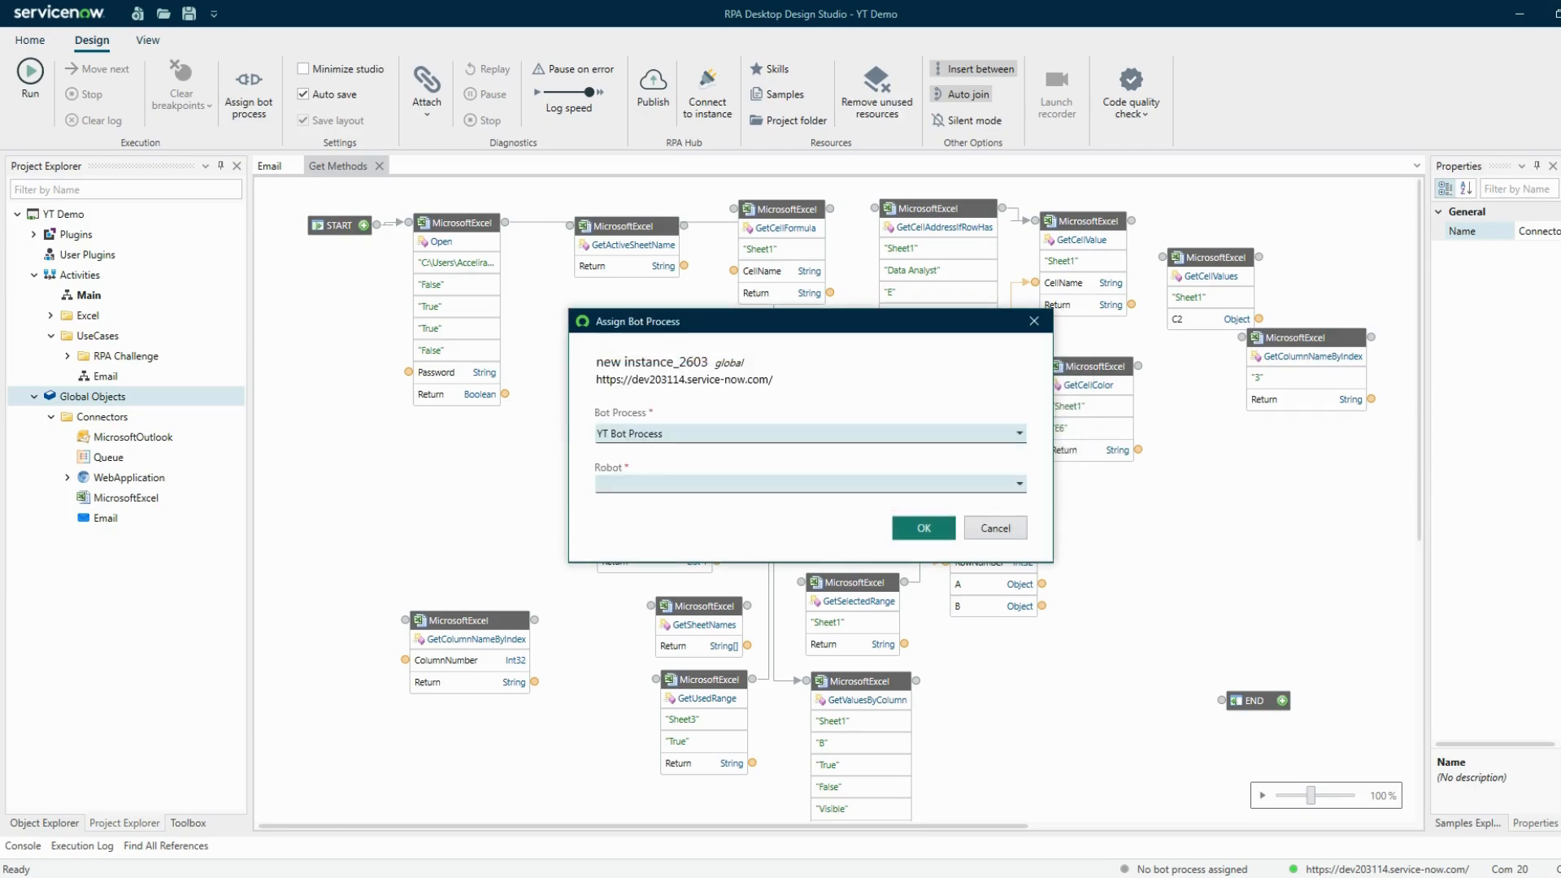
Switch to RPA Hub Workspace in the browser and open the Assigned Studio Users of My Robot.
{"action": "mouse_move", "coordinate": [244, 864]}
{"action": "left_click", "coordinate": [318, 821]}
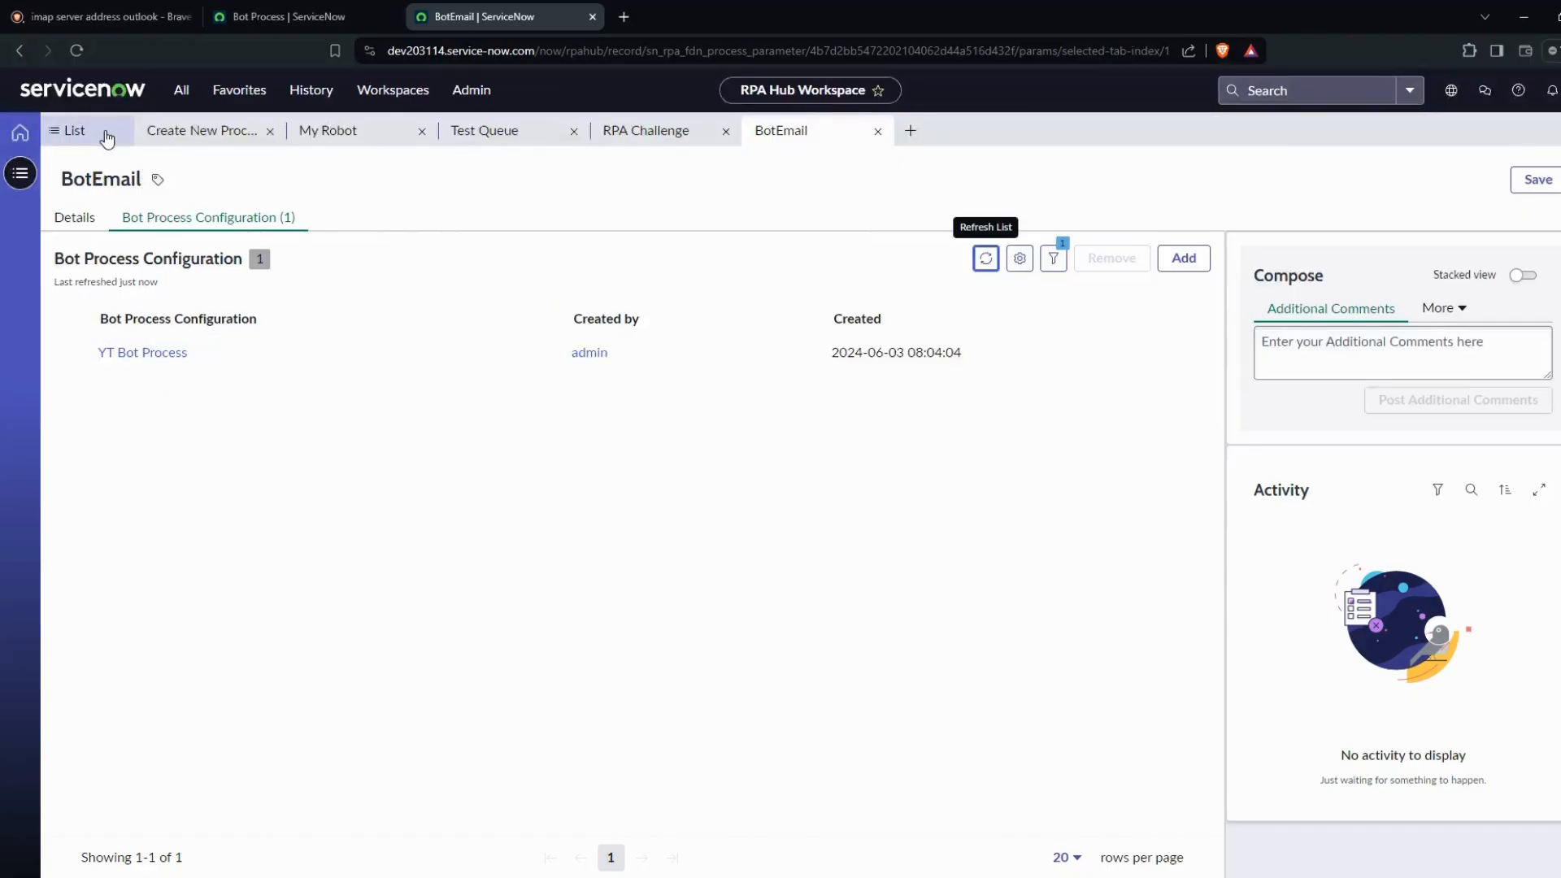
{"action": "left_click", "coordinate": [75, 131]}
{"action": "left_click", "coordinate": [130, 427]}
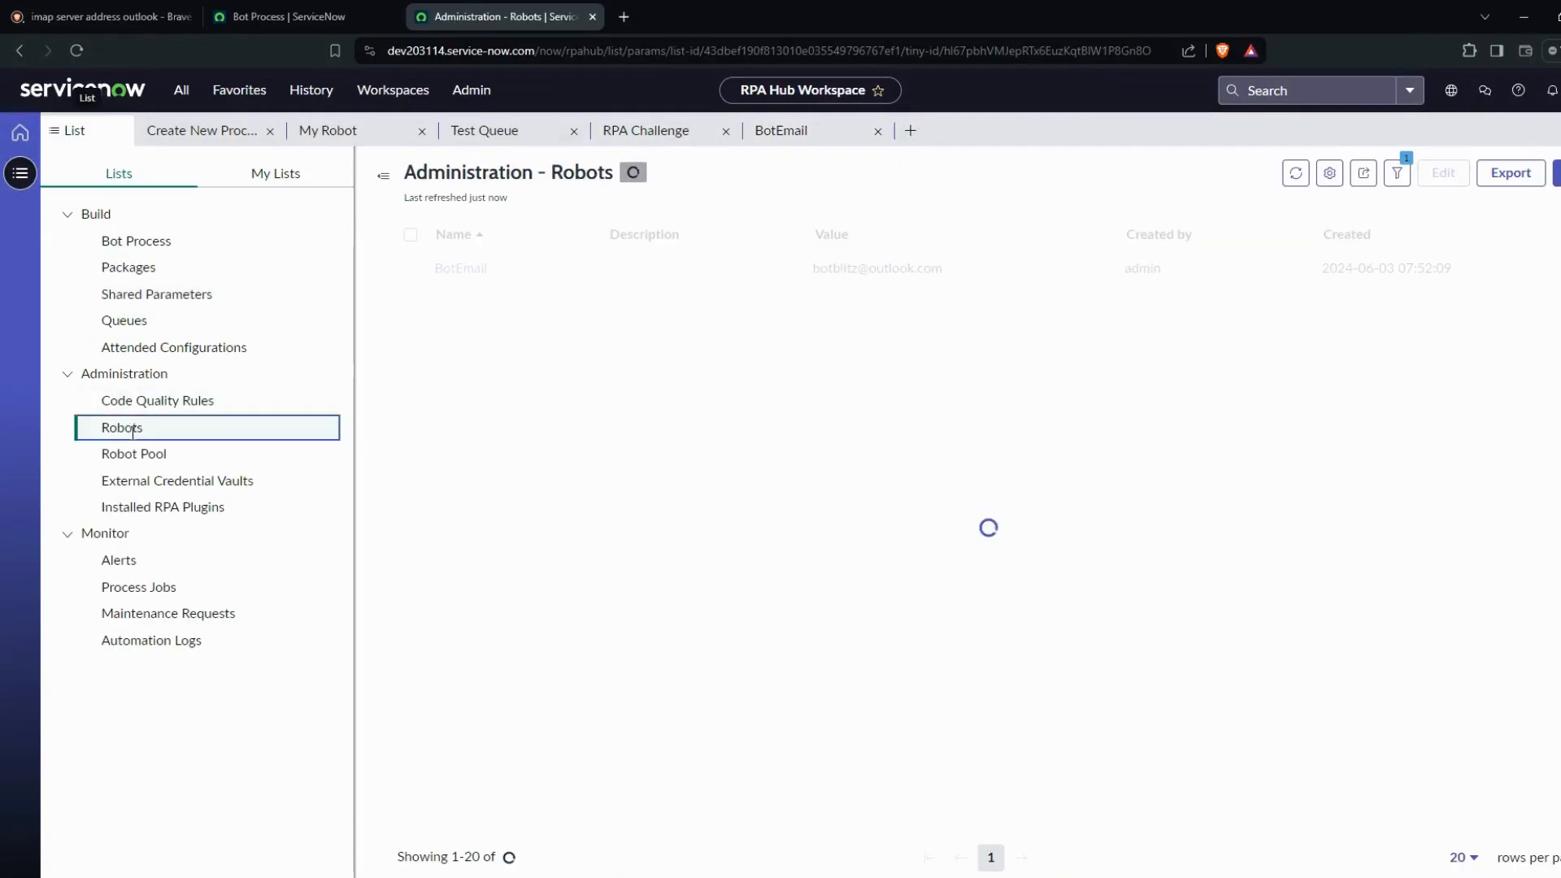
{"action": "left_click", "coordinate": [477, 269]}
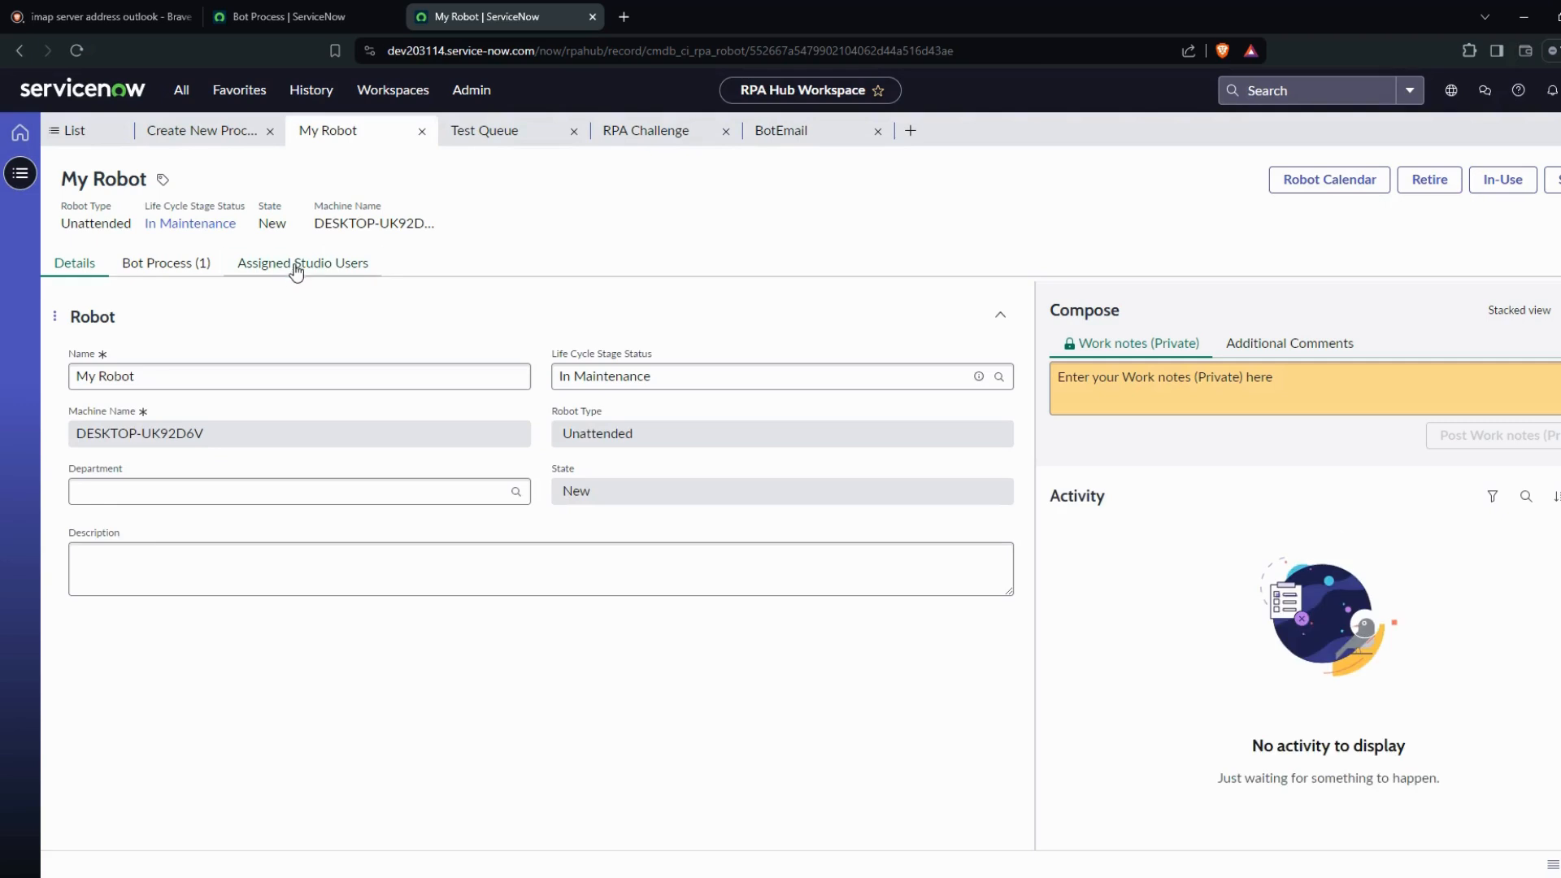
{"action": "left_click", "coordinate": [296, 268]}
Add System Administrator to My Robot's assigned studio users.
{"action": "left_click", "coordinate": [1501, 305]}
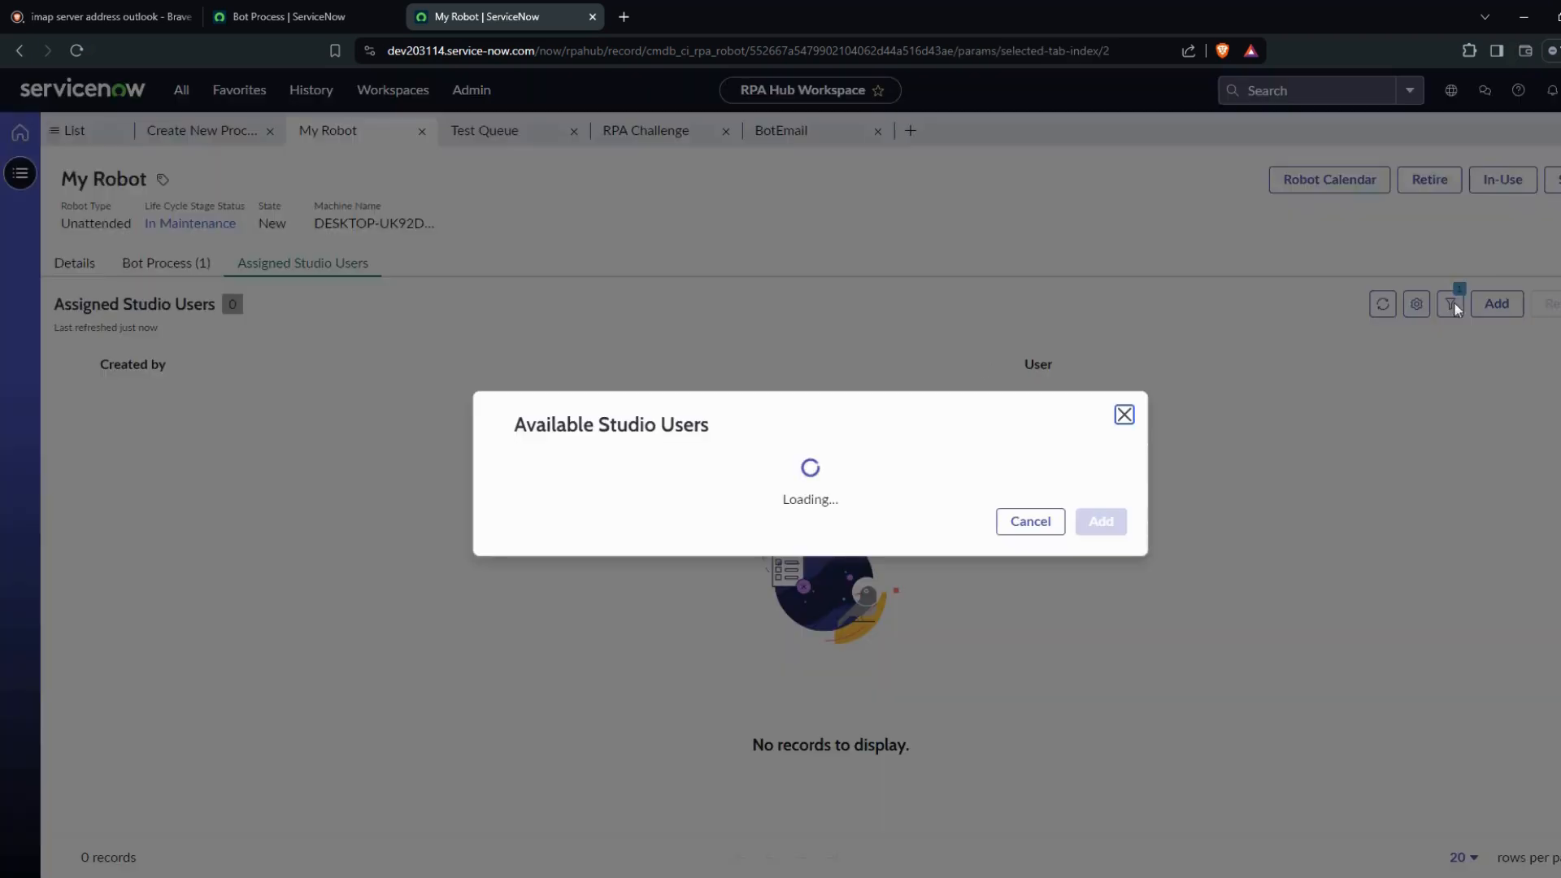
{"action": "scroll", "coordinate": [701, 511], "scroll_direction": "down", "scroll_amount": 2}
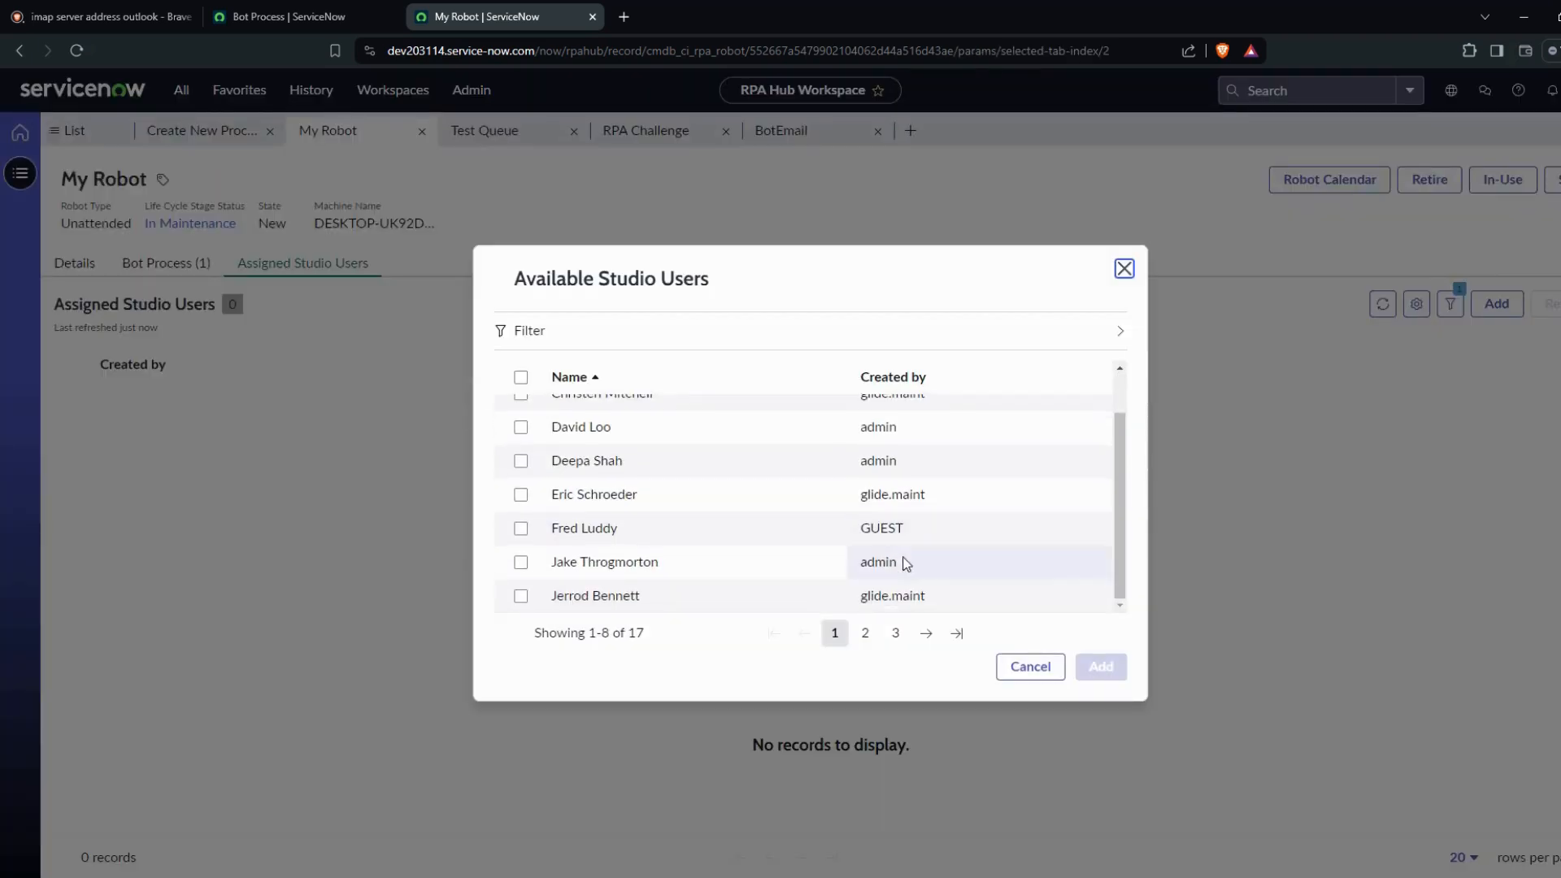
{"action": "left_click", "coordinate": [897, 633]}
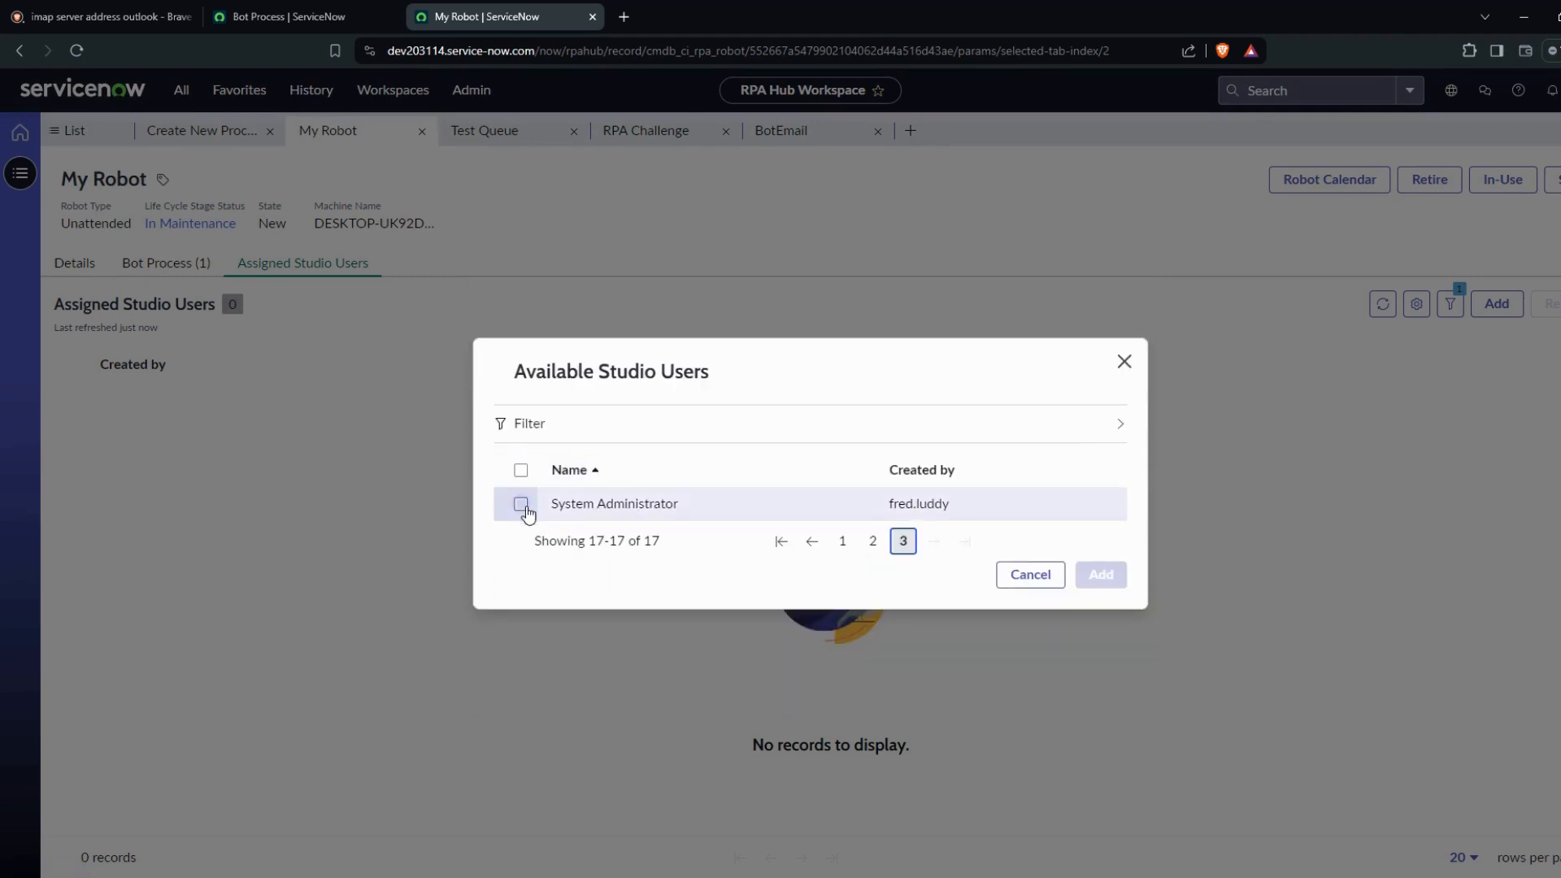
{"action": "left_click", "coordinate": [521, 503]}
{"action": "left_click", "coordinate": [1082, 591]}
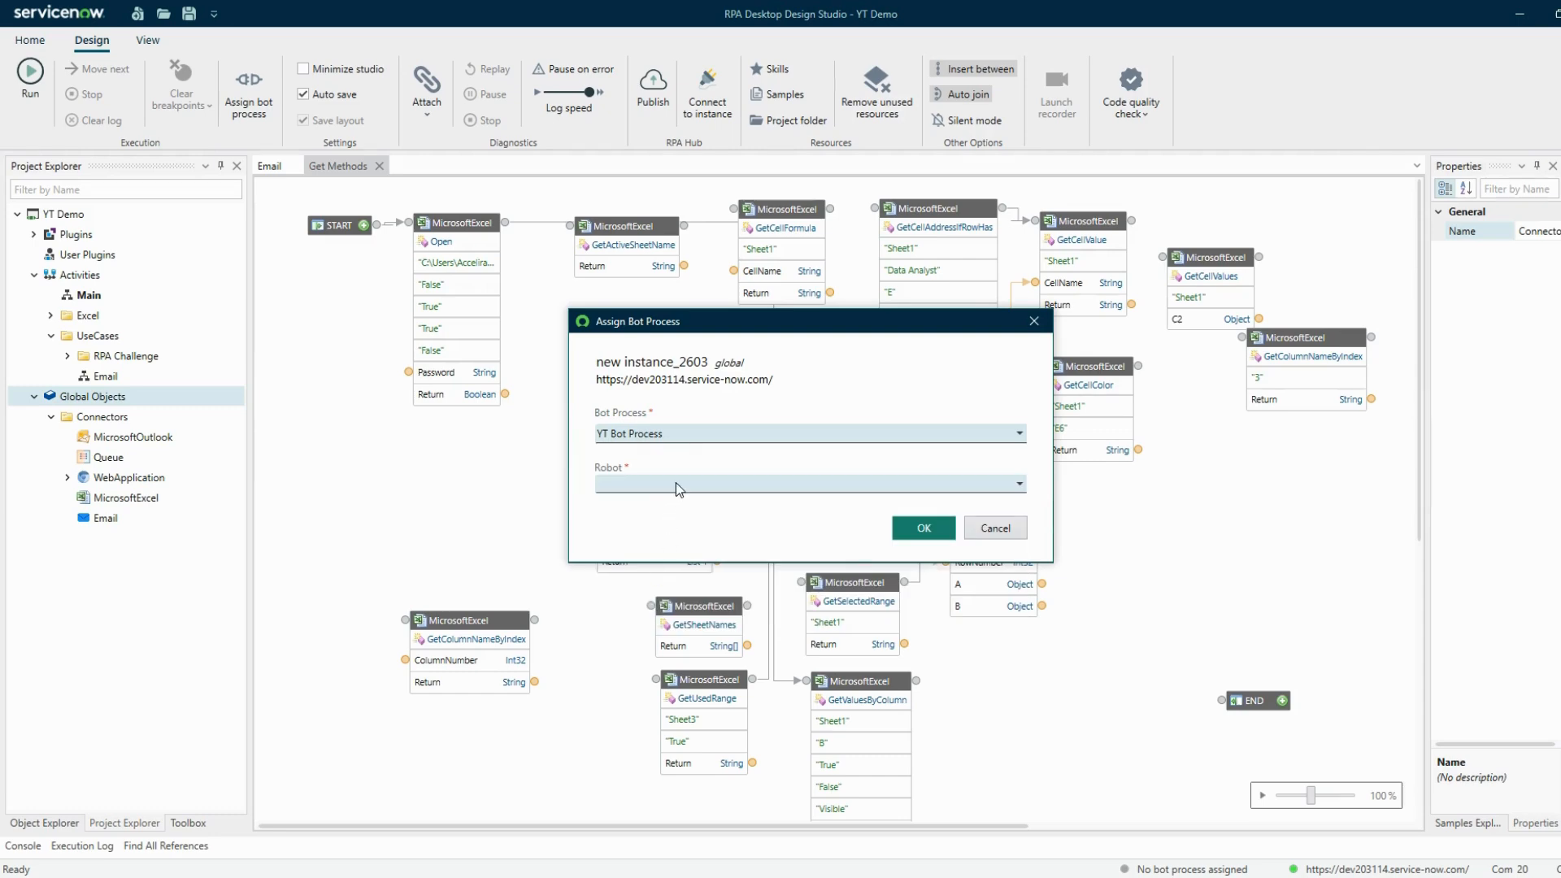
Back in RPA Desktop Design Studio, try to choose a robot for YT Bot Process in the bot process assignment.
{"action": "left_click", "coordinate": [678, 485]}
{"action": "left_click", "coordinate": [688, 466]}
{"action": "left_click", "coordinate": [686, 488]}
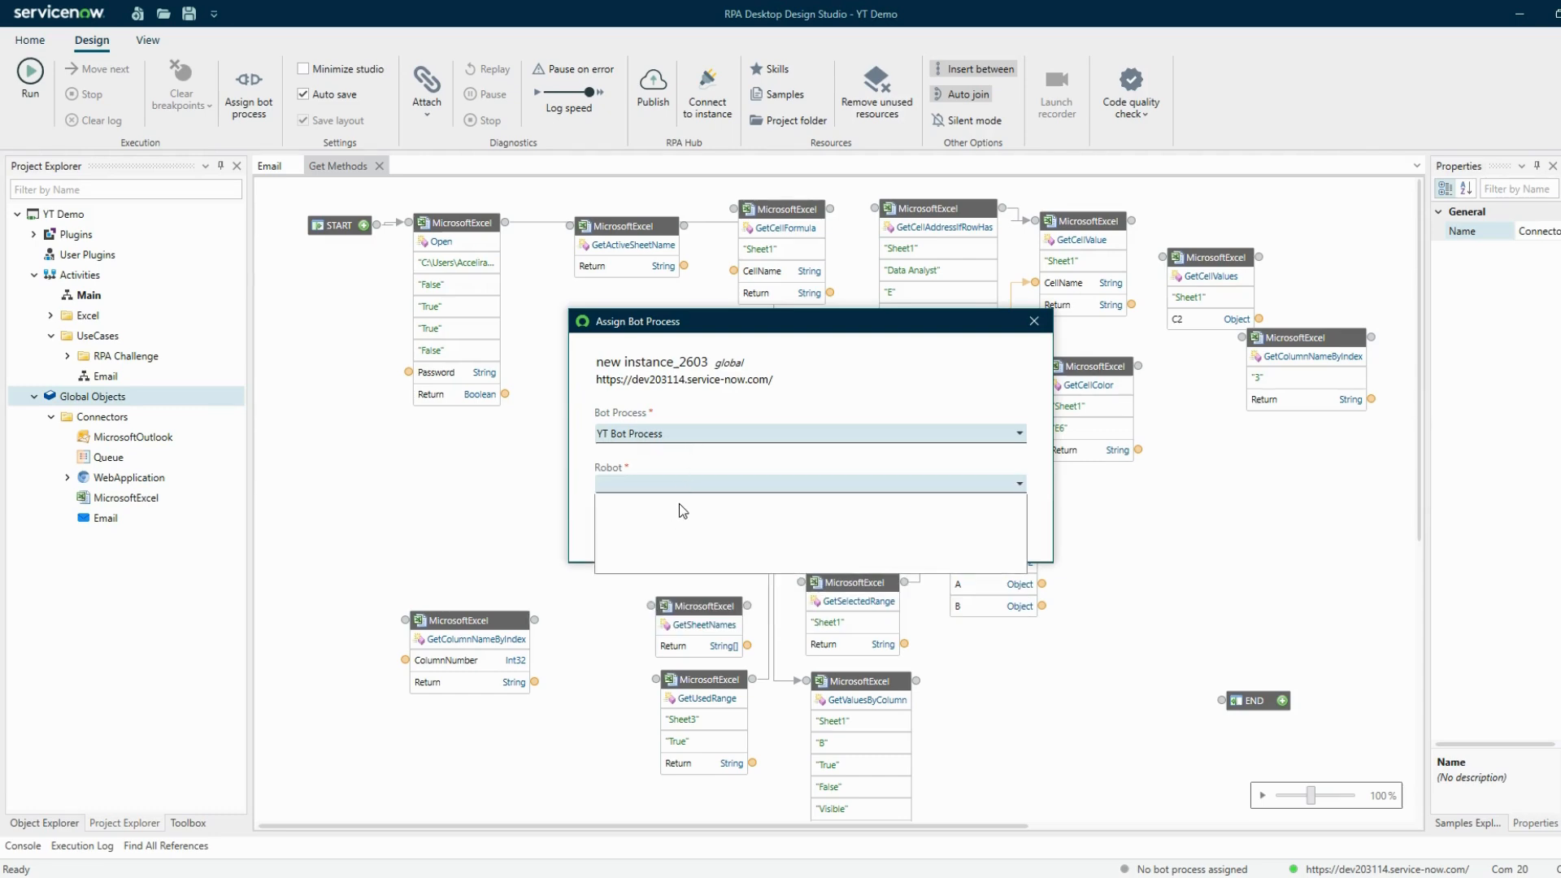
{"action": "left_click", "coordinate": [721, 459]}
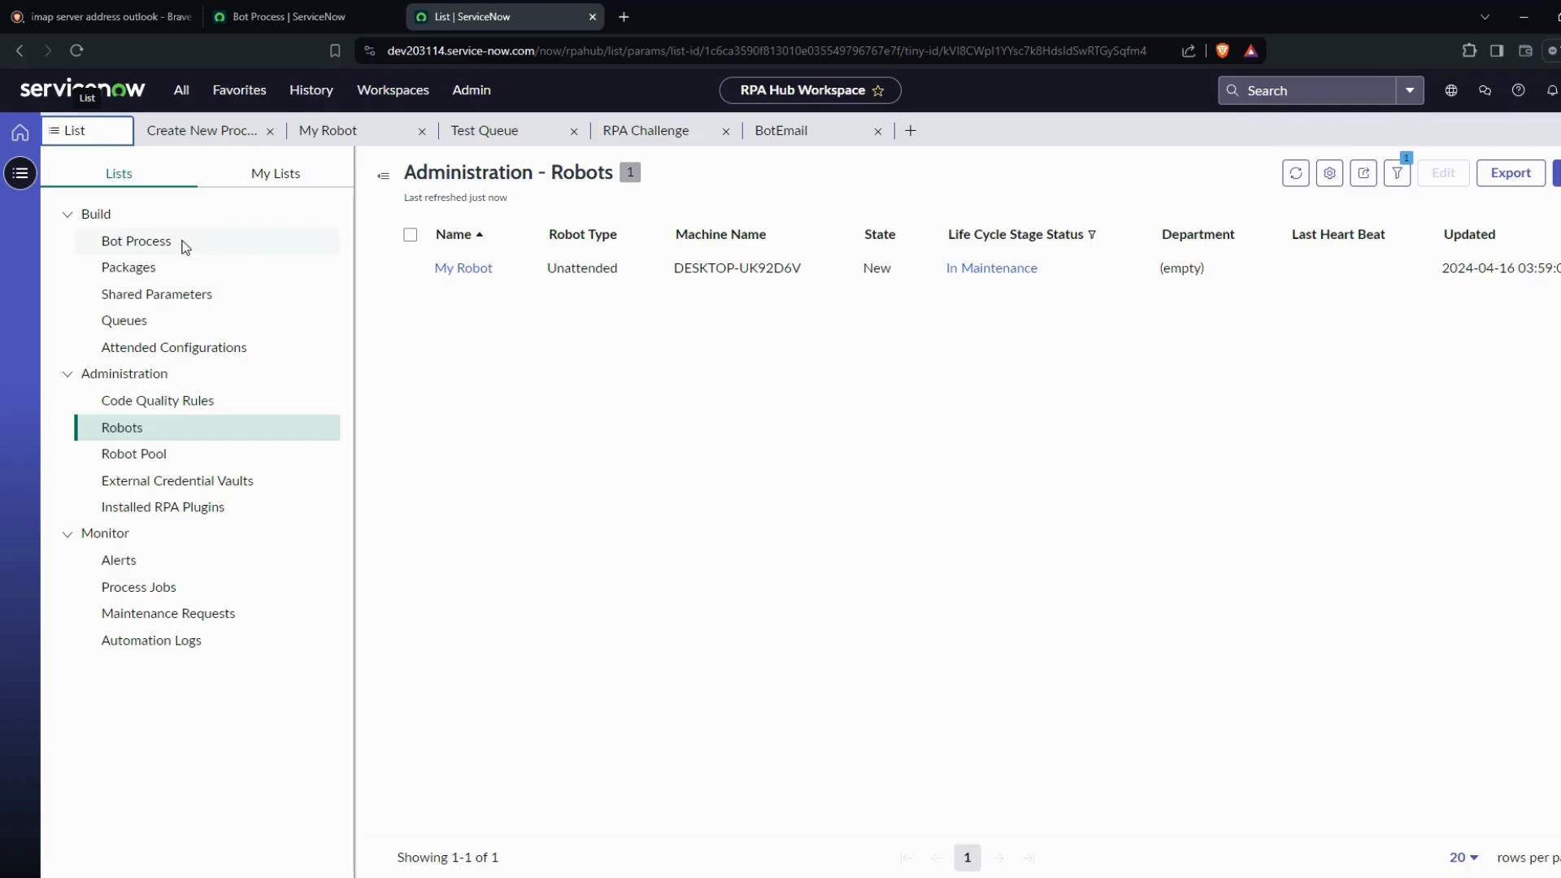
Switch to RPA Hub Workspace and open the YT Bot Process record from the Bot Process list.
{"action": "left_click", "coordinate": [183, 243]}
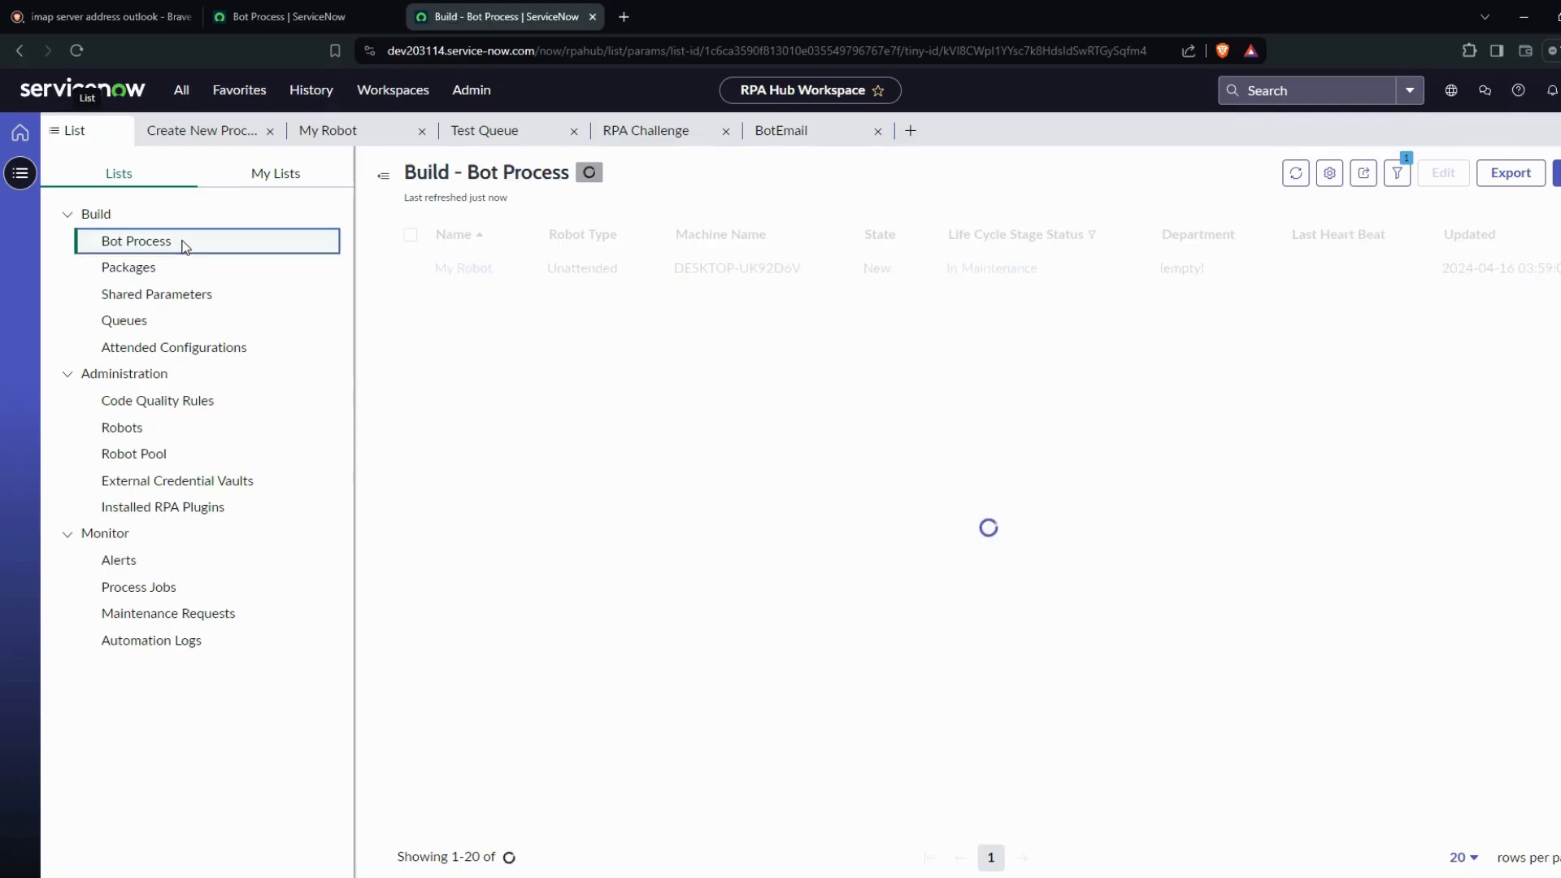
{"action": "scroll", "coordinate": [545, 548], "scroll_direction": "down", "scroll_amount": 2}
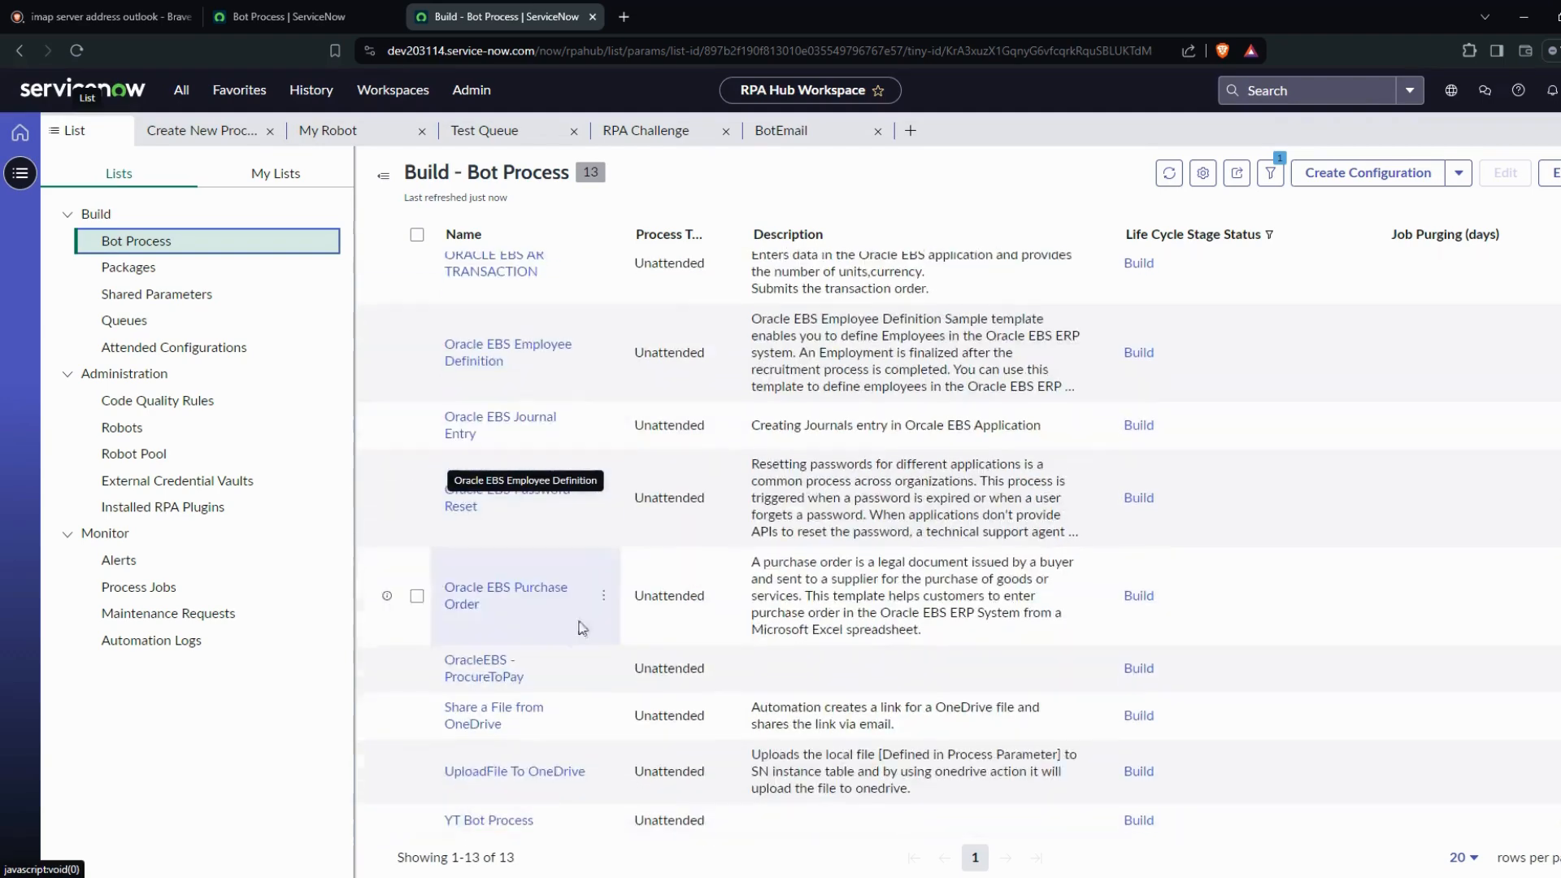
{"action": "left_click", "coordinate": [491, 819]}
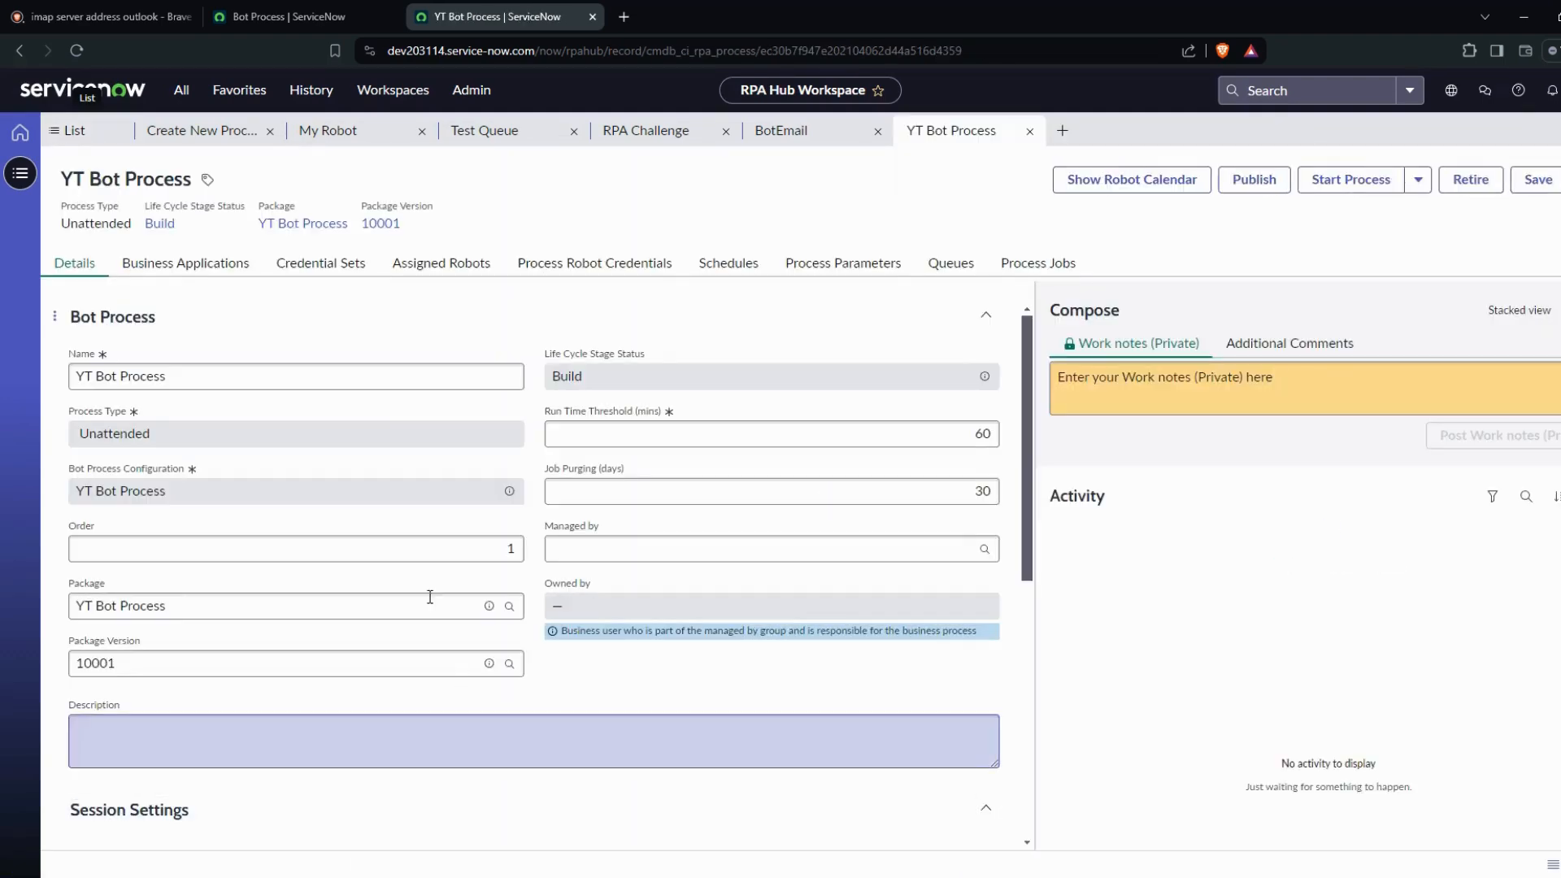
Try to add a robot to the assigned robots of YT Bot Process.
{"action": "left_click", "coordinate": [470, 271]}
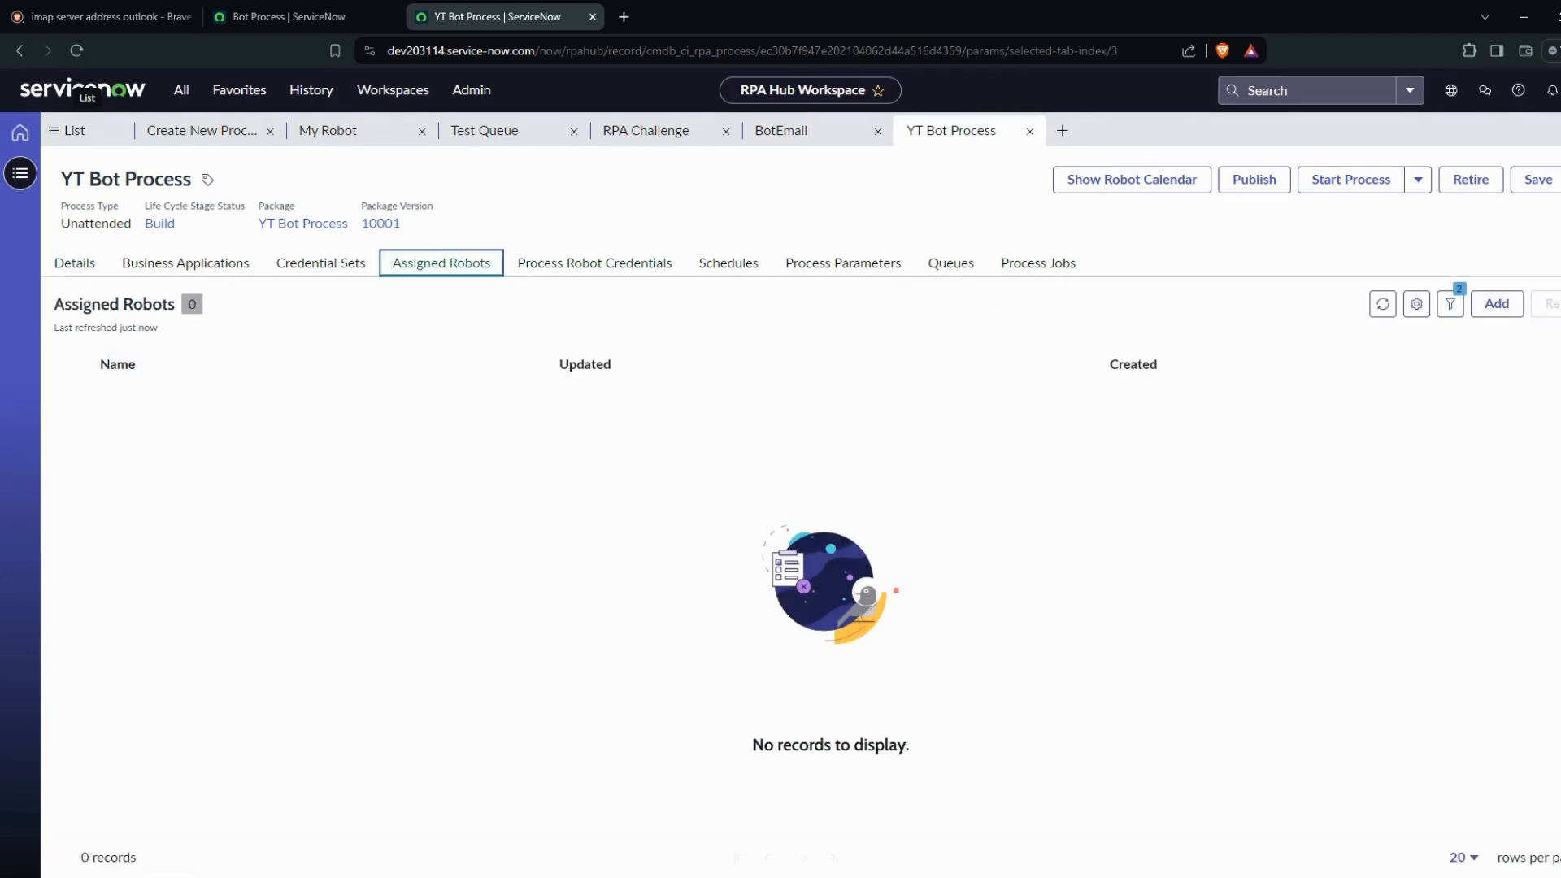
{"action": "left_click", "coordinate": [1500, 304]}
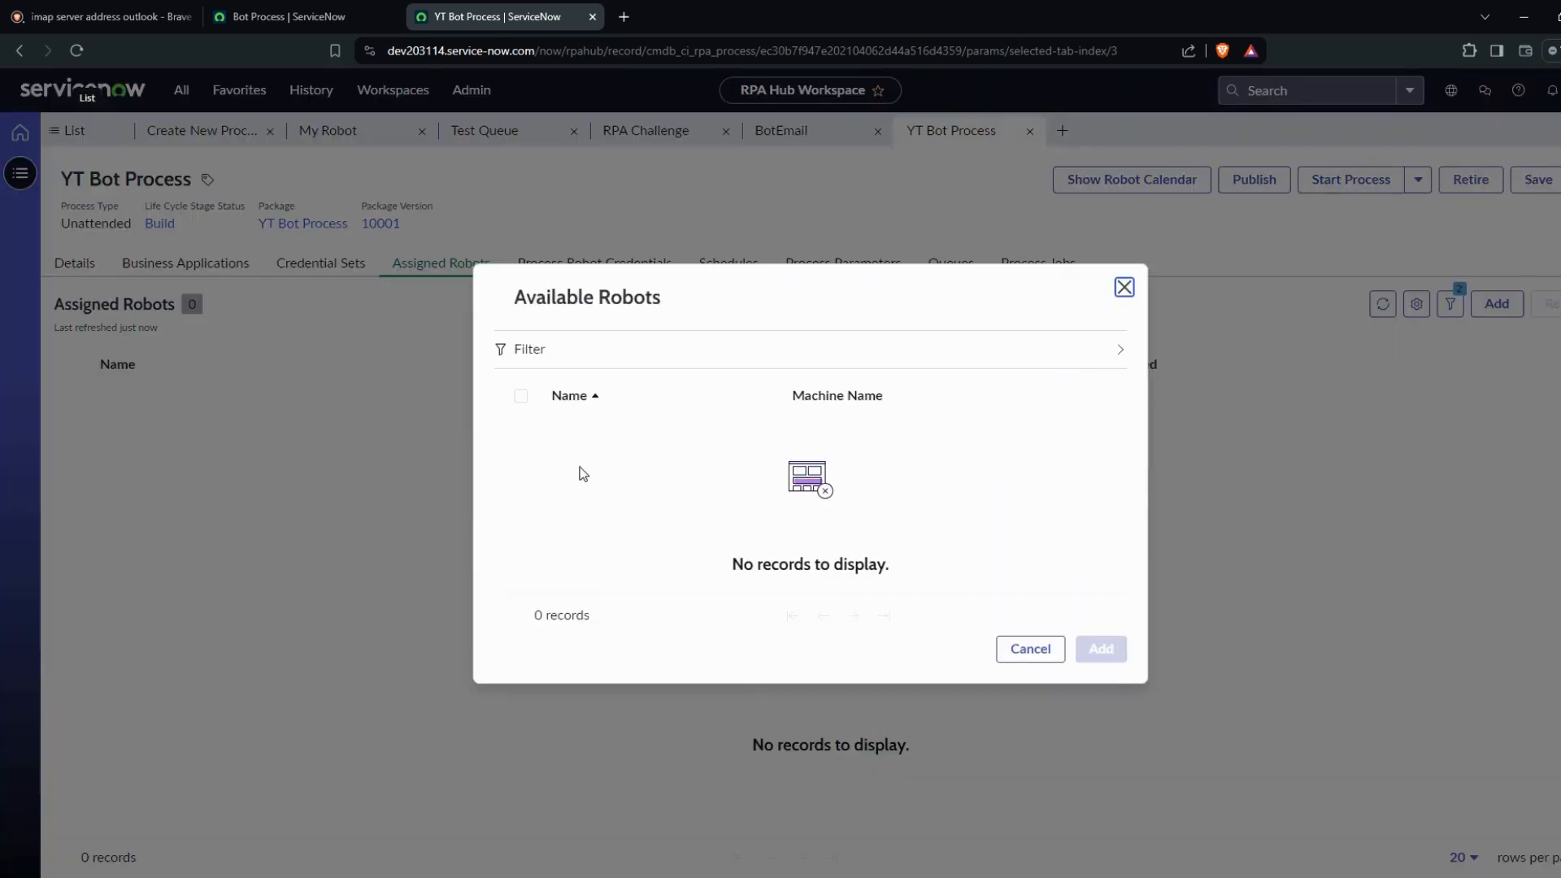
{"action": "left_click", "coordinate": [1125, 288]}
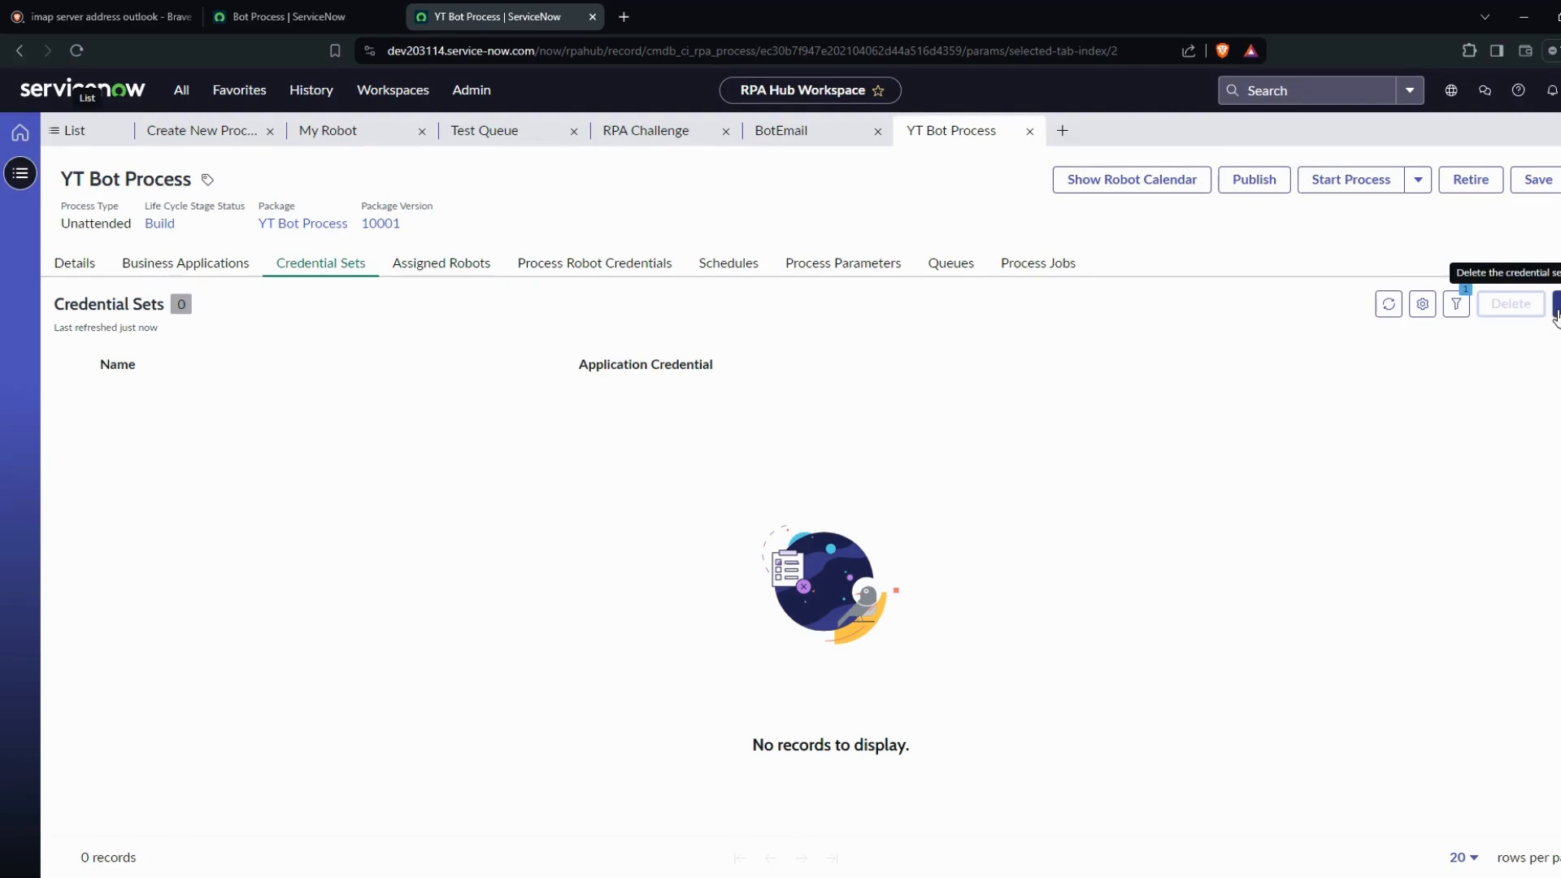
Create and save a credential set named Robot Cred for YT Bot Process, with Windows user name DESKTOP-UK92D6V and the Windows password.
{"action": "left_click", "coordinate": [1556, 309]}
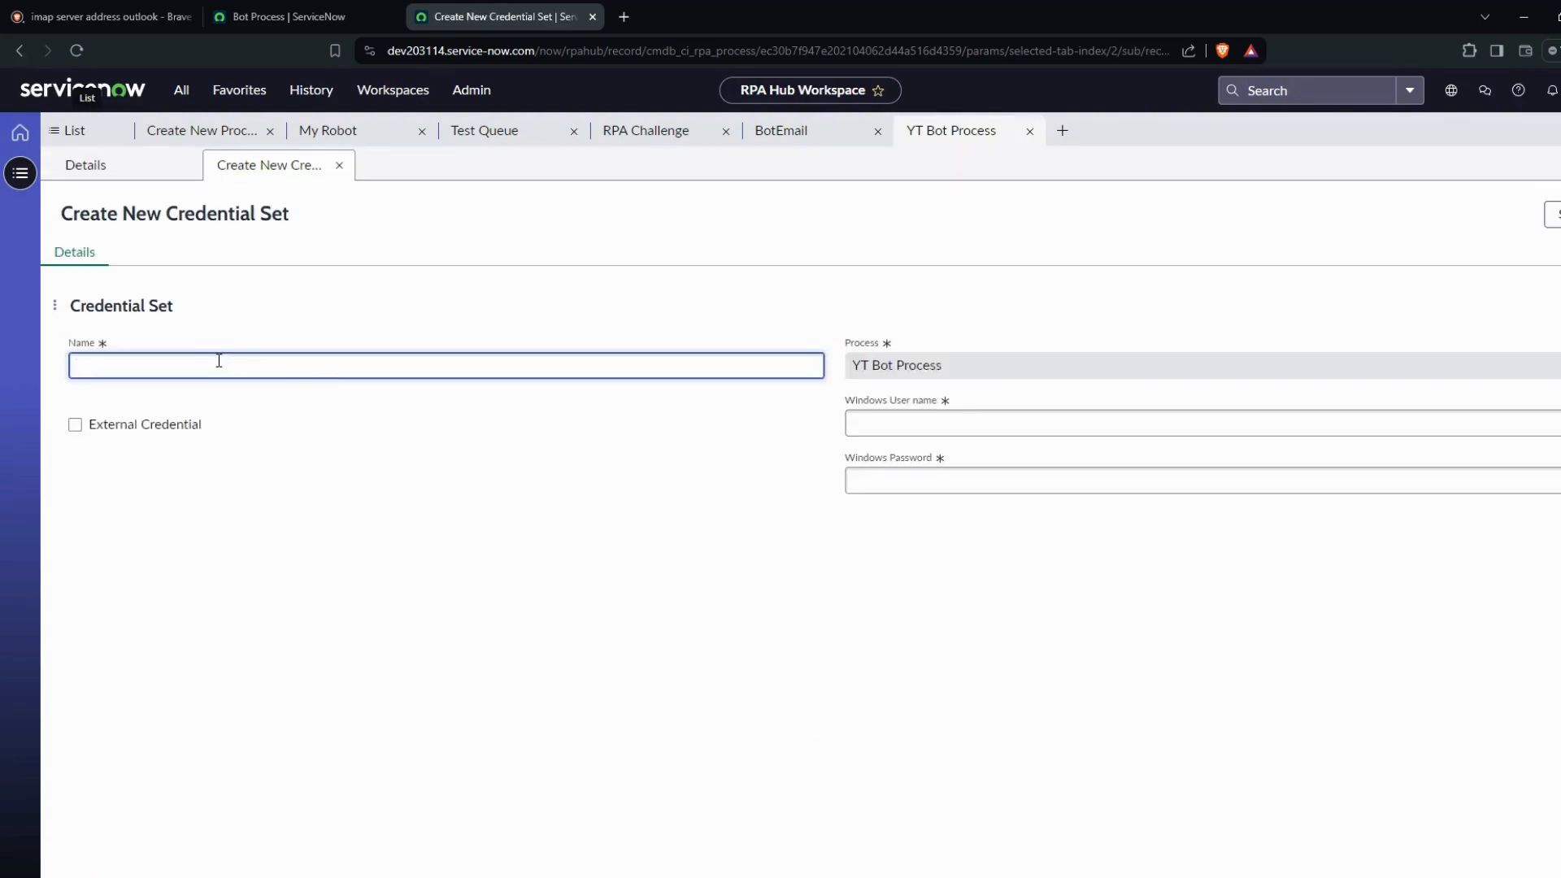
{"action": "type", "text": "Roob"}
{"action": "key", "text": "BackSpace"}
{"action": "key", "text": "BackSpace"}
{"action": "type", "text": "bot Cre"}
{"action": "key", "text": "BackSpace"}
{"action": "key", "text": "BackSpace"}
{"action": "type", "text": "red"}
{"action": "left_click", "coordinate": [972, 426]}
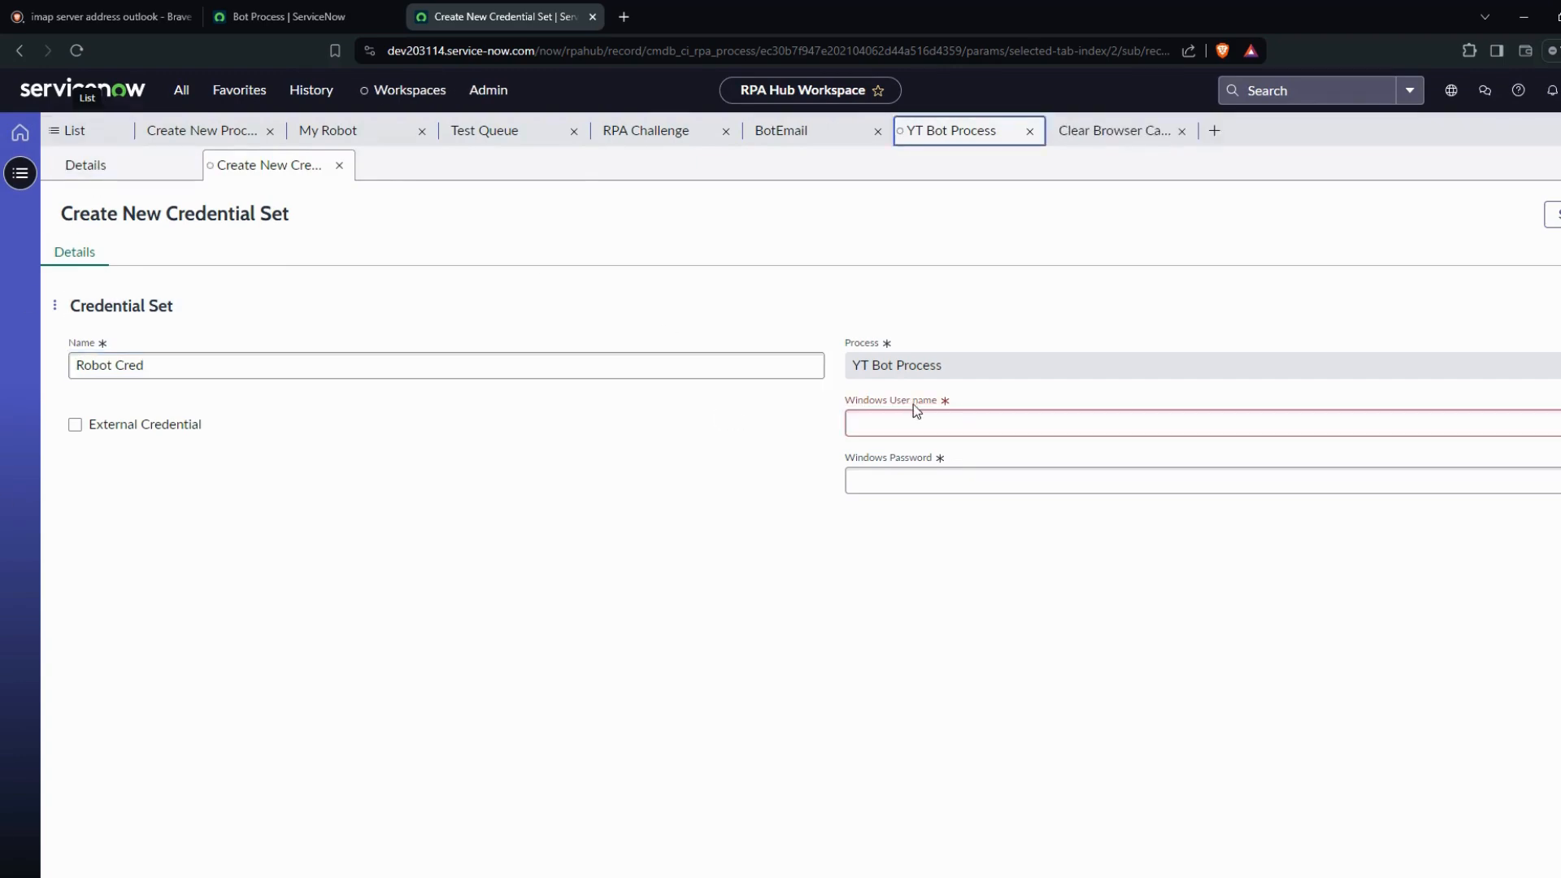
{"action": "left_click", "coordinate": [897, 476]}
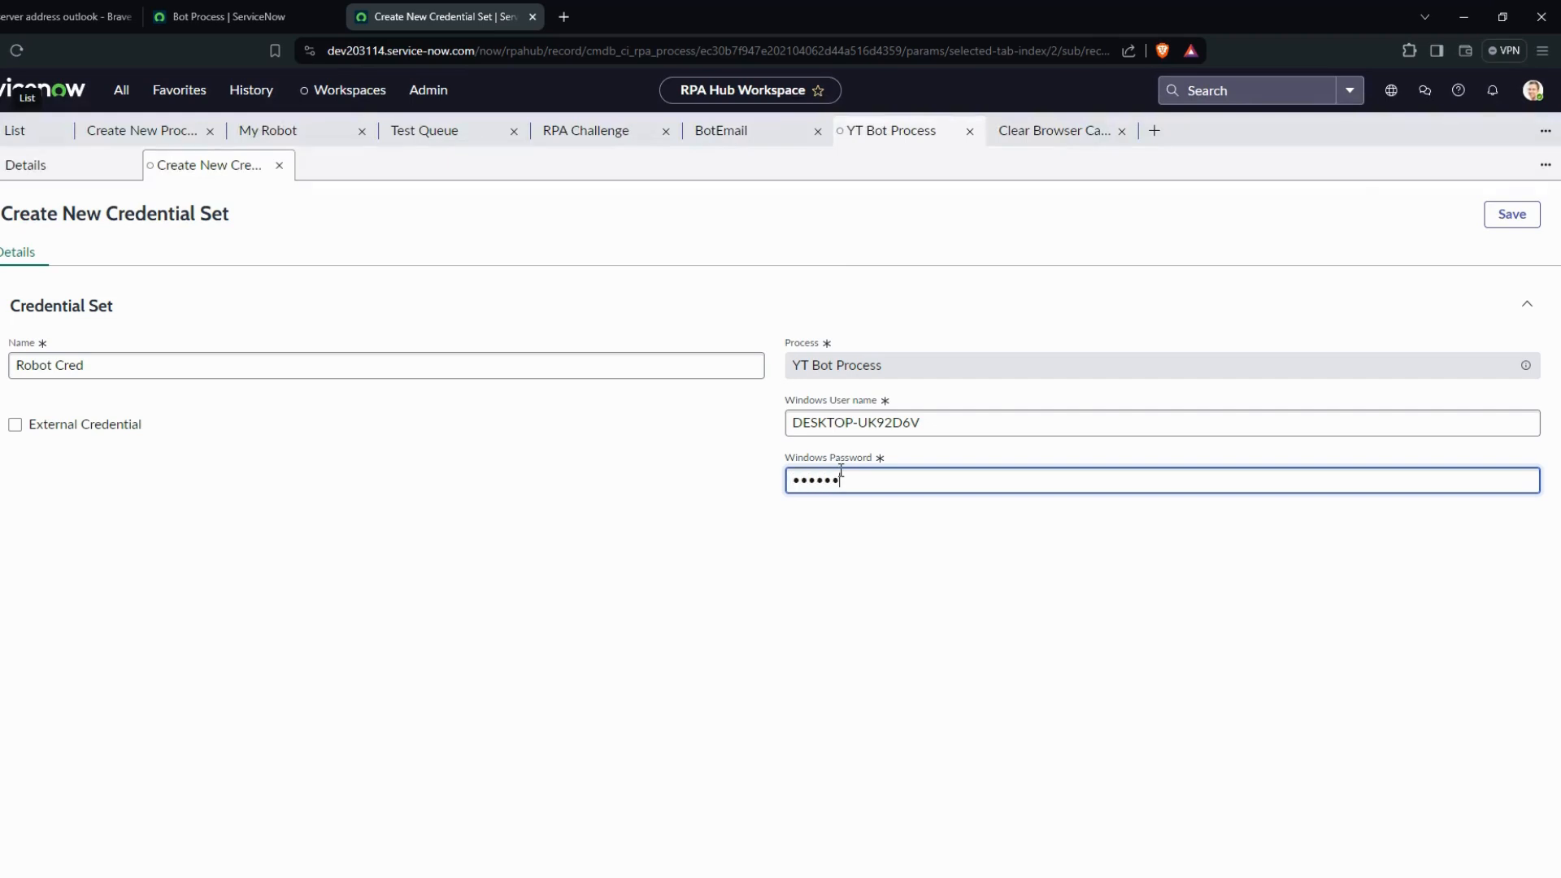
{"action": "left_click", "coordinate": [1511, 214]}
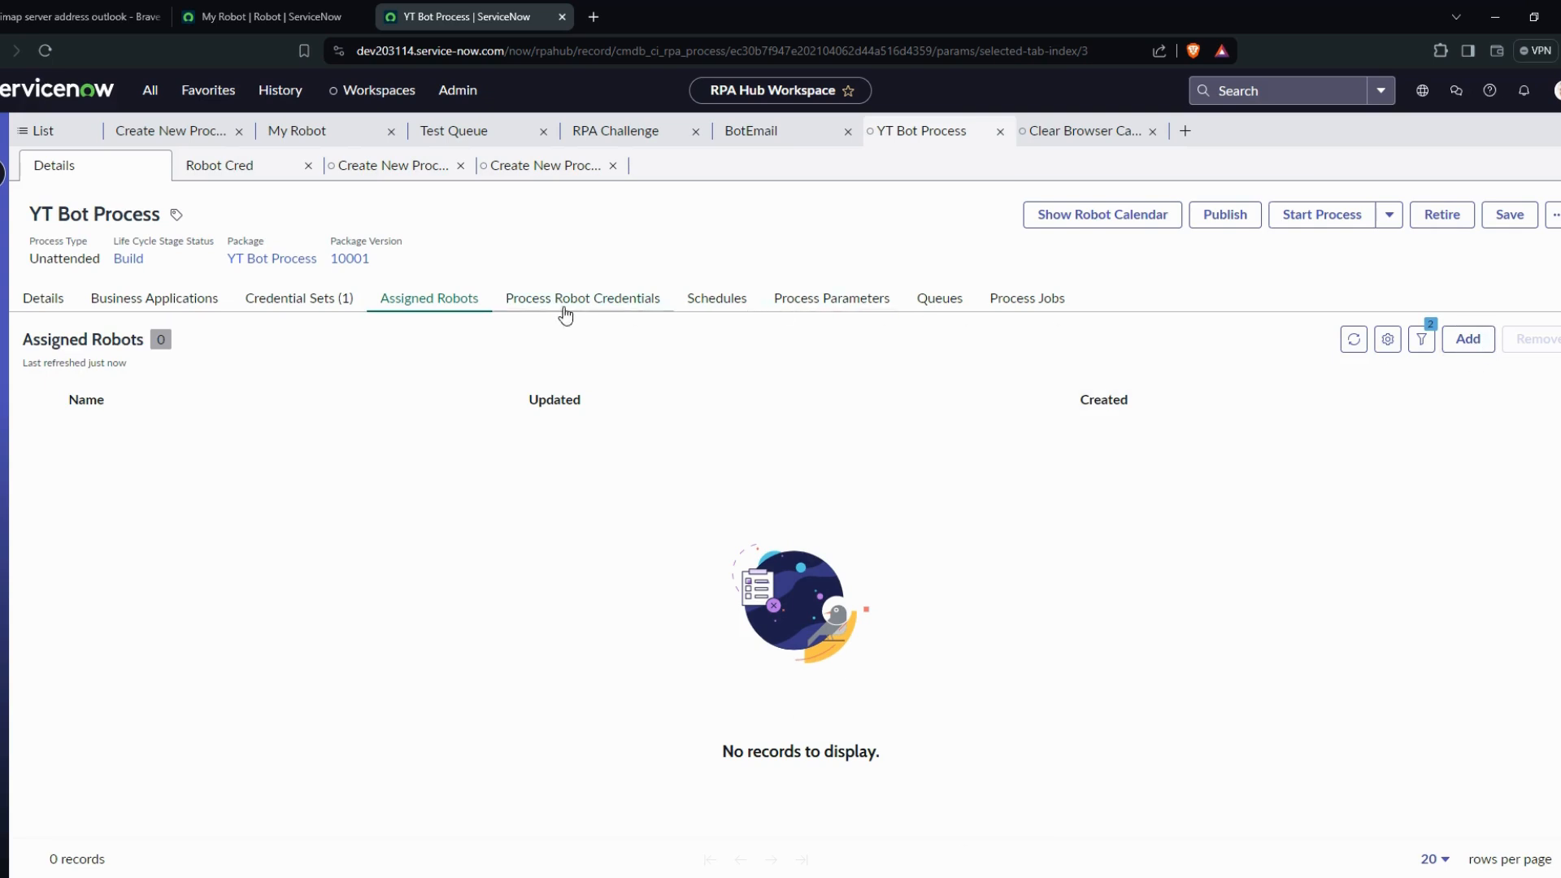
Add My Robot to the assigned robots of YT Bot Process and refresh the list.
{"action": "left_click", "coordinate": [1468, 340]}
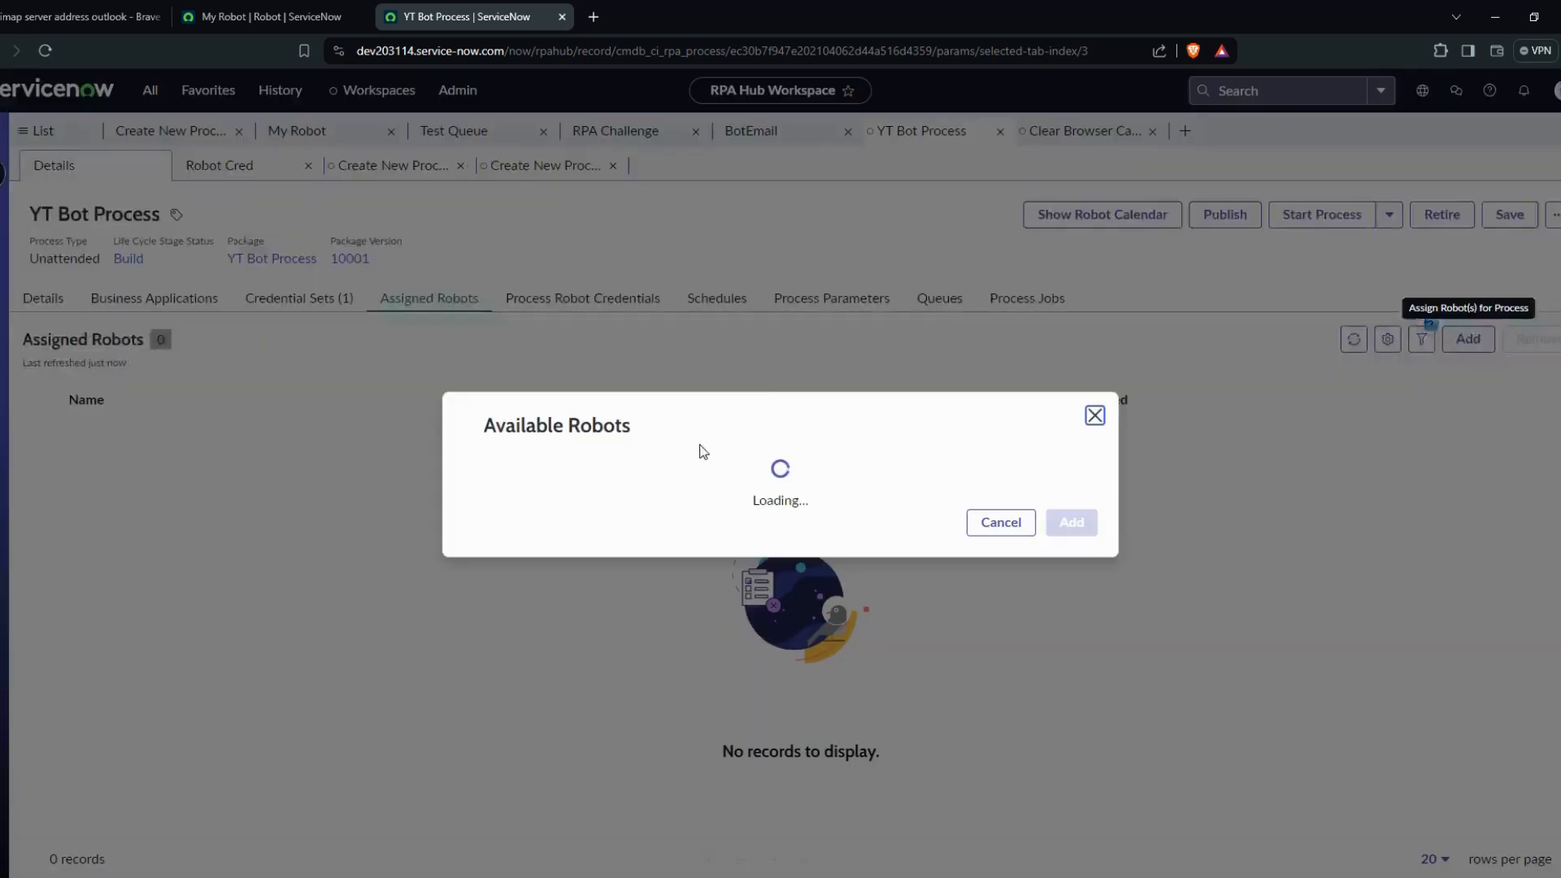
{"action": "left_click", "coordinate": [490, 505]}
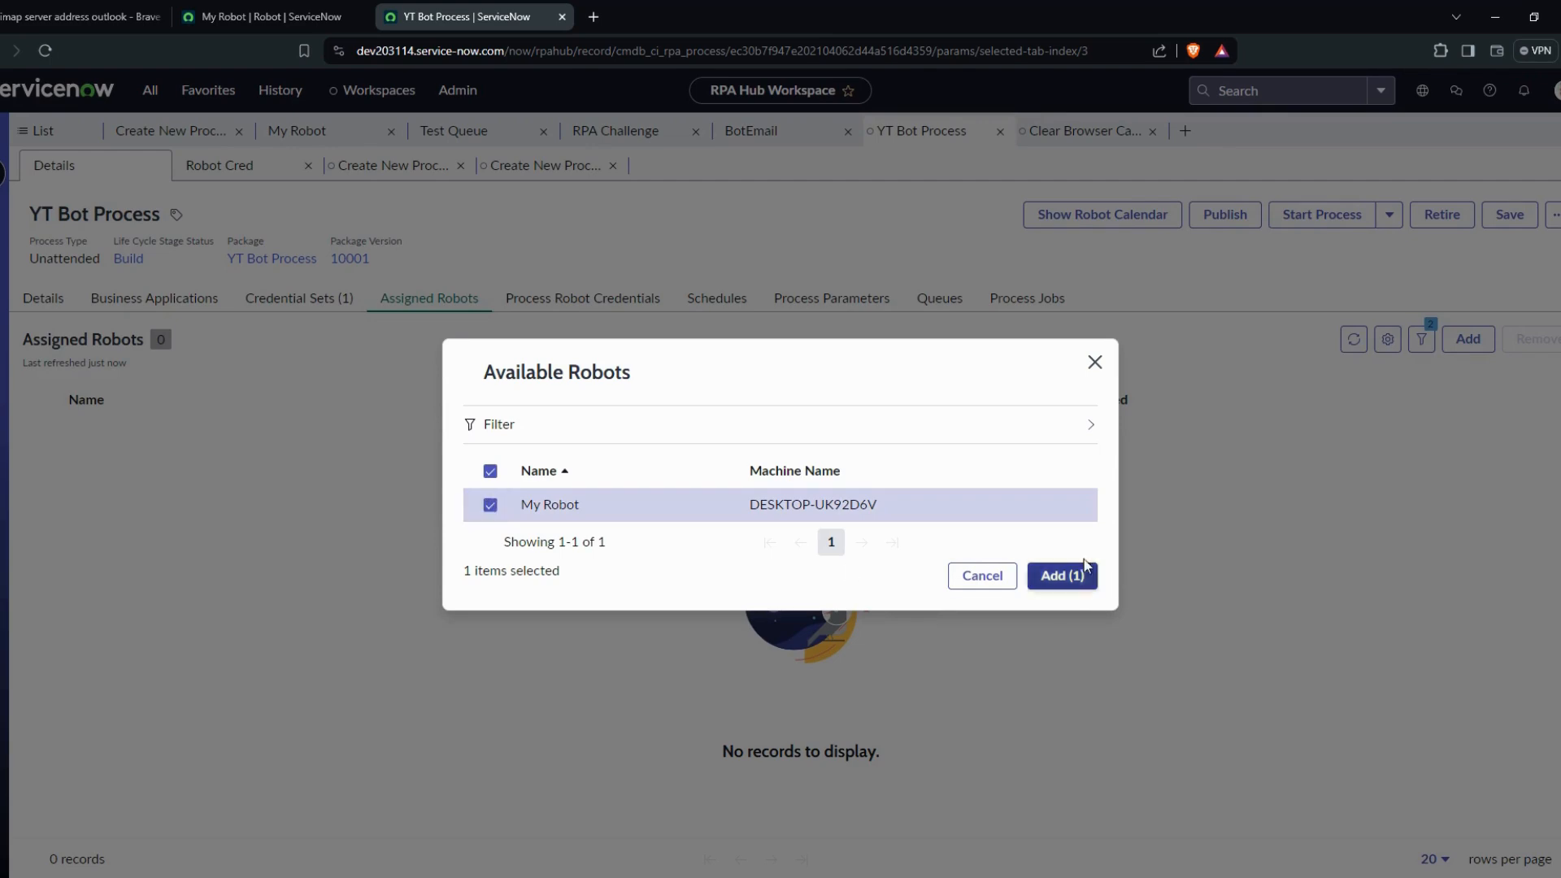
{"action": "left_click", "coordinate": [1083, 570]}
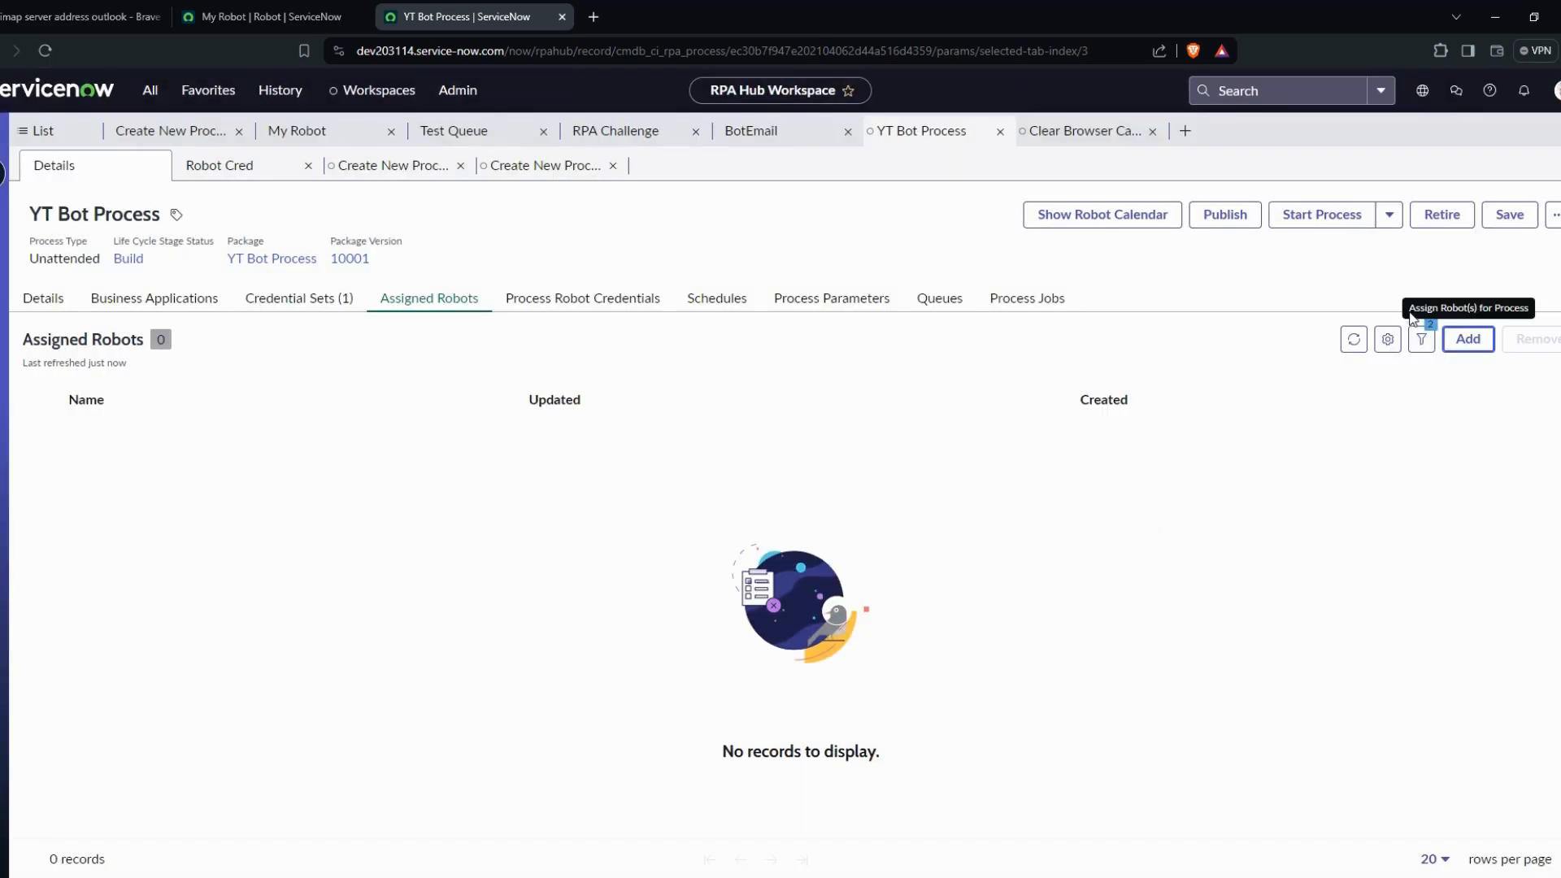
{"action": "left_click", "coordinate": [1354, 339]}
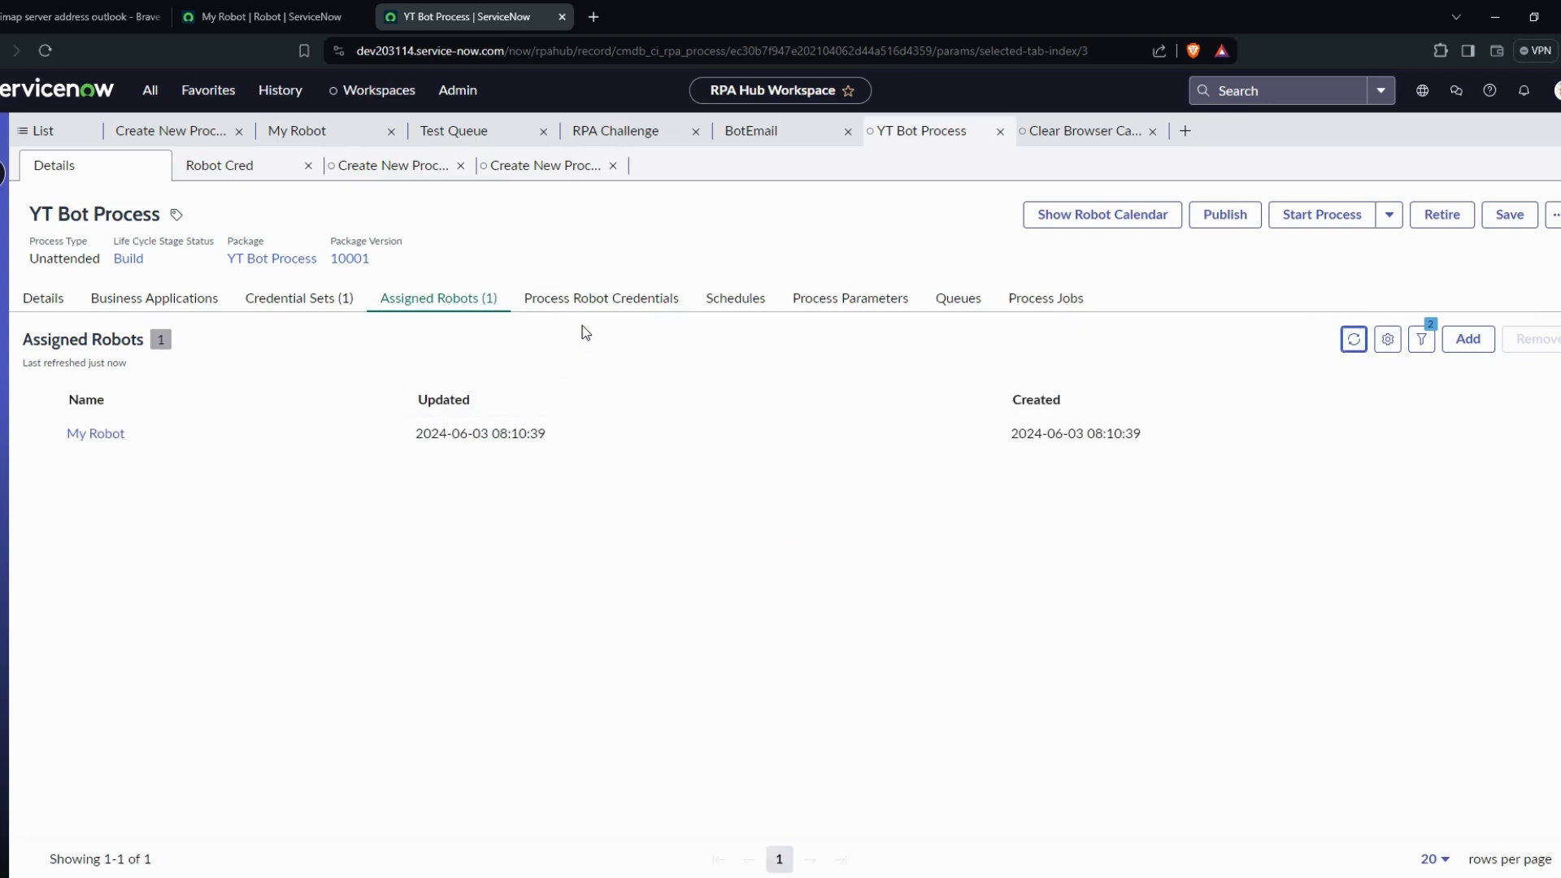
Create and save a process robot credential pairing credential set Robot Cred with My Robot, and return to the process record.
{"action": "left_click", "coordinate": [600, 298]}
{"action": "left_click", "coordinate": [1543, 339]}
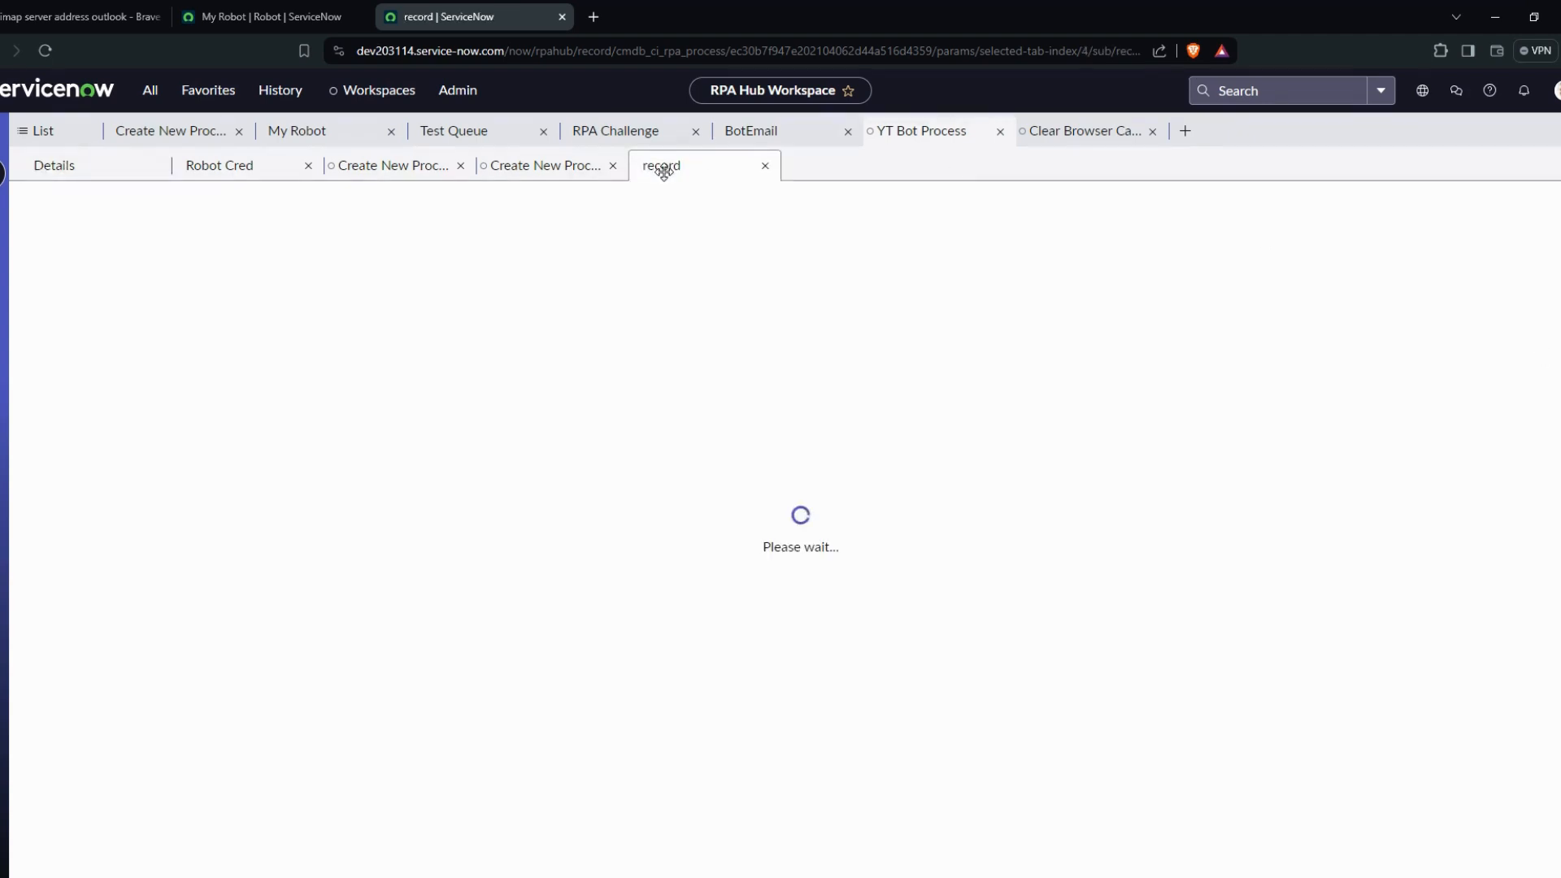
{"action": "left_click", "coordinate": [141, 358]}
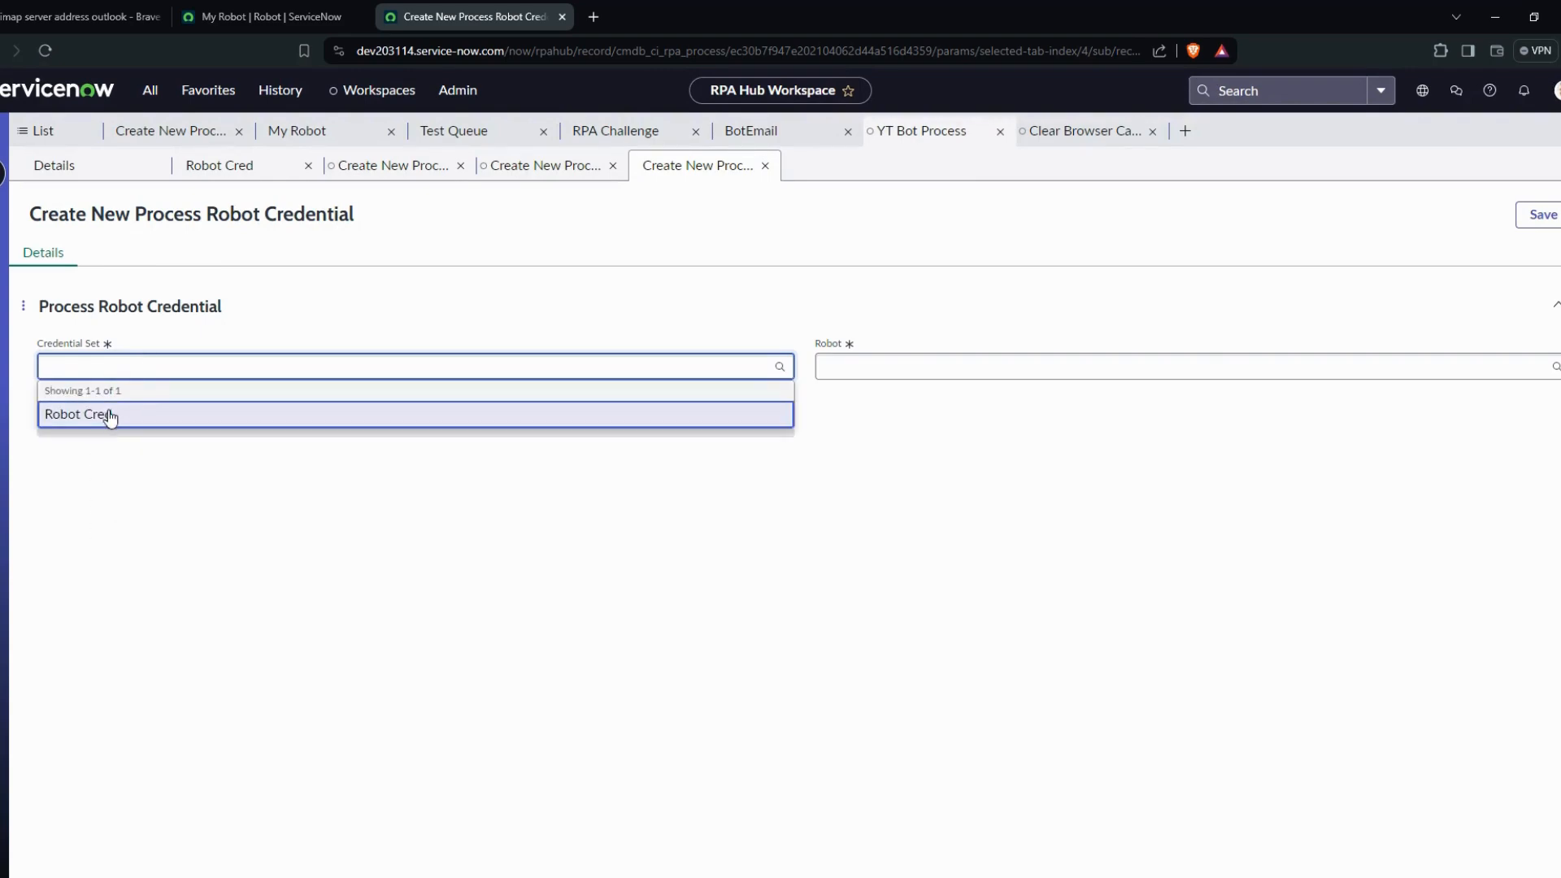
{"action": "left_click", "coordinate": [105, 419]}
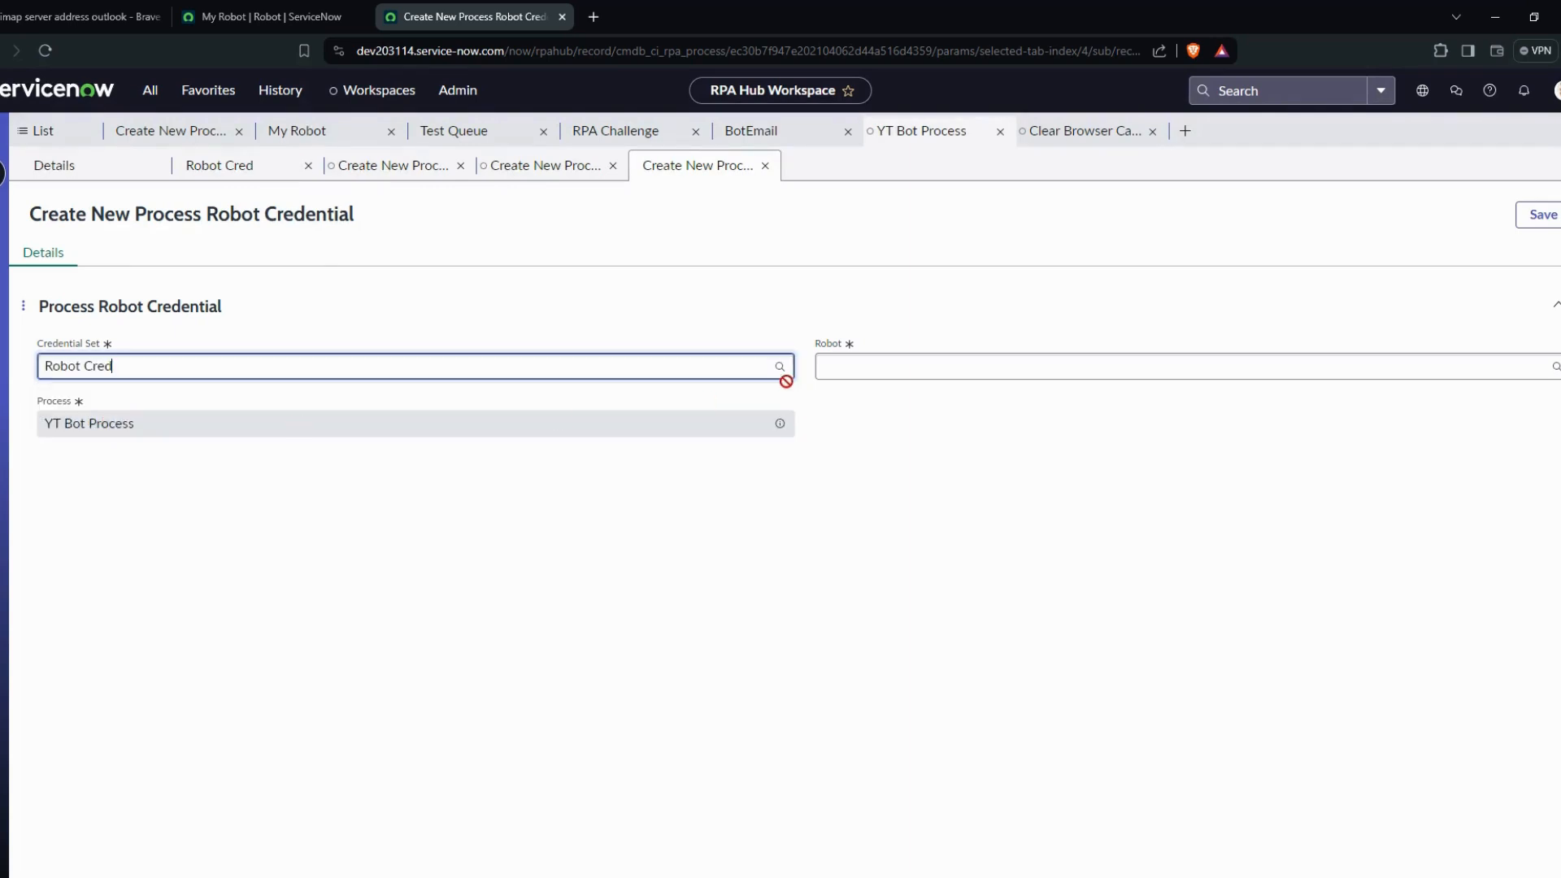
{"action": "left_click", "coordinate": [842, 368]}
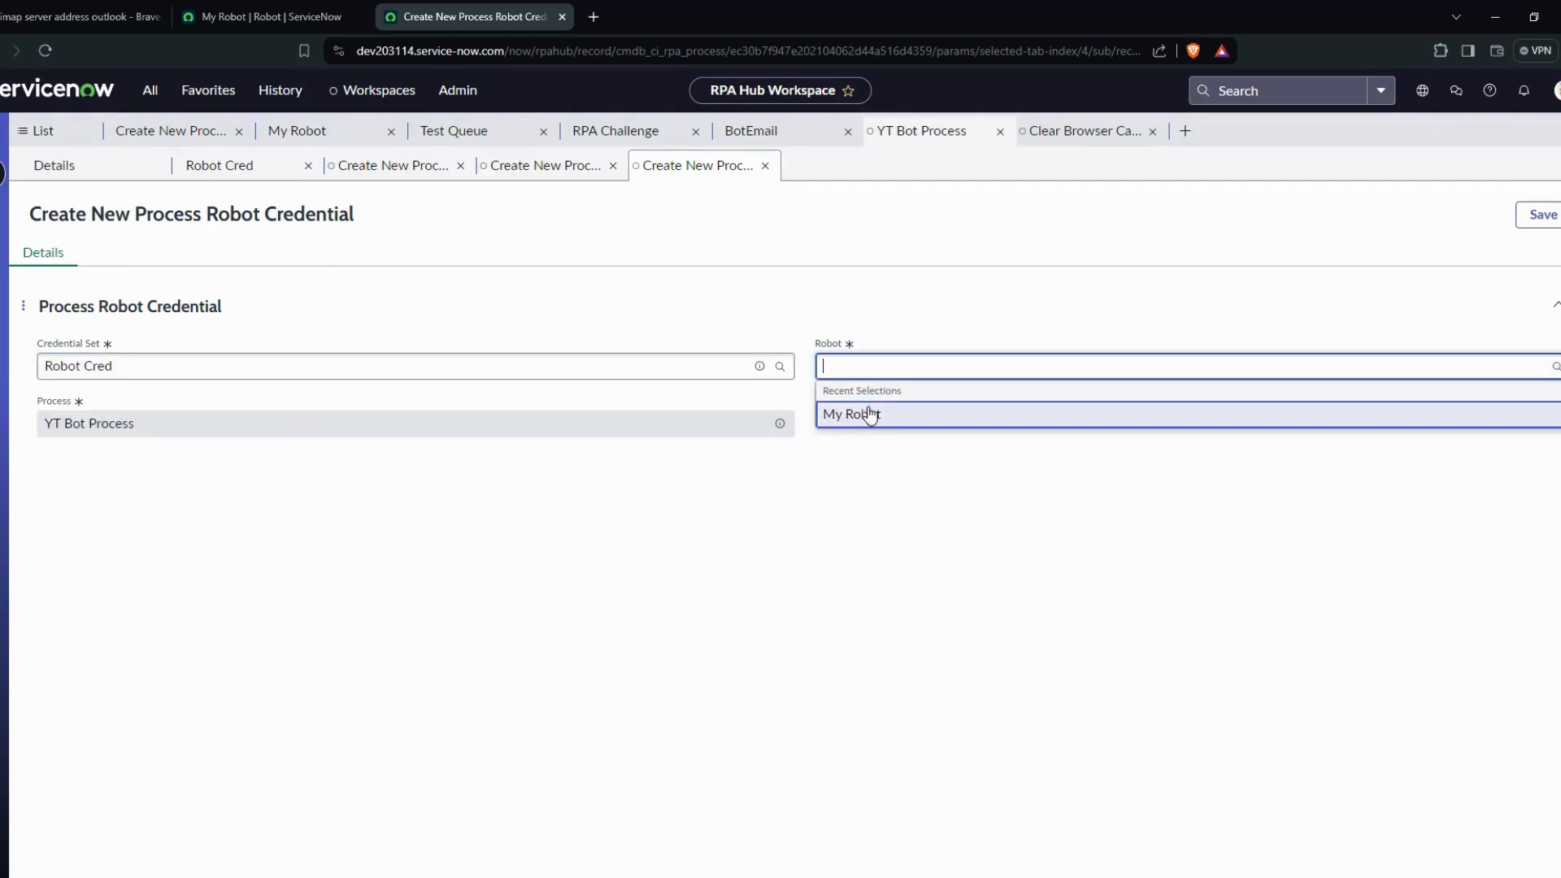
{"action": "left_click", "coordinate": [866, 410]}
{"action": "left_click", "coordinate": [1549, 217]}
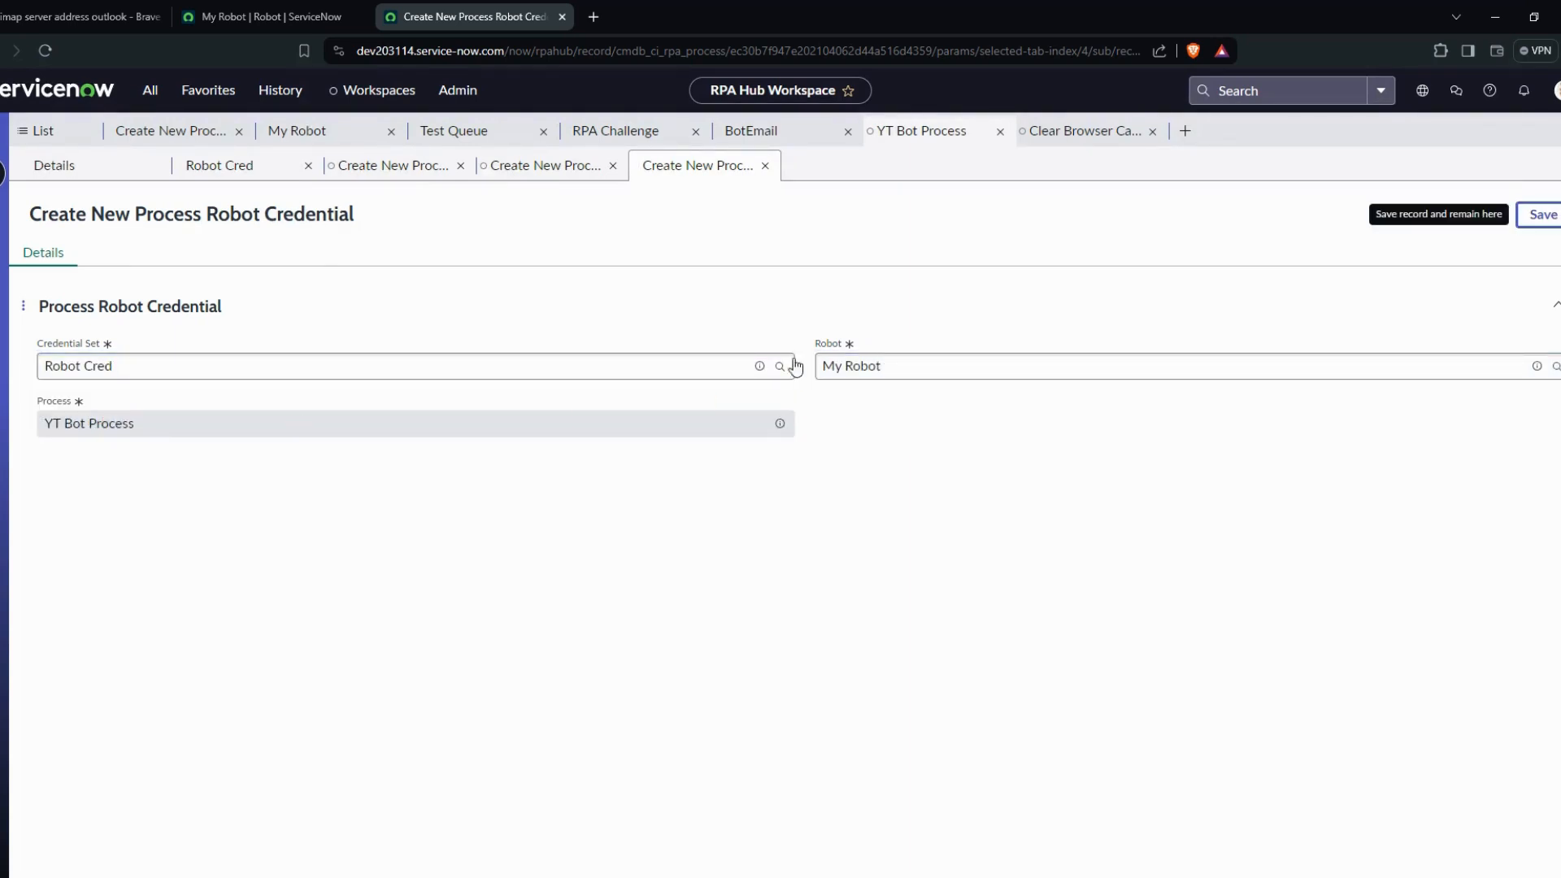
{"action": "left_click", "coordinate": [120, 180]}
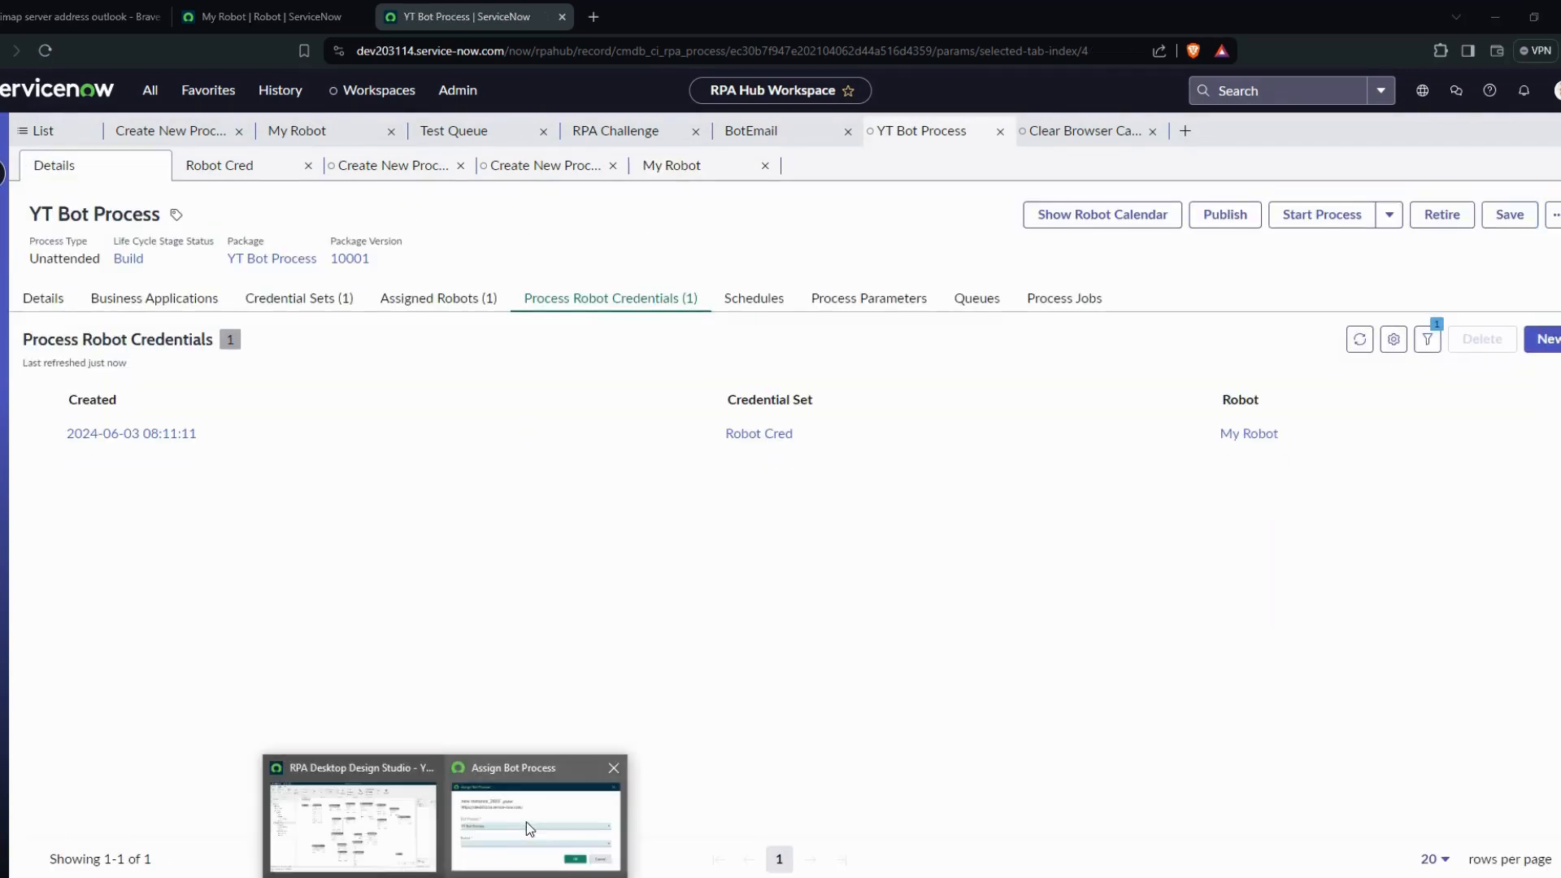
Switch to RPA Desktop Design Studio, restart the bot process assignment, and assign YT Bot Process with robot My Robot.
{"action": "left_click", "coordinate": [525, 822]}
{"action": "left_click", "coordinate": [1008, 320]}
{"action": "left_click", "coordinate": [218, 91]}
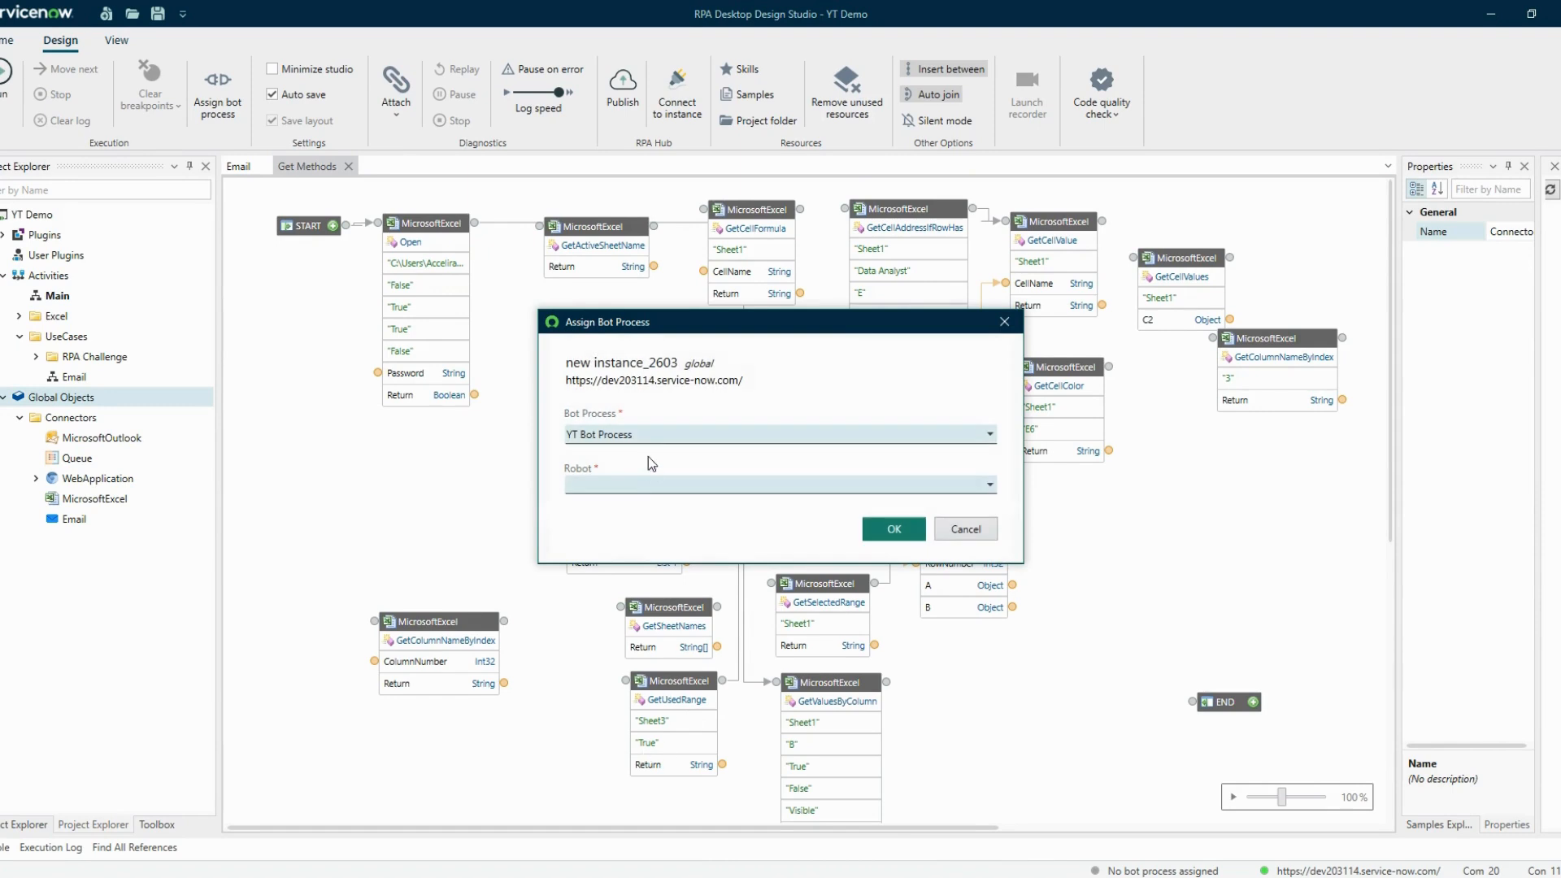
{"action": "left_click", "coordinate": [647, 439]}
{"action": "left_click", "coordinate": [627, 485]}
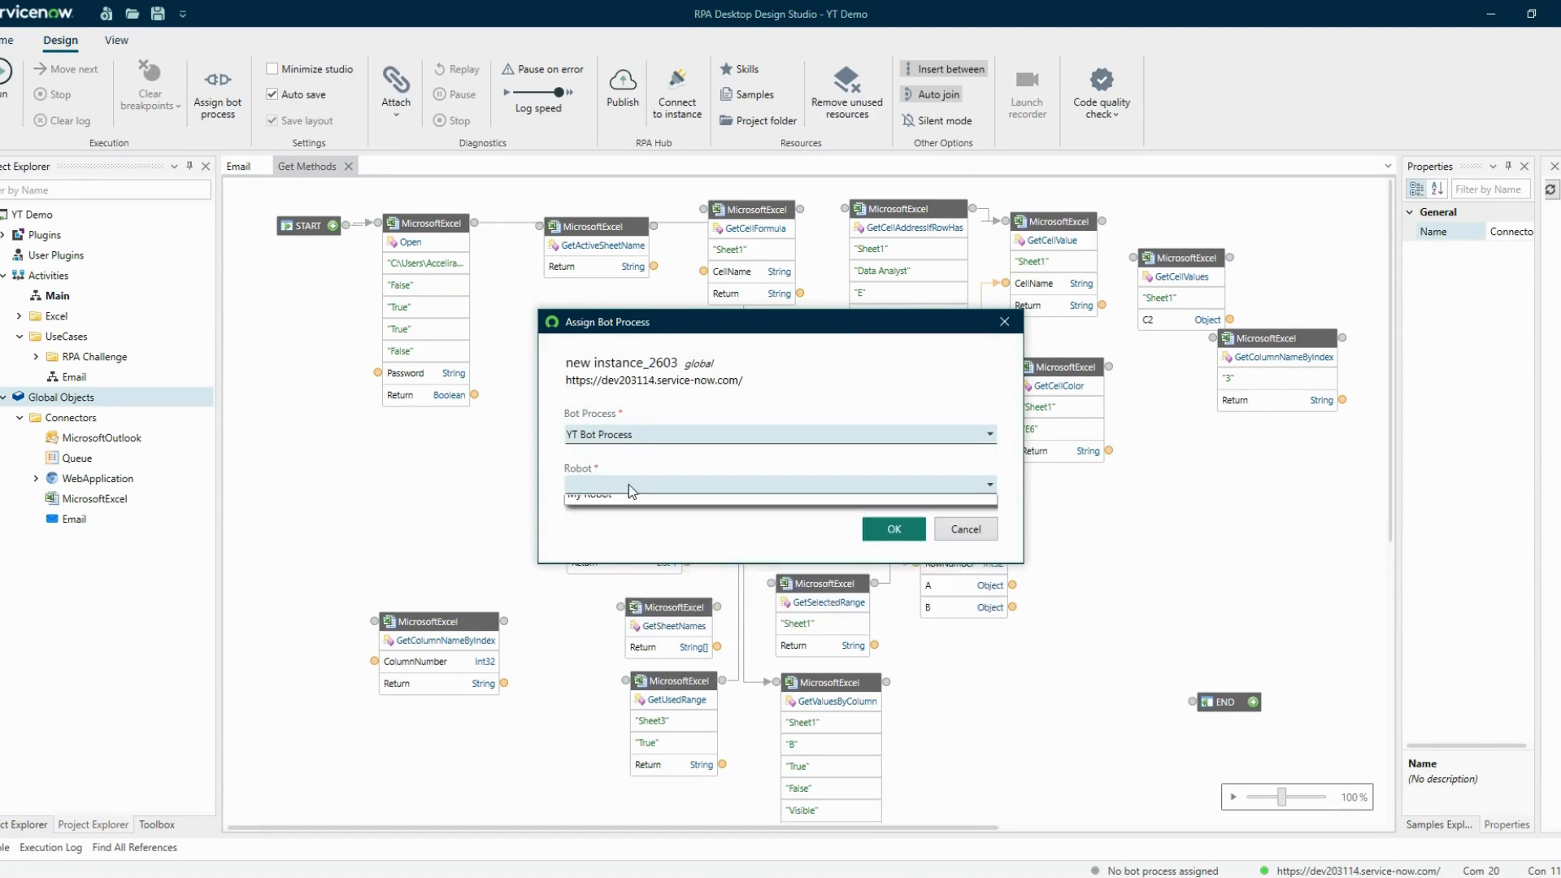
{"action": "left_click", "coordinate": [627, 503]}
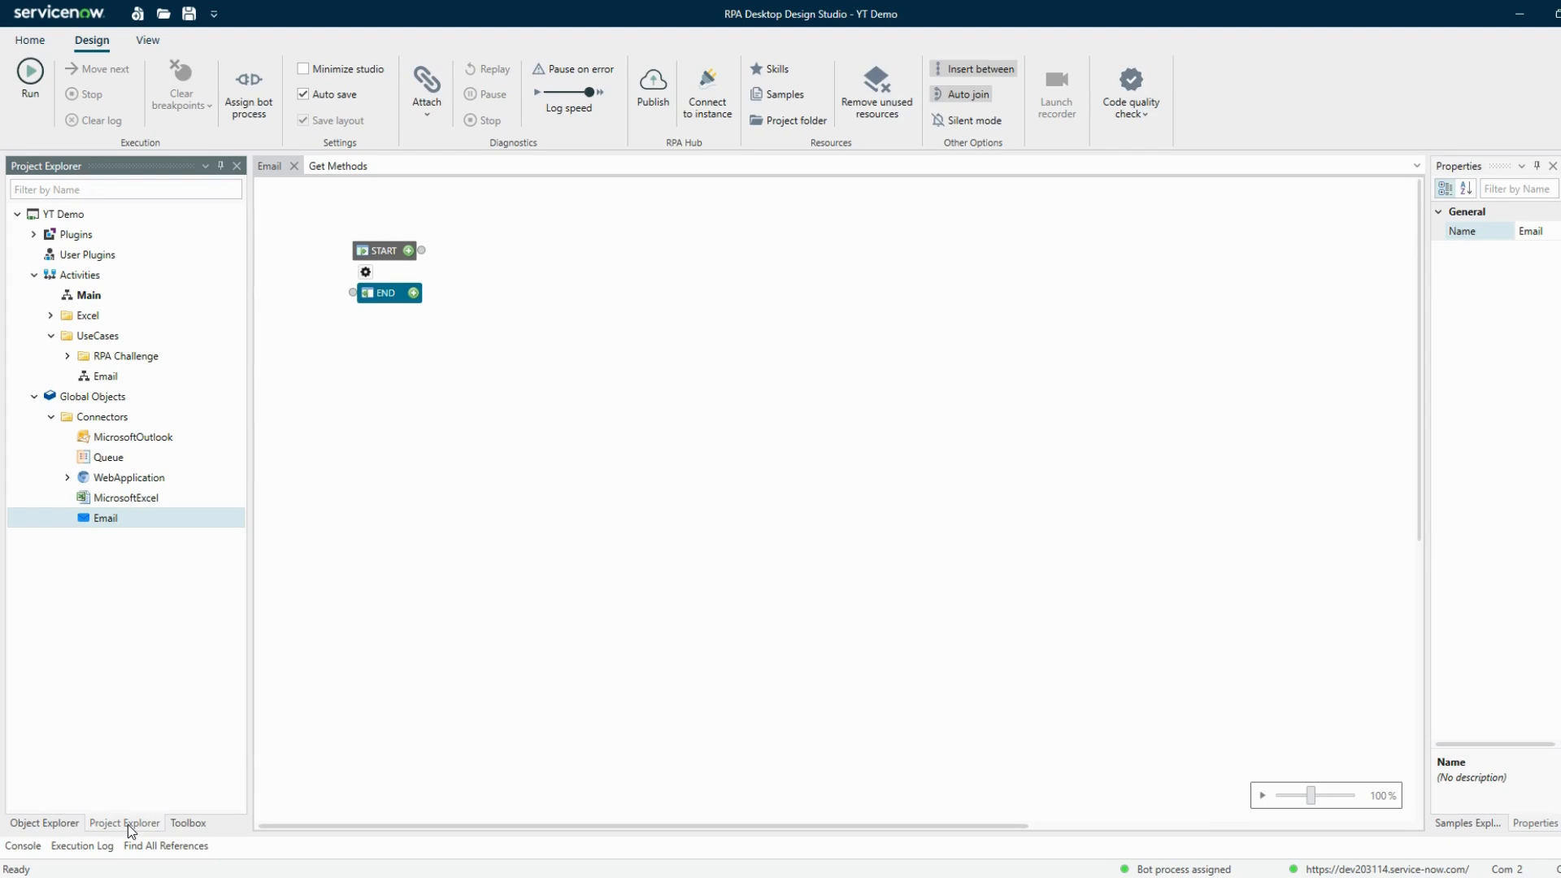
Add a GetSharedParameters component after START in the Email activity and configure it with the key BotEmail.
{"action": "left_click", "coordinate": [188, 823]}
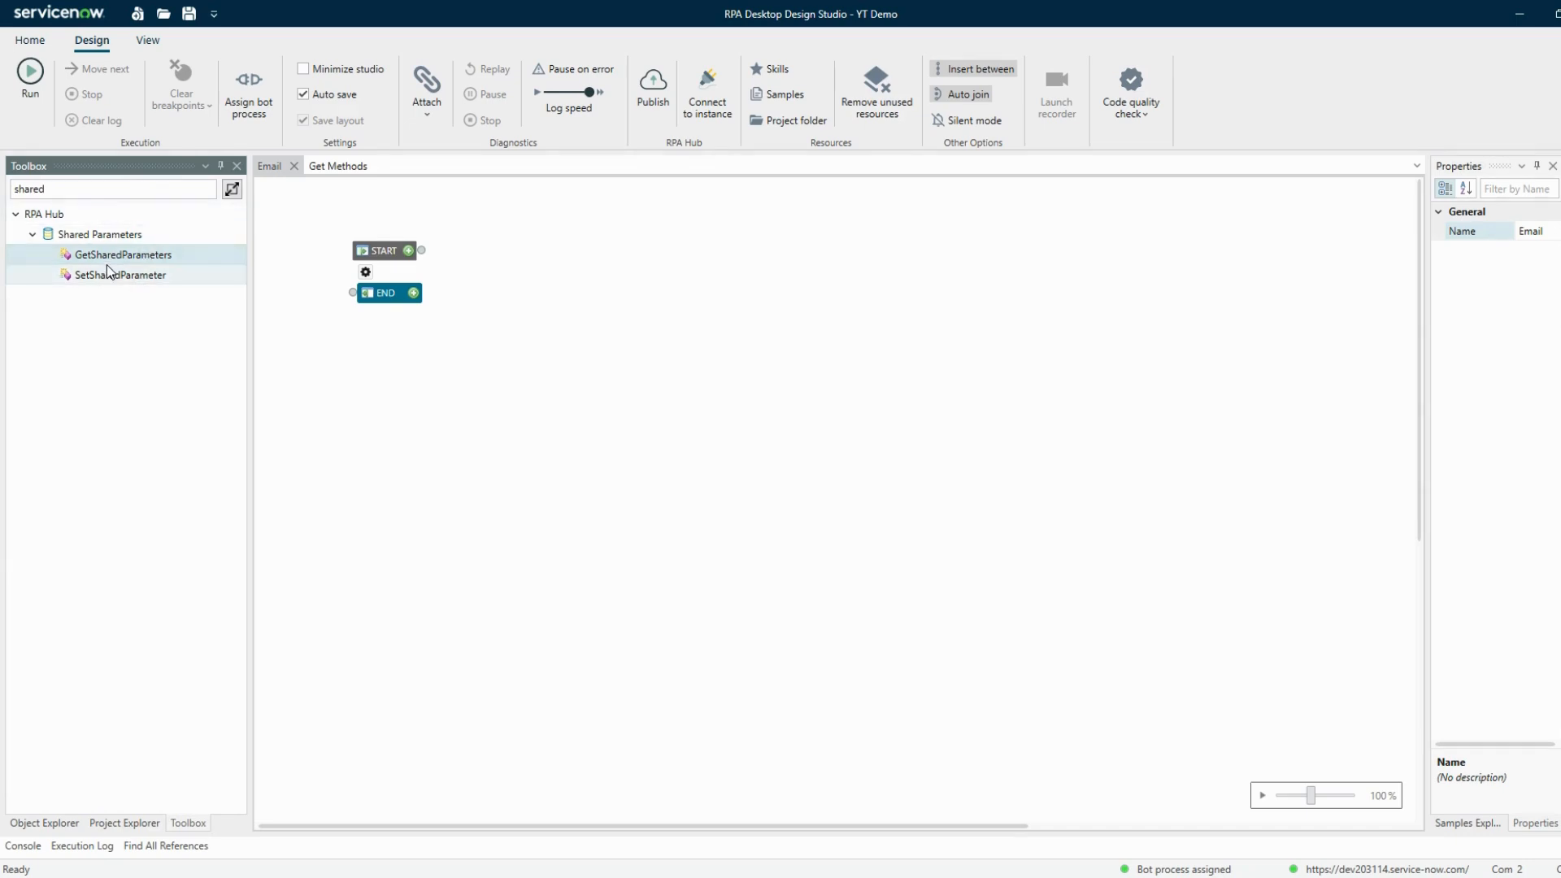
{"action": "left_click_drag", "start_coordinate": [109, 260], "coordinate": [471, 245]}
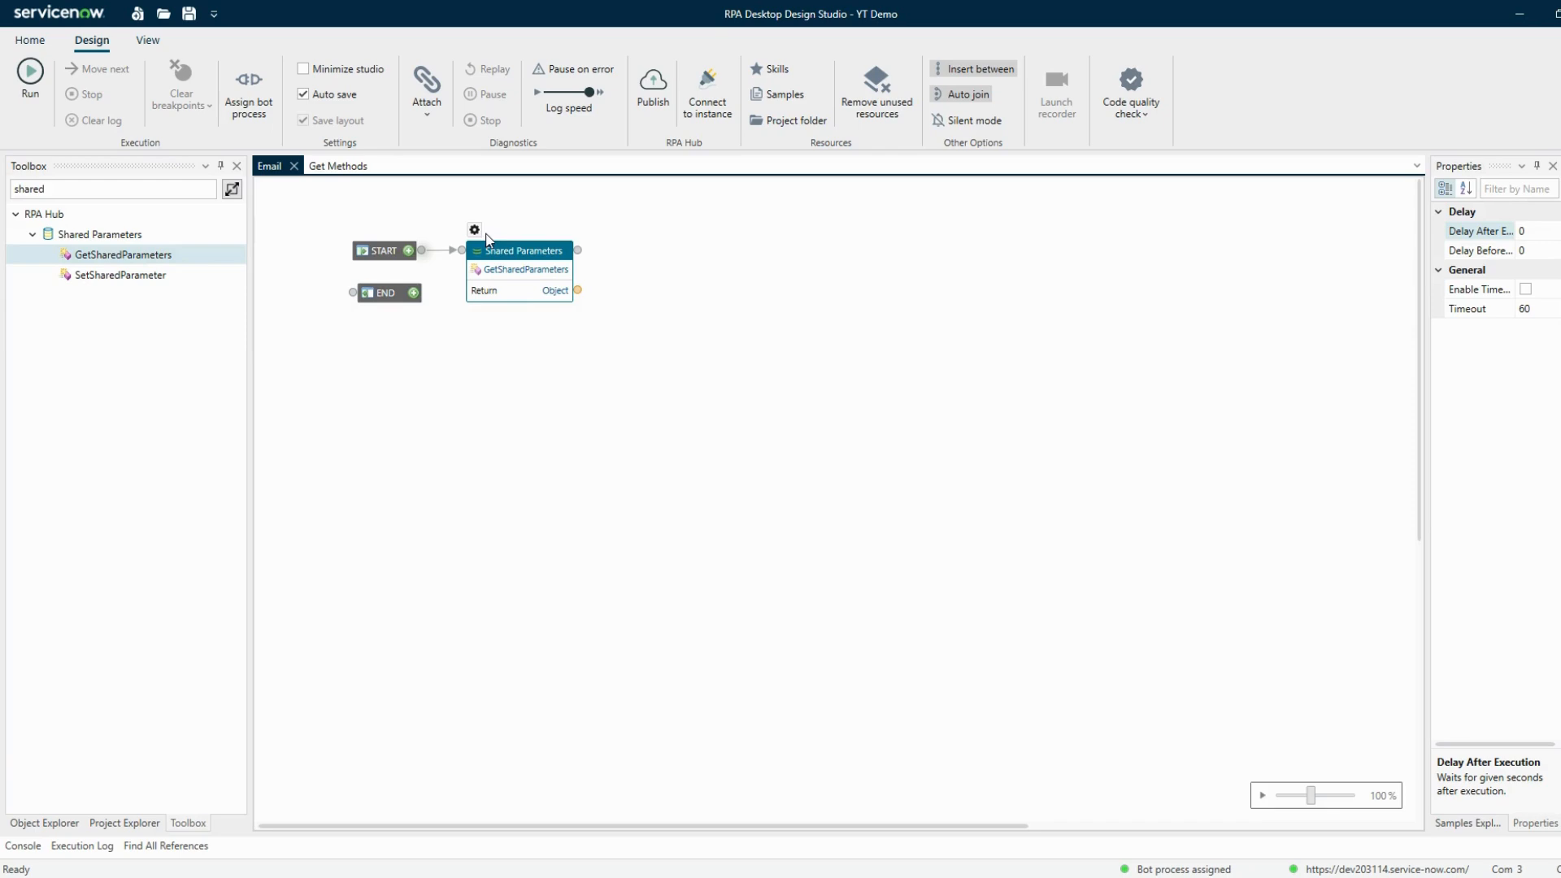
{"action": "left_click", "coordinate": [475, 230]}
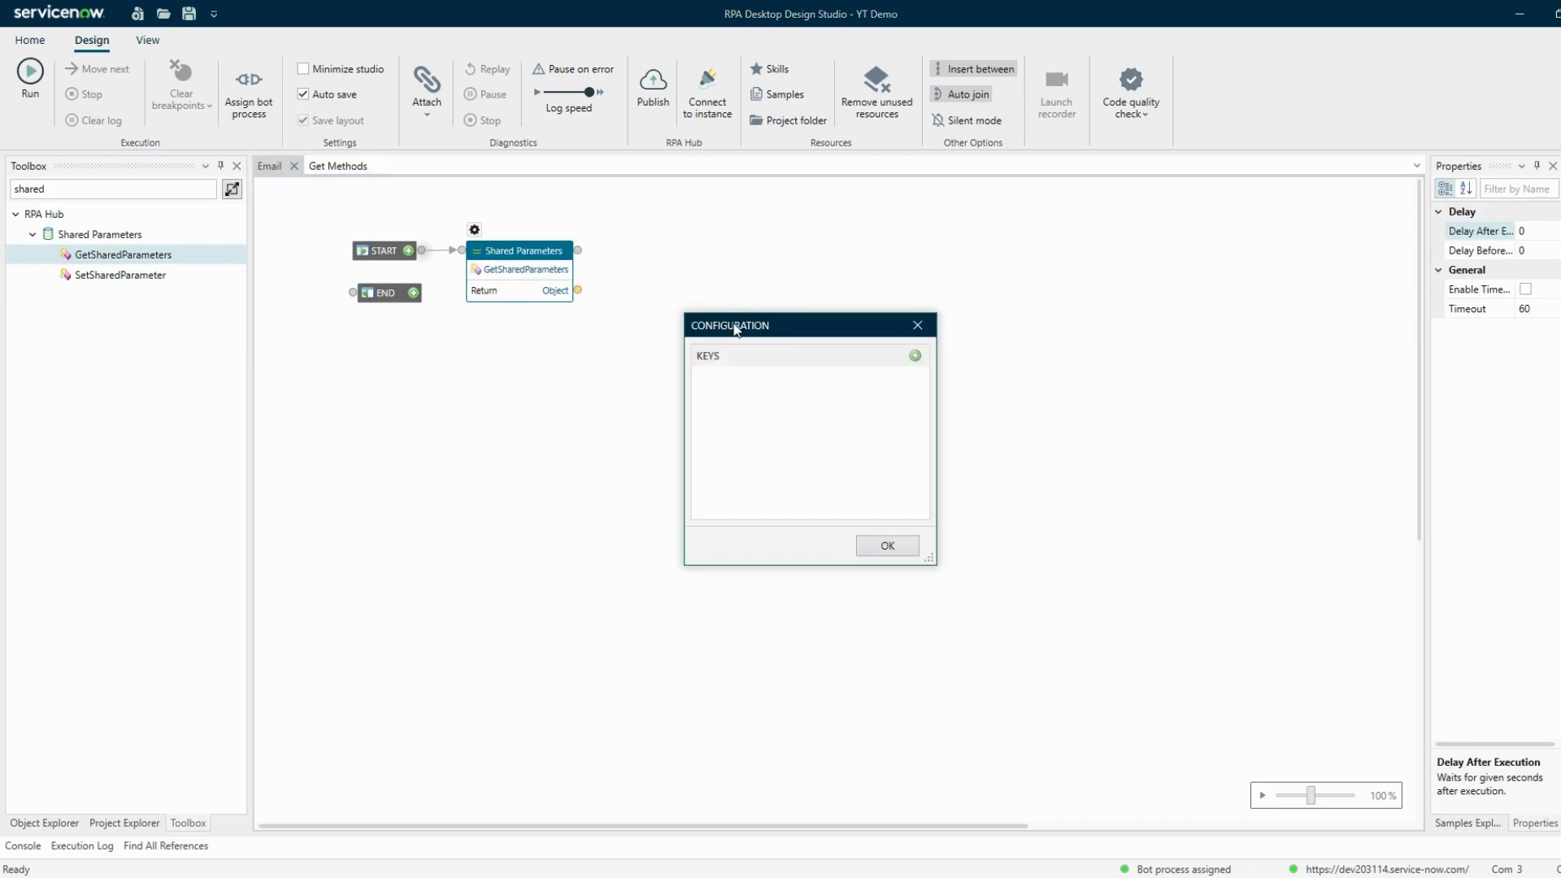
{"action": "left_click", "coordinate": [916, 357]}
{"action": "left_click", "coordinate": [769, 386]}
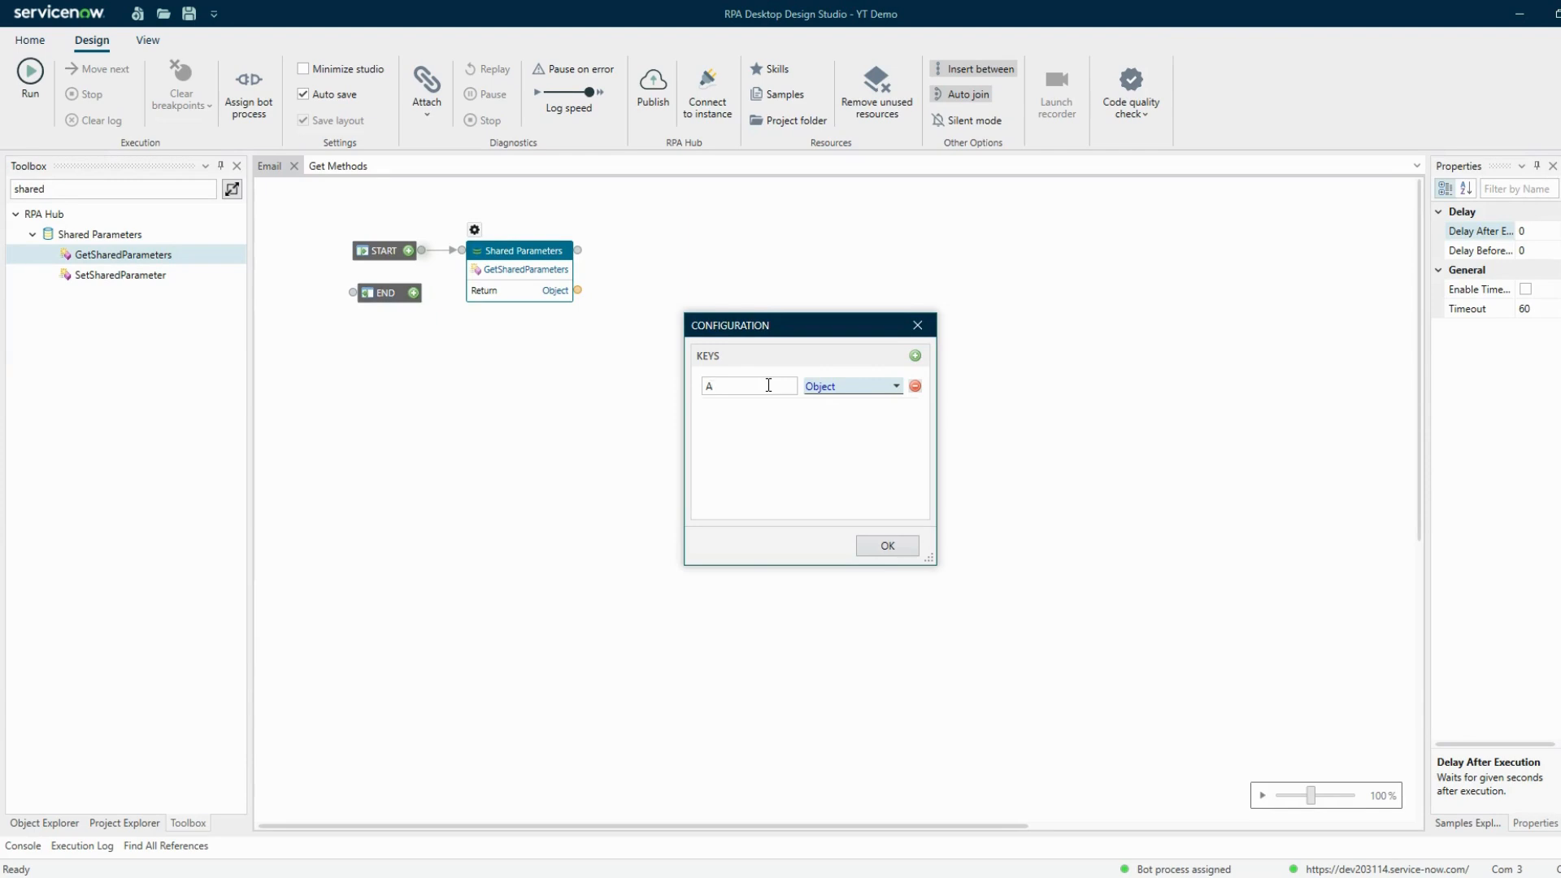
{"action": "key", "text": "BackSpace"}
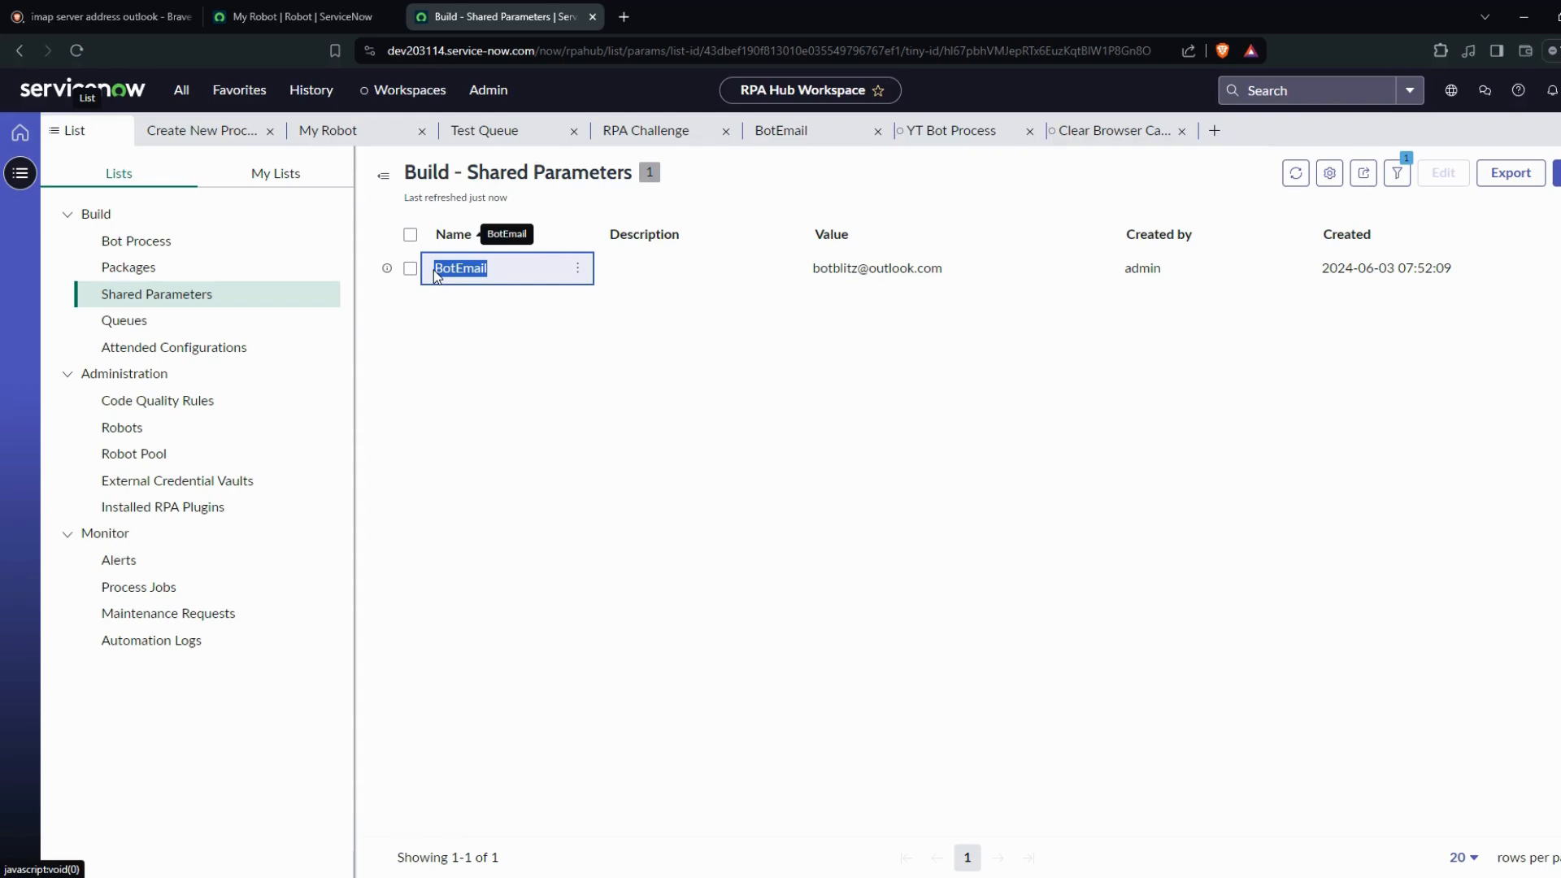
{"action": "key", "text": "alt+Tab"}
{"action": "type", "text": "BotEmail"}
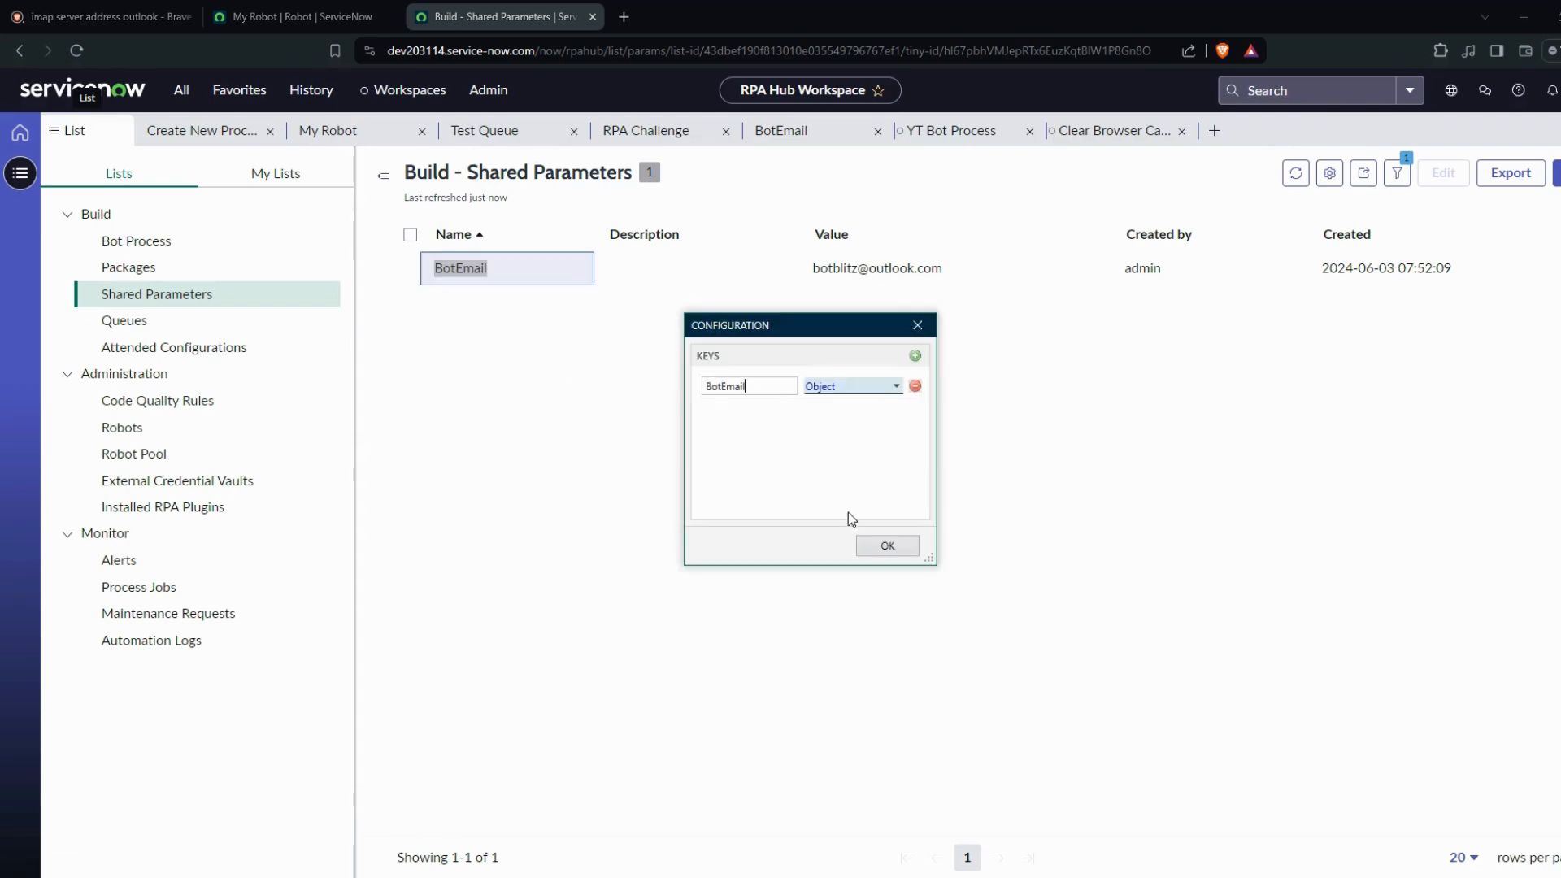
{"action": "left_click", "coordinate": [888, 545]}
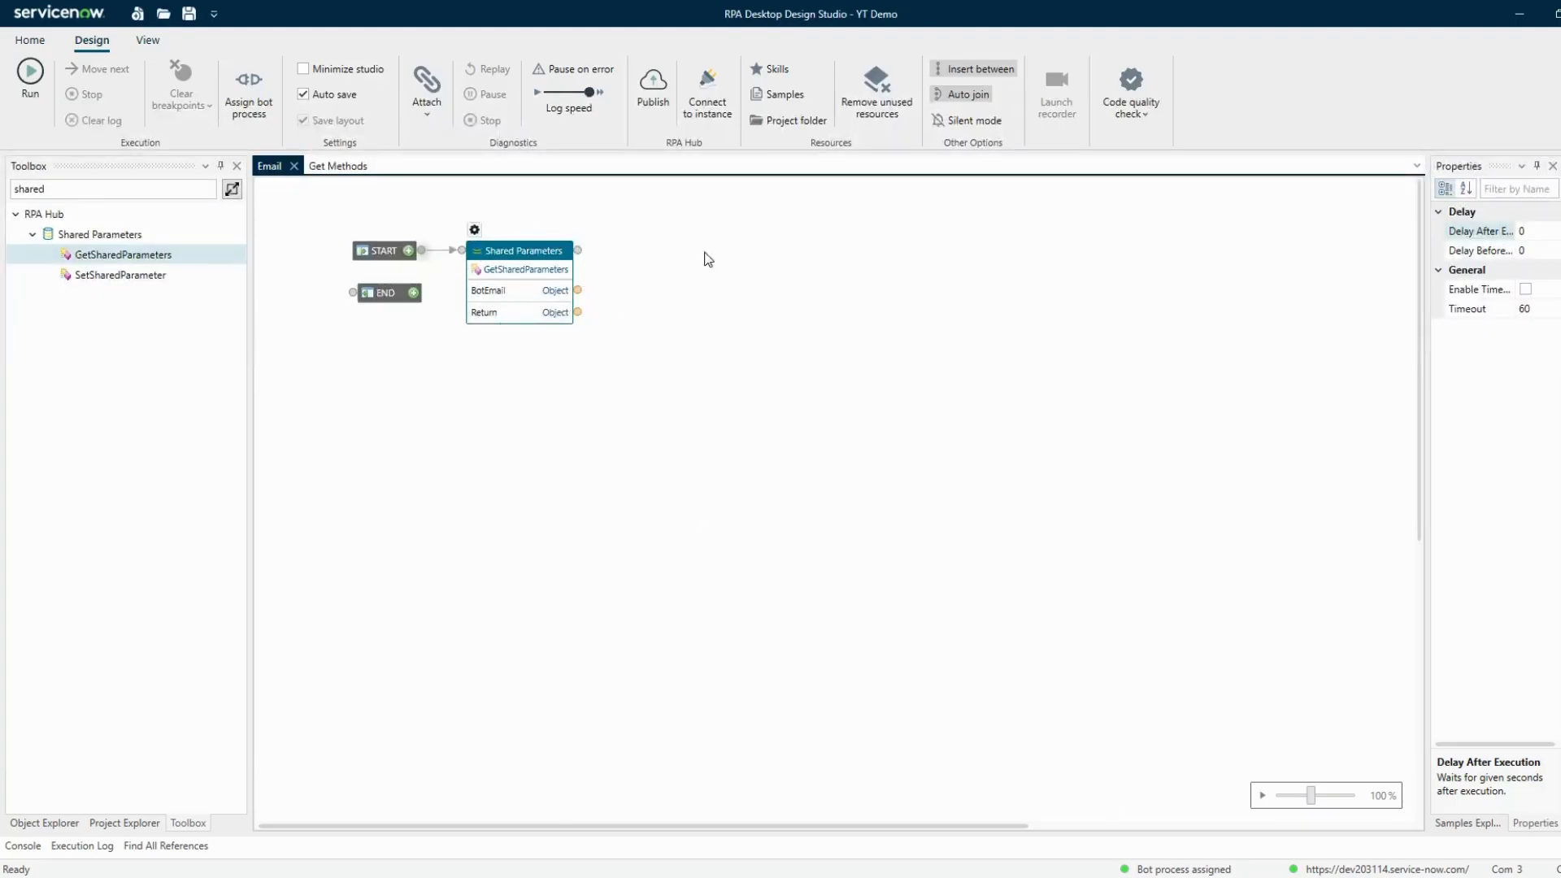
Run the activity from START and preview the data returned by the BotEmail output of GetSharedParameters.
{"action": "right_click", "coordinate": [380, 249]}
{"action": "left_click", "coordinate": [422, 284]}
{"action": "right_click", "coordinate": [578, 290]}
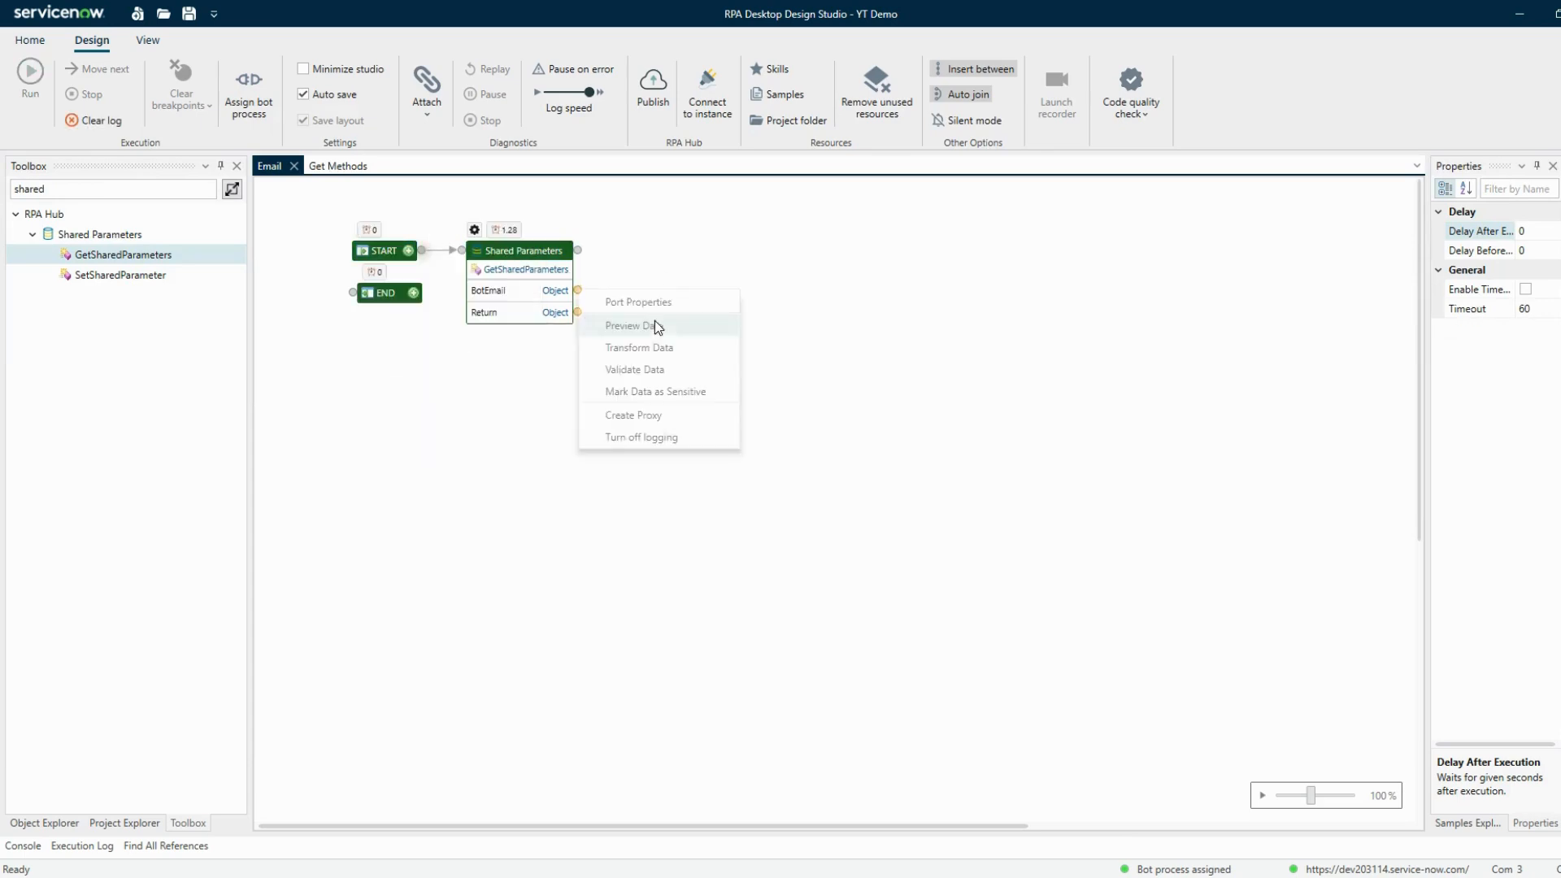
{"action": "left_click", "coordinate": [660, 329]}
{"action": "left_click_drag", "start_coordinate": [633, 390], "coordinate": [508, 390]}
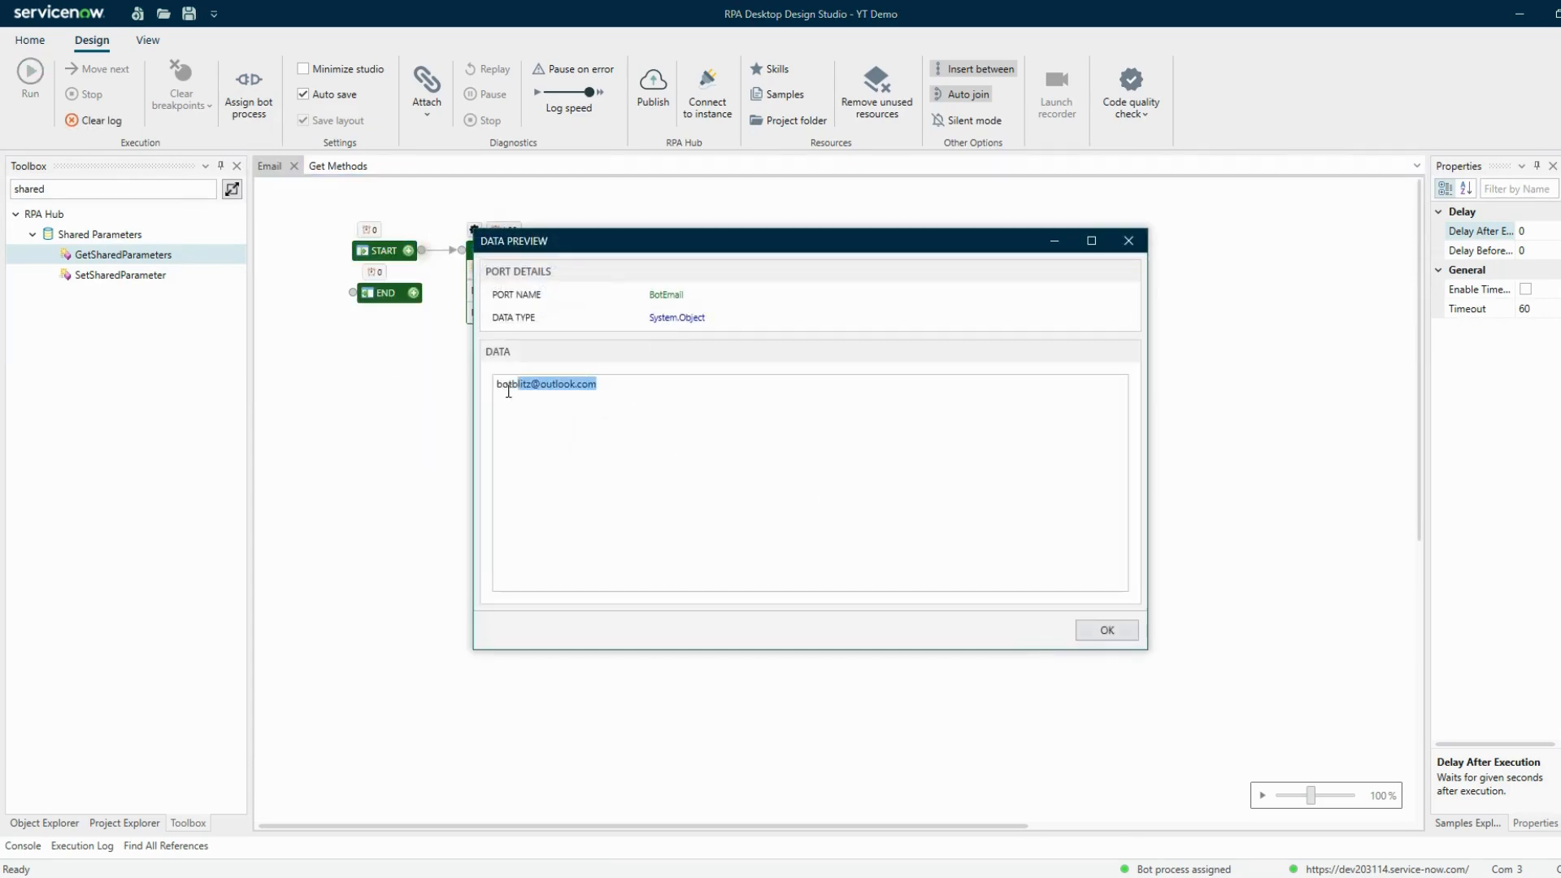
{"action": "left_click", "coordinate": [1104, 632]}
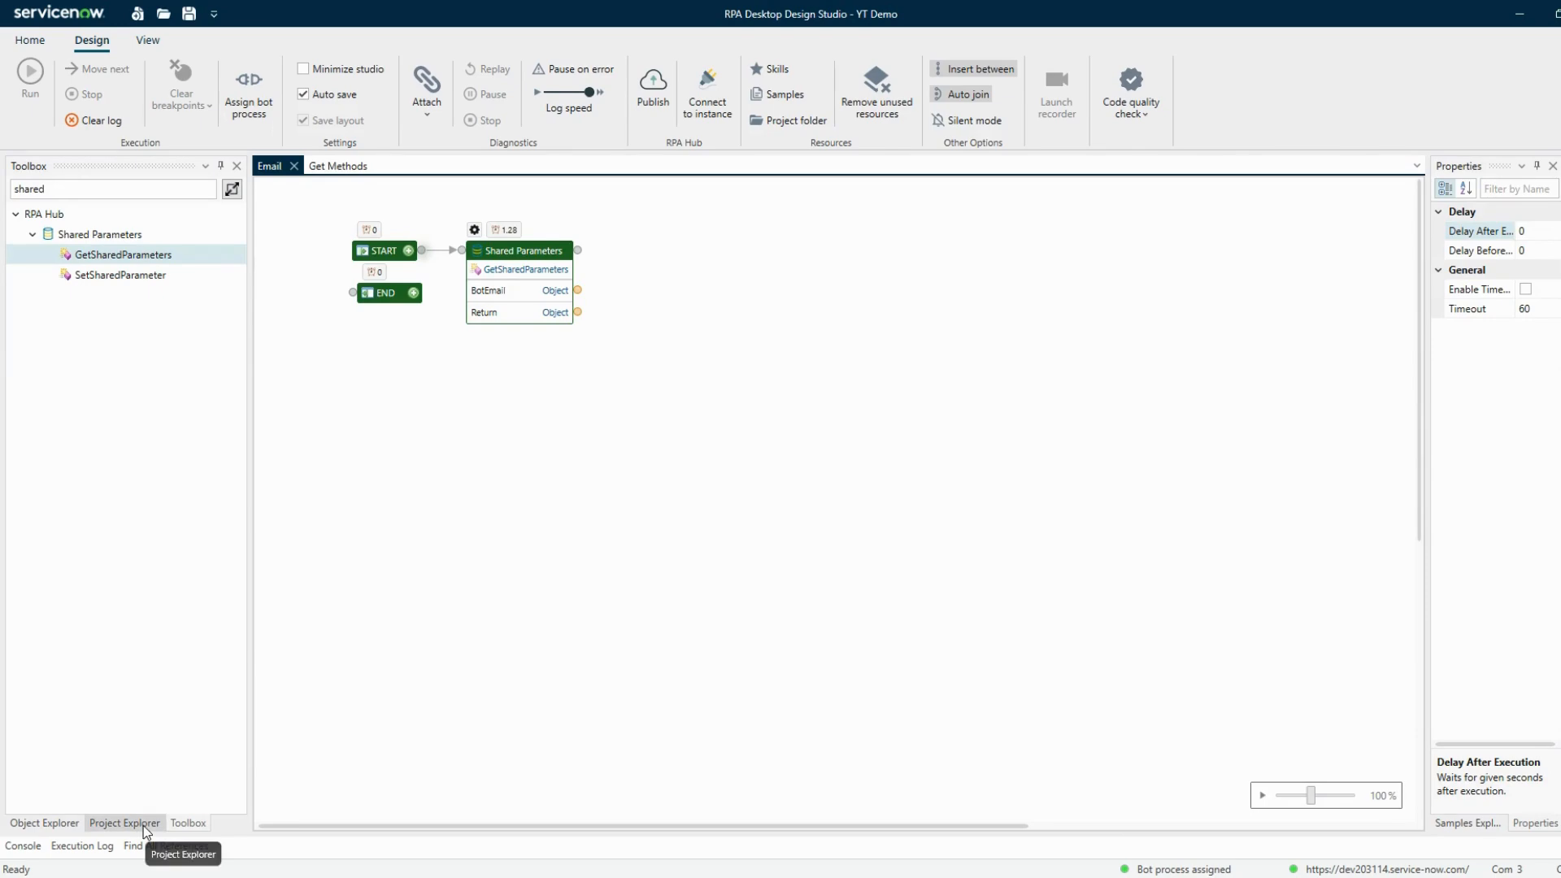
Add the Email connector's SetConfig method after Shared Parameters and connect the BotEmail output to its Username input.
{"action": "left_click", "coordinate": [143, 823]}
{"action": "double_click", "coordinate": [115, 517]}
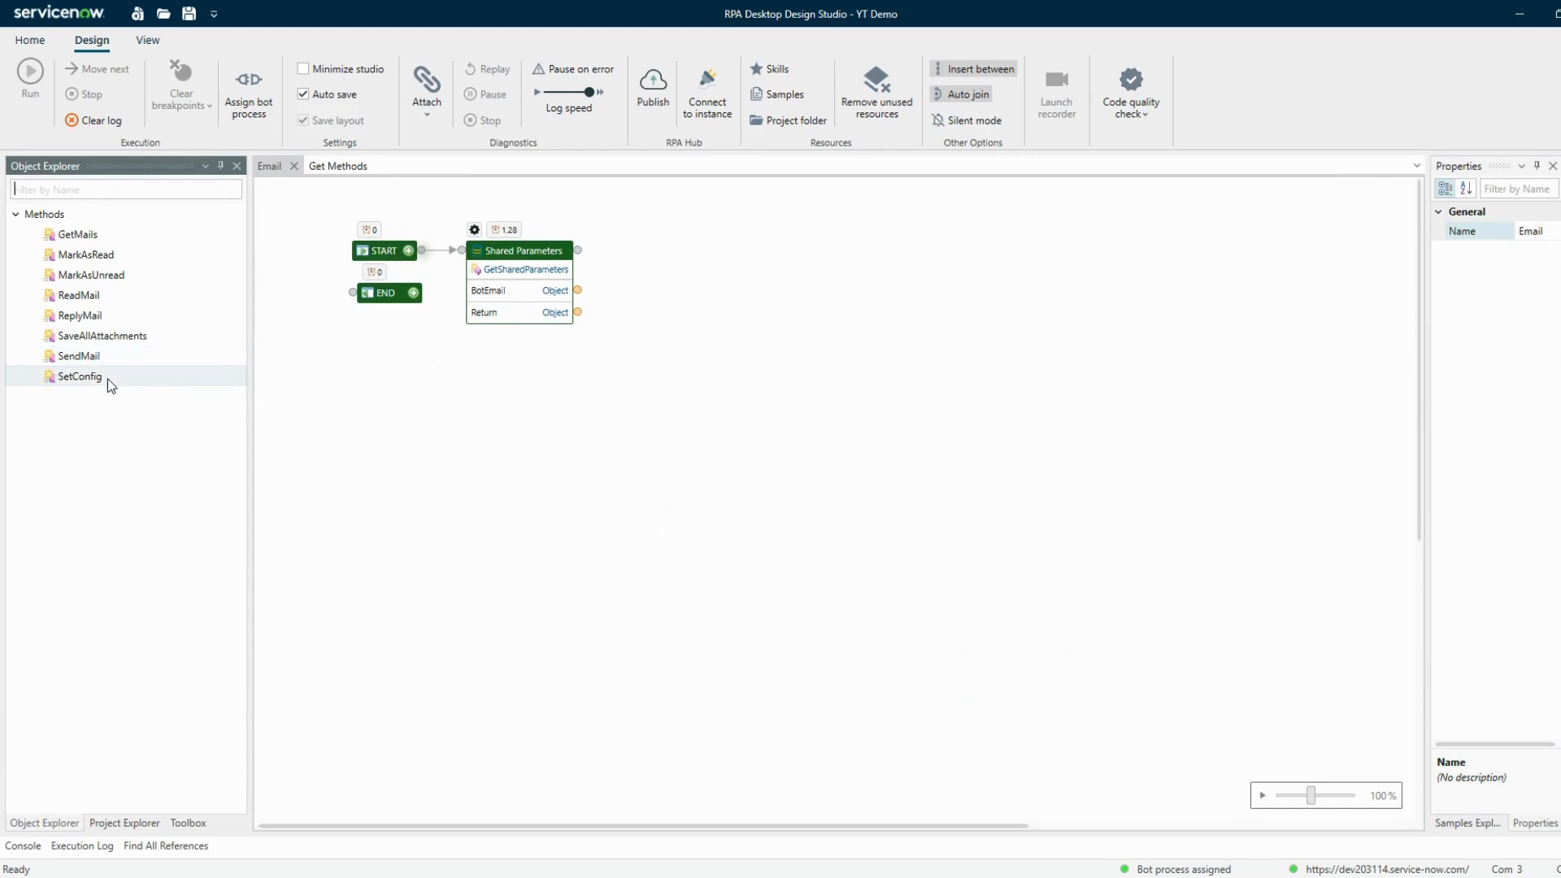
{"action": "key", "text": "alt"}
{"action": "left_click_drag", "start_coordinate": [90, 385], "coordinate": [582, 254]}
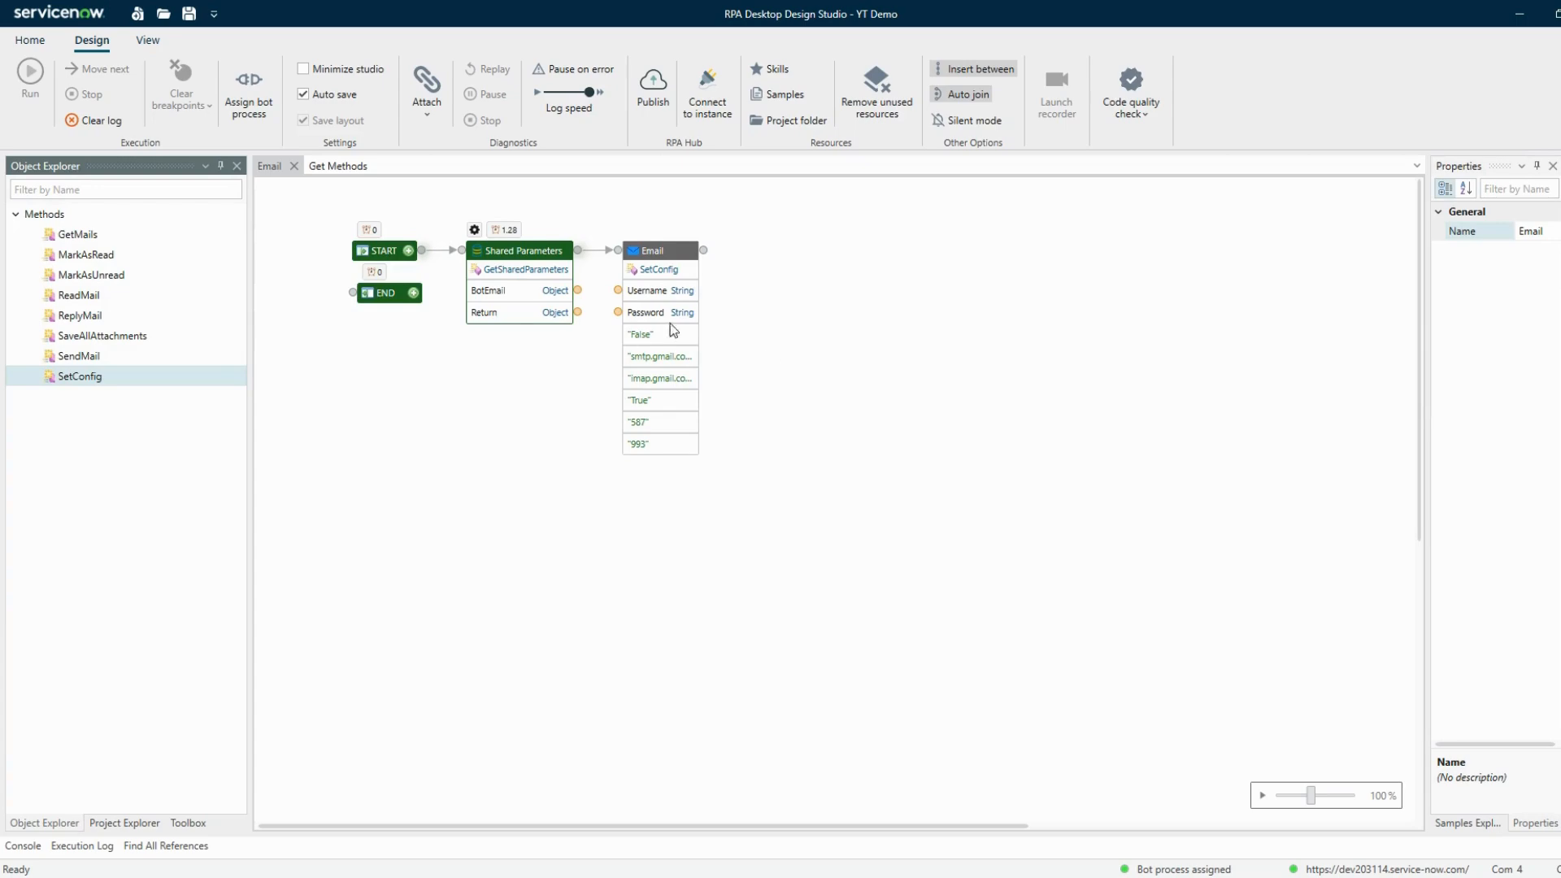
{"action": "left_click", "coordinate": [650, 297]}
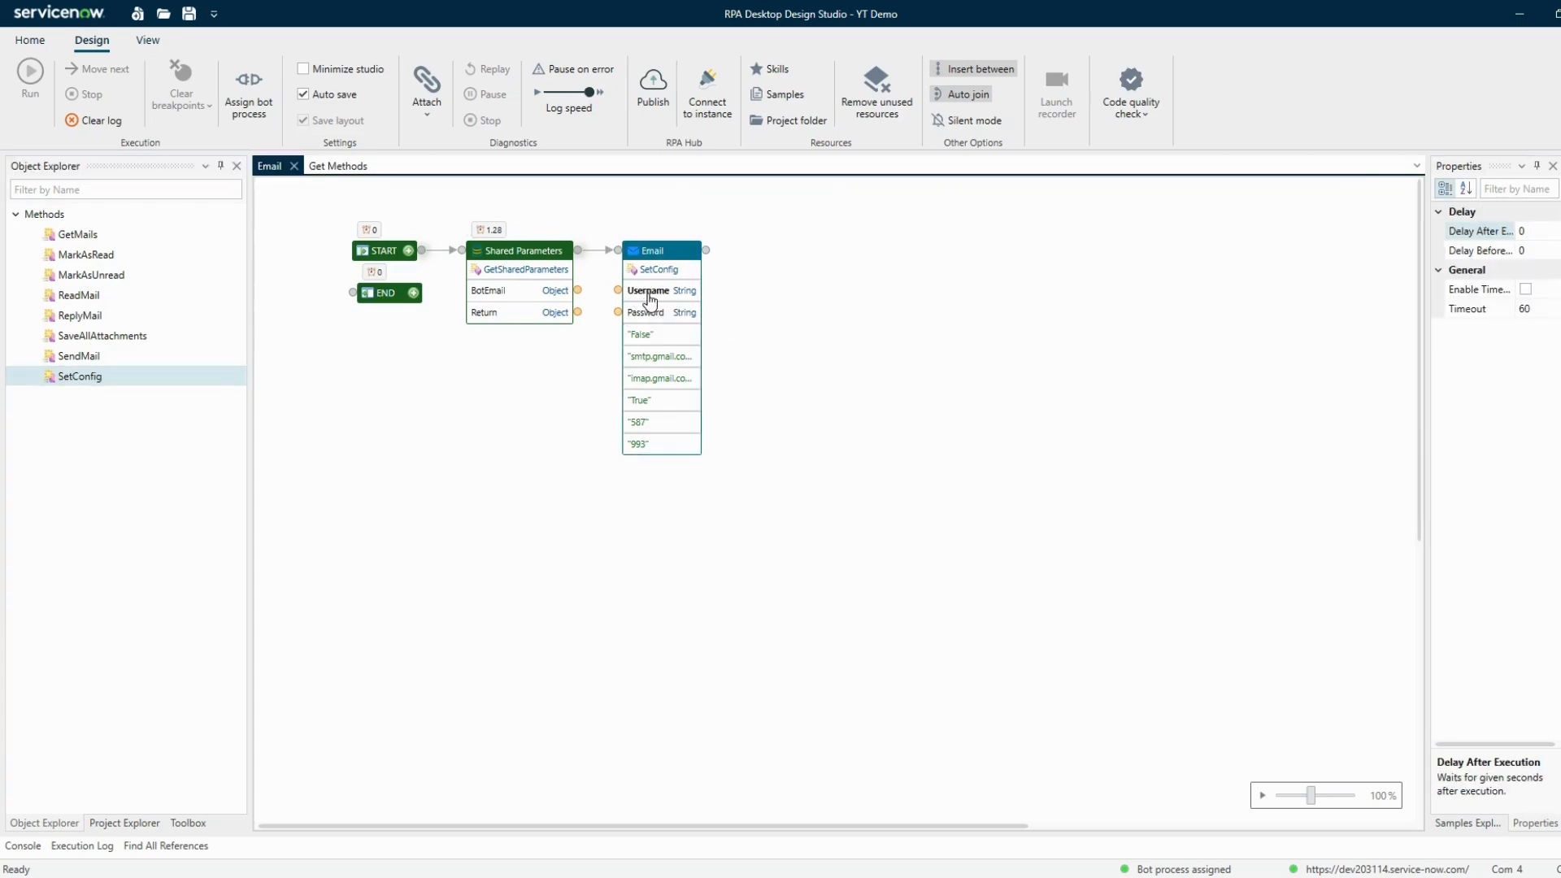
{"action": "left_click", "coordinate": [592, 376]}
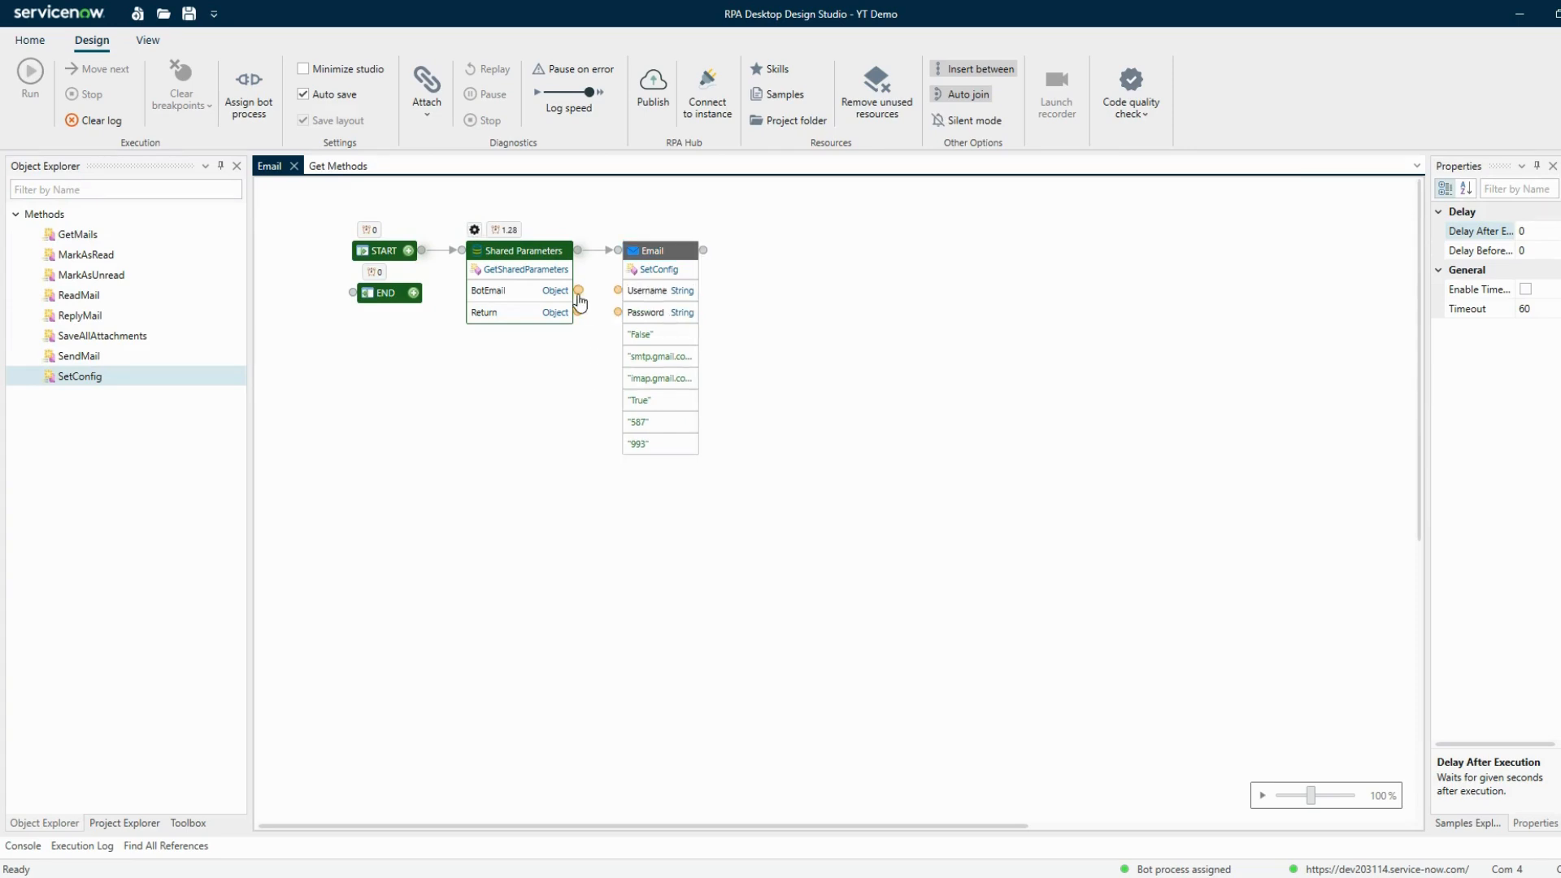
{"action": "left_click_drag", "start_coordinate": [575, 296], "coordinate": [668, 254]}
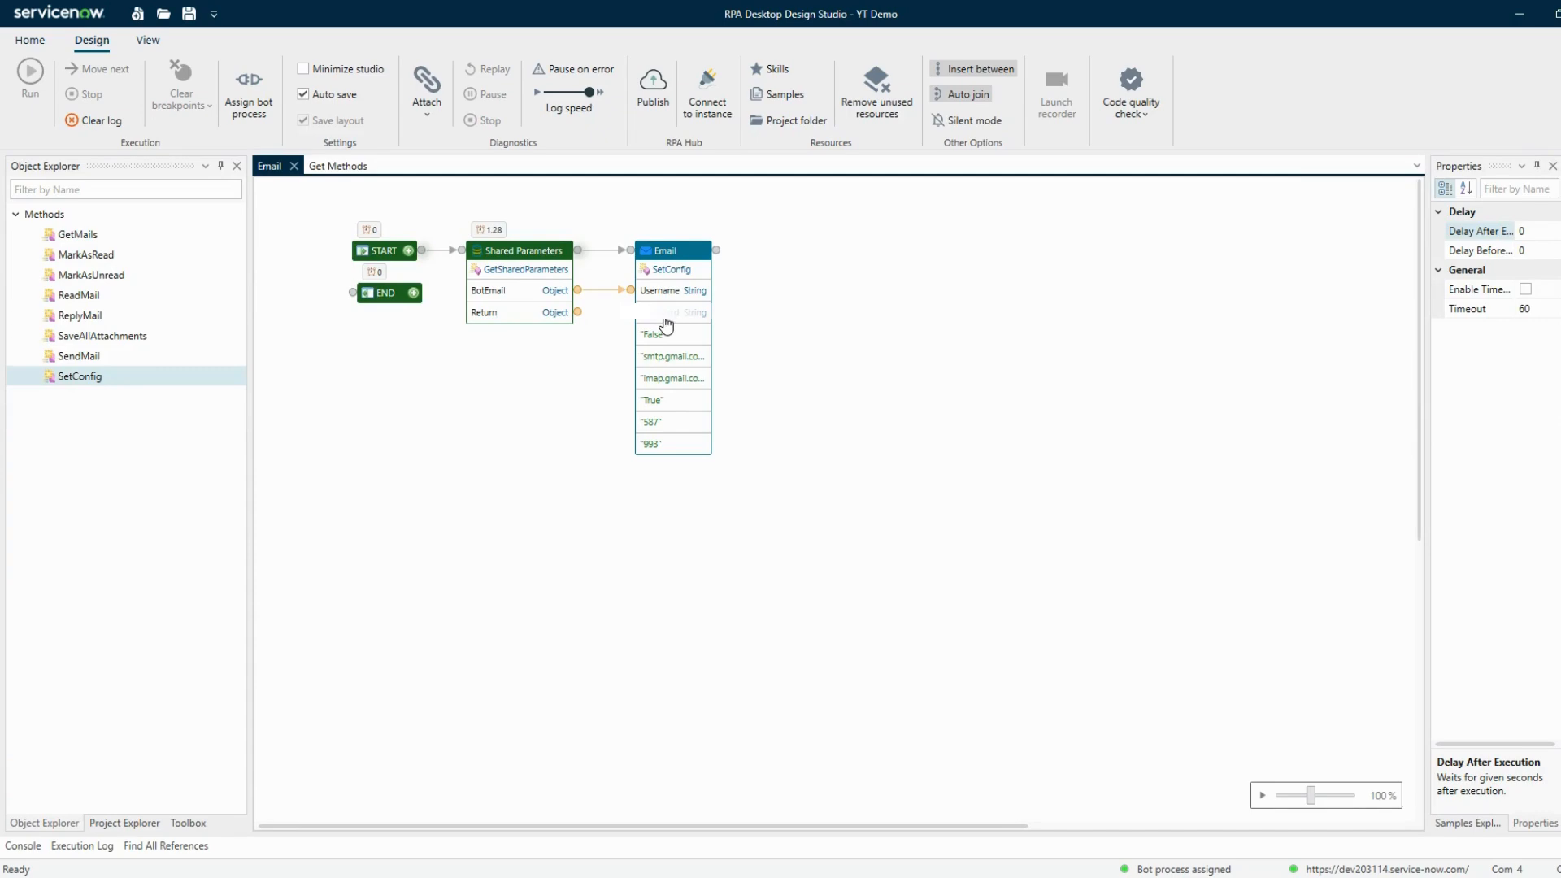
Enter the email account password in the Password input of the SetConfig component.
{"action": "left_click", "coordinate": [665, 320]}
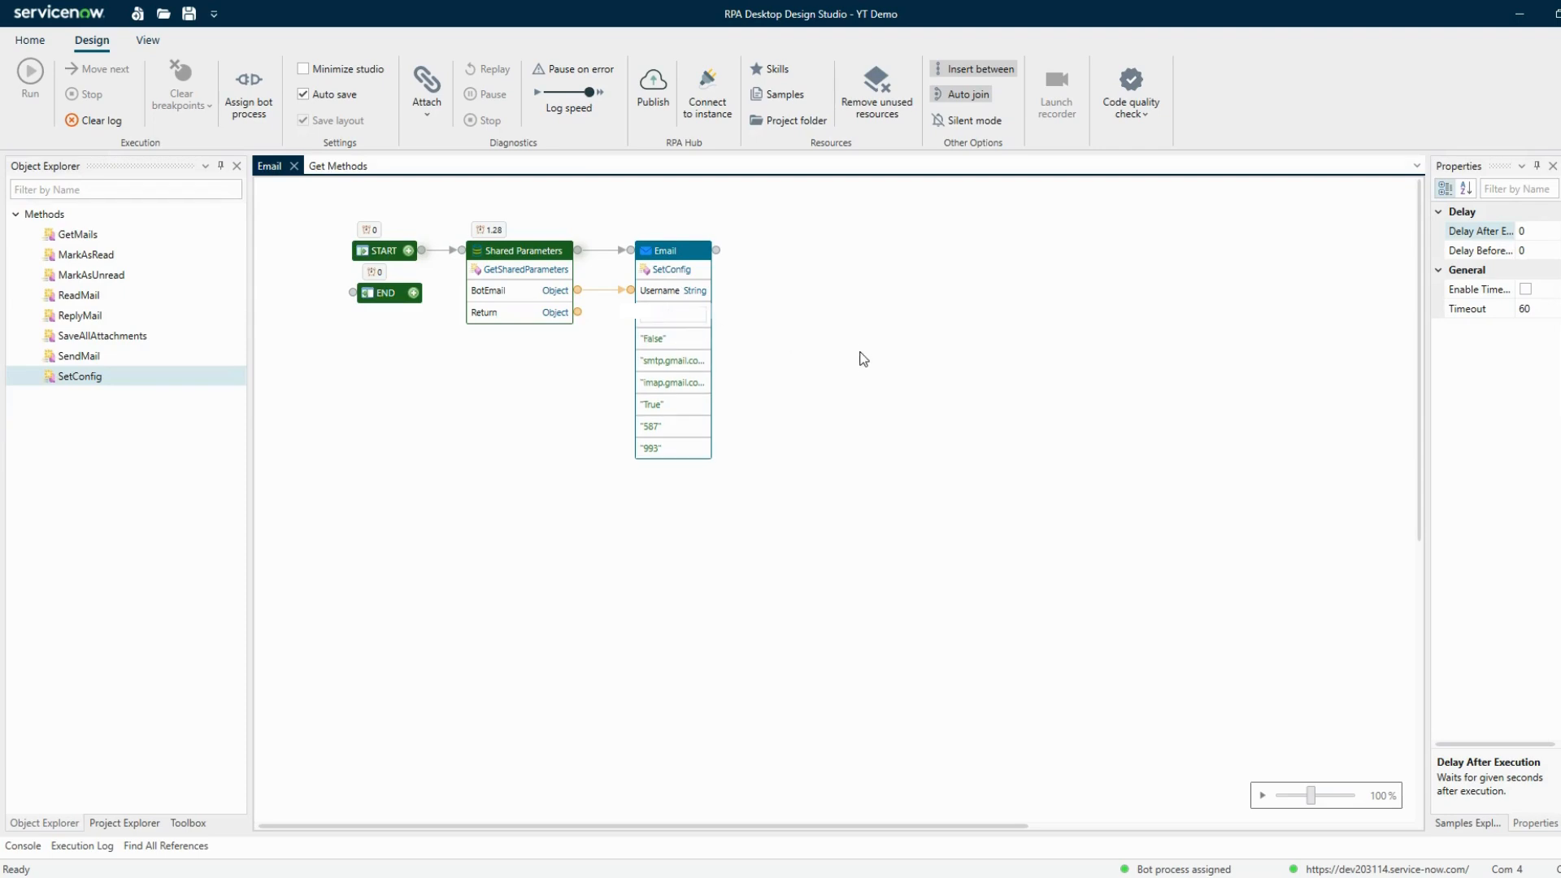
{"action": "left_click", "coordinate": [770, 363]}
{"action": "left_click", "coordinate": [671, 326]}
Switch to RPA Hub in the browser and view the Robot Cred credential set of YT Bot Process.
{"action": "left_click", "coordinate": [167, 876]}
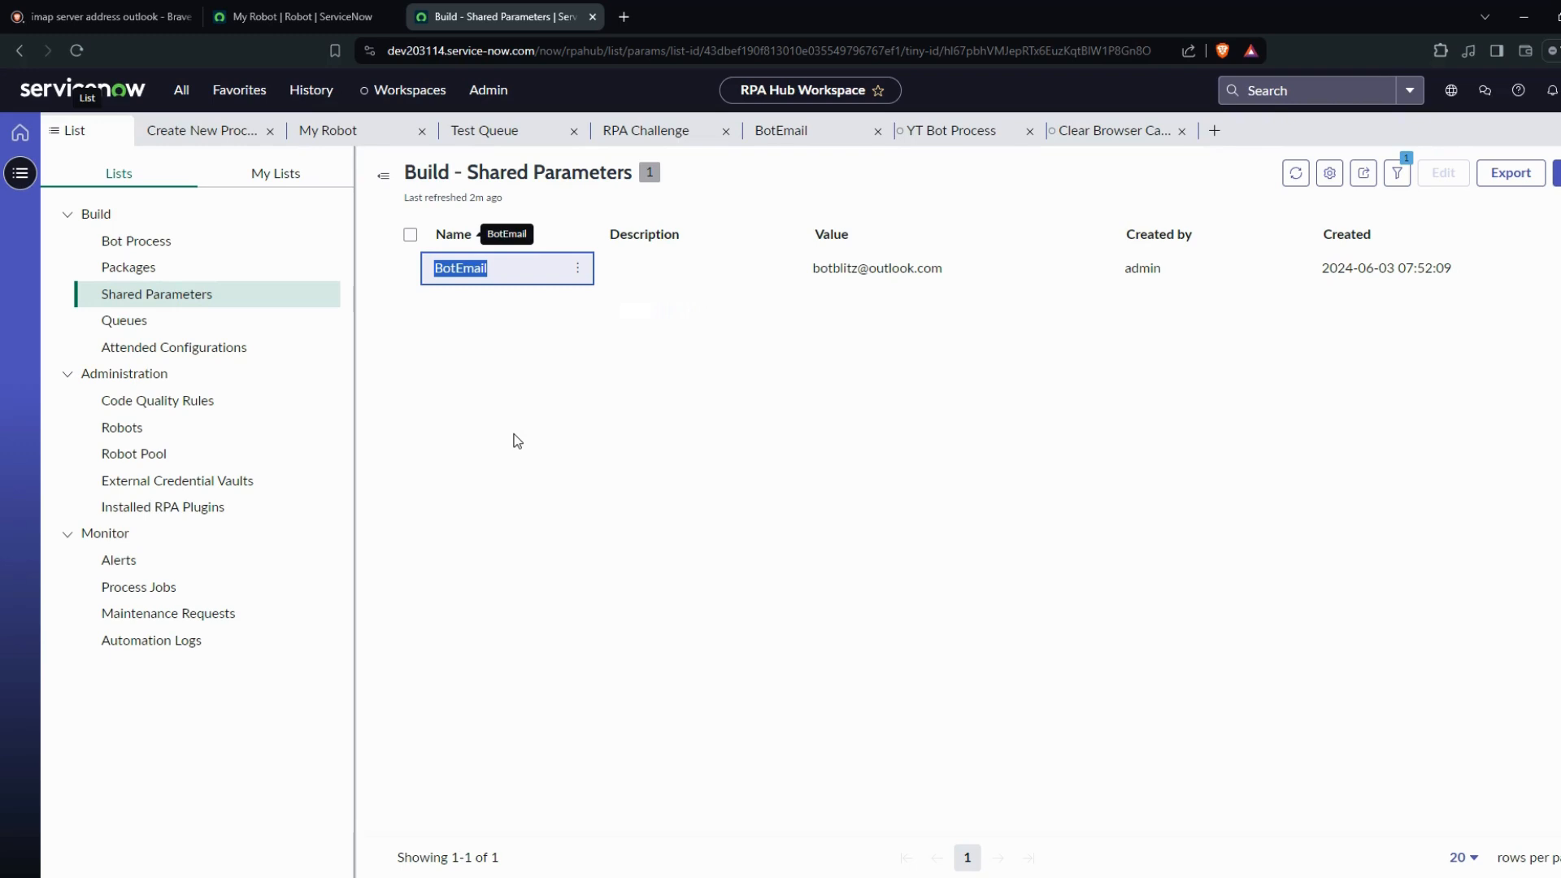
{"action": "left_click", "coordinate": [960, 133]}
{"action": "left_click", "coordinate": [349, 299]}
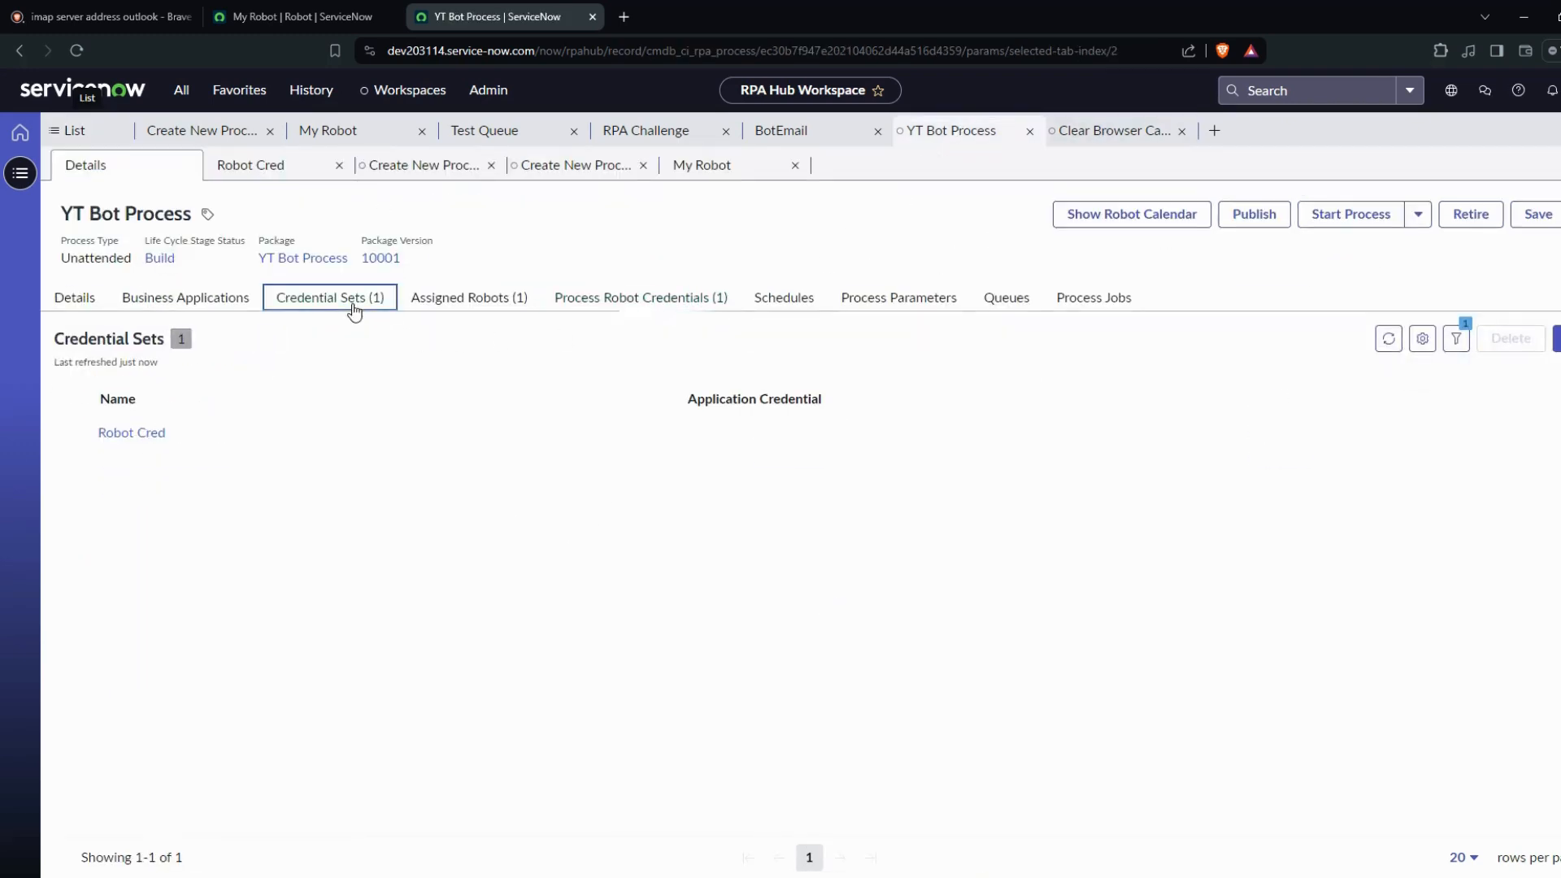
{"action": "left_click", "coordinate": [159, 438]}
{"action": "left_click", "coordinate": [190, 252]}
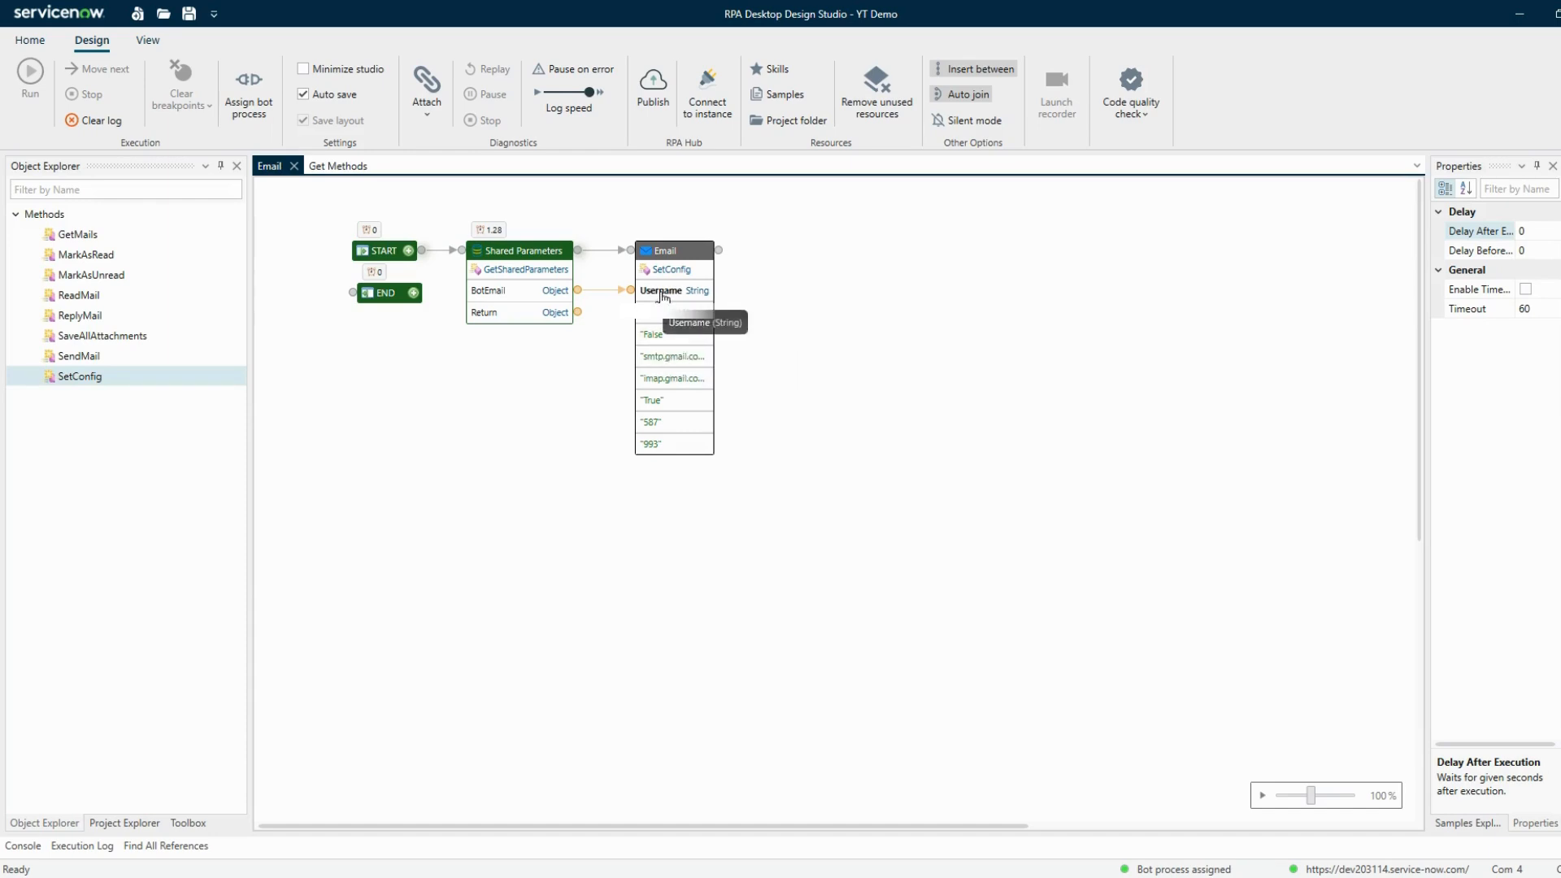
Inspect the SMTP and IMAP server values of the SetConfig component in RPA Desktop Design Studio.
{"action": "double_click", "coordinate": [659, 355]}
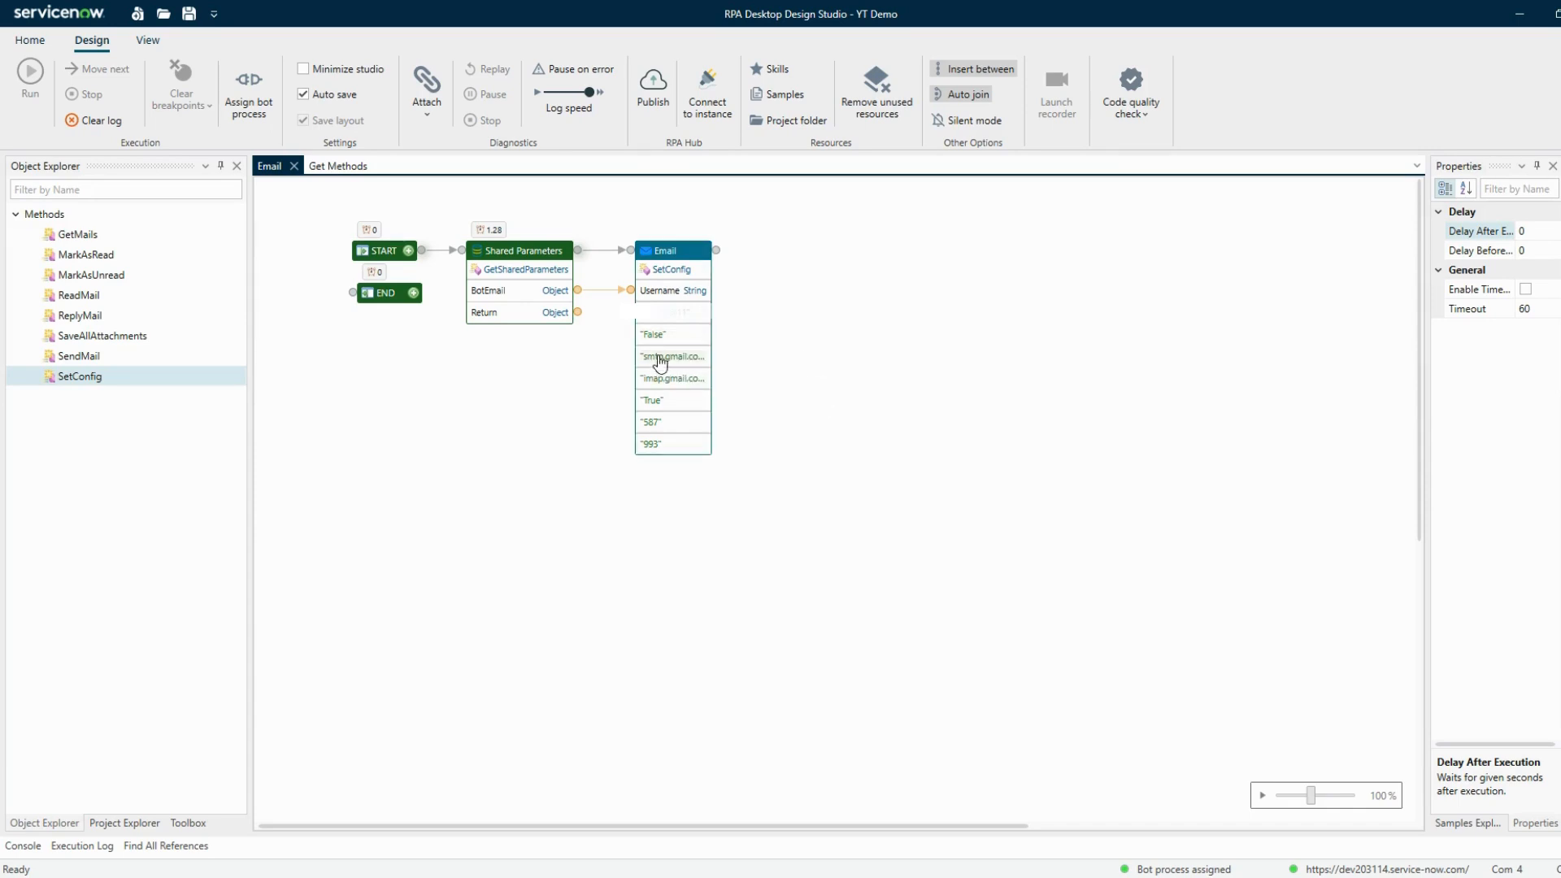
{"action": "left_click_drag", "start_coordinate": [664, 360], "coordinate": [733, 378]}
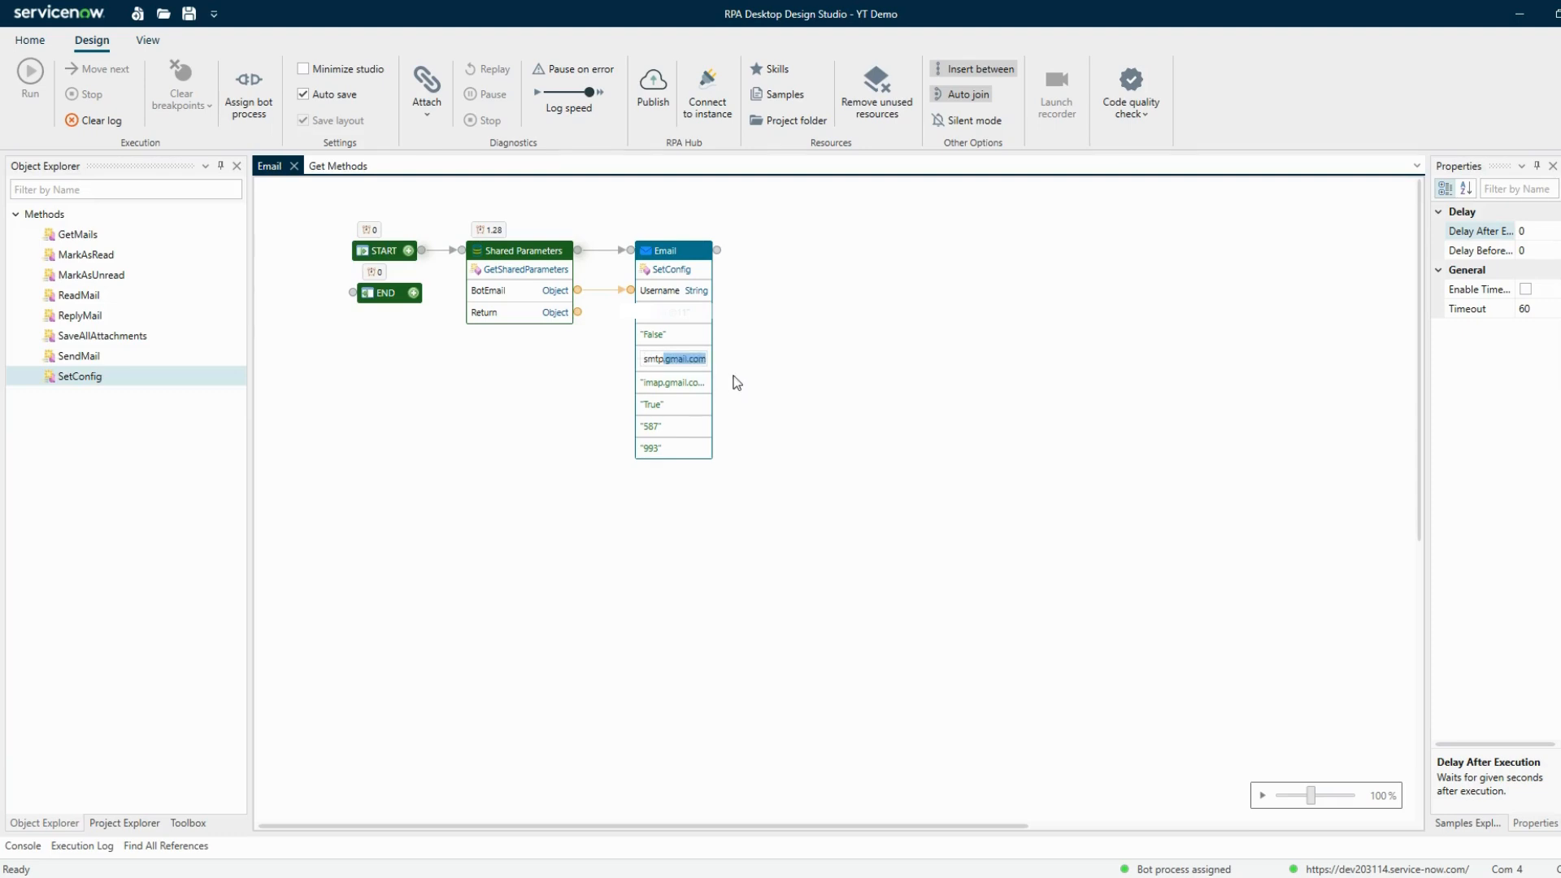
{"action": "left_click", "coordinate": [734, 378]}
{"action": "left_click", "coordinate": [682, 385]}
{"action": "double_click", "coordinate": [684, 379]}
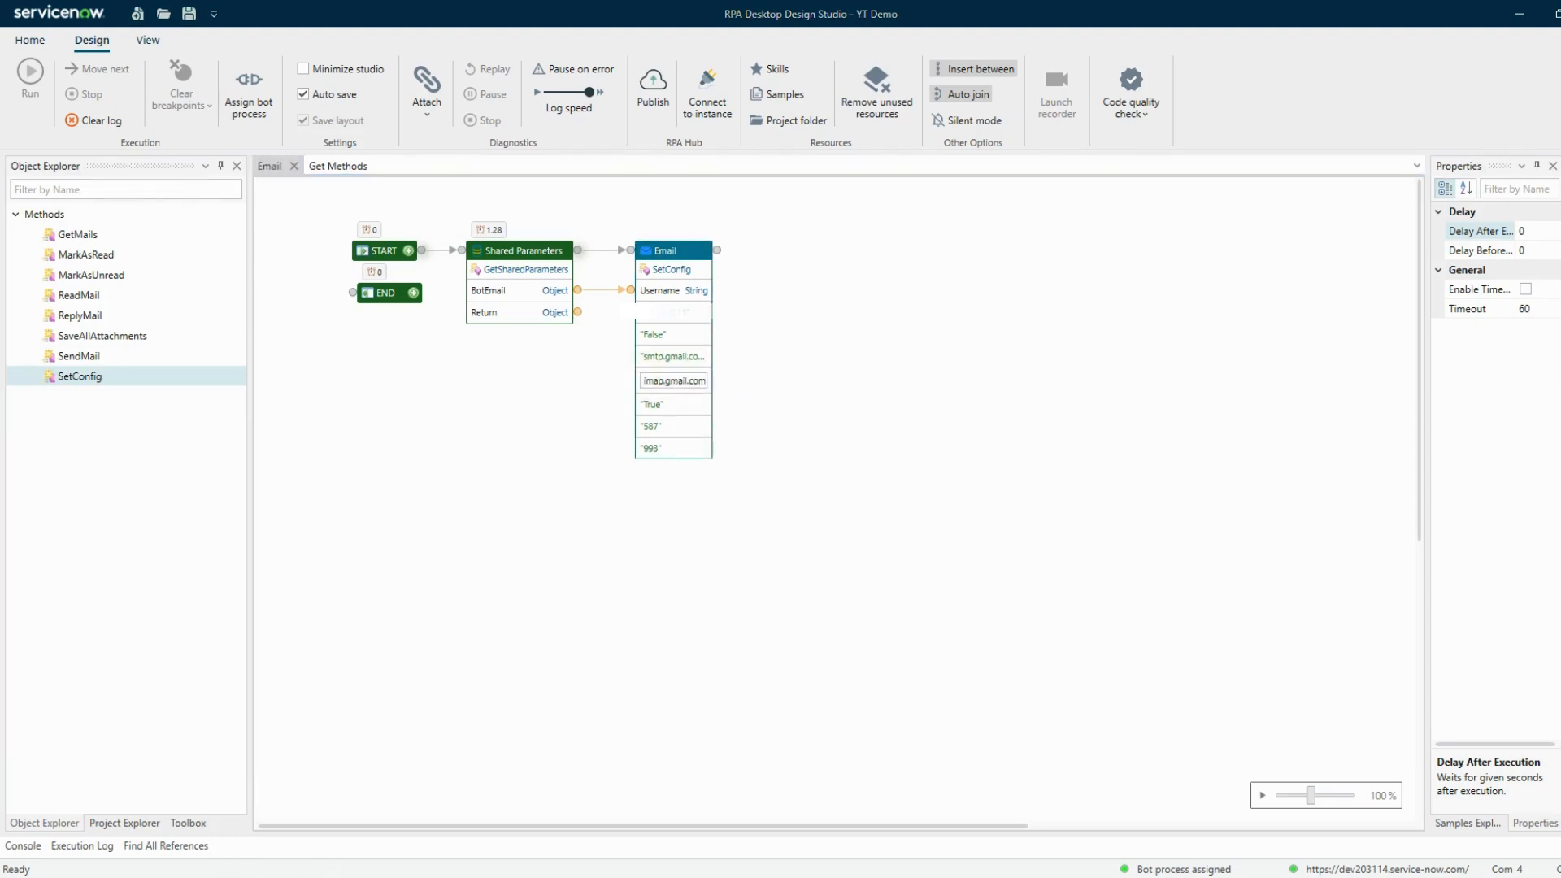
Switch to the browser, search for "smtp server address outlook" and copy the address smtp.office365.com.
{"action": "key", "text": "alt+Tab"}
{"action": "left_click", "coordinate": [89, 17]}
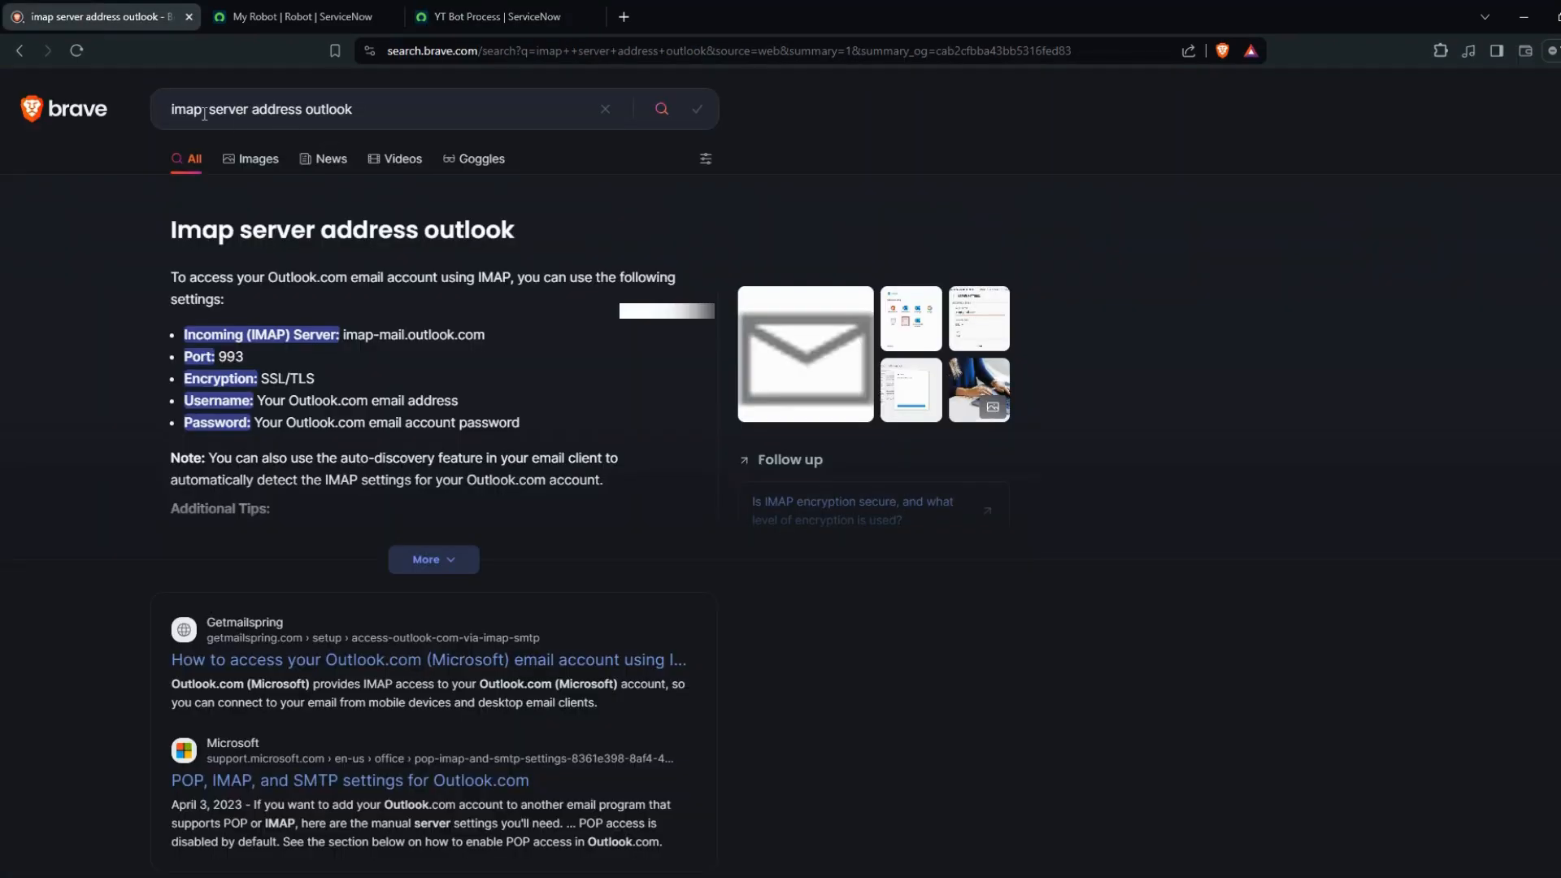
{"action": "left_click_drag", "start_coordinate": [205, 112], "coordinate": [122, 105]}
{"action": "key", "text": "BackSpace"}
{"action": "type", "text": "smtp"}
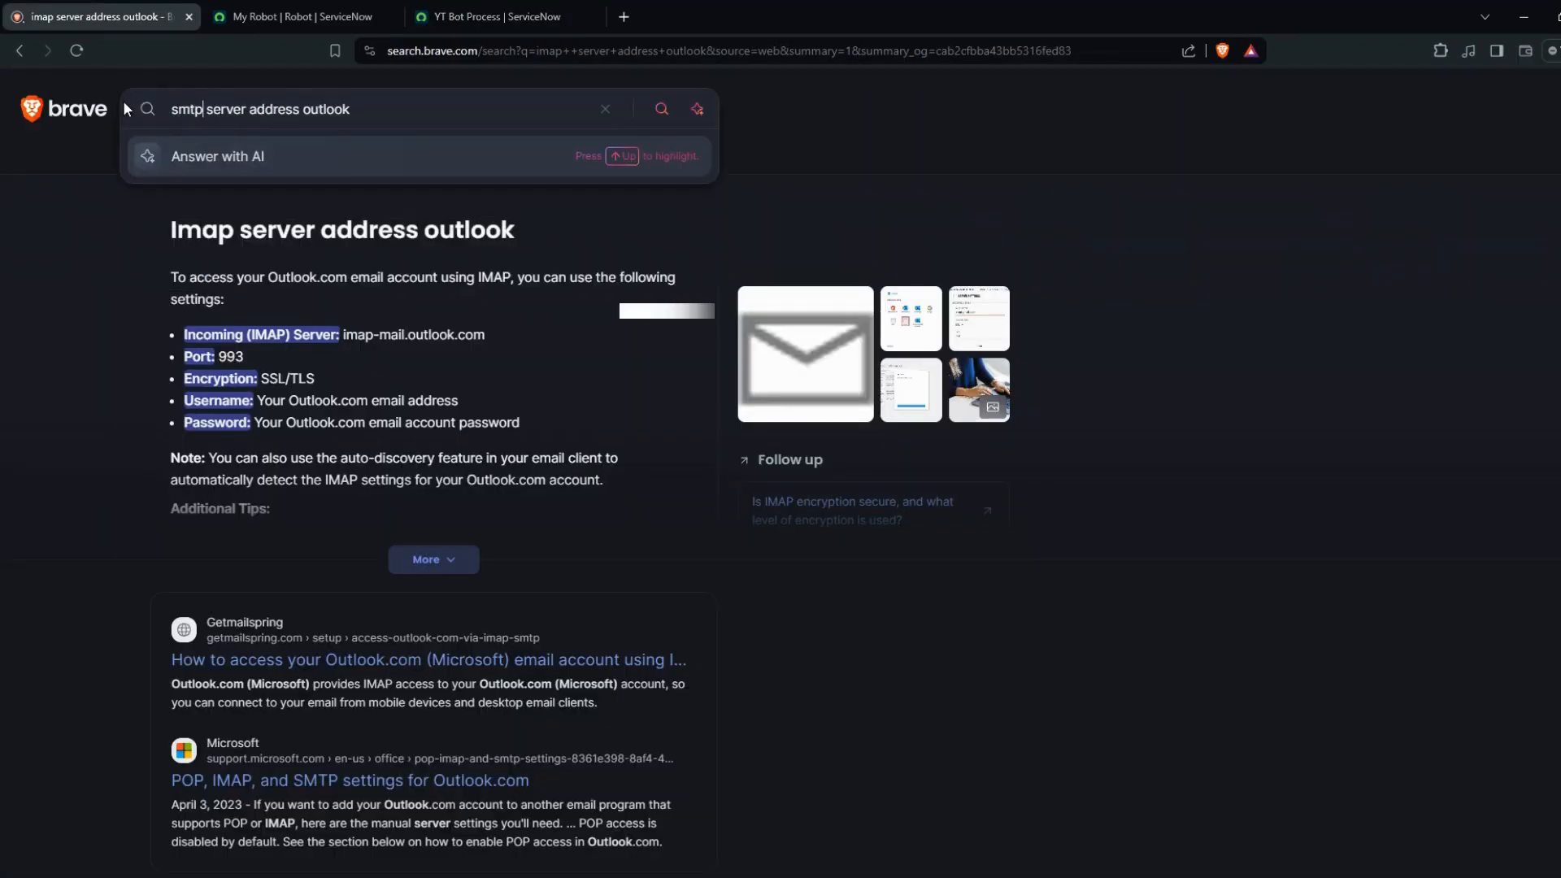
{"action": "key", "text": "Return"}
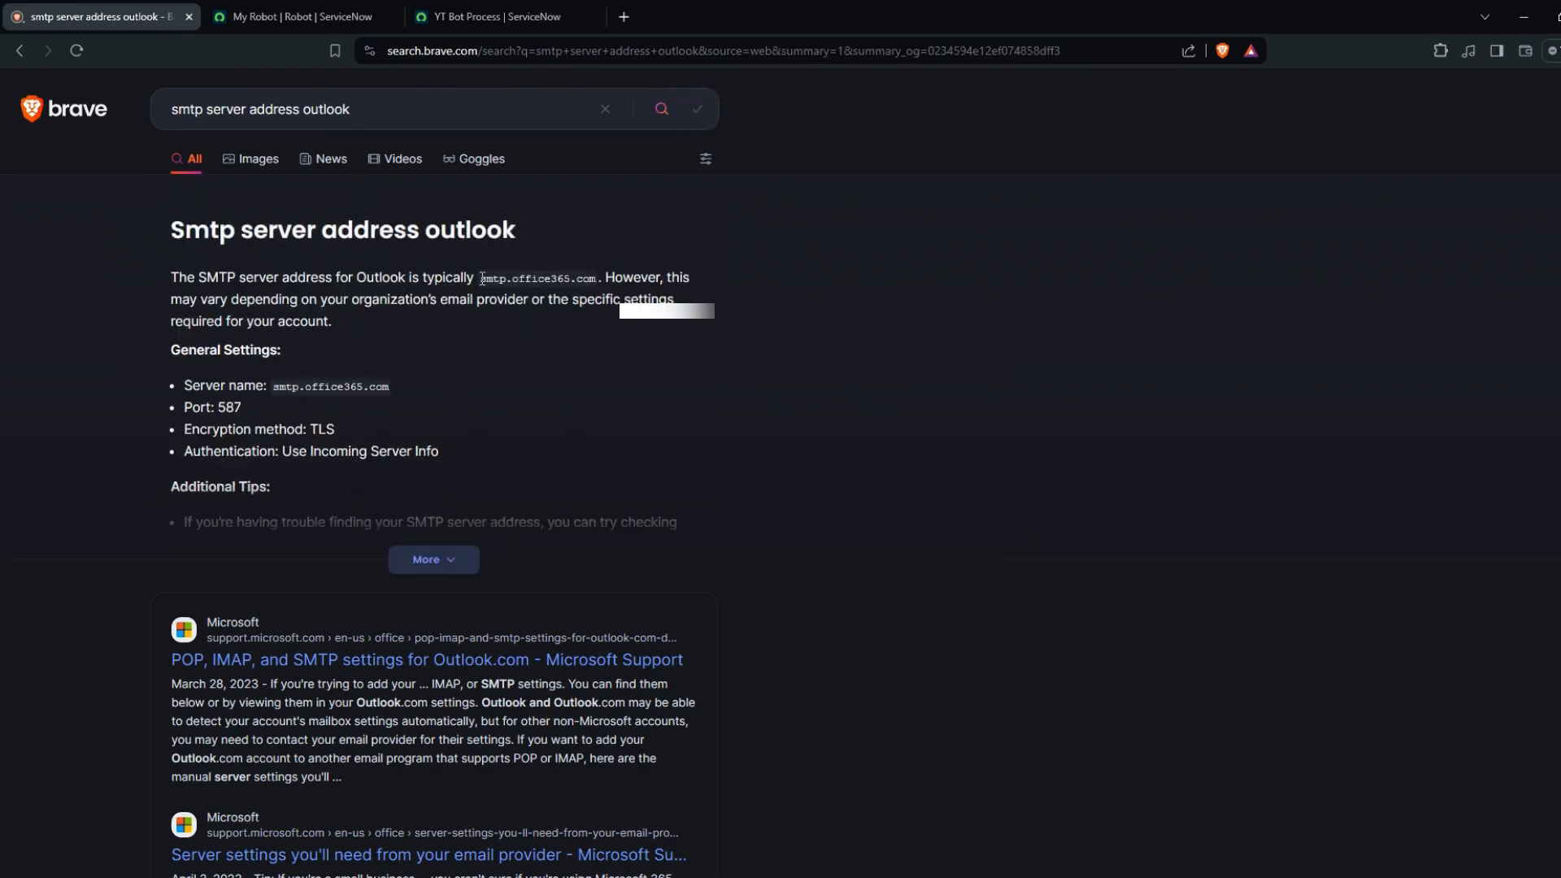
{"action": "left_click_drag", "start_coordinate": [479, 279], "coordinate": [599, 280]}
{"action": "key", "text": "ctrl+c"}
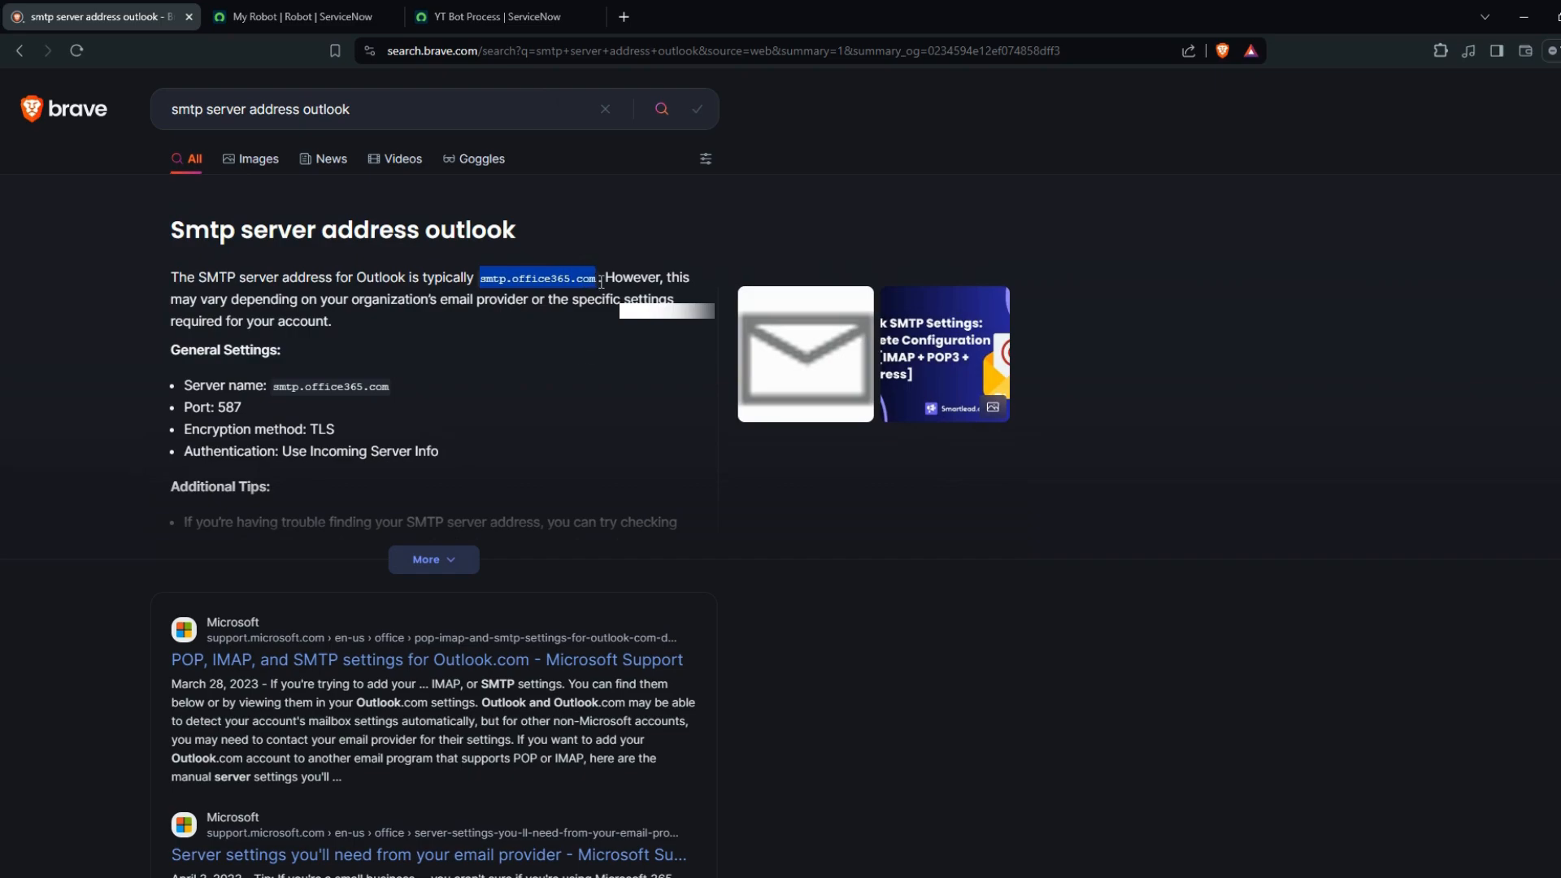
Switch back to RPA Desktop Design Studio and set the SetConfig SMTP server to smtp.office365.com.
{"action": "key", "text": "alt+Tab"}
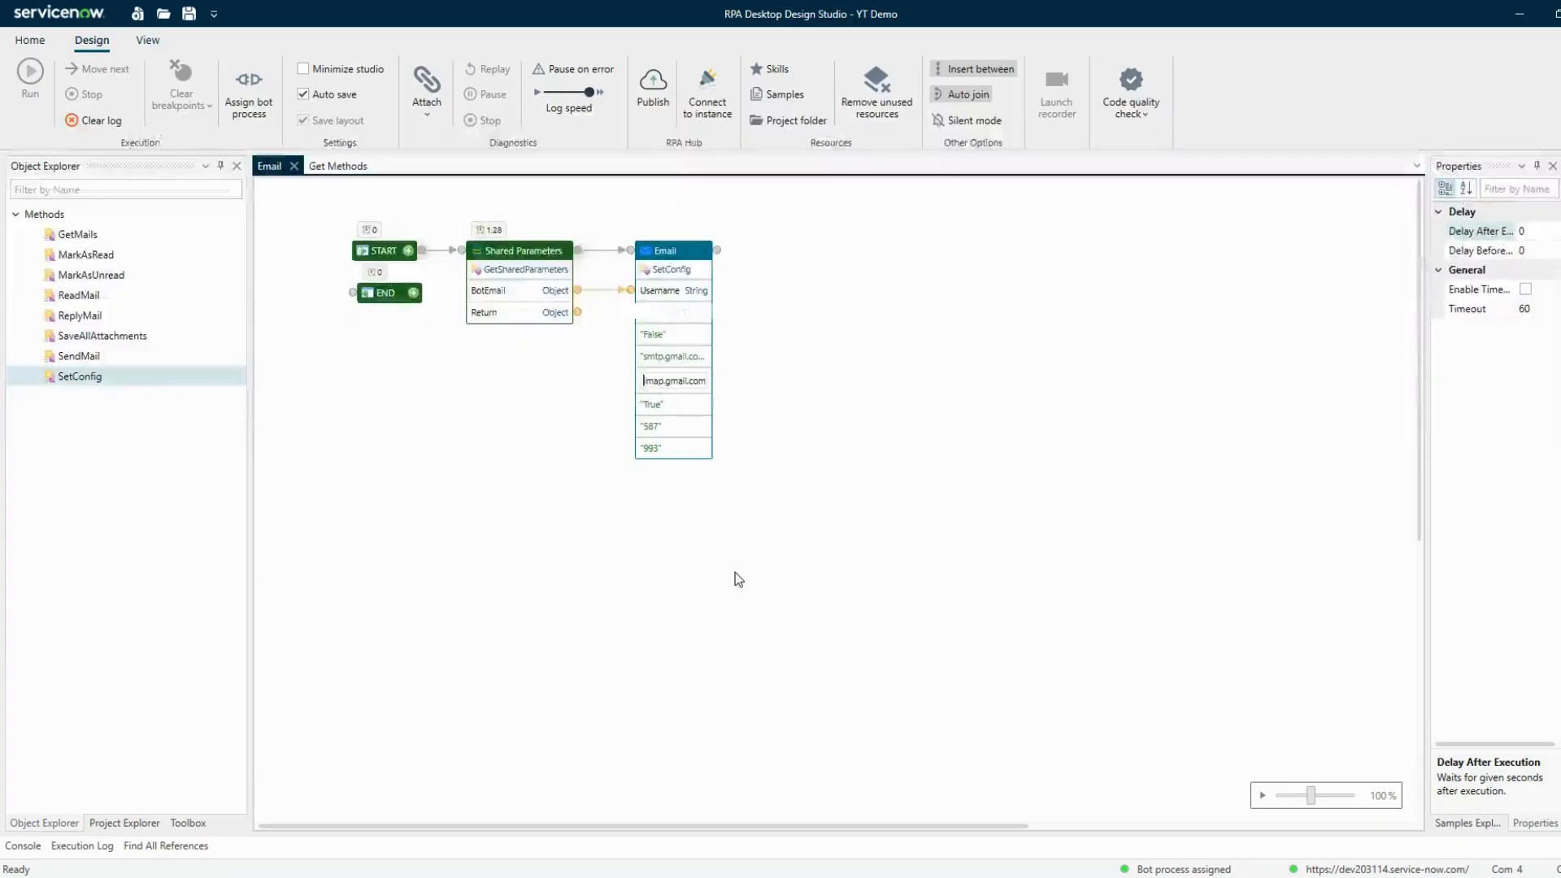
{"action": "double_click", "coordinate": [674, 360]}
{"action": "key", "text": "ctrl+a"}
{"action": "key", "text": "ctrl+v"}
{"action": "left_click", "coordinate": [837, 374]}
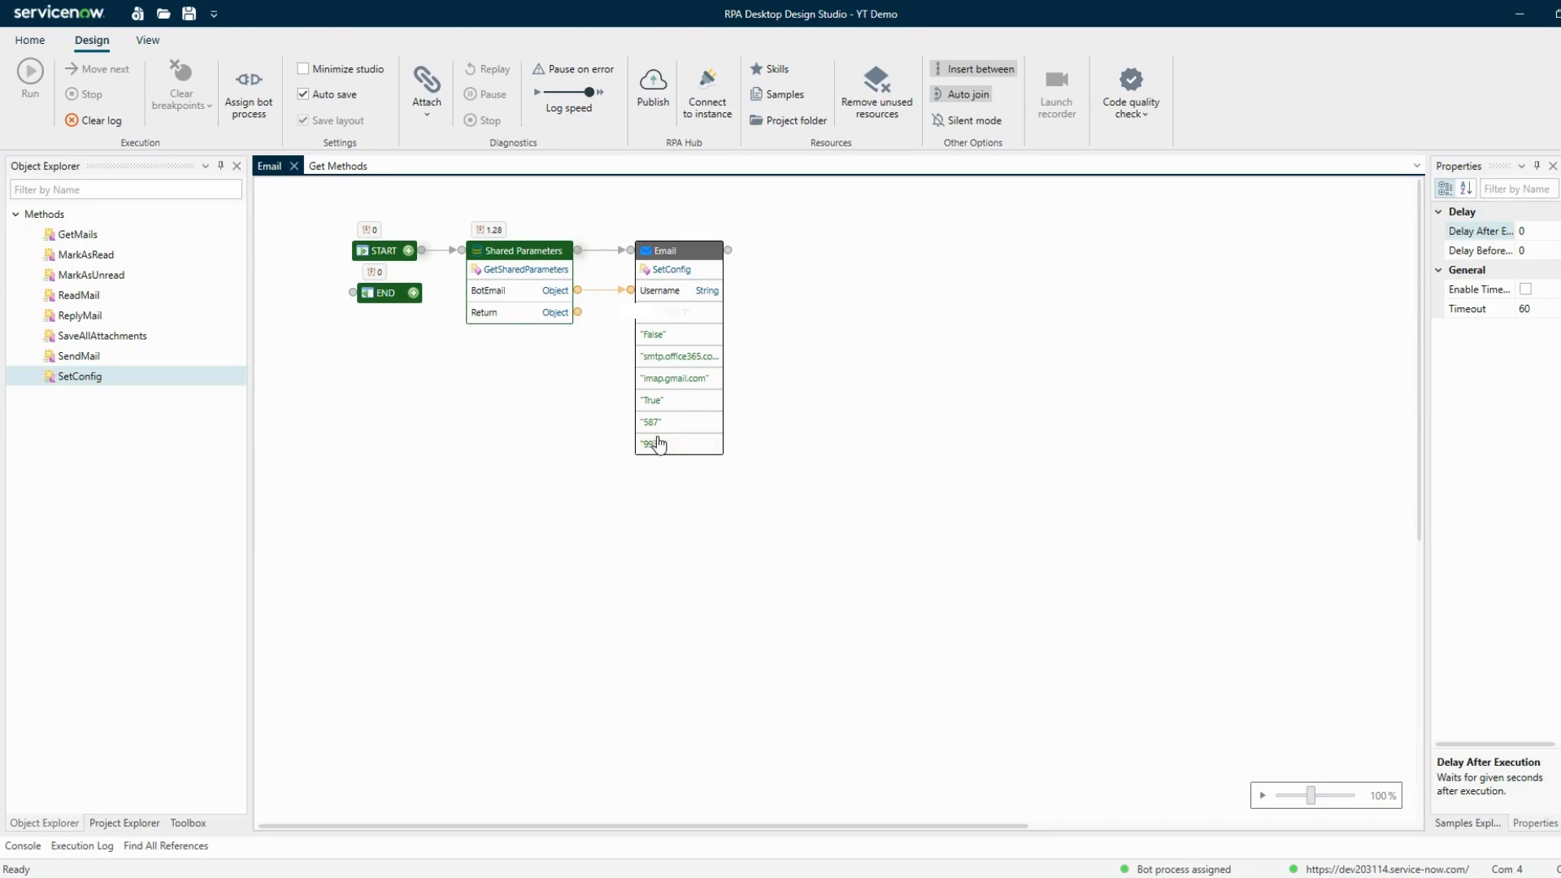
Check the SMTP port in the browser's search answer against the port value in SetConfig.
{"action": "key", "text": "alt+Tab"}
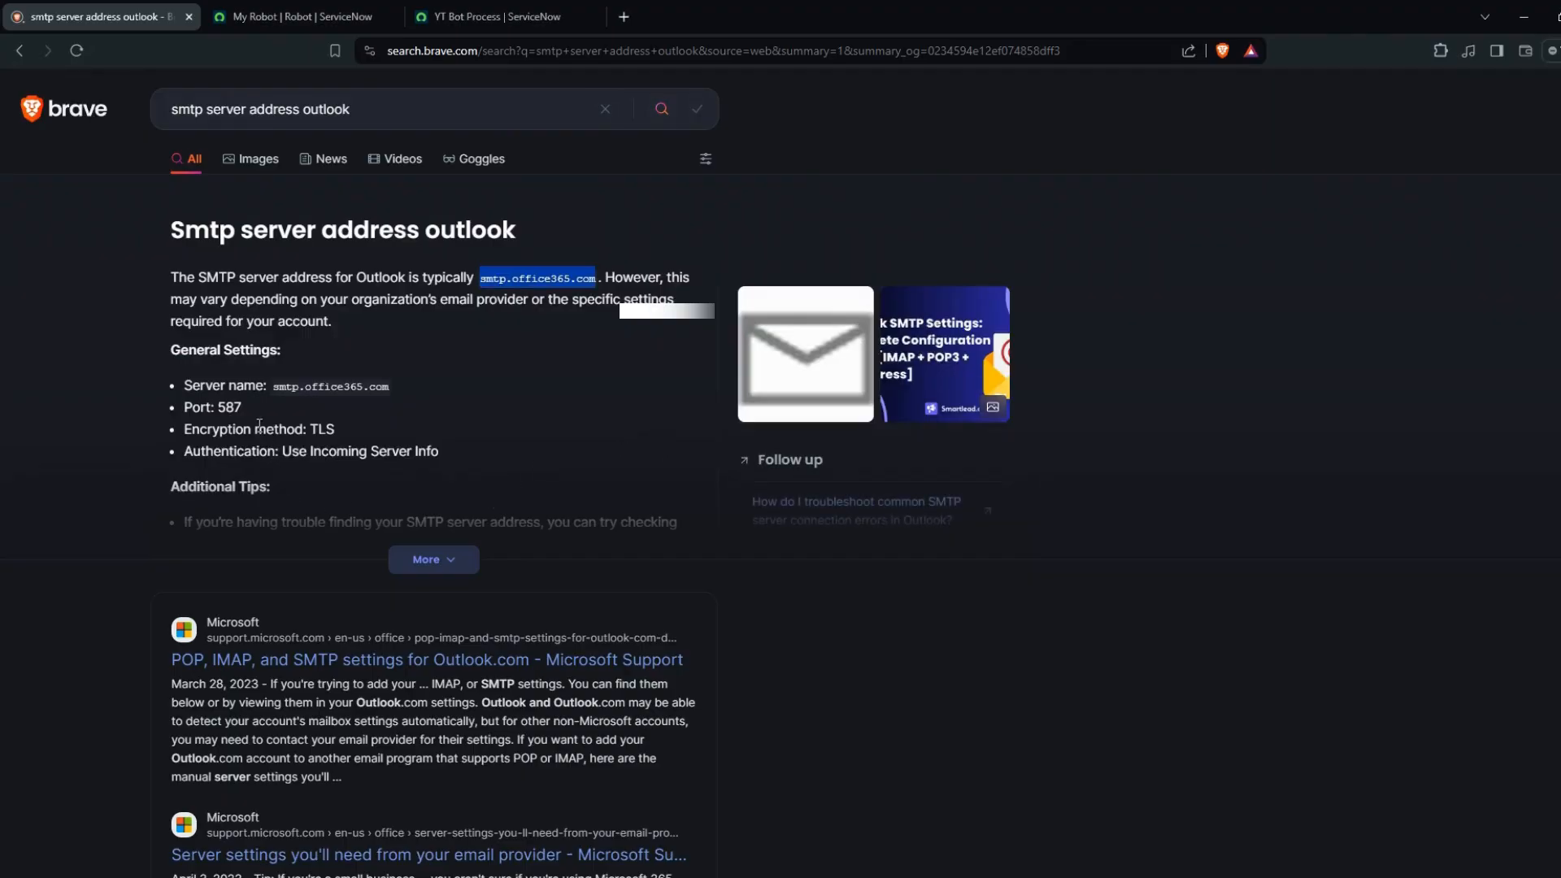
{"action": "left_click_drag", "start_coordinate": [243, 407], "coordinate": [218, 407]}
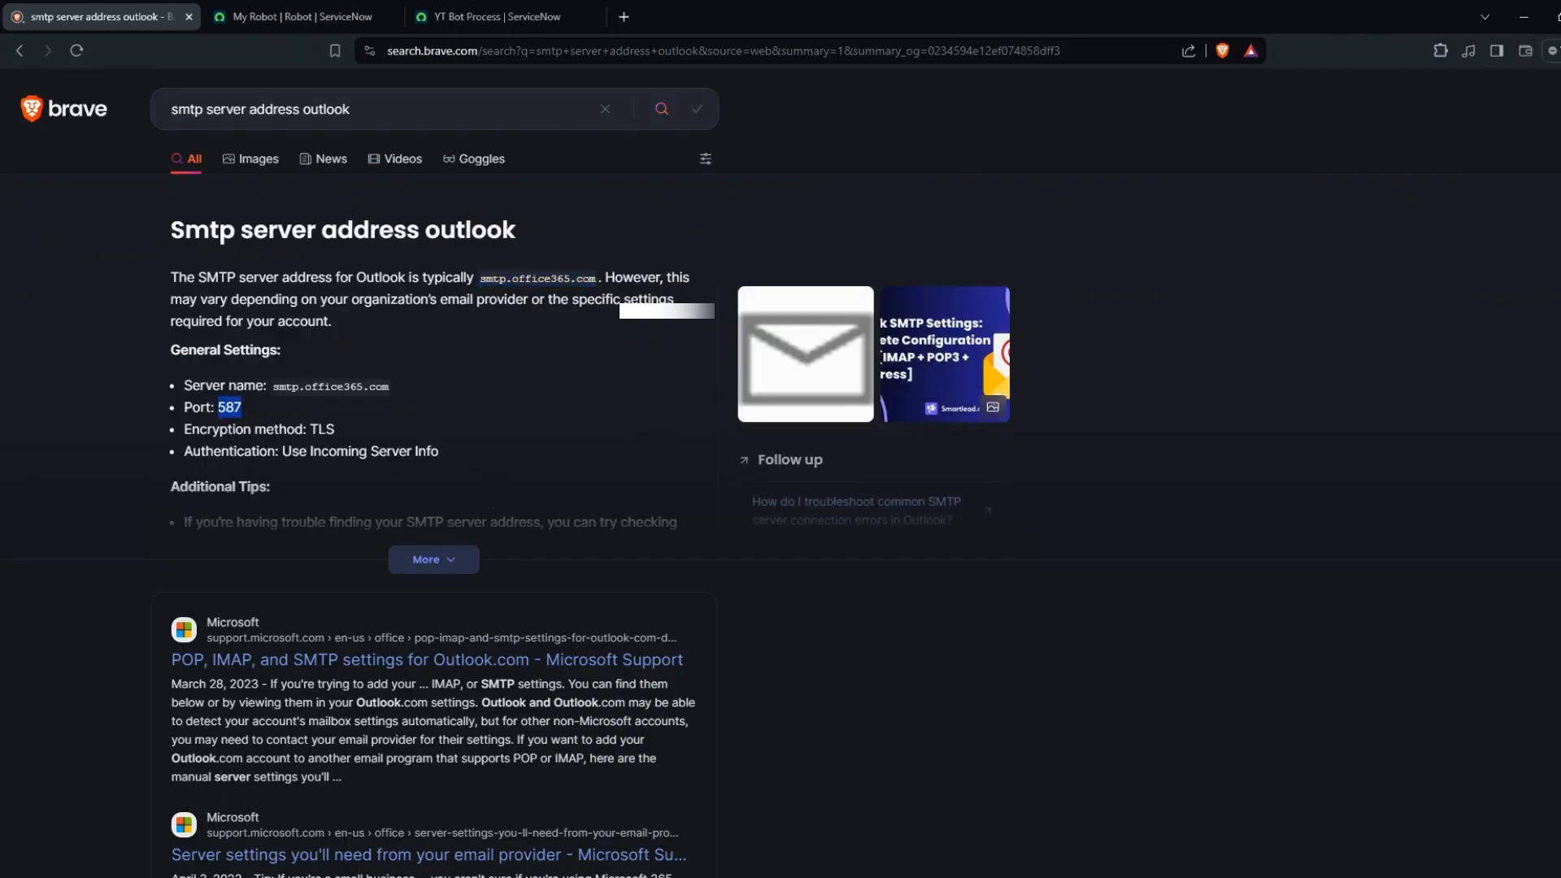
{"action": "key", "text": "alt+Tab"}
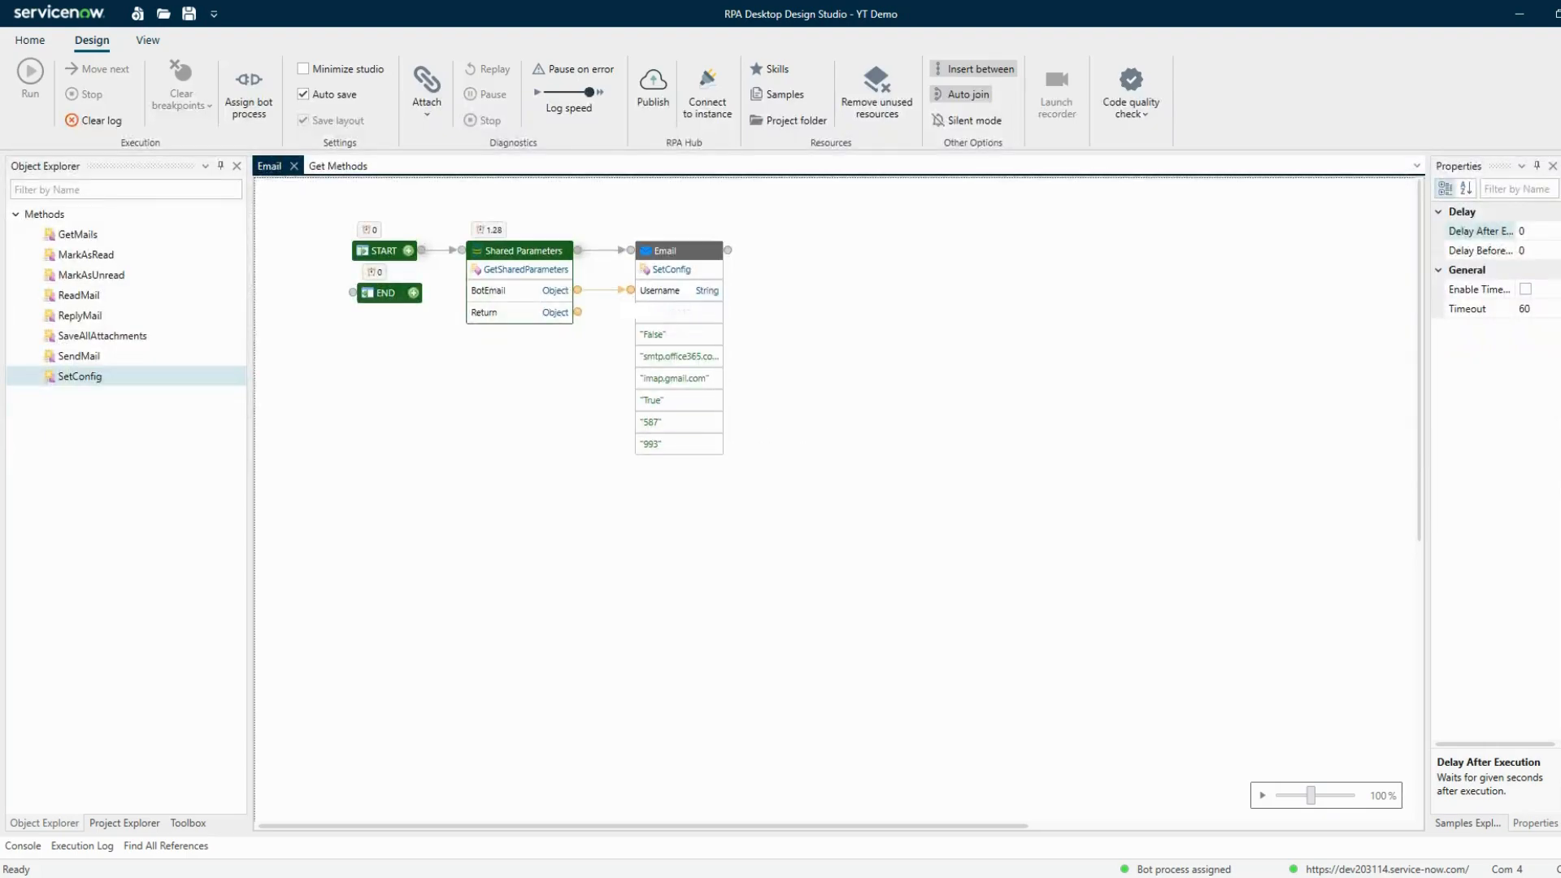
Switch to the browser, search for "imap server address outlook" and copy the address imap-mail.outlook.com.
{"action": "key", "text": "alt+Tab"}
{"action": "left_click", "coordinate": [195, 112]}
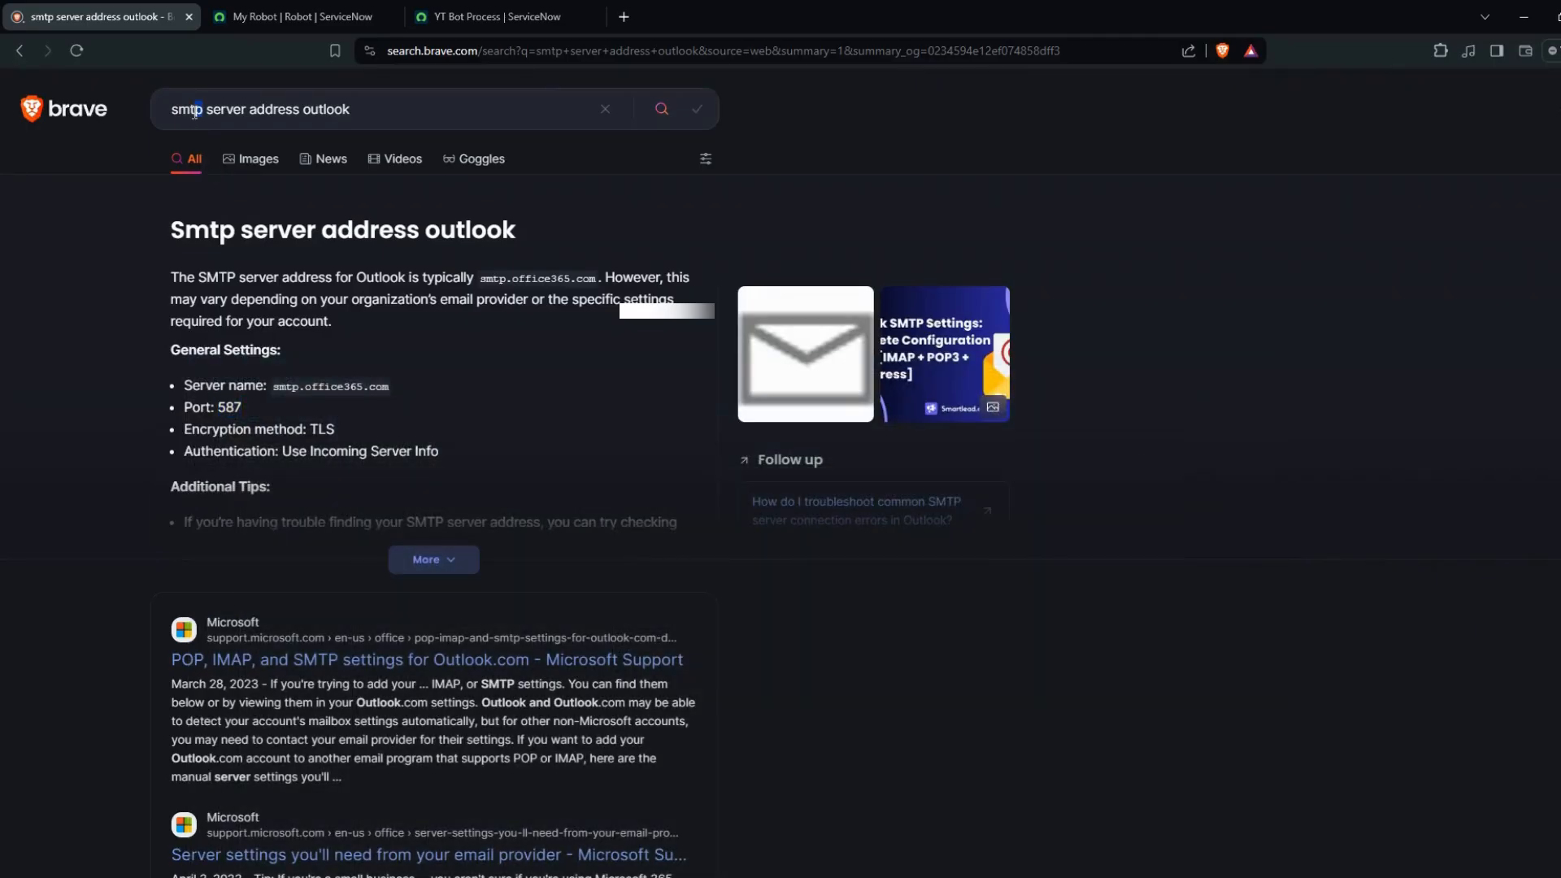
{"action": "double_click", "coordinate": [195, 112]}
{"action": "type", "text": "imap"}
{"action": "key", "text": "Return"}
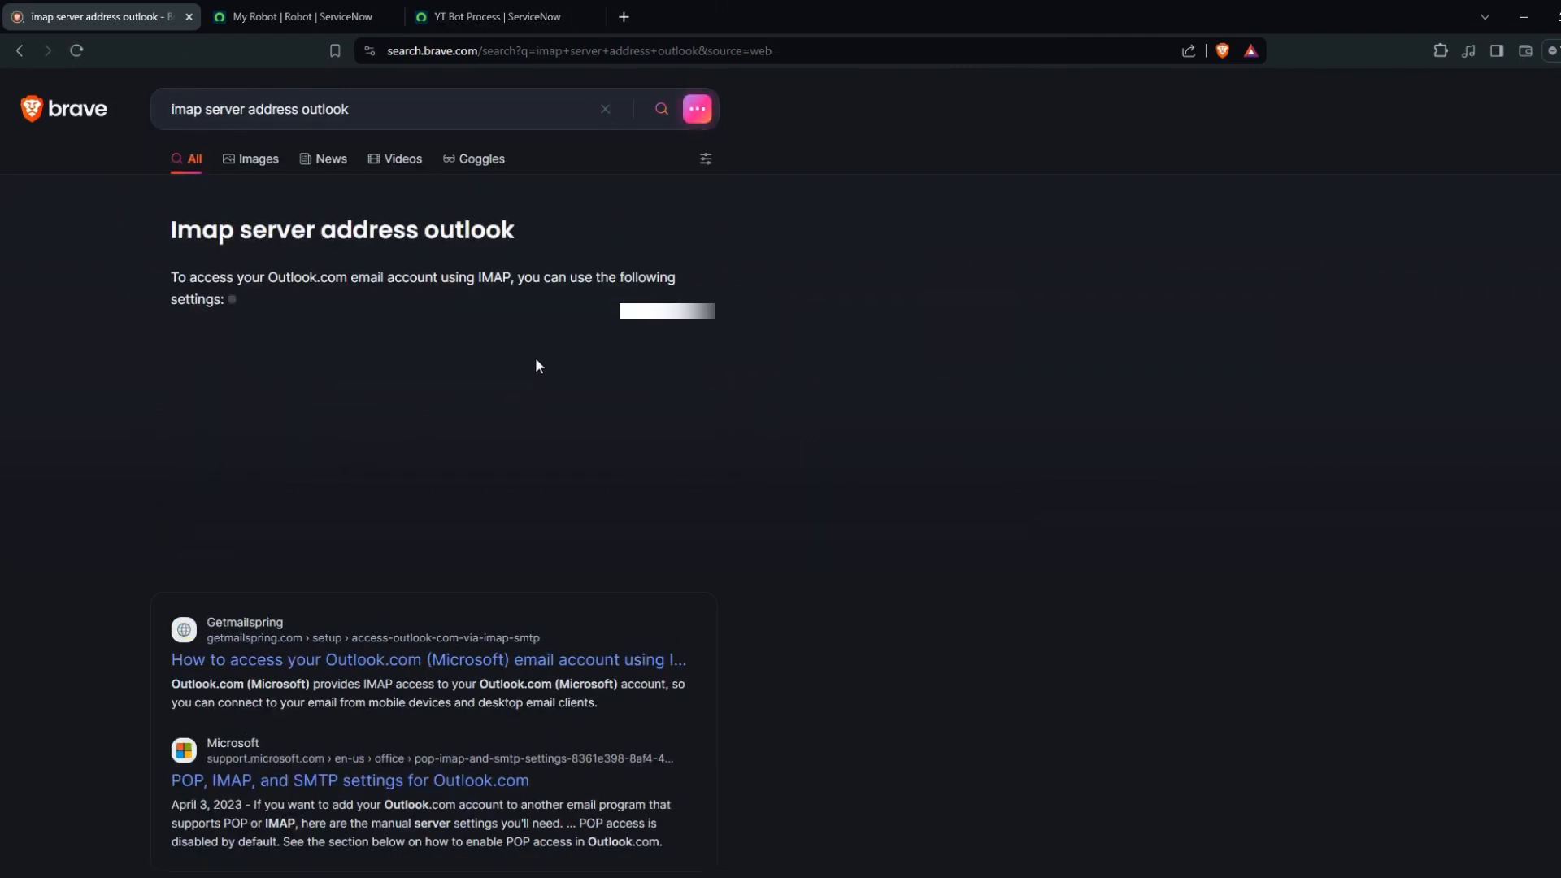
{"action": "left_click_drag", "start_coordinate": [485, 335], "coordinate": [344, 336]}
{"action": "key", "text": "ctrl+c"}
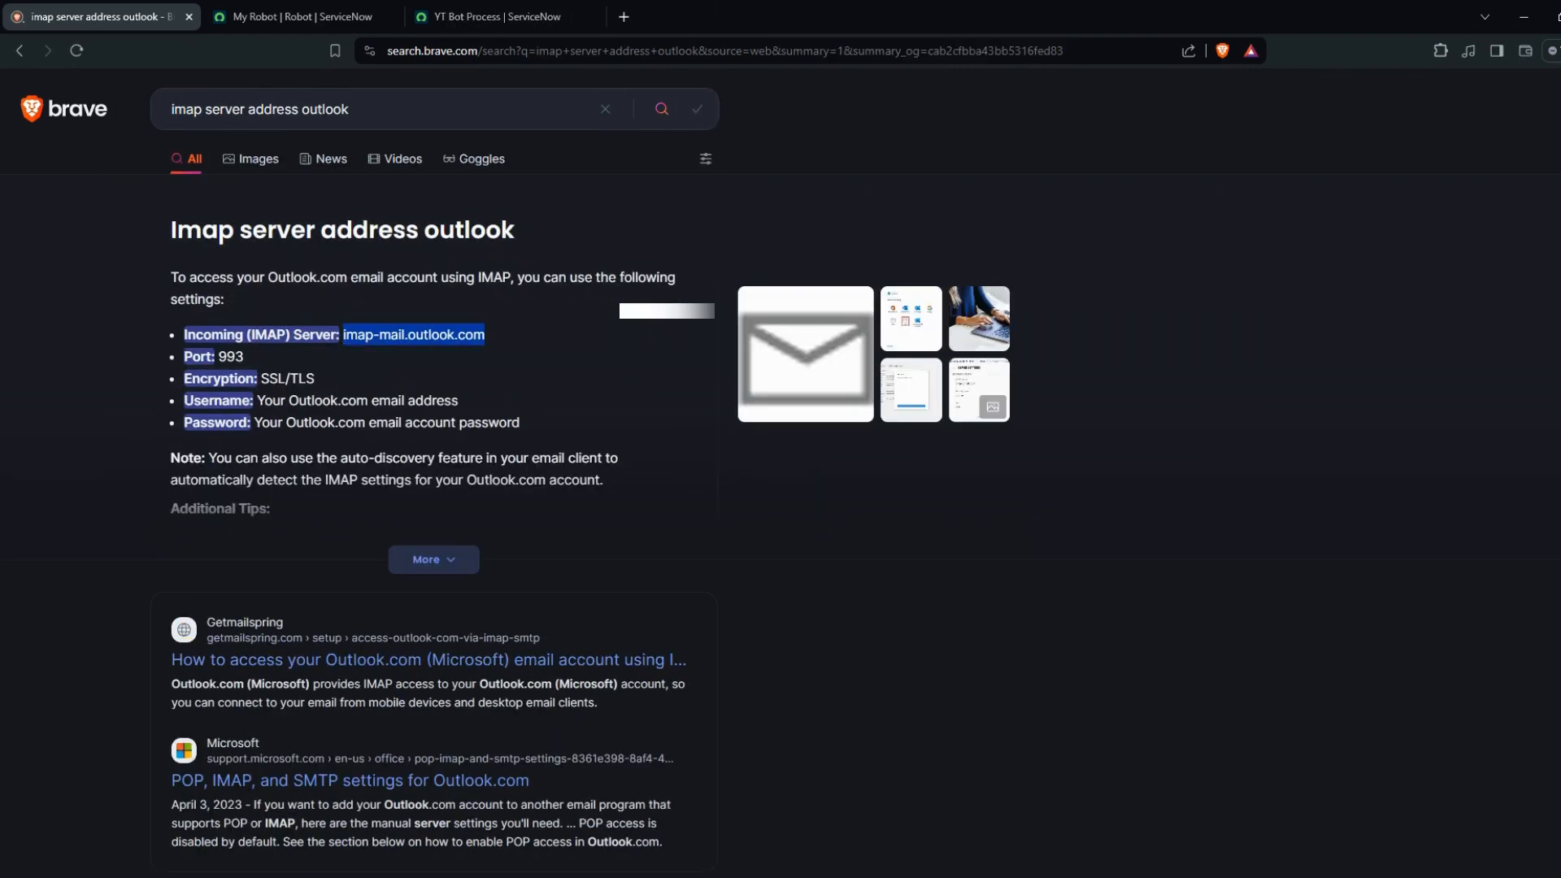
Switch back to RPA Desktop Design Studio and set the SetConfig IMAP server to imap-mail.outlook.com.
{"action": "key", "text": "alt+Tab"}
{"action": "double_click", "coordinate": [672, 381]}
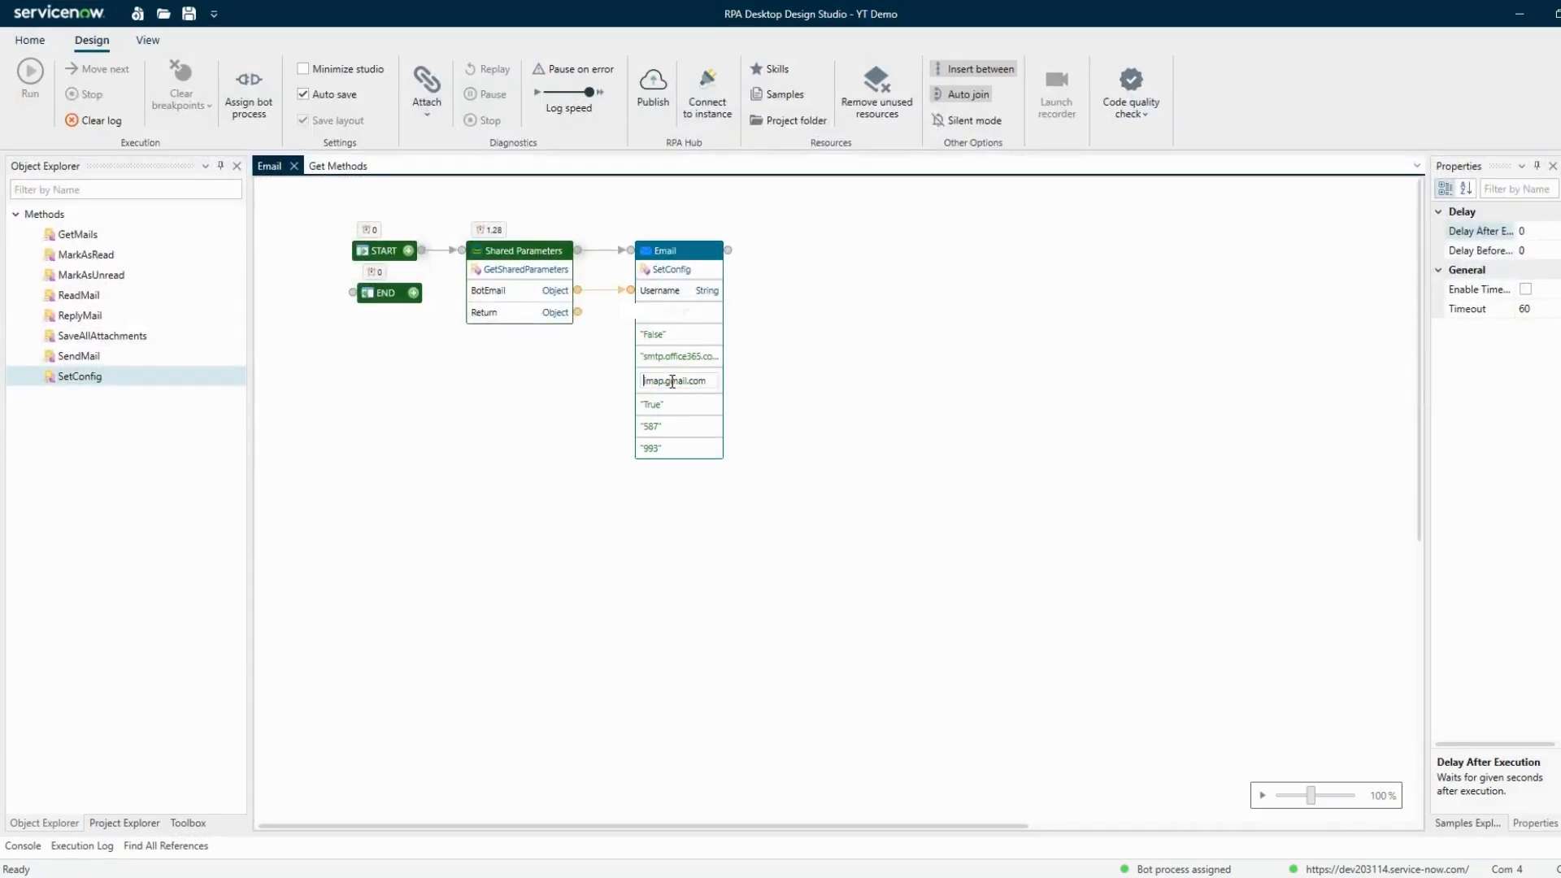
{"action": "key", "text": "ctrl+a"}
{"action": "key", "text": "ctrl+v"}
{"action": "left_click", "coordinate": [753, 439]}
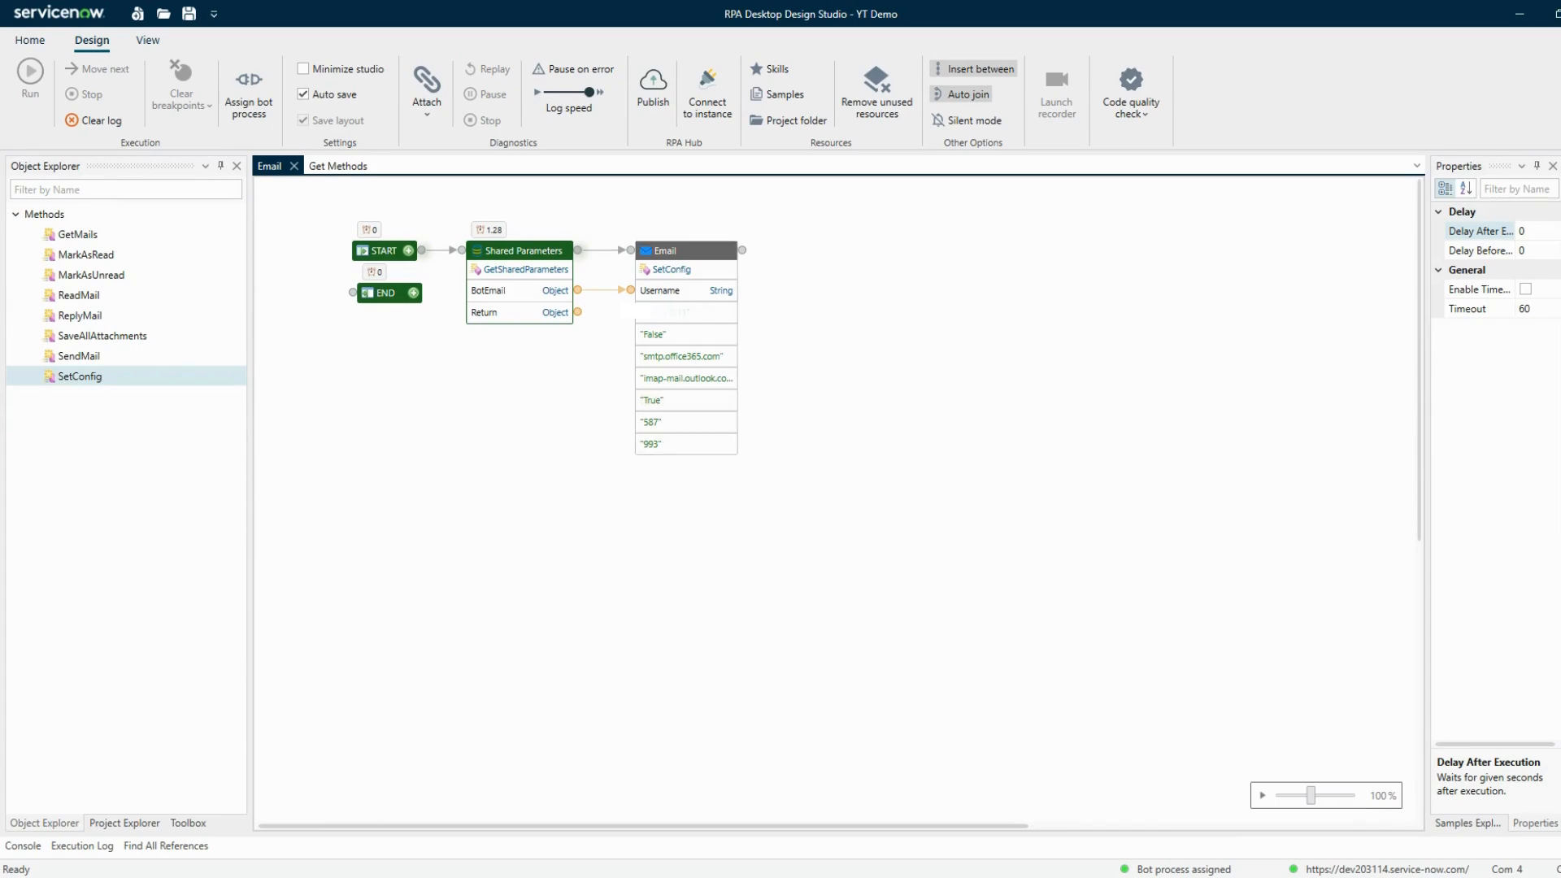
Check the IMAP port and encryption in the browser's search answer against the values in SetConfig.
{"action": "key", "text": "alt+Tab"}
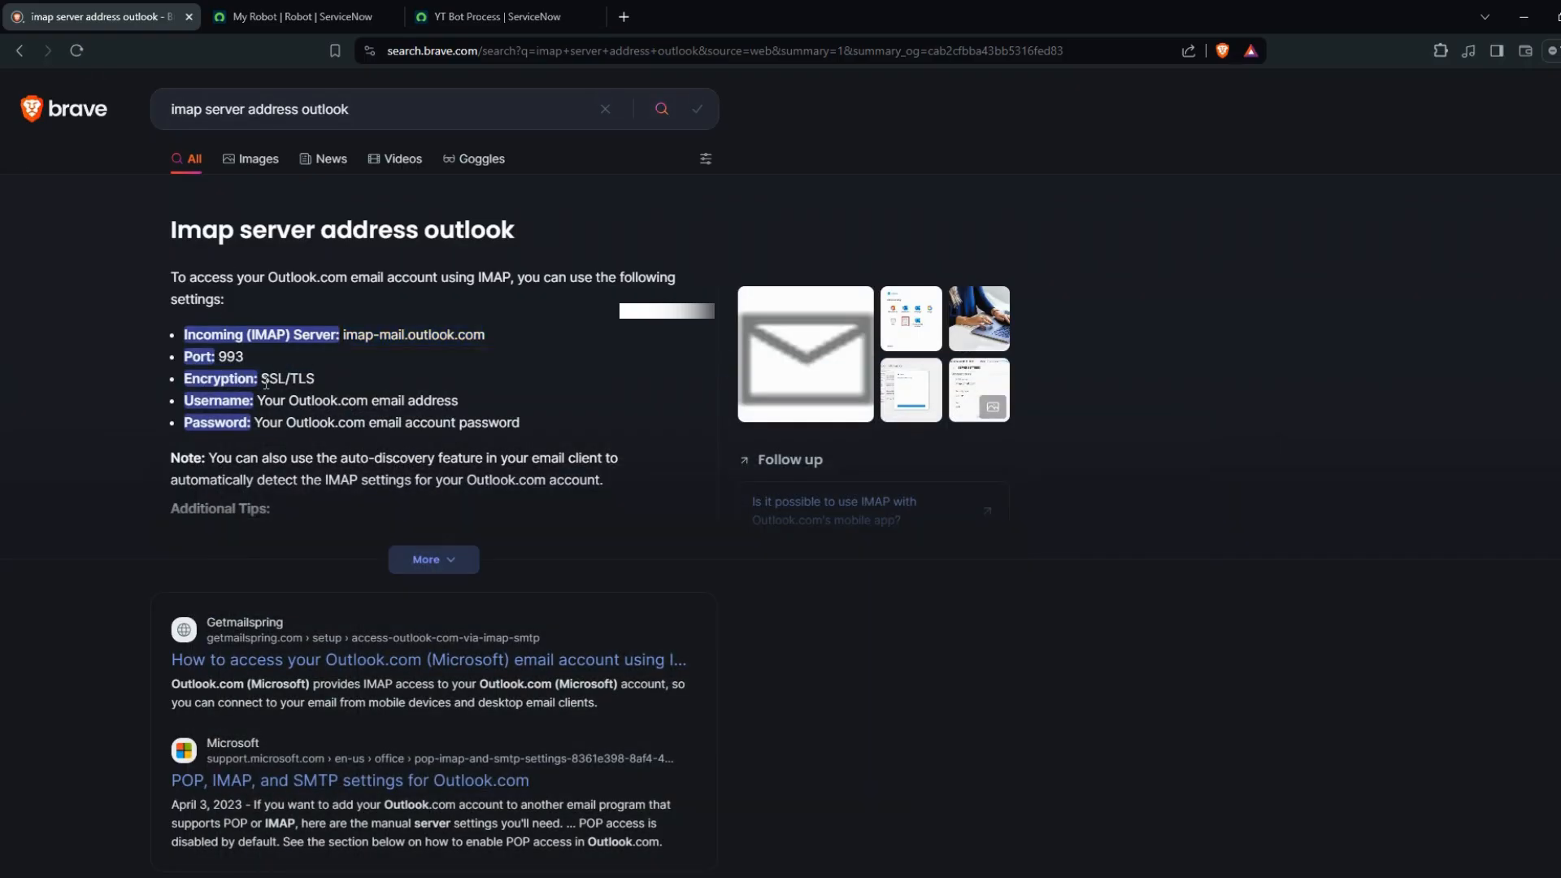
{"action": "left_click_drag", "start_coordinate": [262, 378], "coordinate": [316, 379]}
{"action": "key", "text": "alt+Tab"}
{"action": "double_click", "coordinate": [230, 357]}
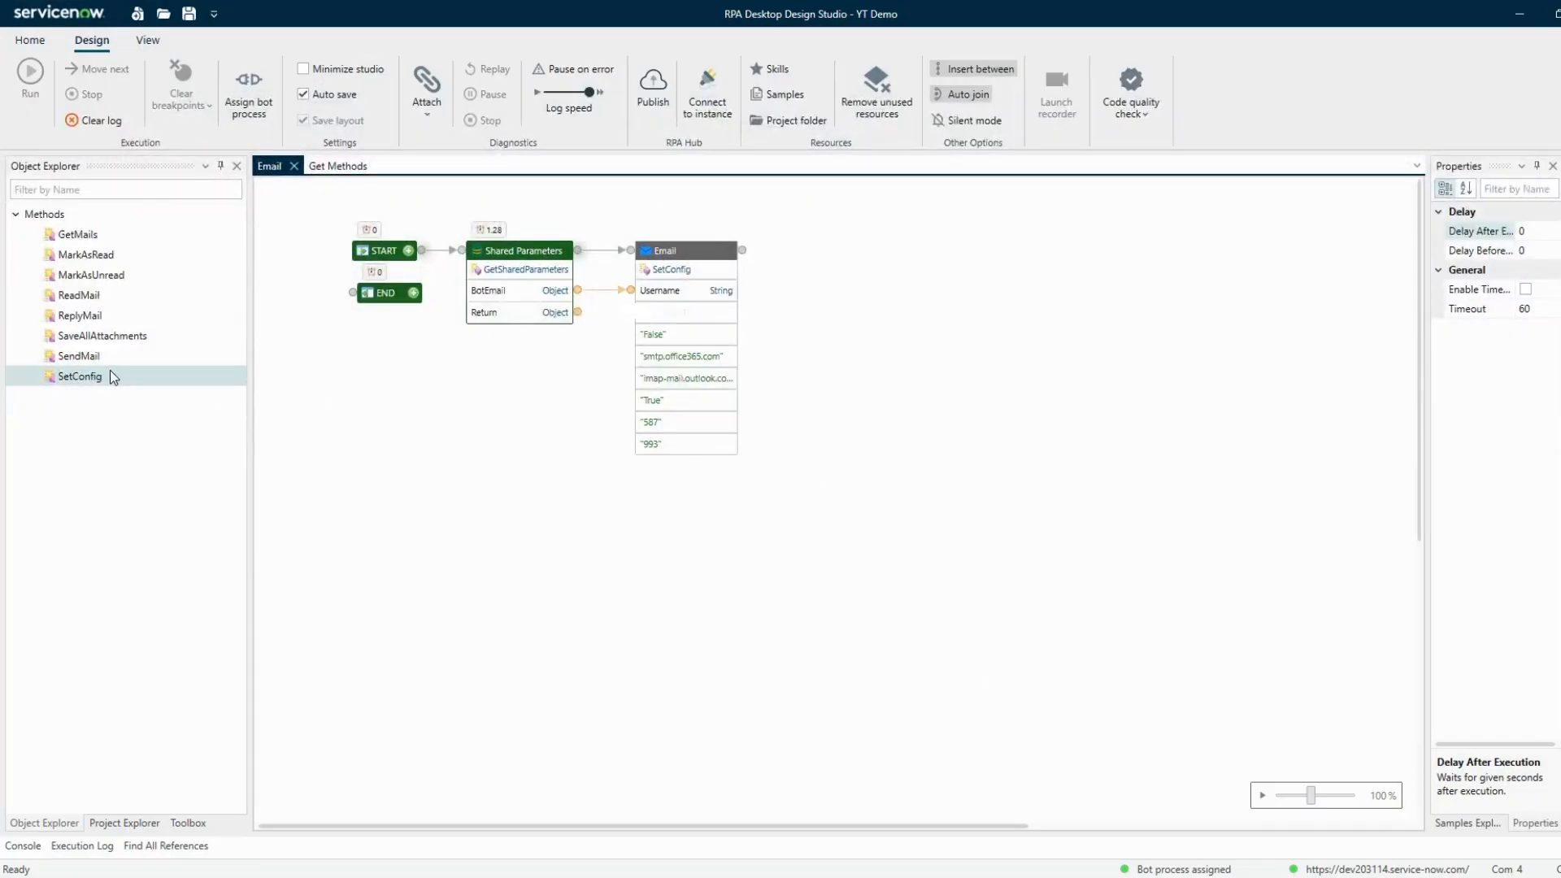
Add a SendMail block after SetConfig and connect the BotEmail output to its ToAddress input.
{"action": "left_click_drag", "start_coordinate": [120, 363], "coordinate": [745, 253]}
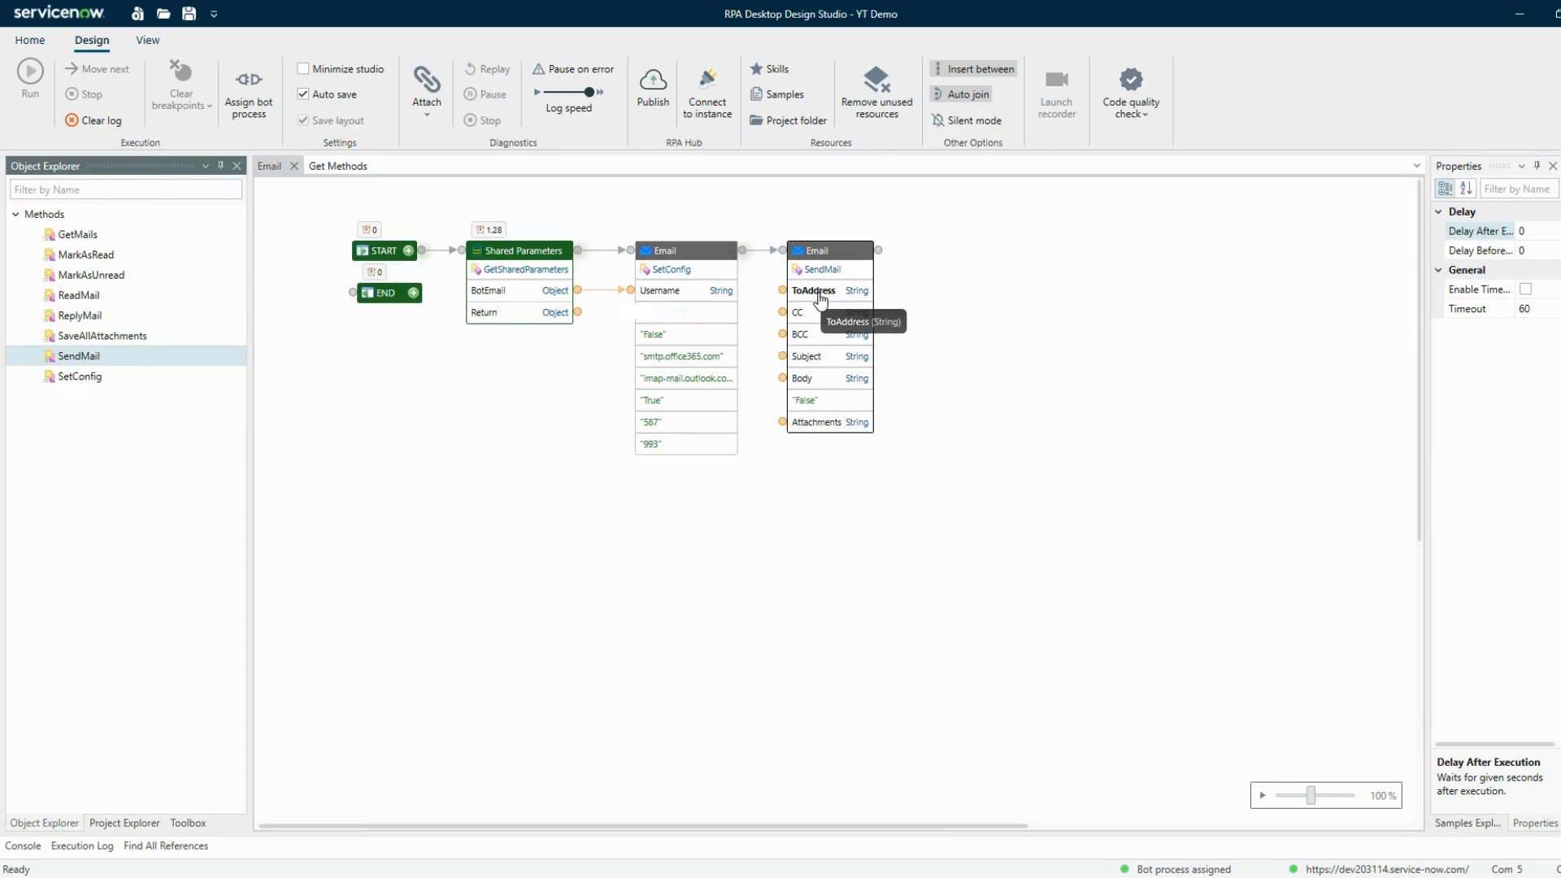
{"action": "left_click_drag", "start_coordinate": [577, 291], "coordinate": [782, 291]}
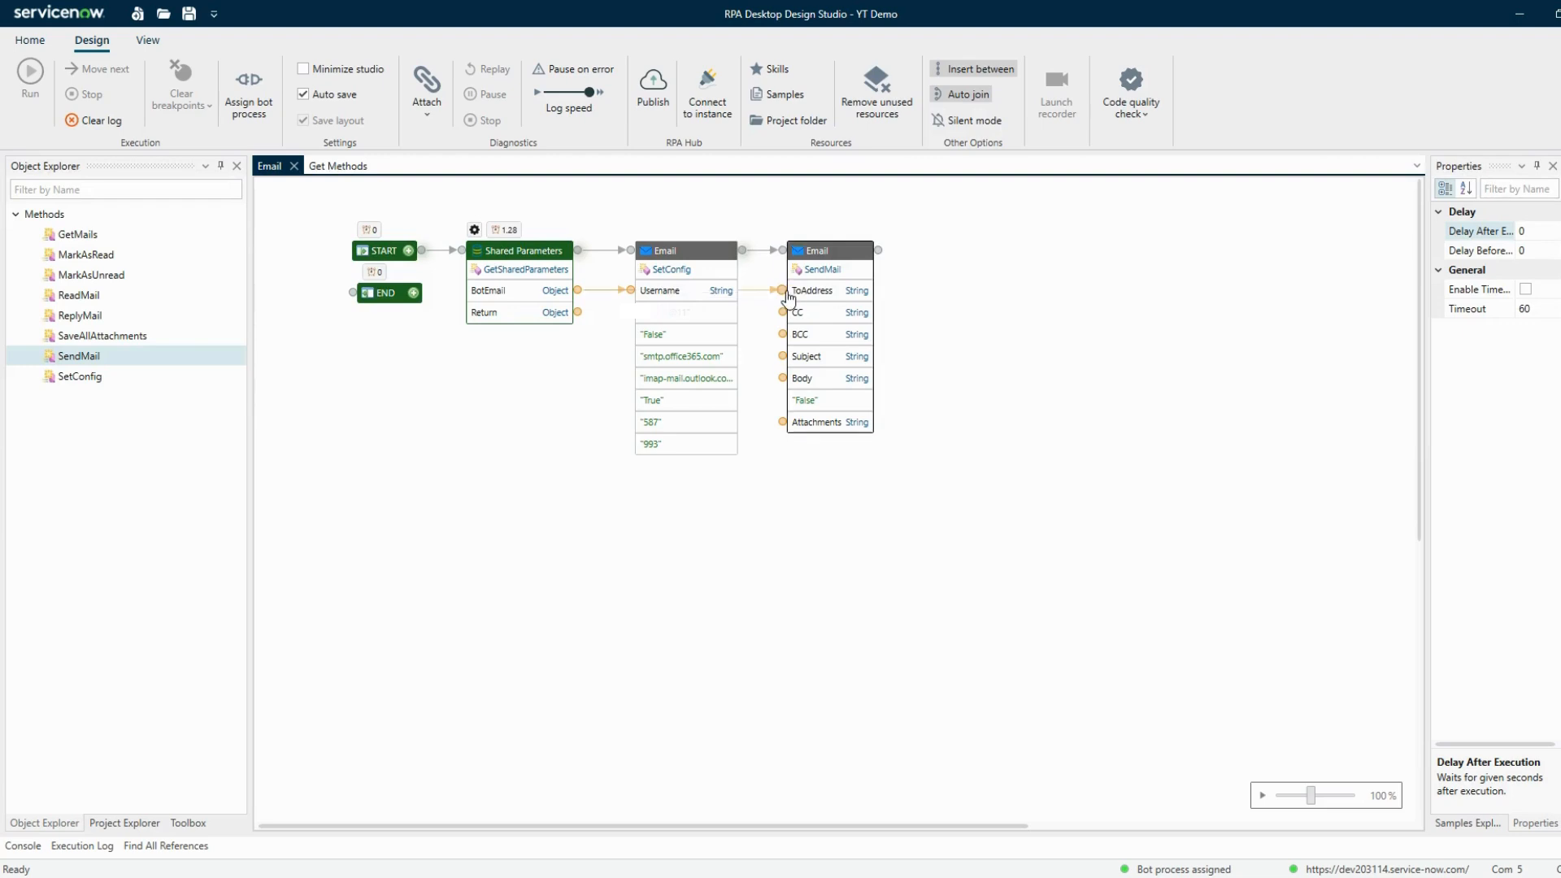
Set the SendMail subject to "Demo on Email connector".
{"action": "double_click", "coordinate": [808, 357]}
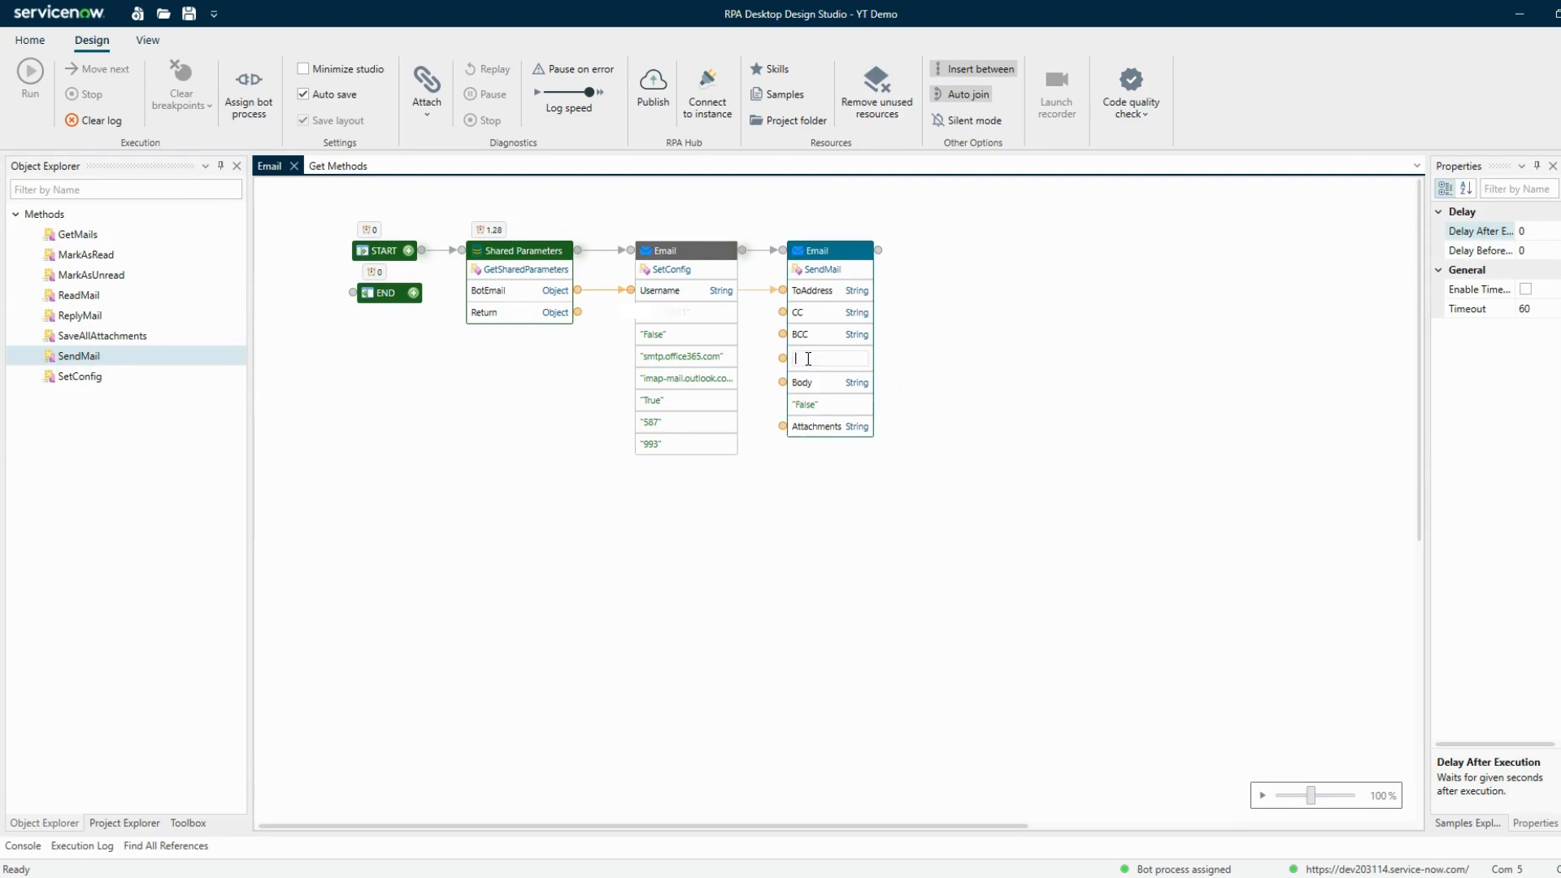
{"action": "type", "text": "Demo on Email co"}
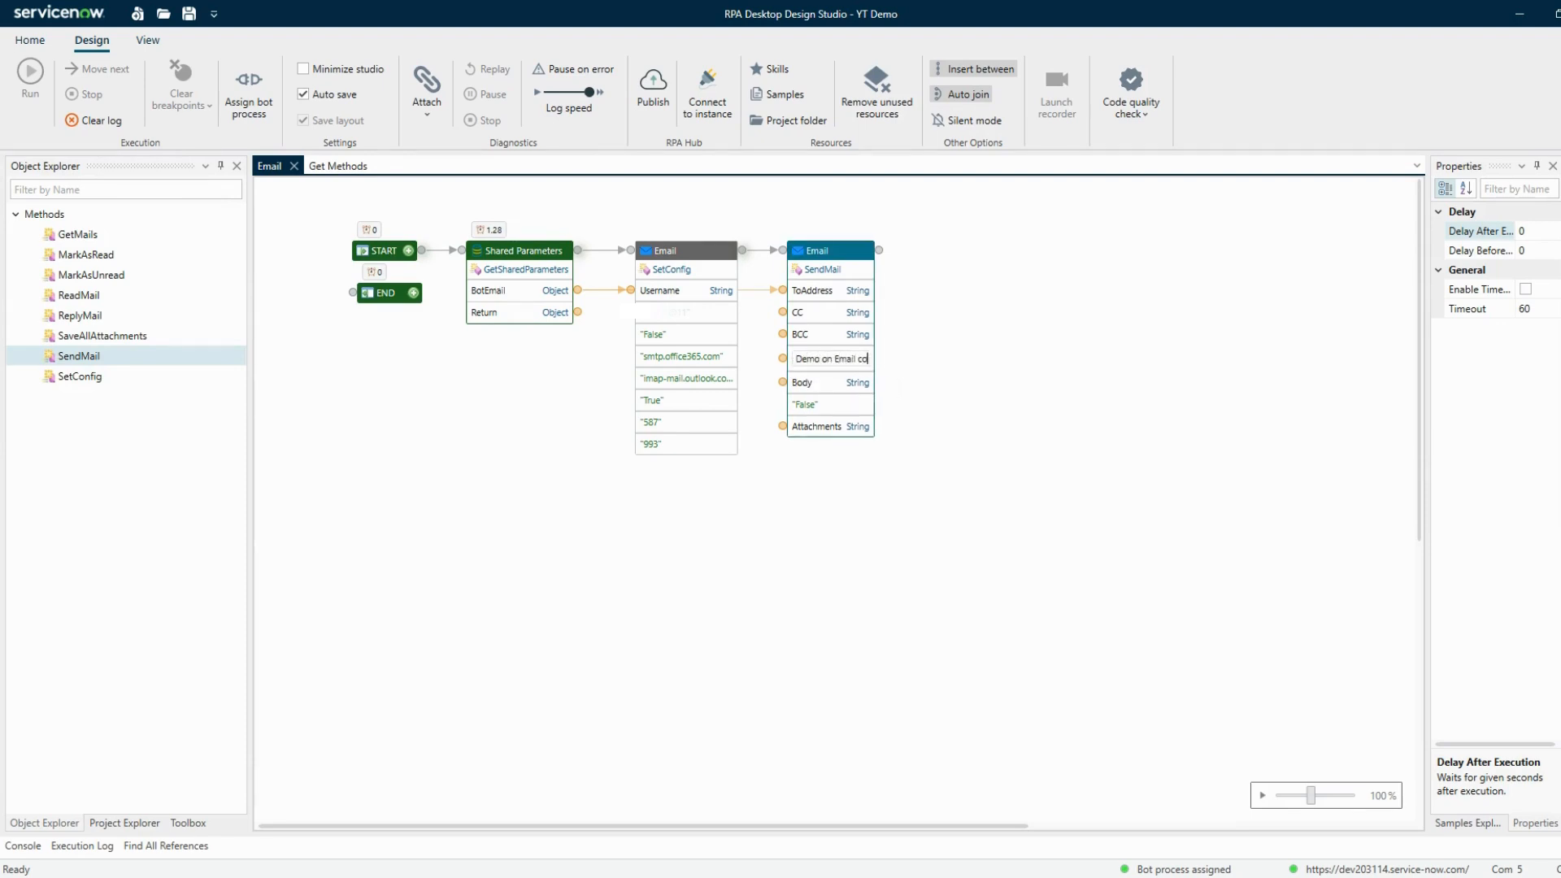
{"action": "type", "text": "nnector"}
{"action": "key", "text": "Return"}
{"action": "double_click", "coordinate": [802, 381]}
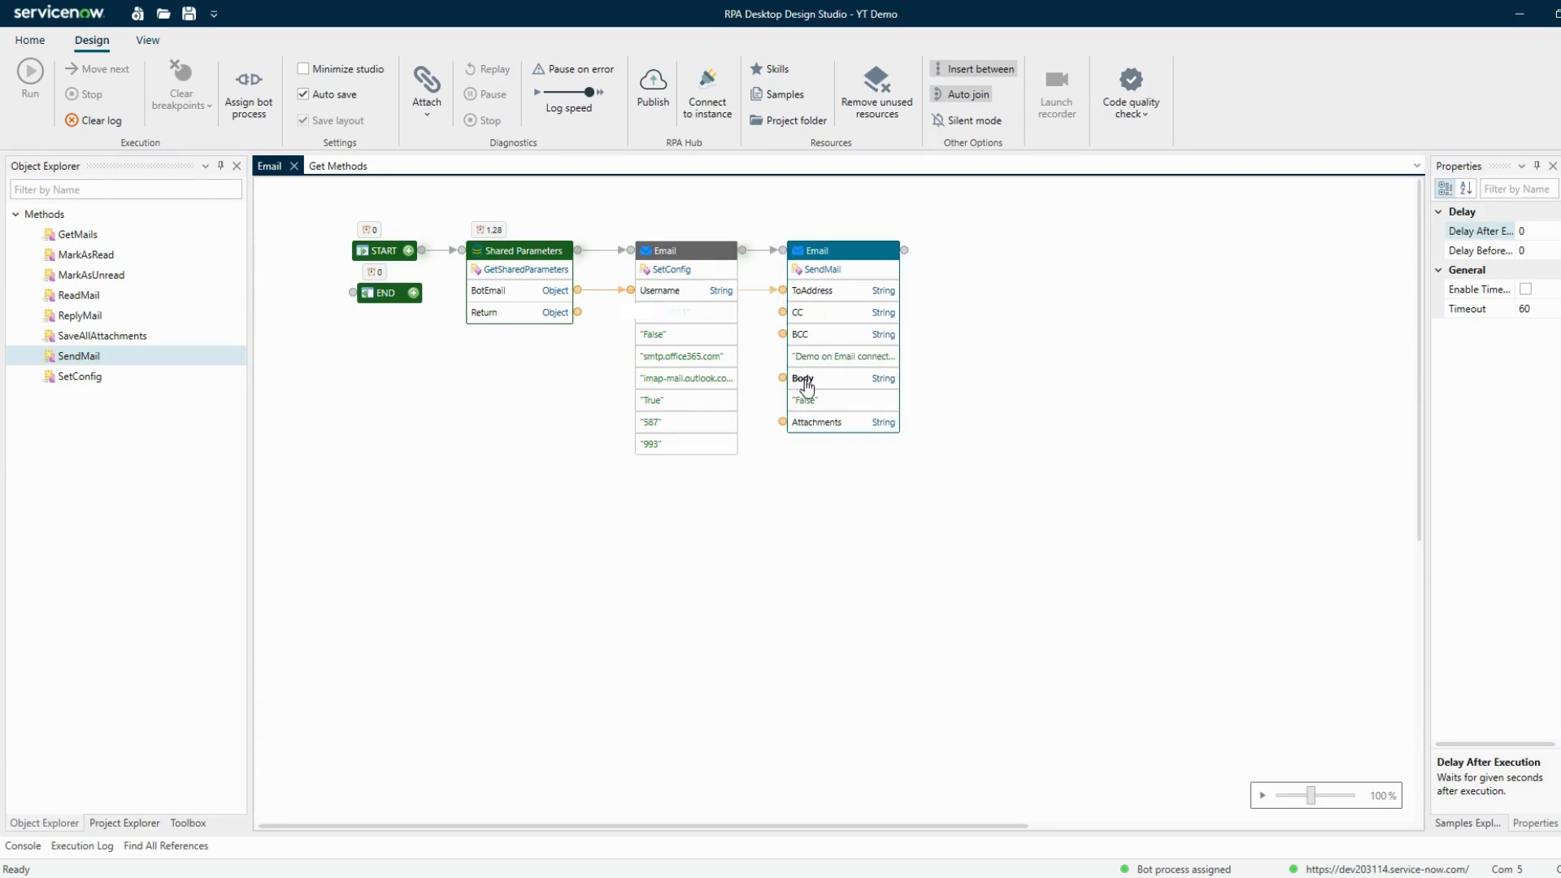
{"action": "left_click", "coordinate": [787, 400]}
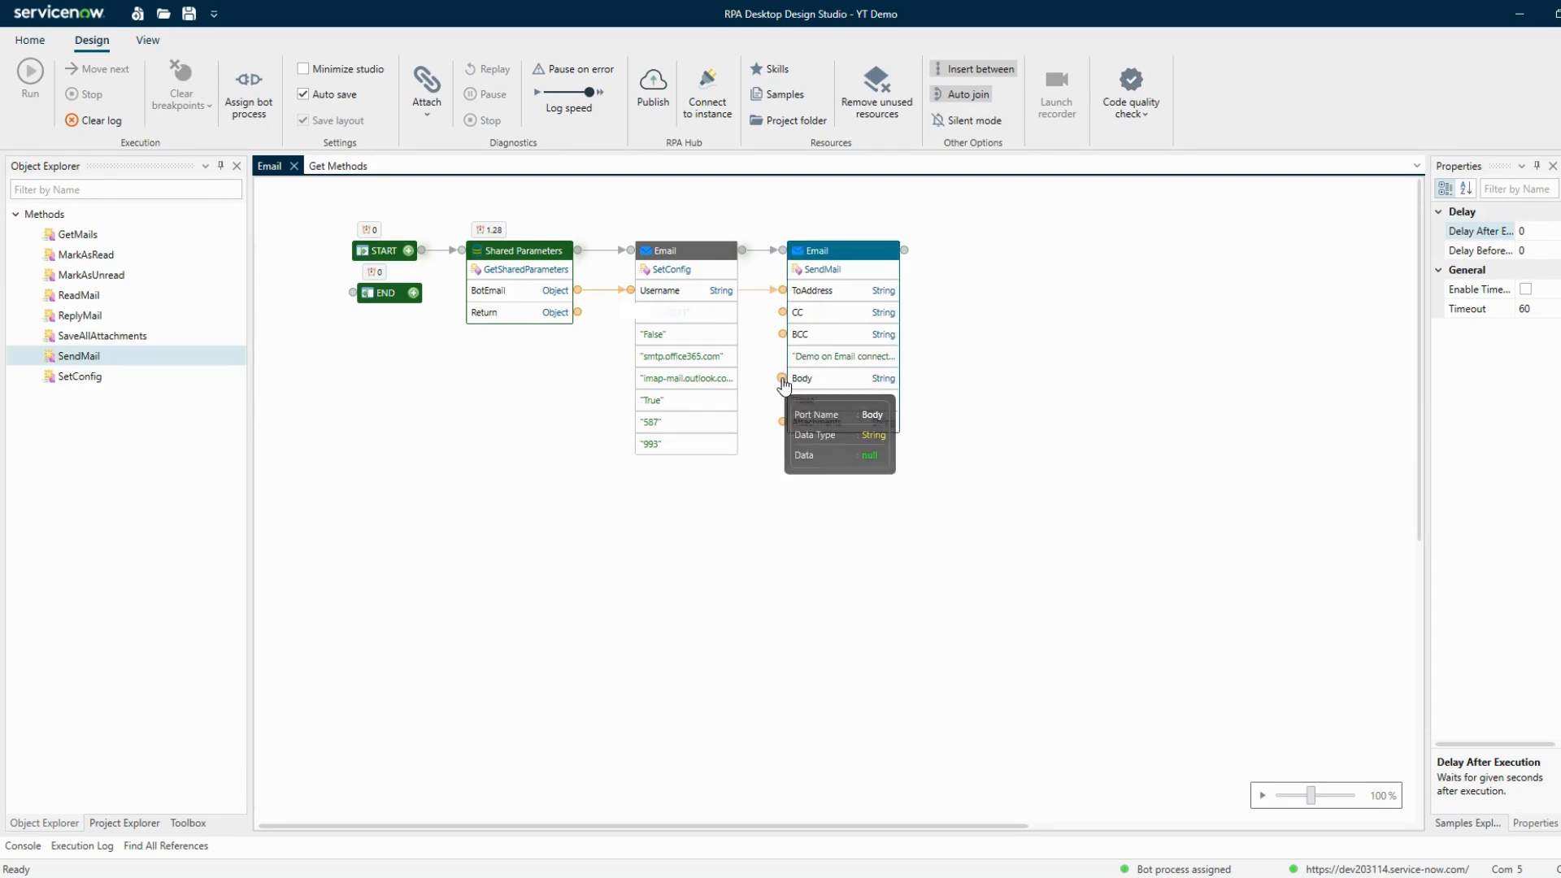
{"action": "right_click", "coordinate": [783, 386]}
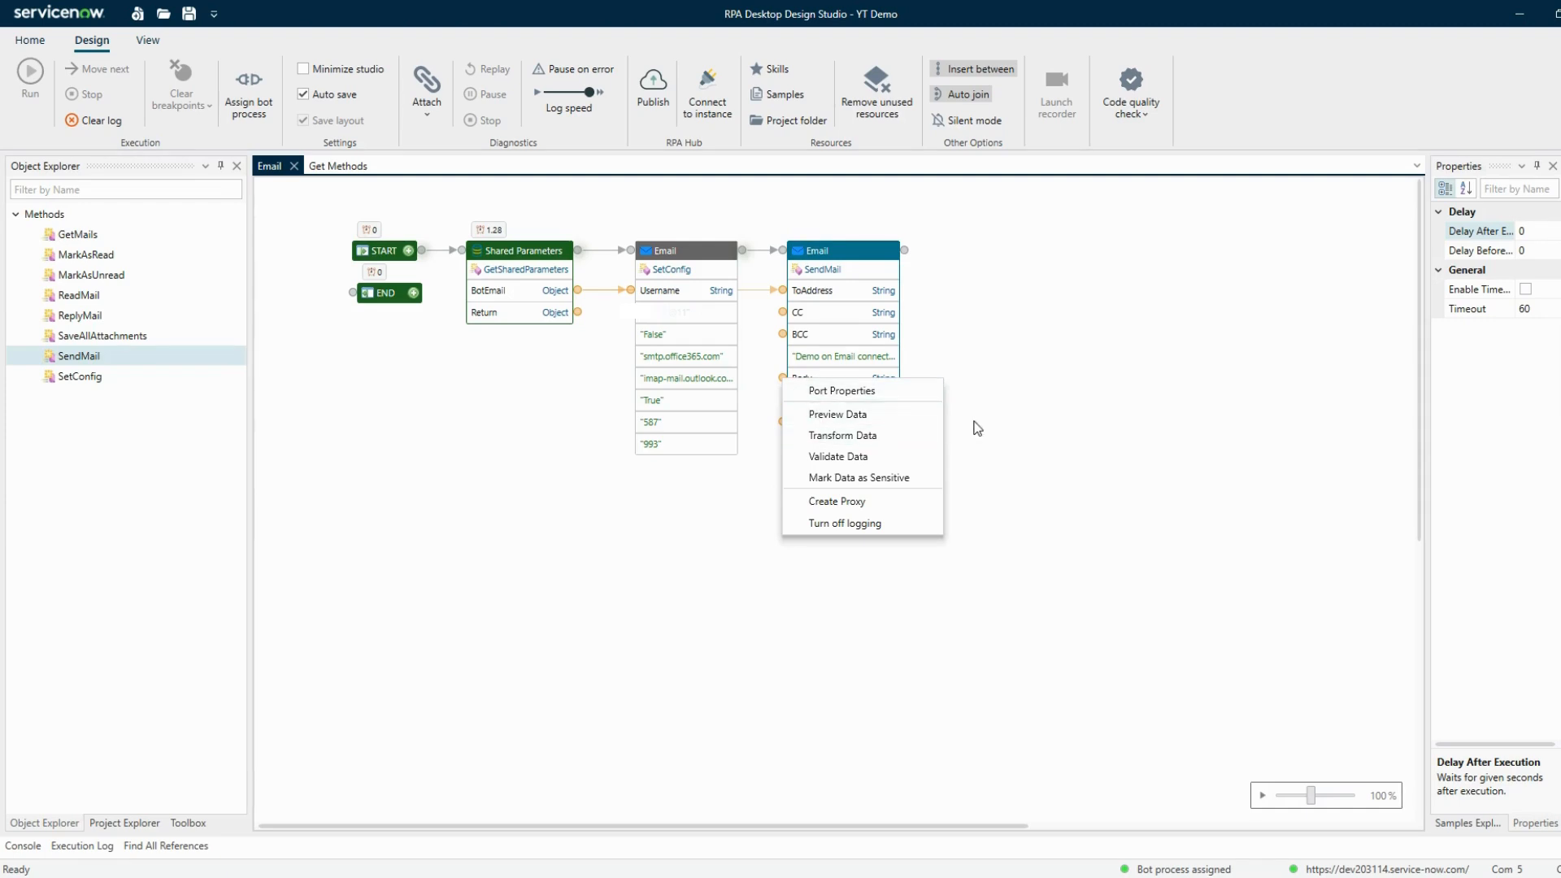
{"action": "left_click", "coordinate": [875, 420]}
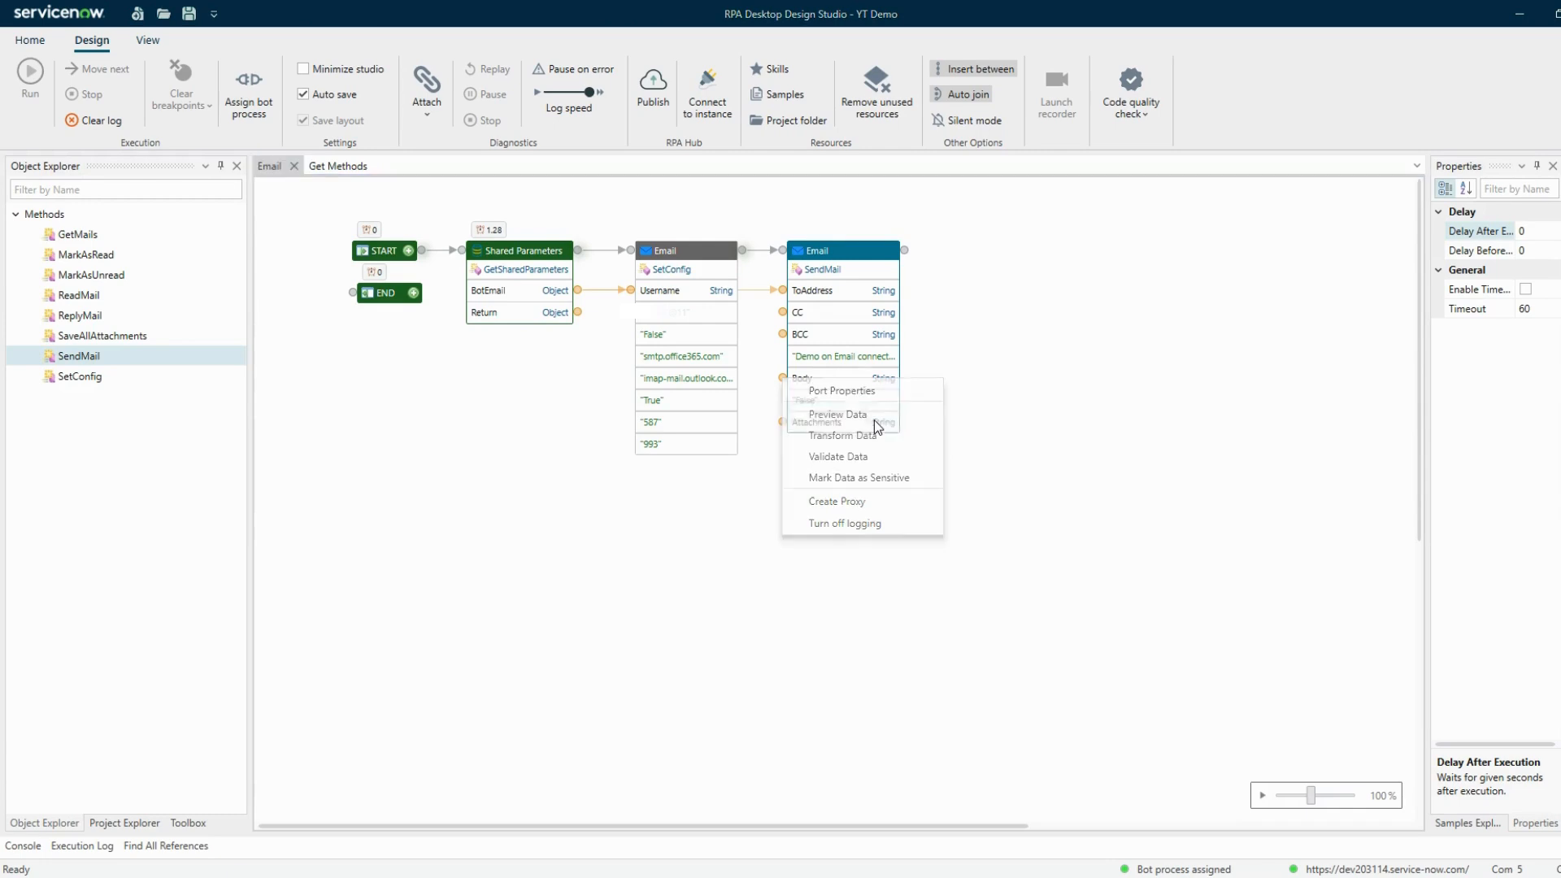
{"action": "left_click", "coordinate": [1138, 639]}
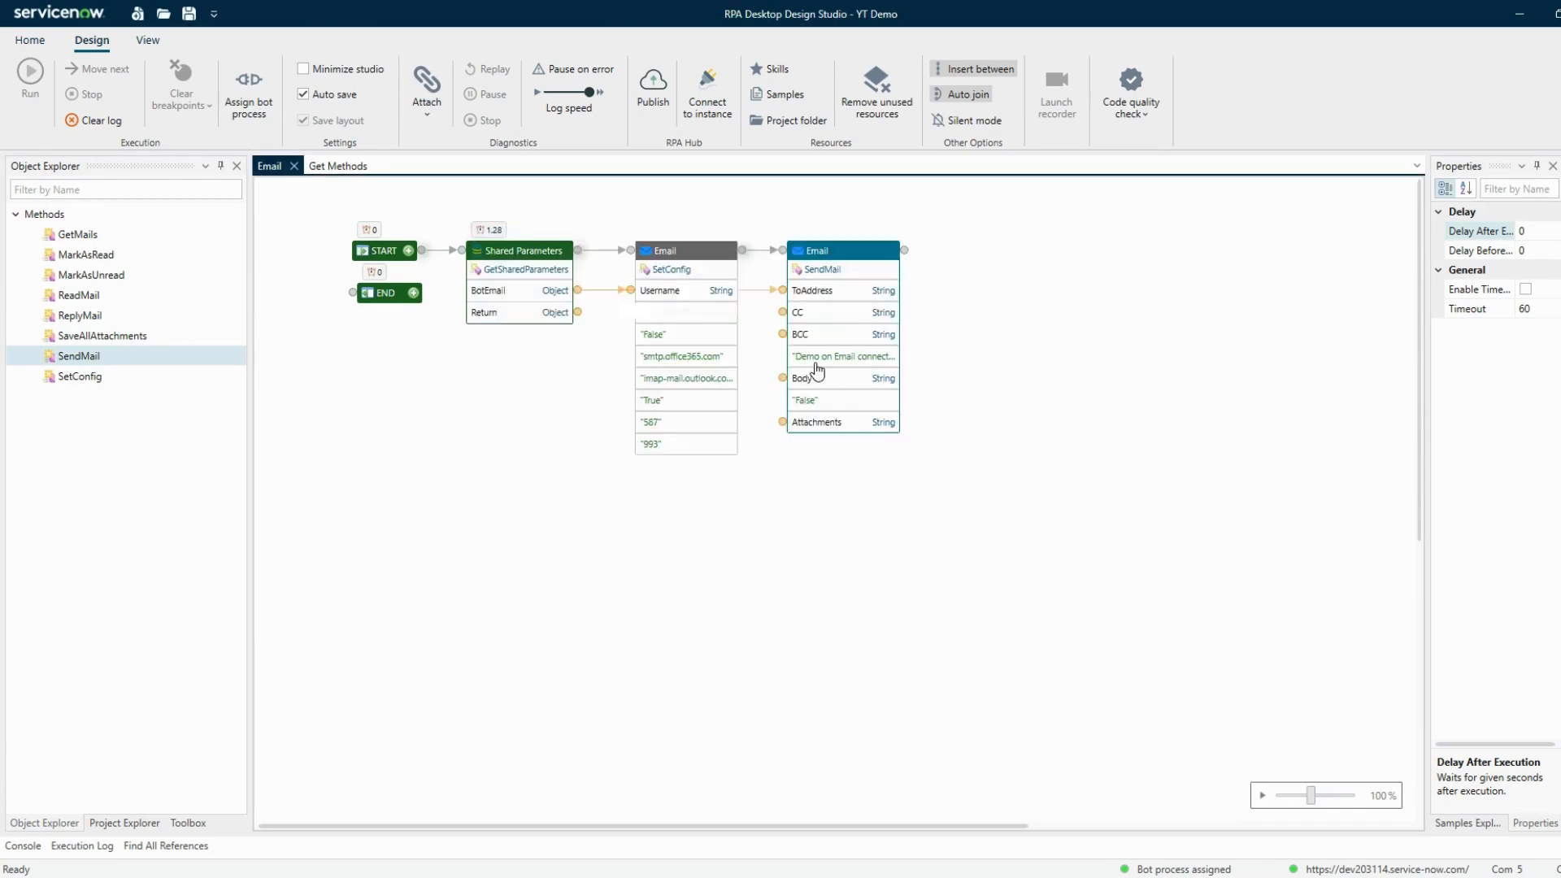
Open the port properties of SendMail's Body and make it read its data from a static value.
{"action": "right_click", "coordinate": [800, 383]}
{"action": "left_click", "coordinate": [812, 394]}
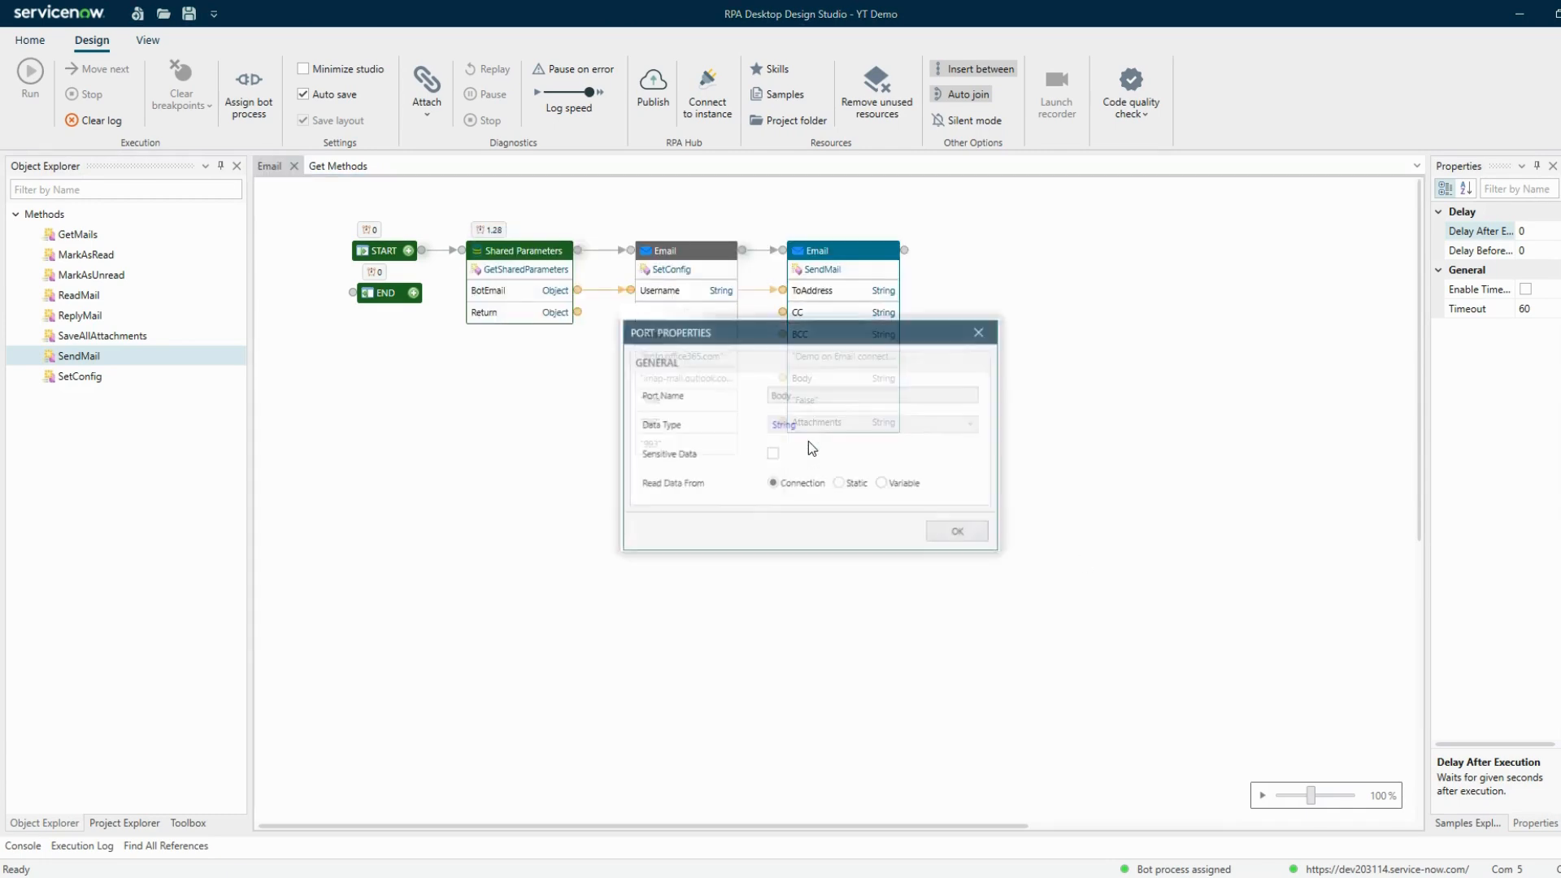
{"action": "left_click", "coordinate": [839, 483]}
Enter the Body text "Hi Viewers, This is a demo on RPA Email connector.Please like, share and subscibe. Thanks RPA SNOW Bot" on separate lines and confirm.
{"action": "left_click", "coordinate": [847, 515]}
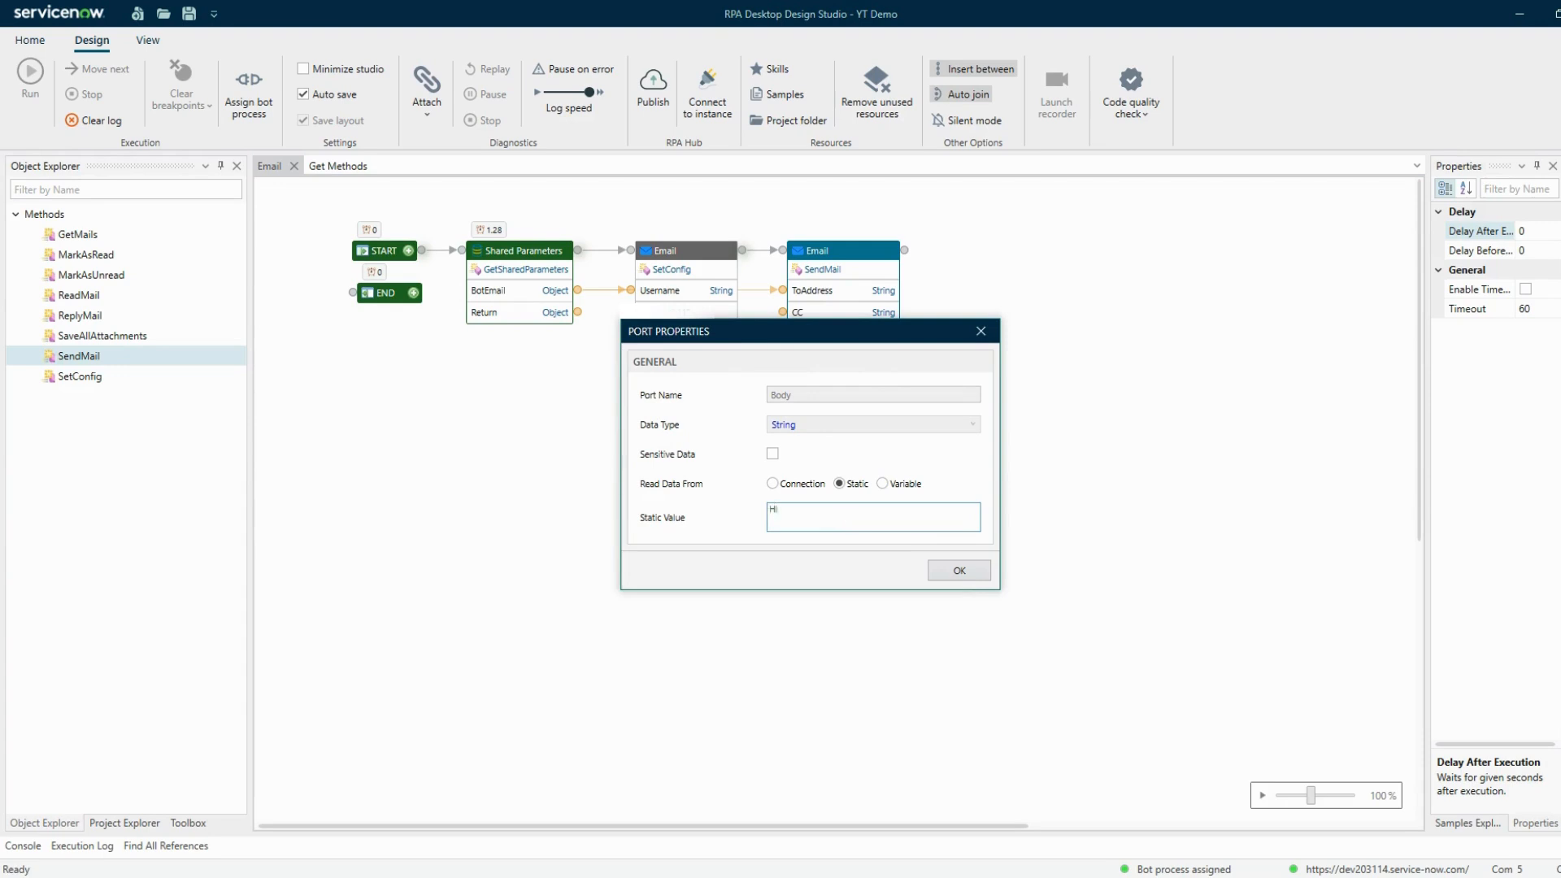
{"action": "type", "text": "Hi Viewers,"}
{"action": "key", "text": "Return"}
{"action": "type", "text": "This is a demo on RPA Email connector.Please l"}
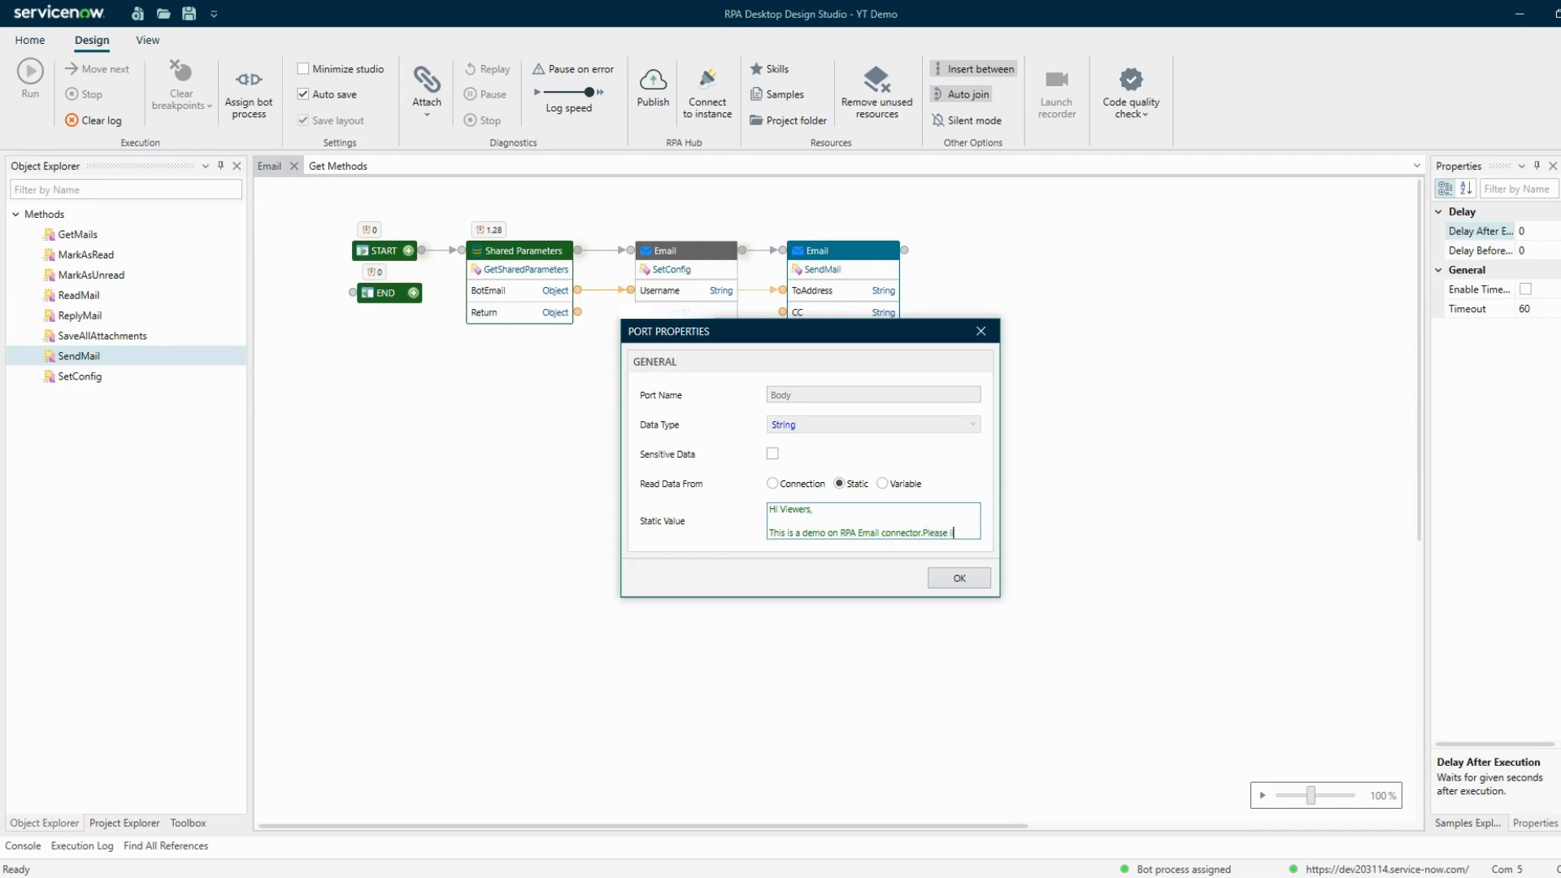
{"action": "type", "text": "ike, share an"}
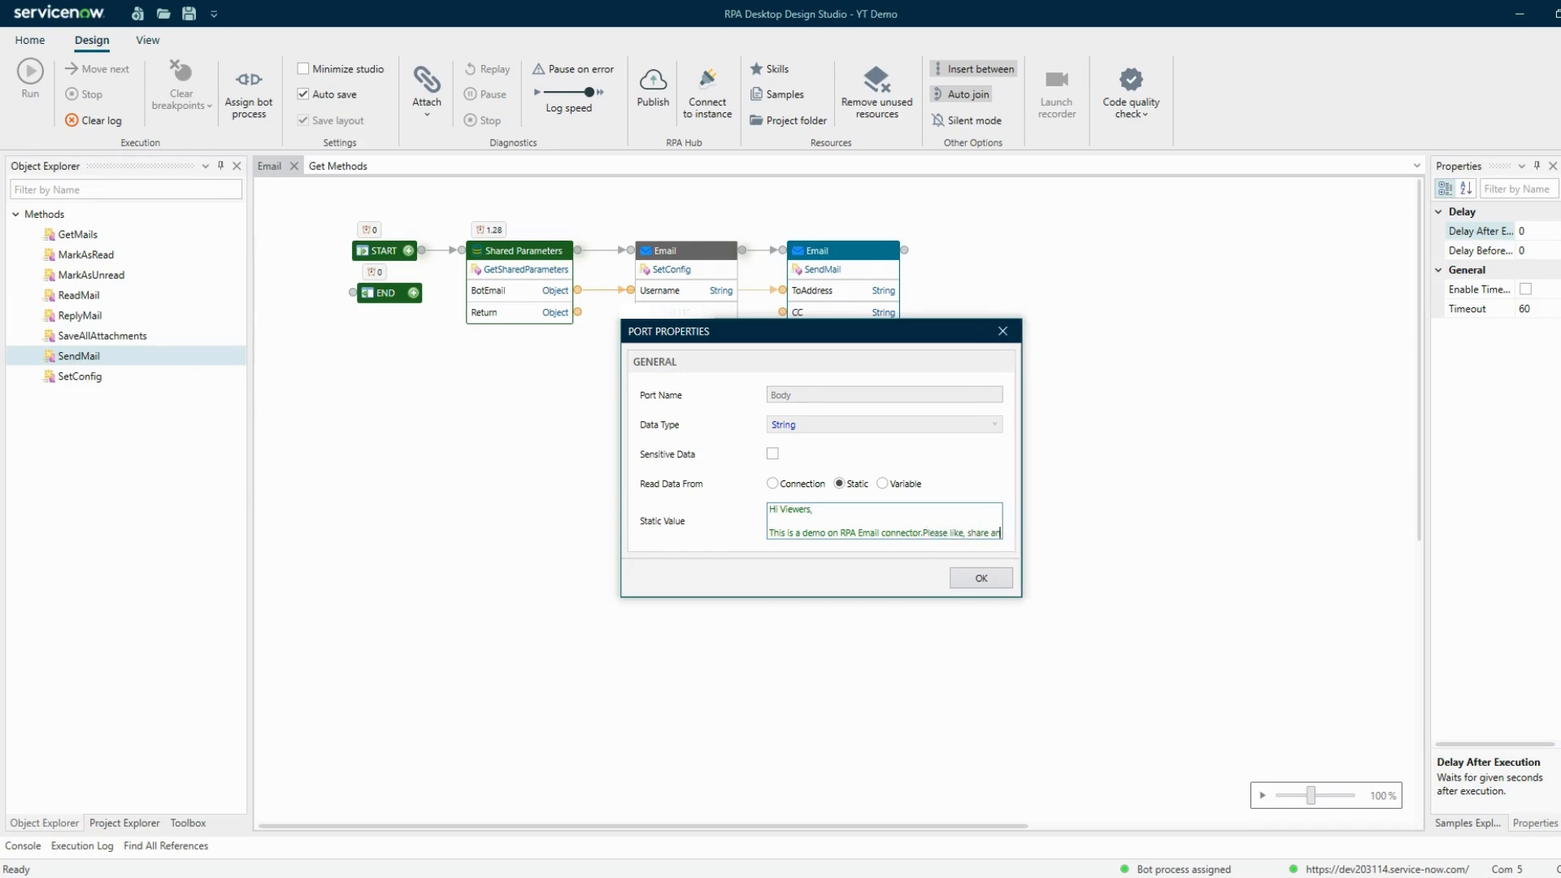
{"action": "type", "text": "d subscibe."}
{"action": "key", "text": "Return"}
{"action": "key", "text": "Return"}
{"action": "type", "text": "Thanks"}
{"action": "key", "text": "Return"}
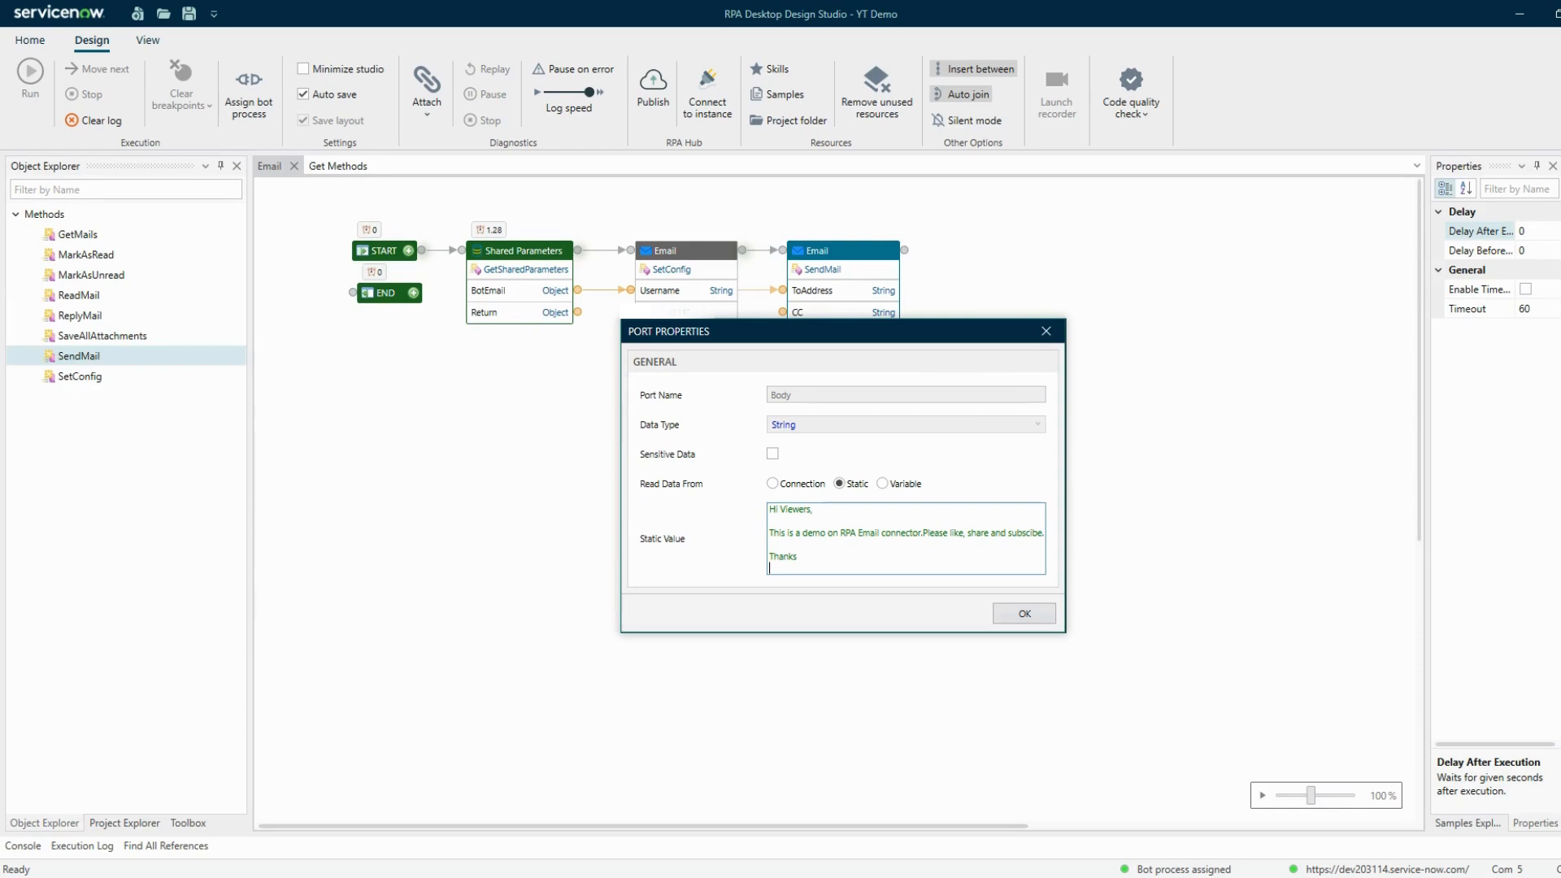
{"action": "type", "text": "RPA SNOW Bot"}
{"action": "left_click", "coordinate": [1026, 613]}
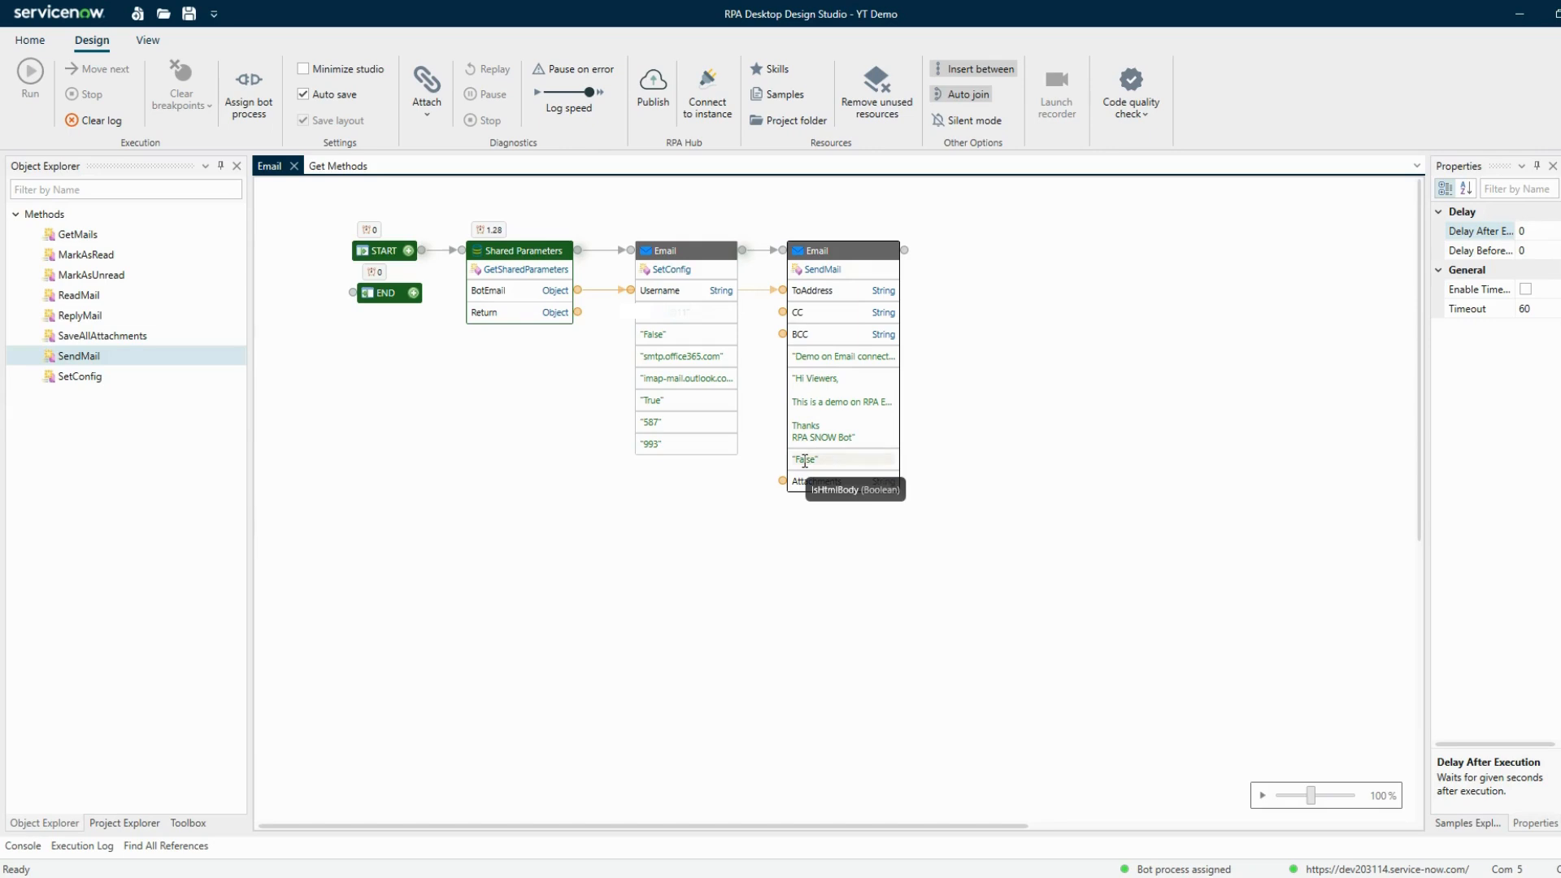
Try True as the static value of SendMail's IsHtmlBody and set it back to False.
{"action": "double_click", "coordinate": [805, 461]}
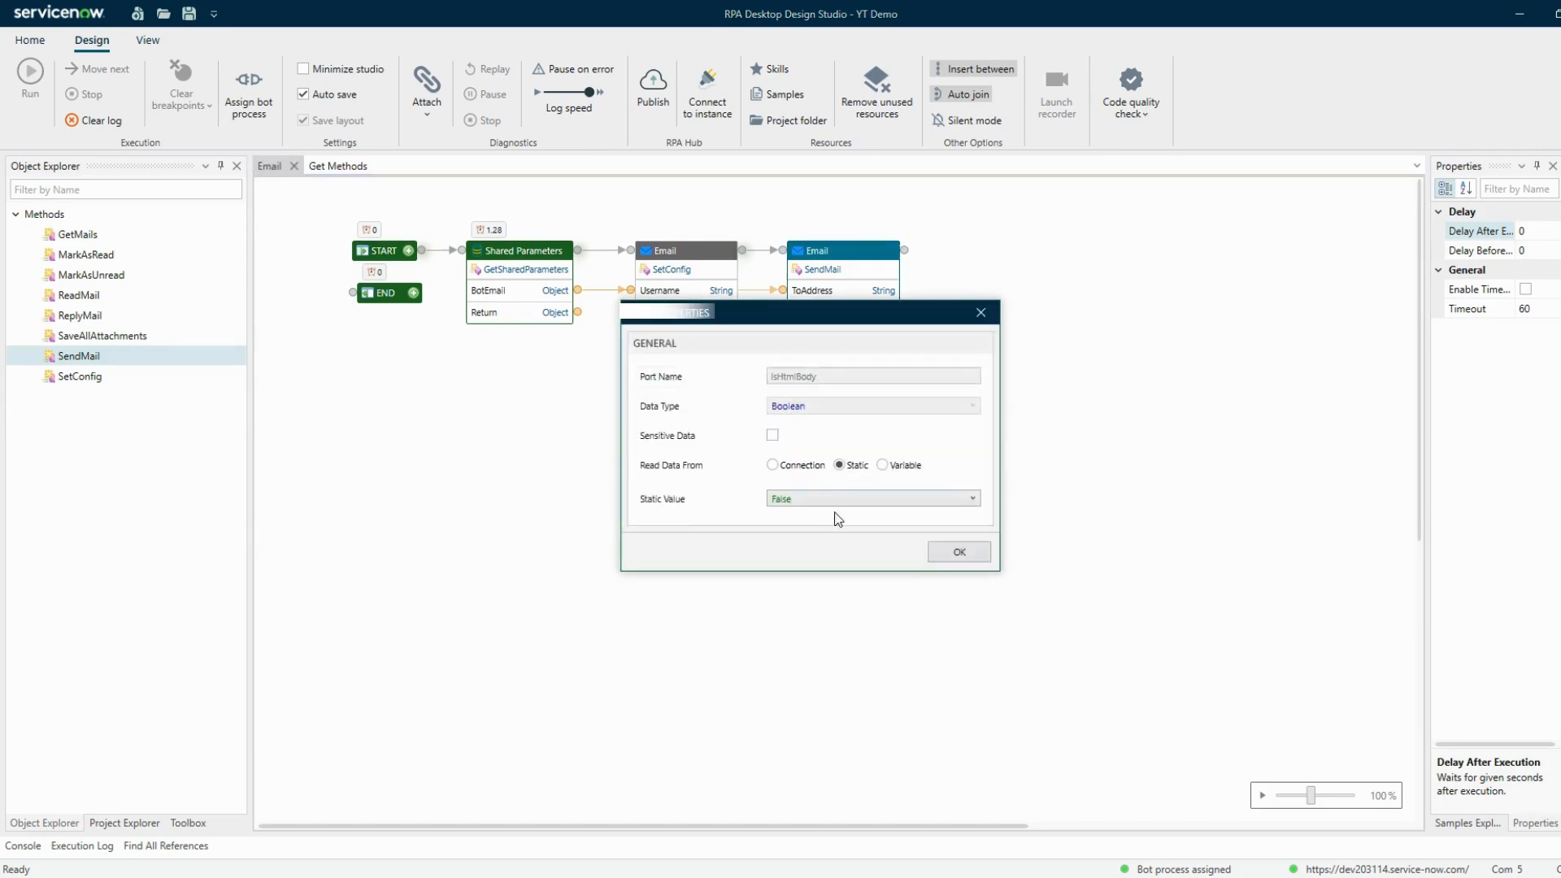
{"action": "left_click", "coordinate": [836, 503]}
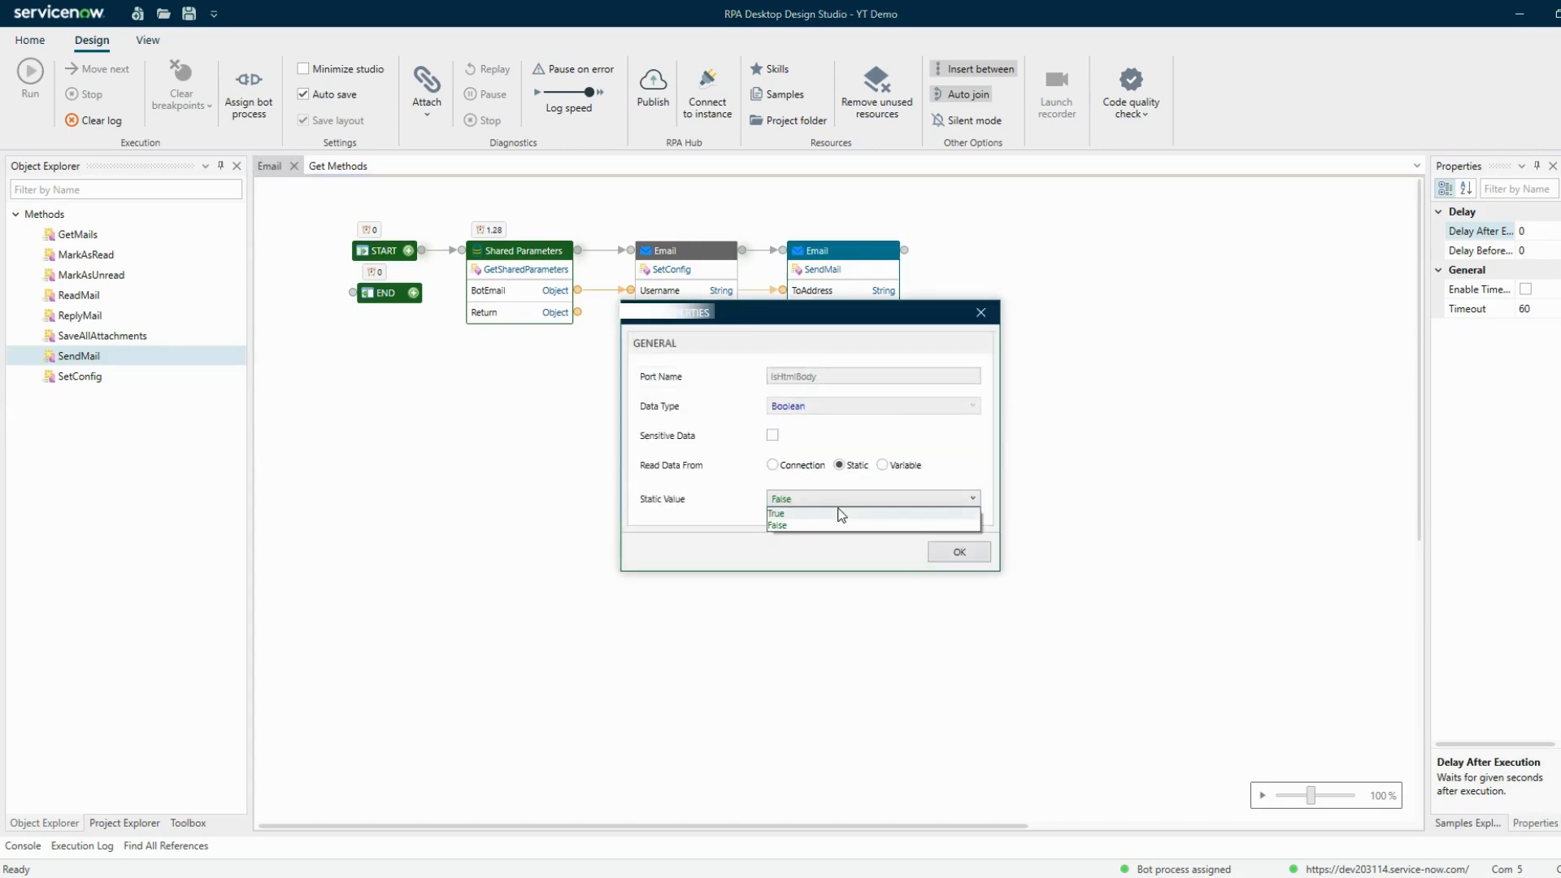
{"action": "left_click", "coordinate": [838, 514]}
{"action": "left_click", "coordinate": [840, 498]}
{"action": "left_click", "coordinate": [838, 526]}
{"action": "left_click", "coordinate": [986, 559]}
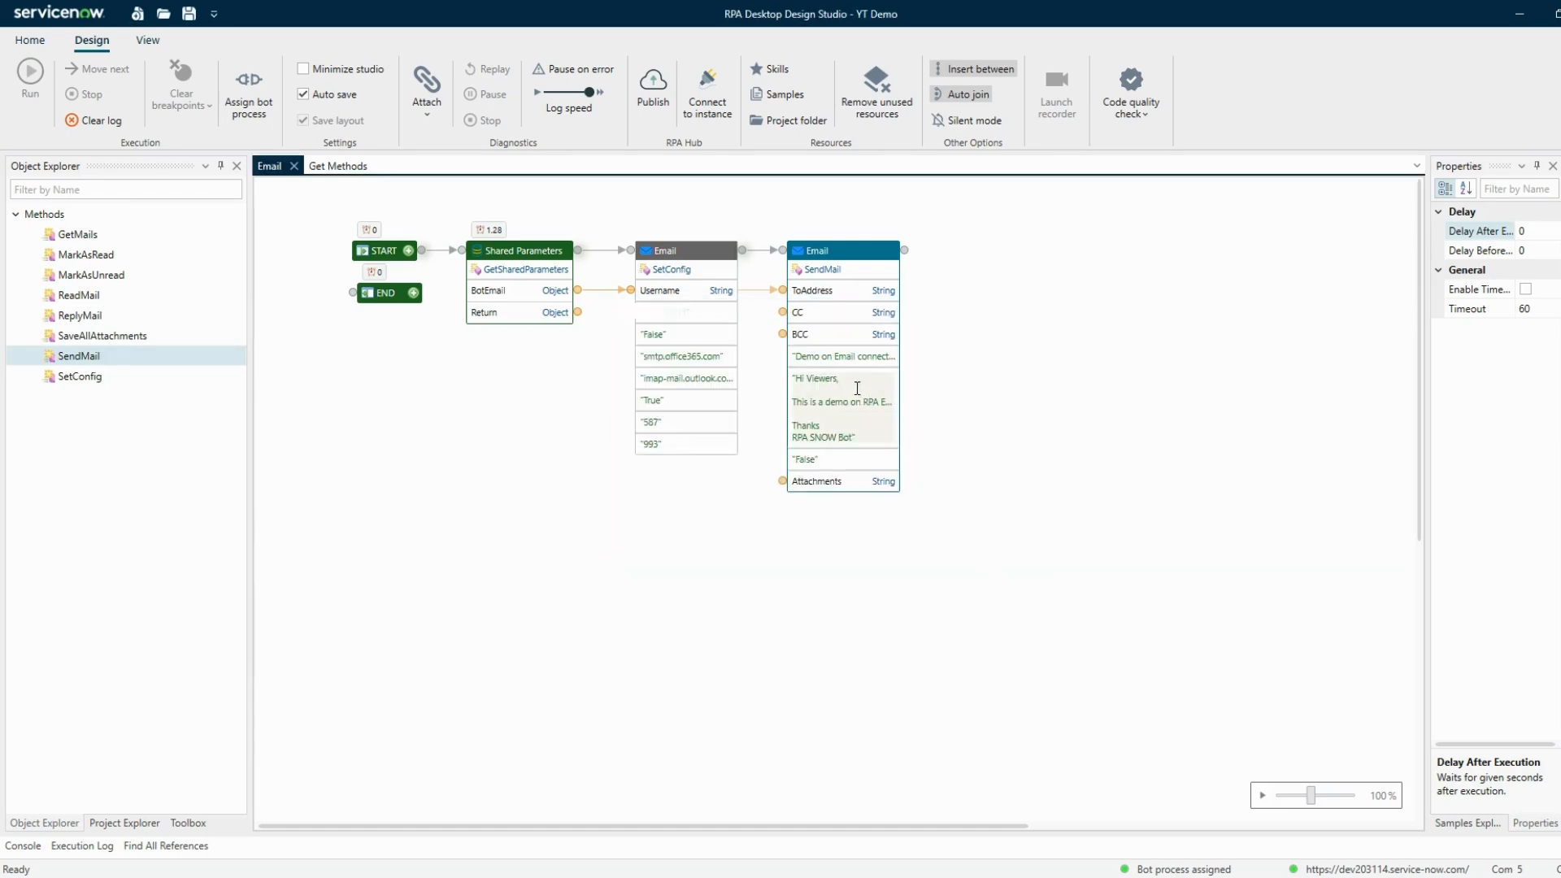
{"action": "left_click", "coordinate": [1079, 463]}
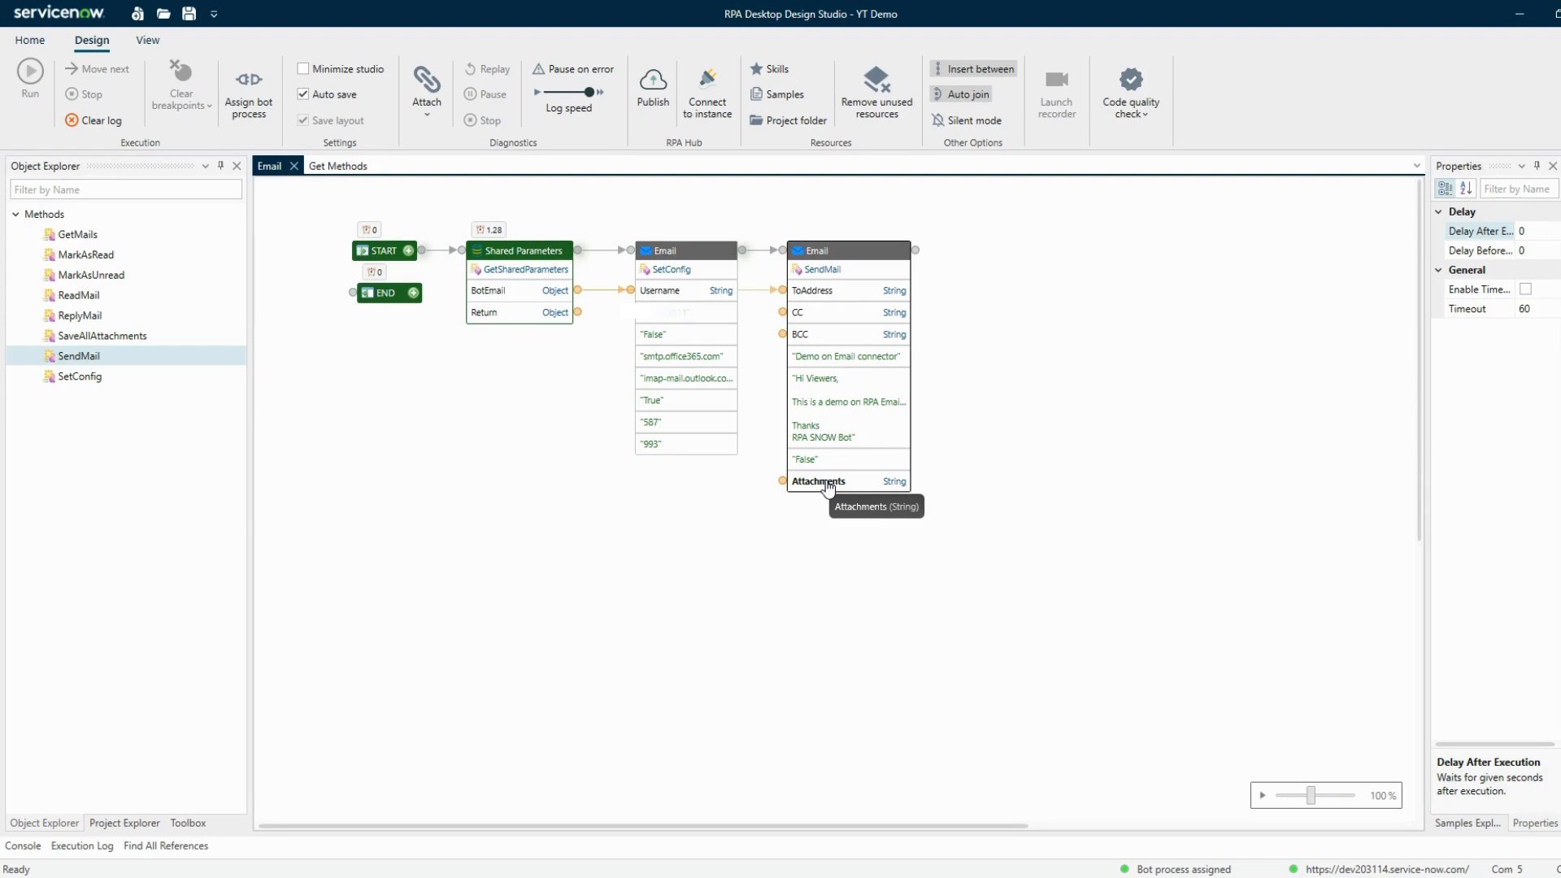
{"action": "double_click", "coordinate": [828, 486]}
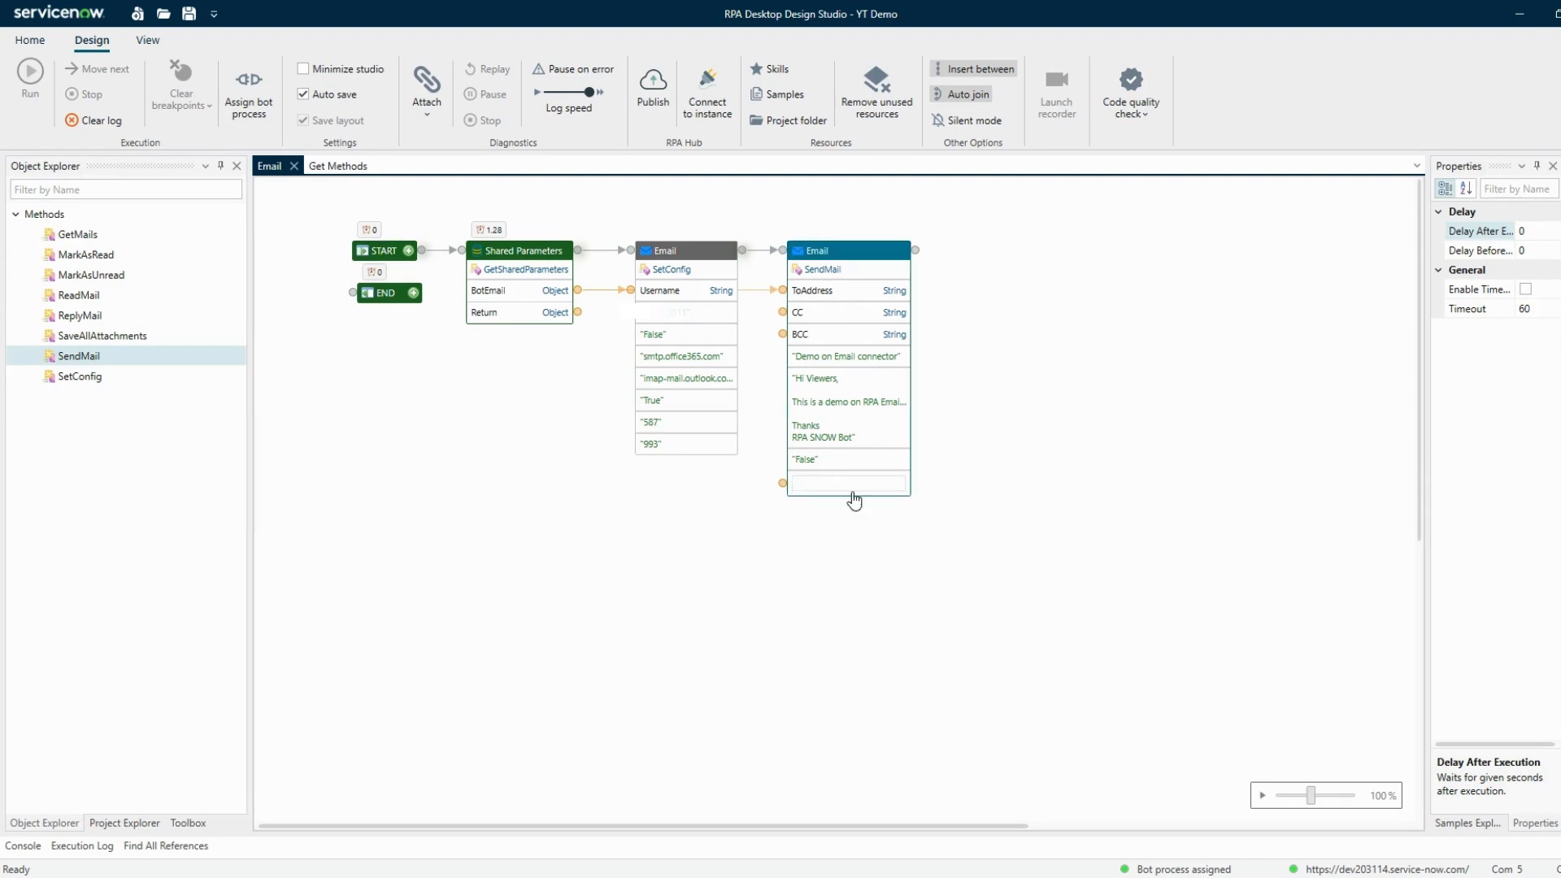
{"action": "left_click", "coordinate": [1089, 508]}
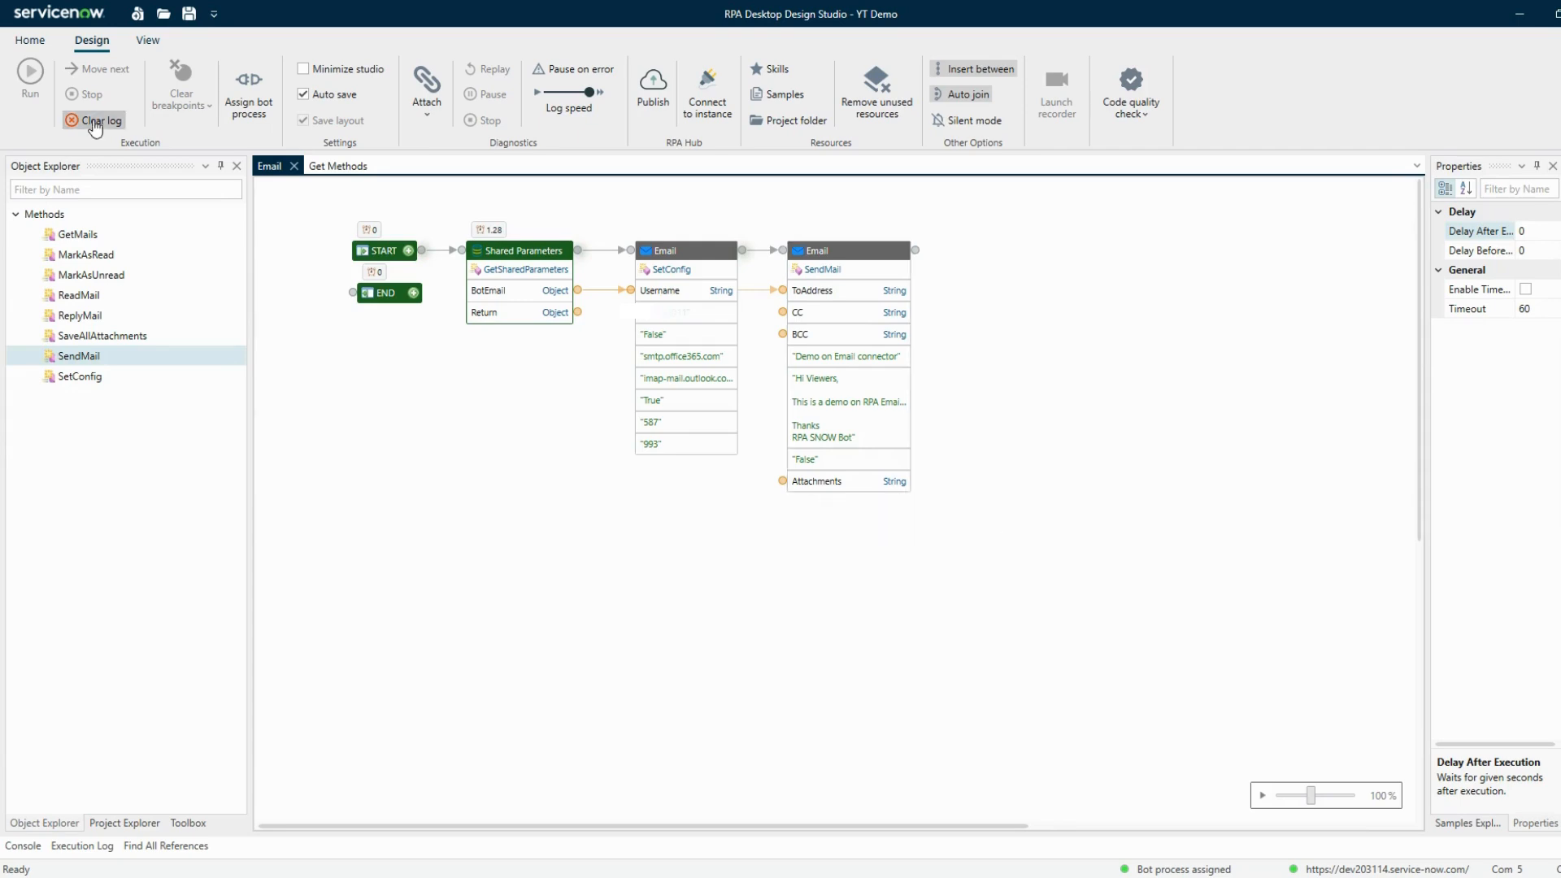
Run the Email activity from the START block and inspect the error reported on SendMail.
{"action": "right_click", "coordinate": [389, 253]}
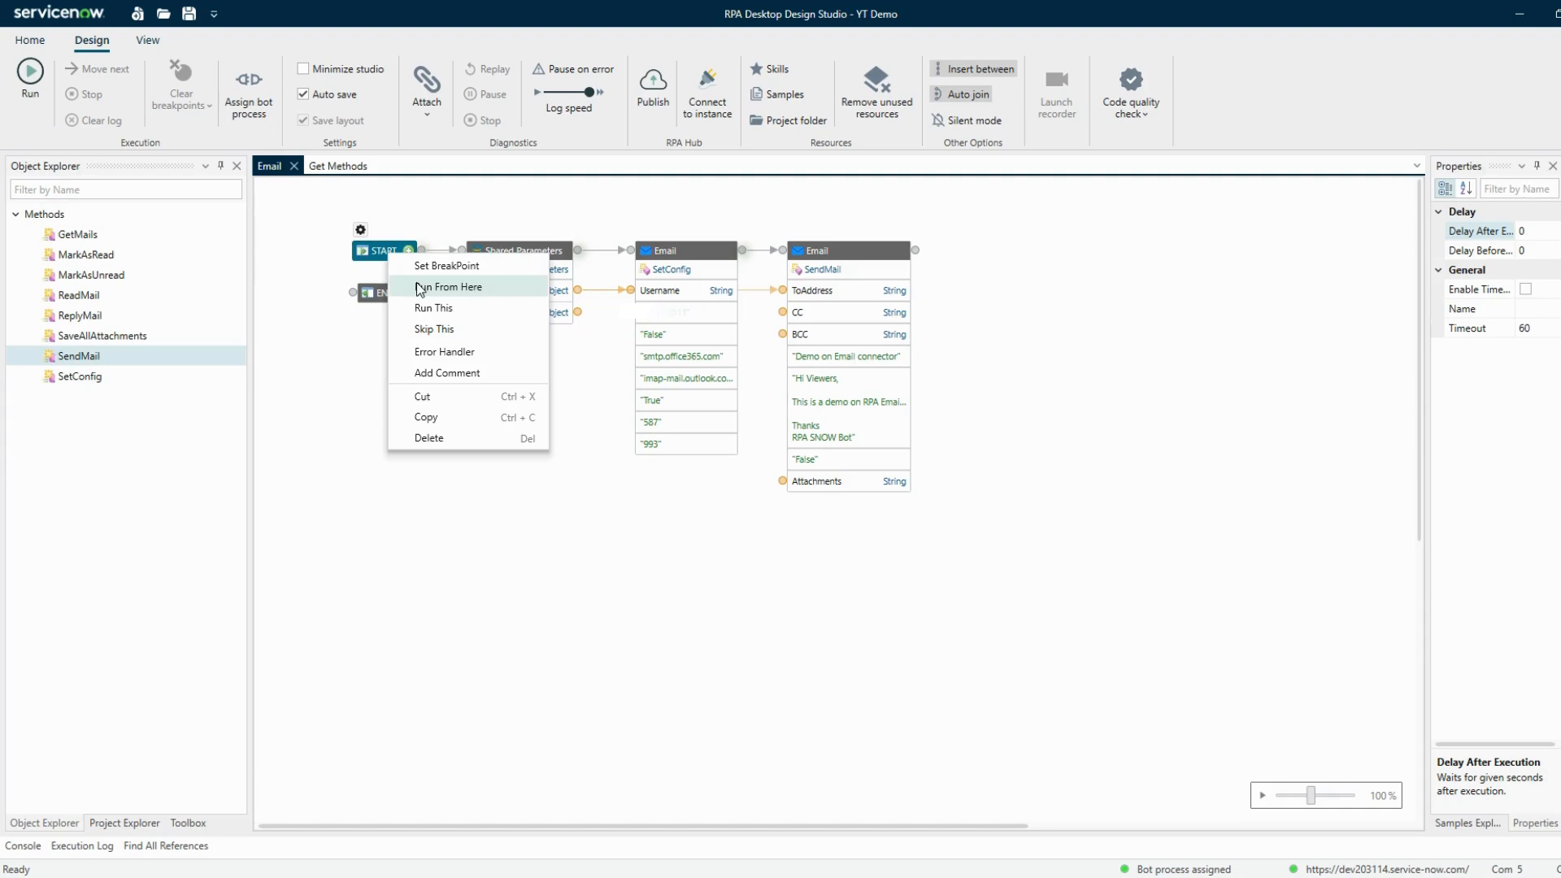
{"action": "left_click", "coordinate": [423, 286]}
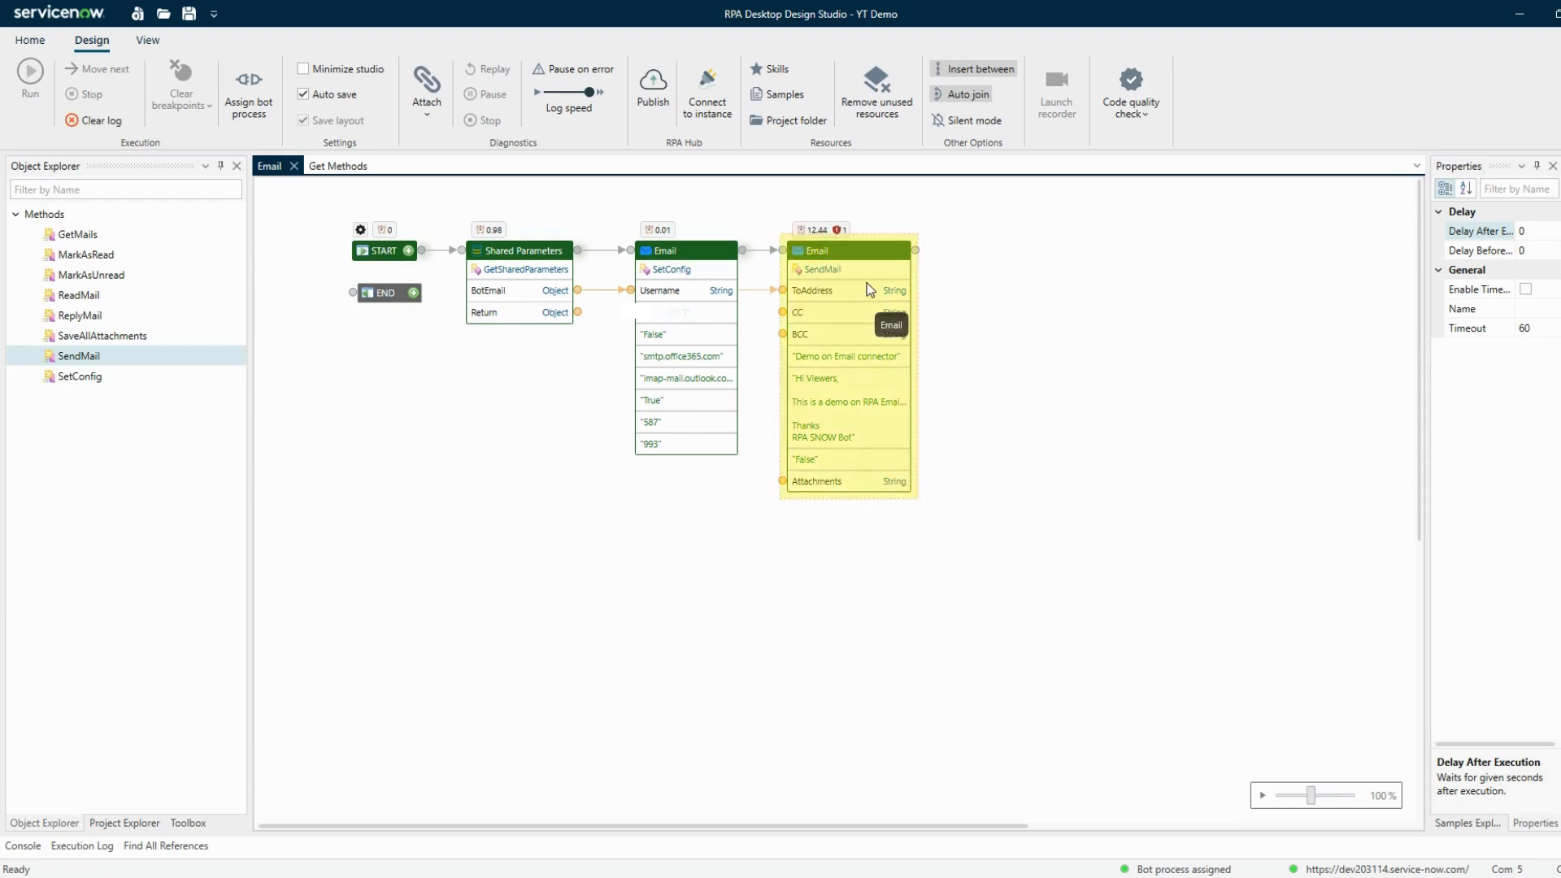
{"action": "left_click", "coordinate": [837, 231]}
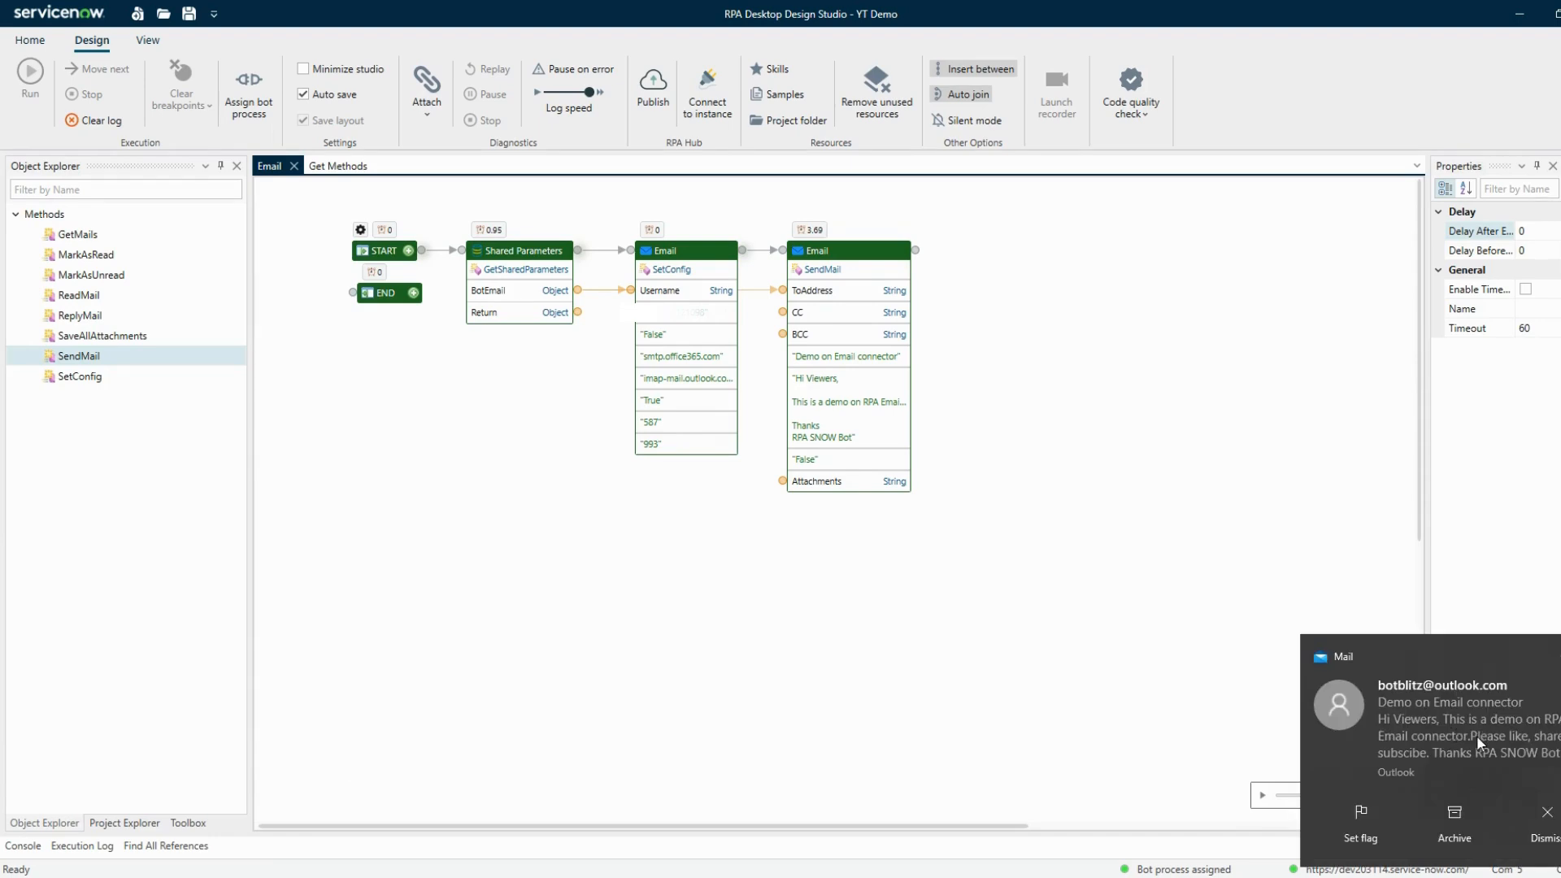
Open the received "Demo on Email connector" message from its notification, review its body text and minimize the mail window.
{"action": "left_click", "coordinate": [1476, 739]}
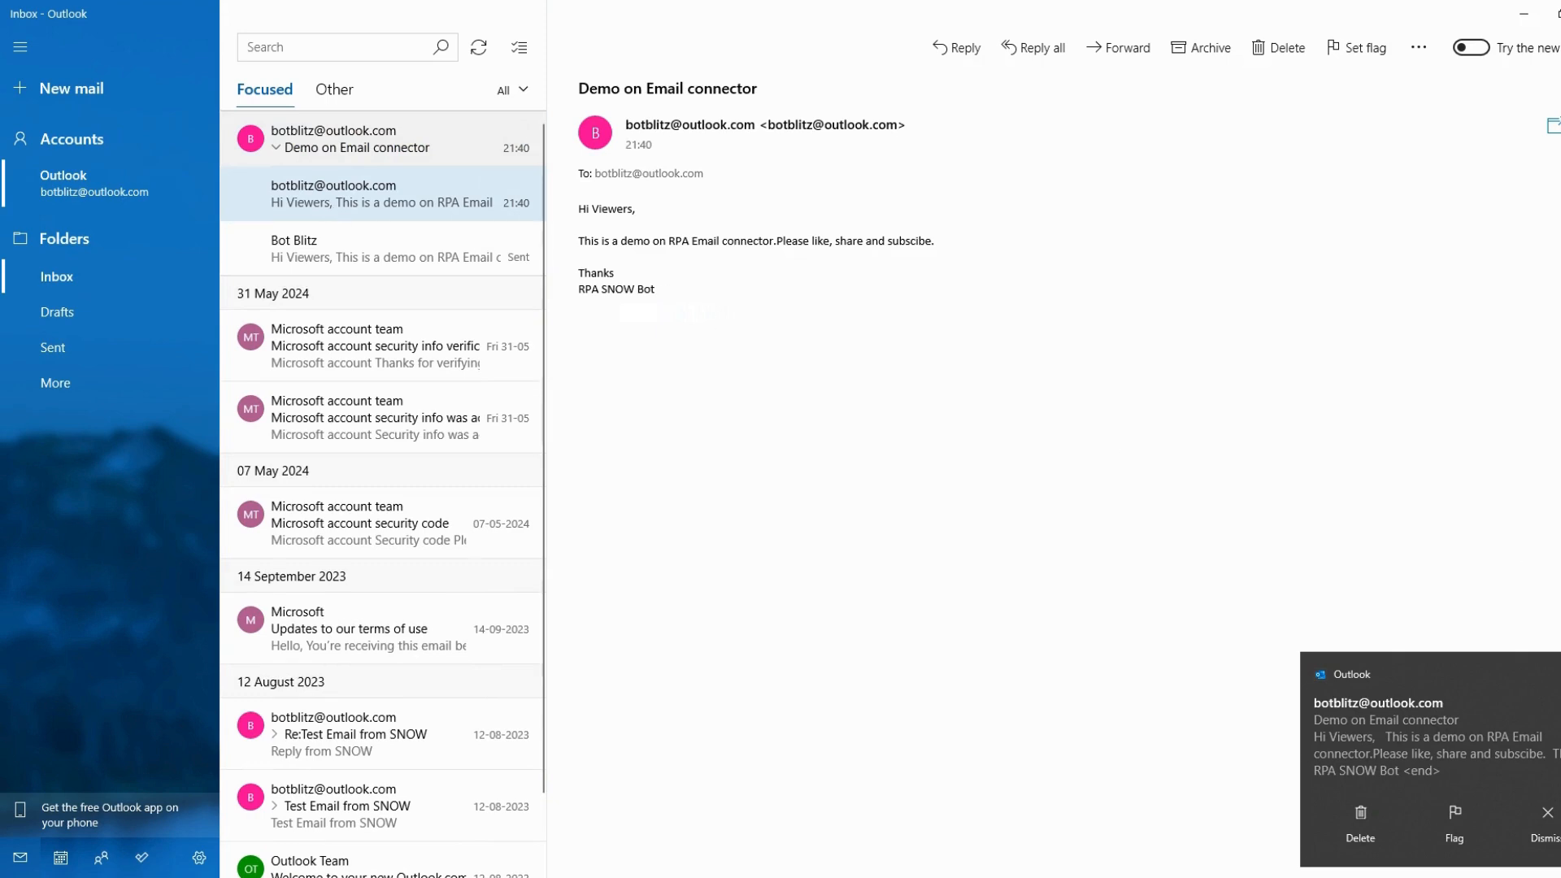
{"action": "left_click_drag", "start_coordinate": [661, 299], "coordinate": [564, 114]}
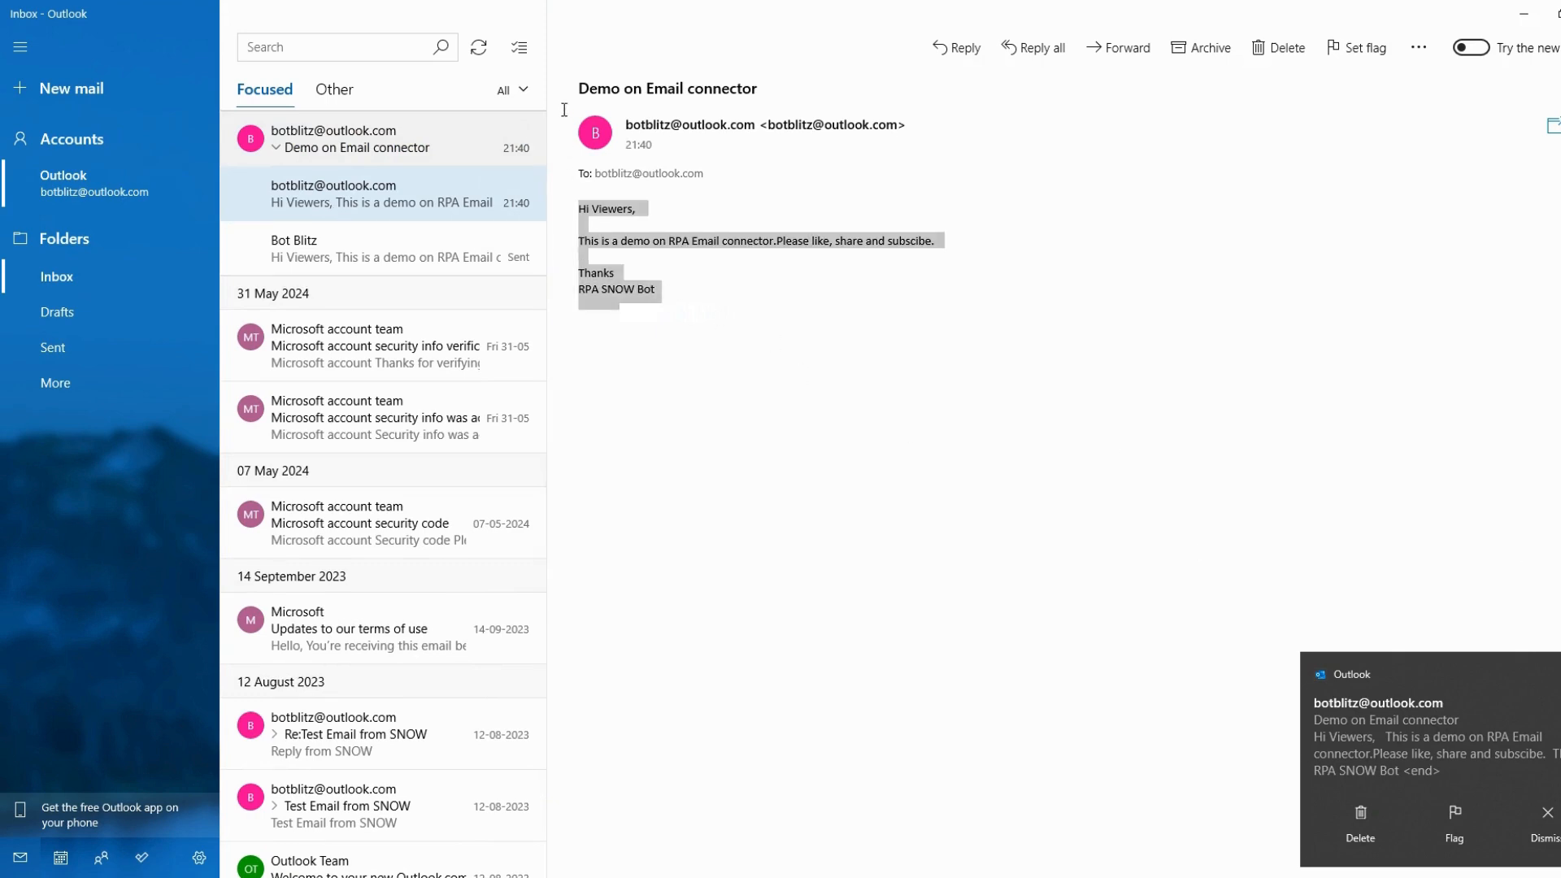
{"action": "left_click", "coordinate": [684, 223]}
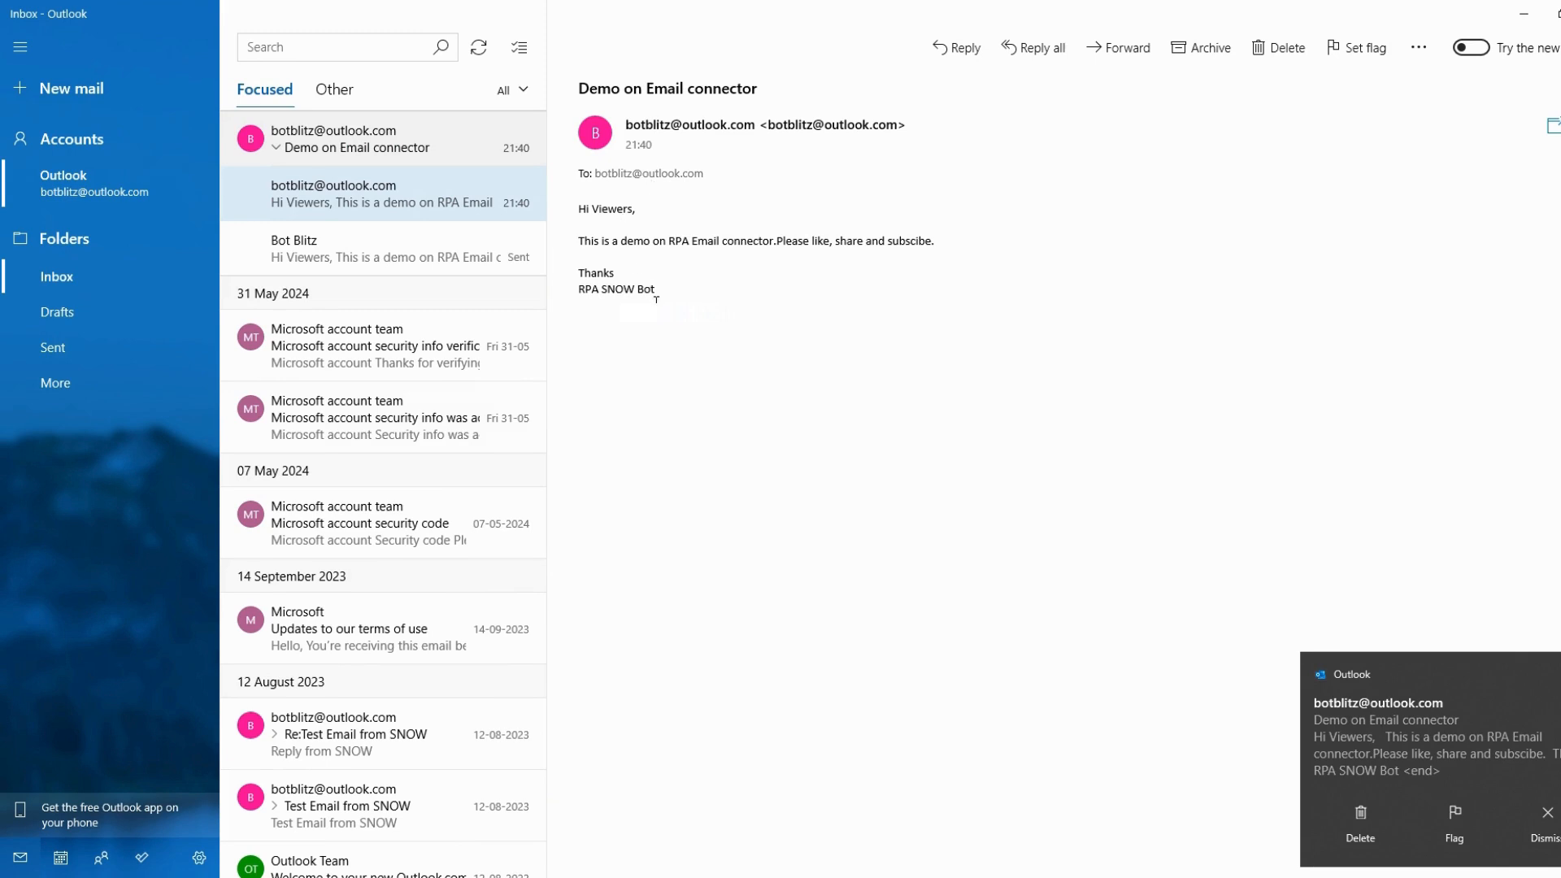
{"action": "left_click_drag", "start_coordinate": [655, 299], "coordinate": [579, 208]}
{"action": "left_click", "coordinate": [834, 321]}
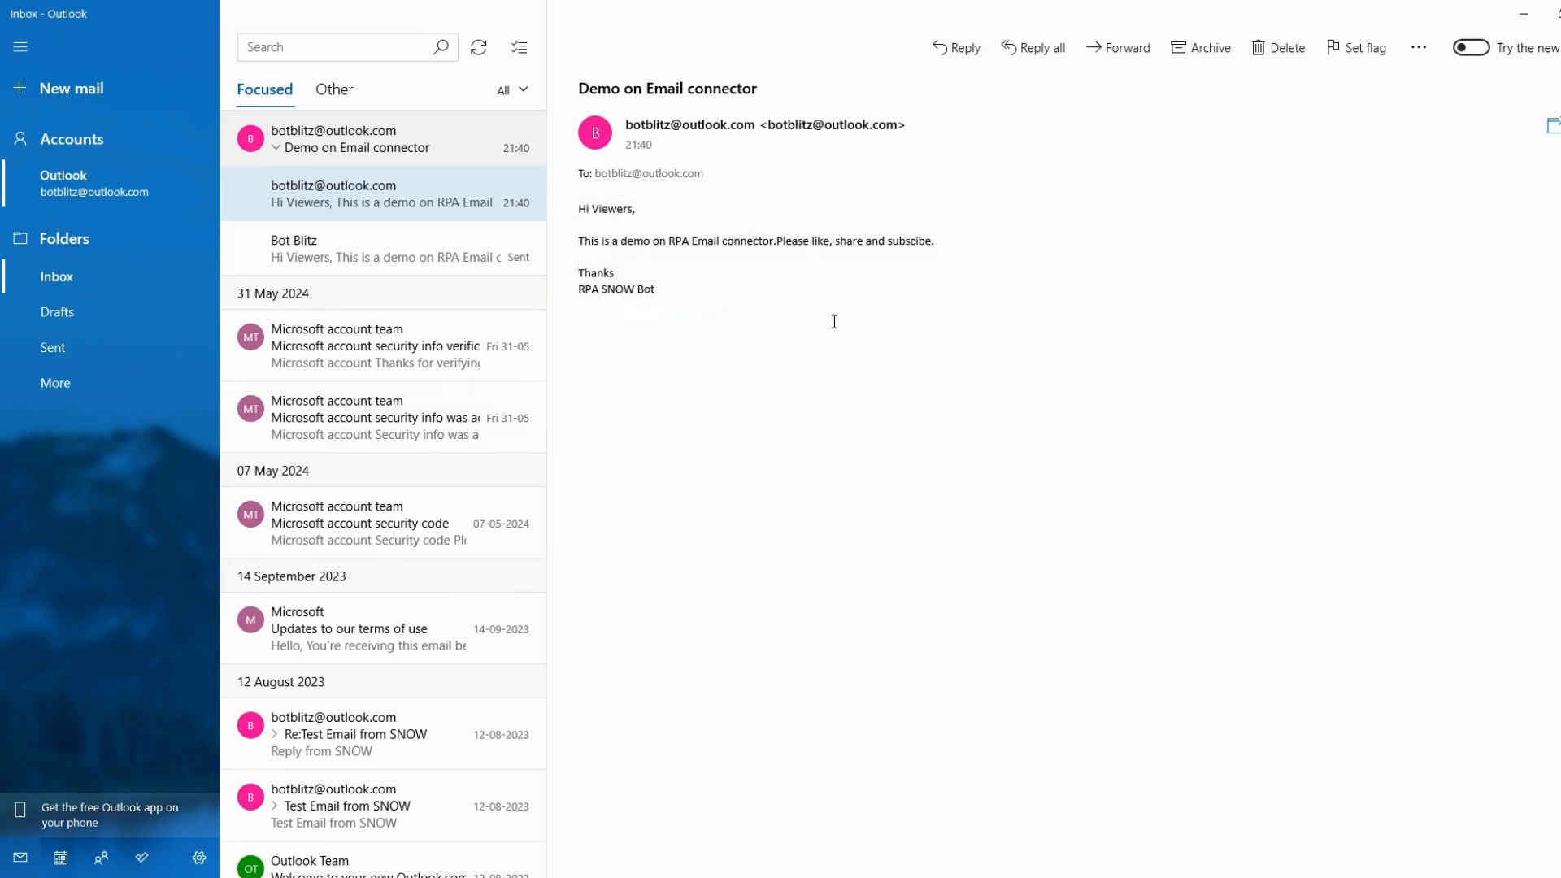
{"action": "left_click", "coordinate": [1523, 12]}
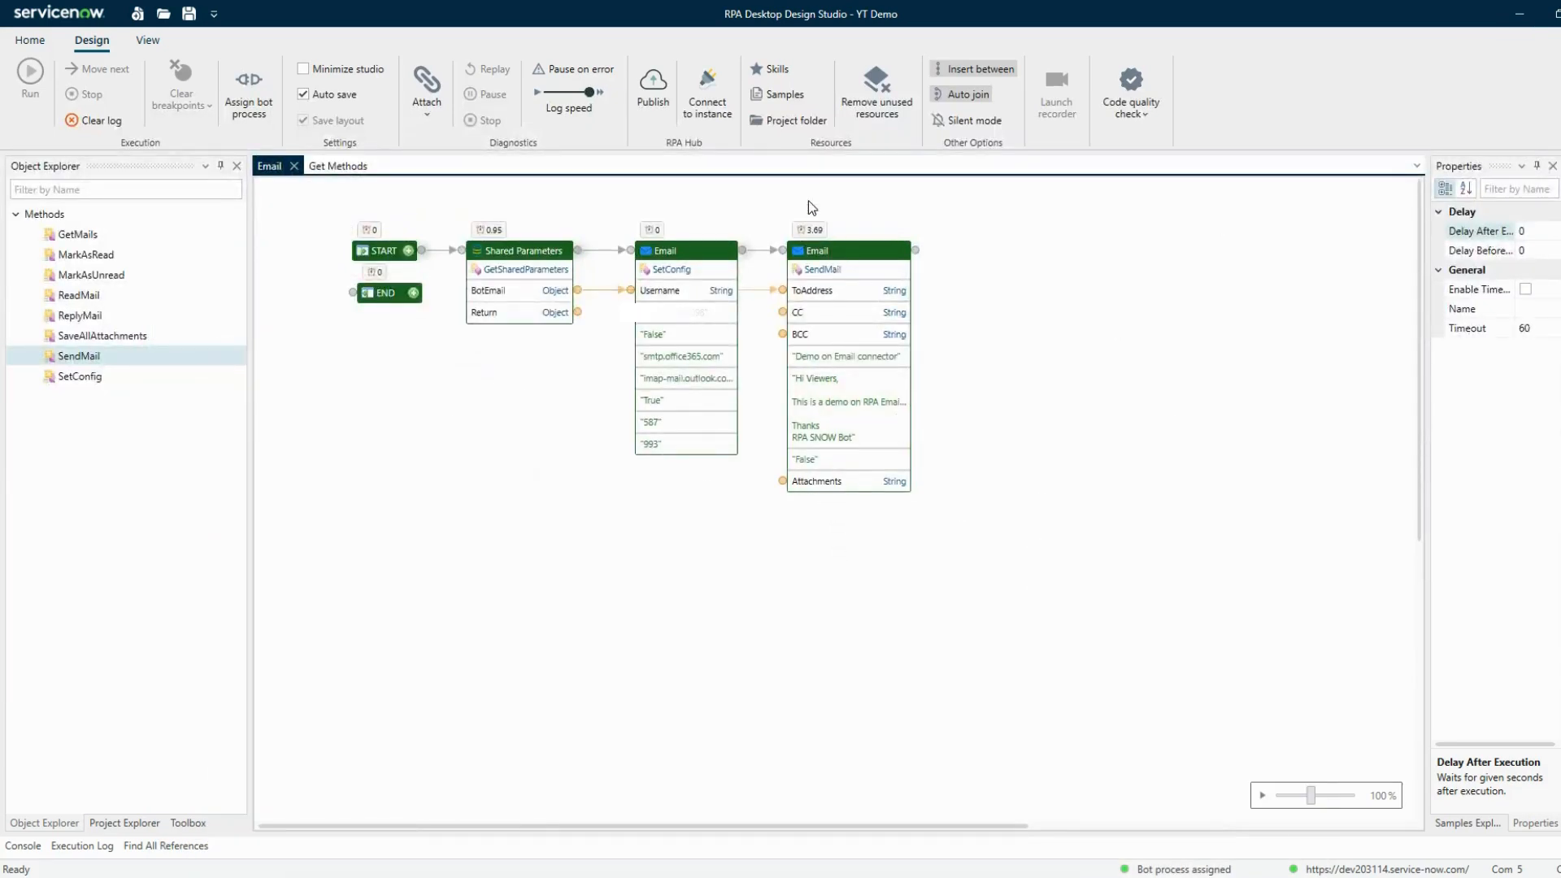
Open the project folder, go to the neighbouring Input folder and copy the full path of AddQueue.xlsx.
{"action": "left_click", "coordinate": [805, 122]}
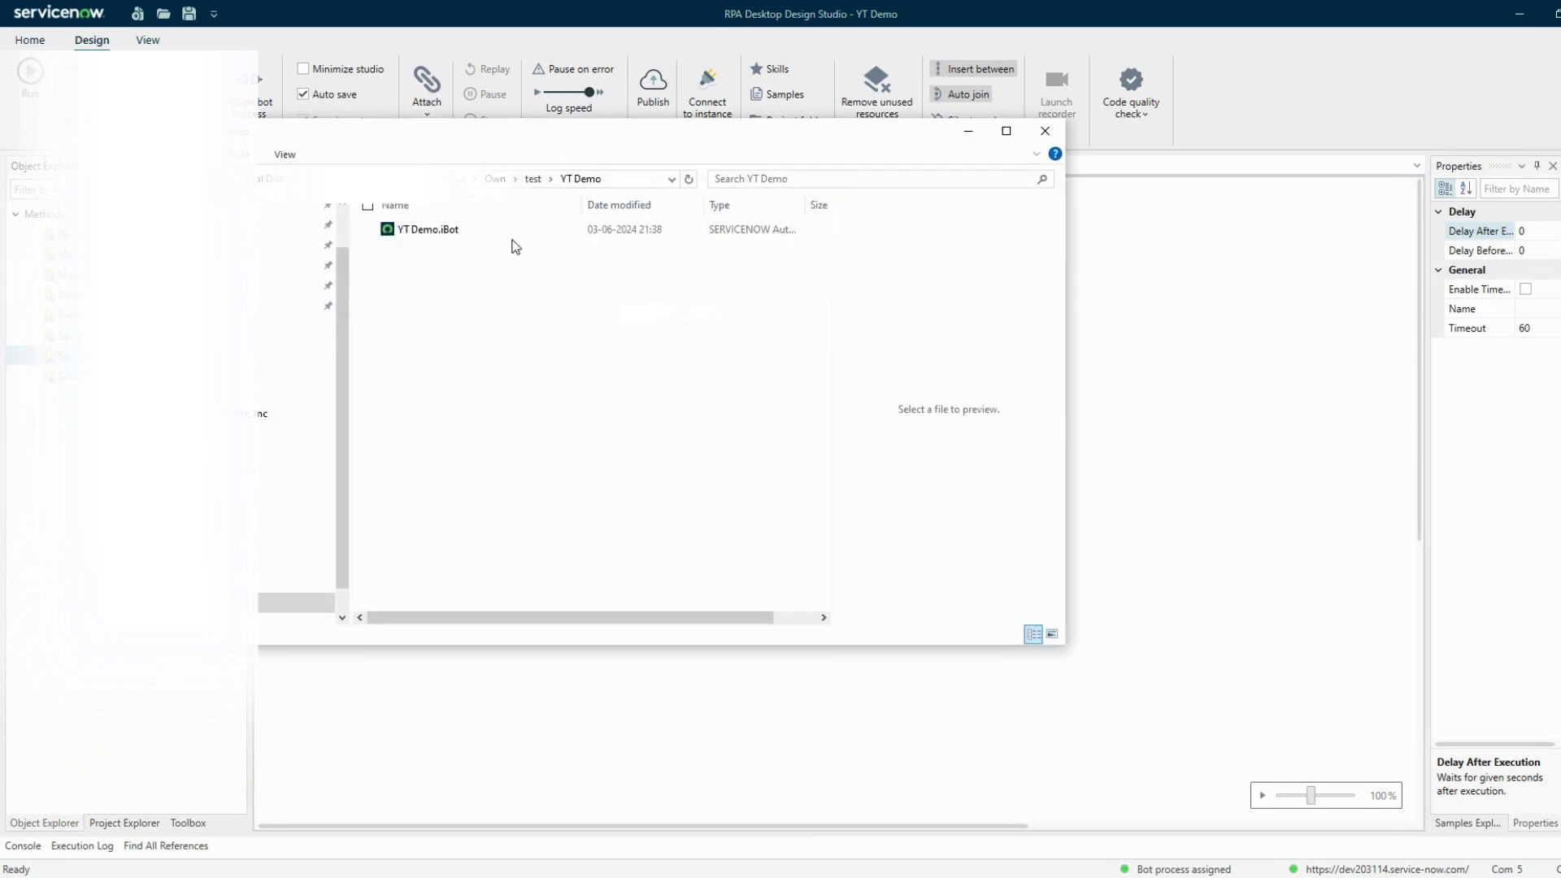
{"action": "left_click", "coordinate": [534, 180]}
{"action": "double_click", "coordinate": [411, 247]}
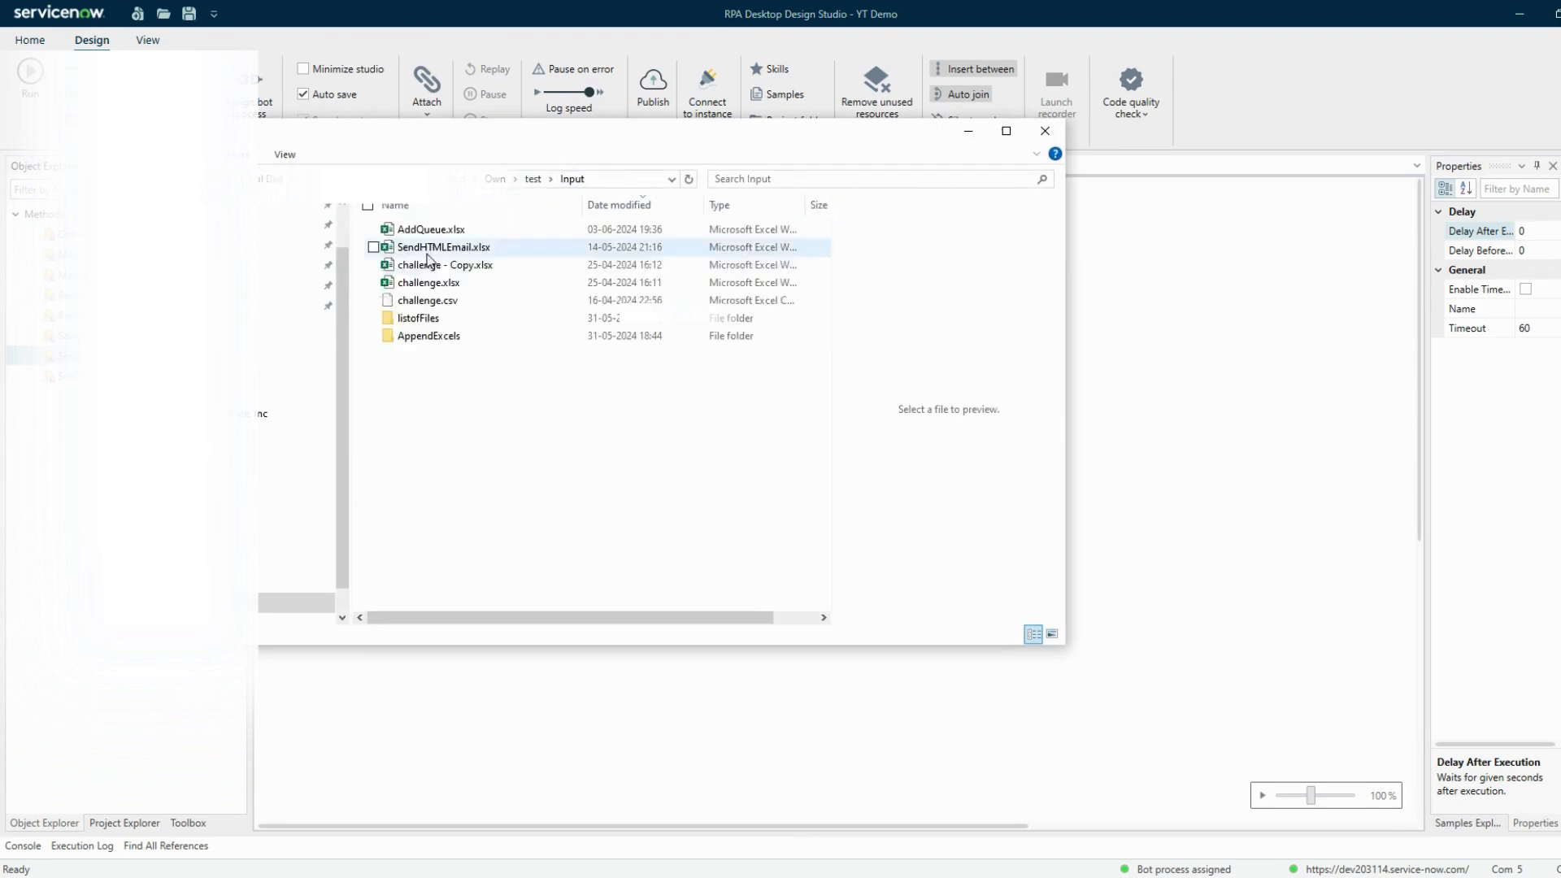
{"action": "left_click", "coordinate": [437, 235]}
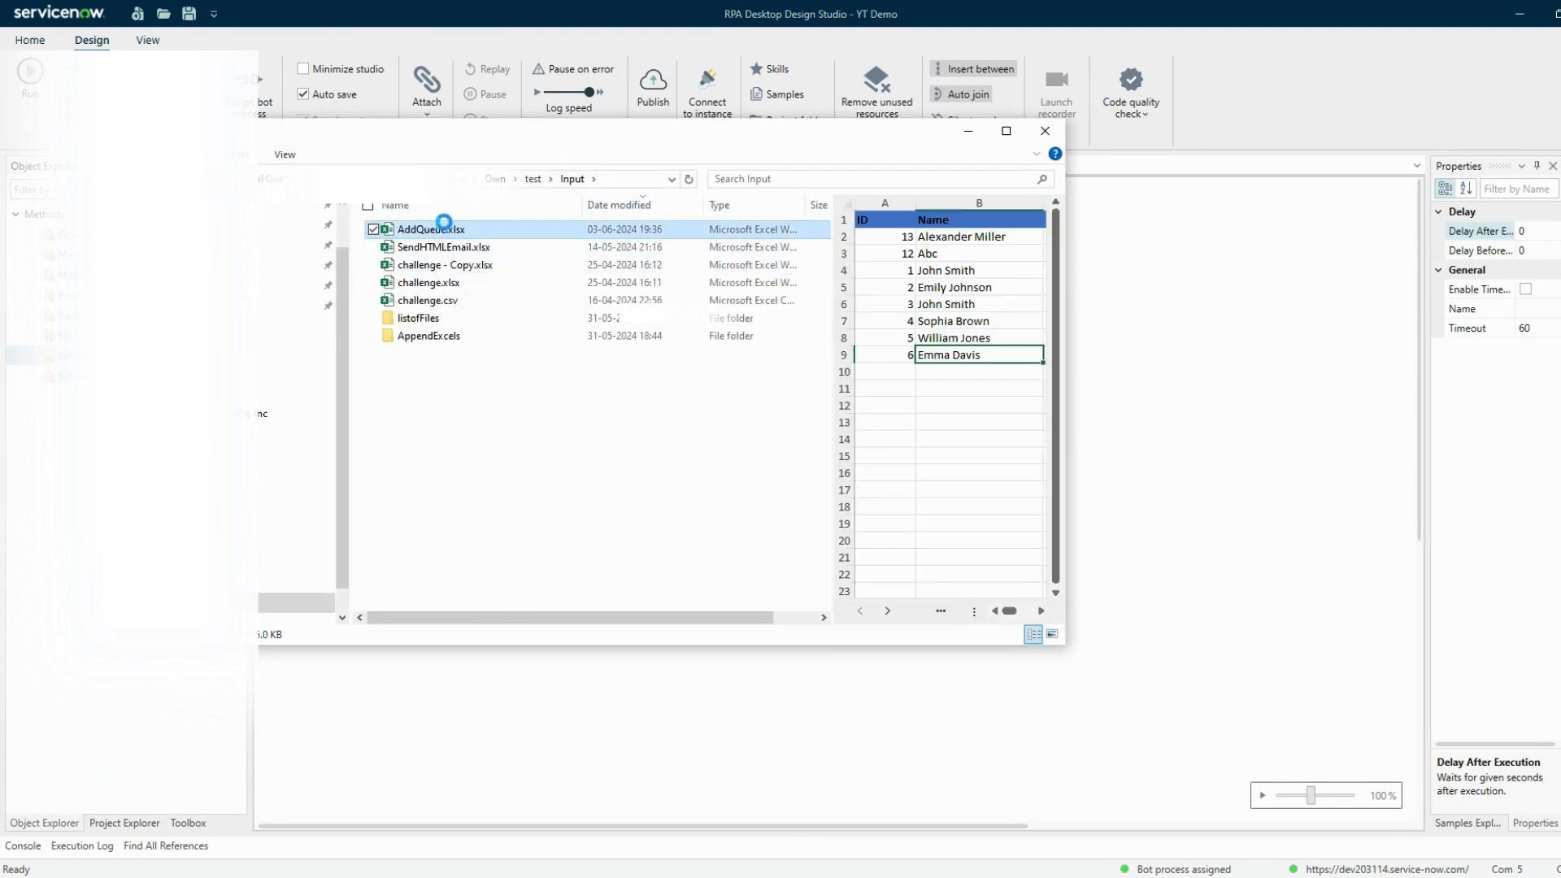
{"action": "right_click", "coordinate": [444, 228]}
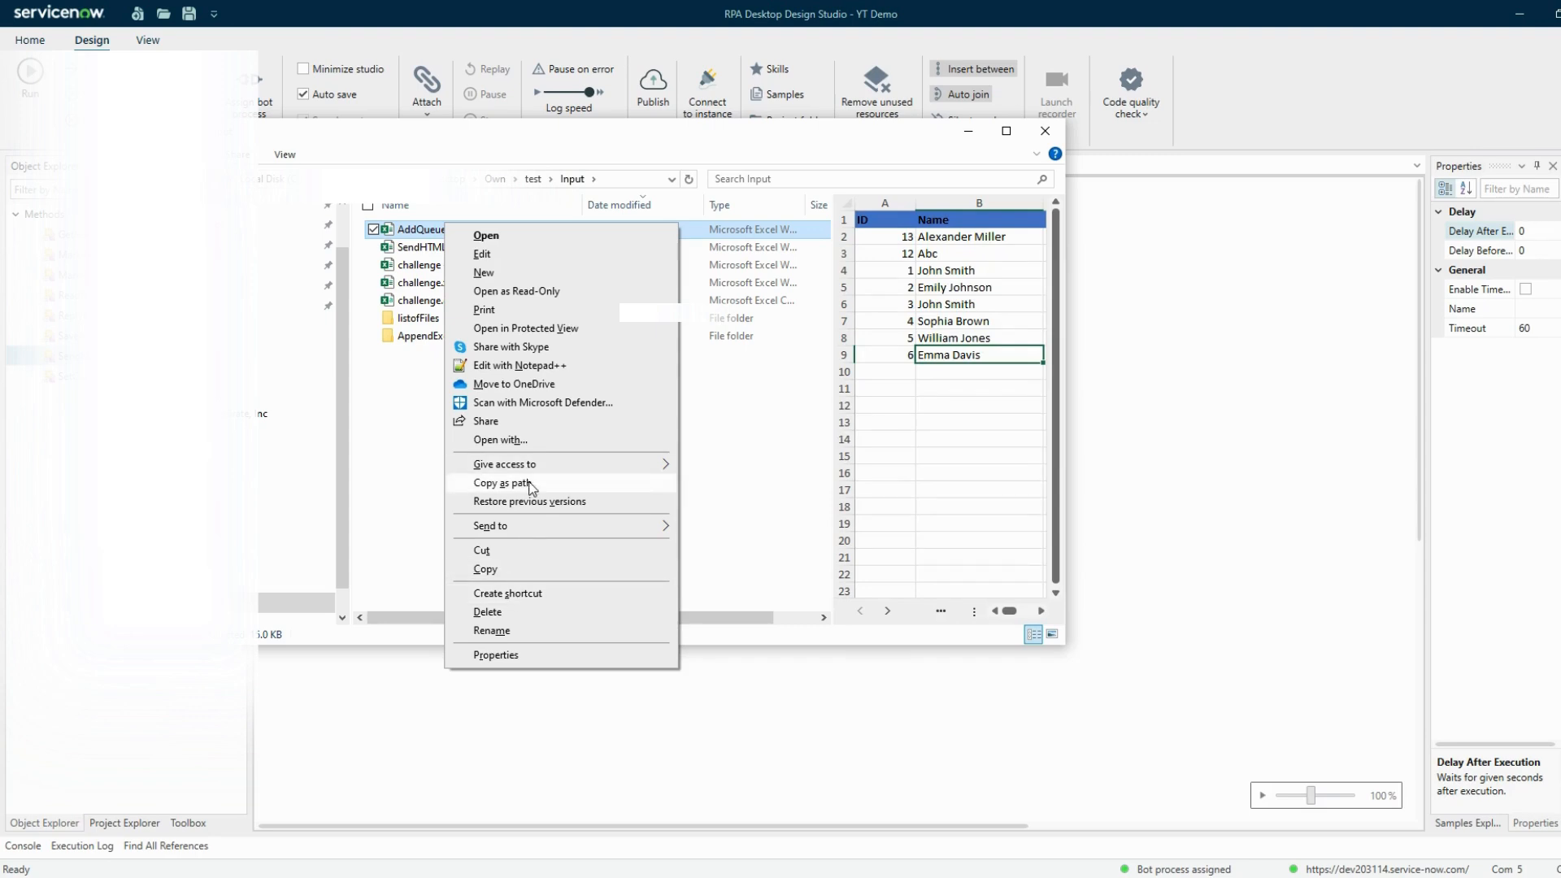
{"action": "left_click", "coordinate": [502, 483]}
Enter the copied AddQueue.xlsx path as the static value of SendMail's Attachments parameter in the Email activity.
{"action": "left_click", "coordinate": [1409, 357]}
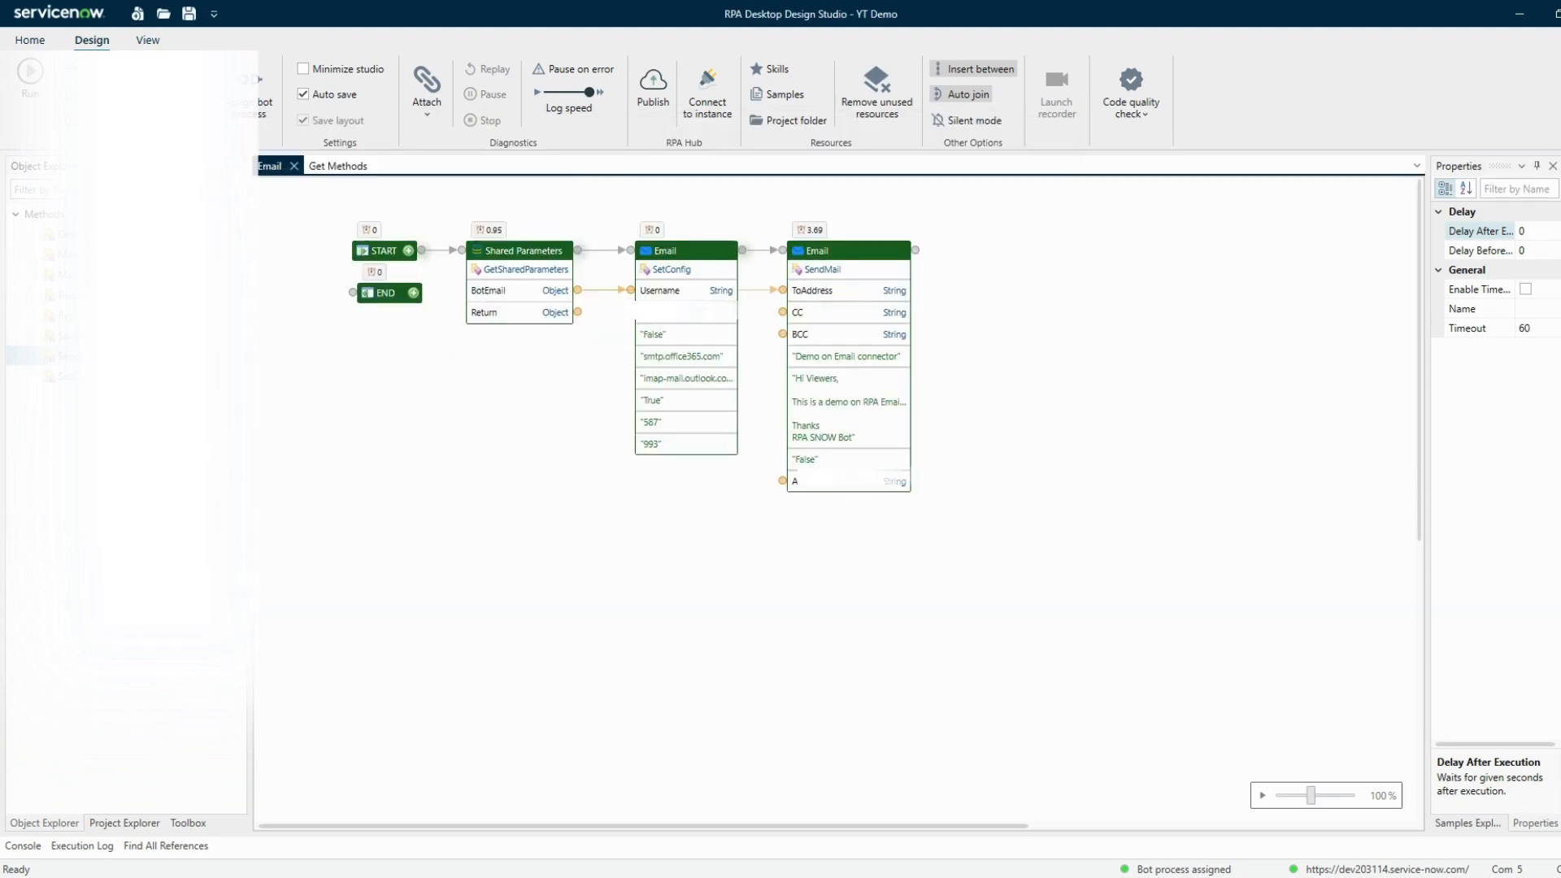
{"action": "left_click", "coordinate": [837, 487]}
{"action": "key", "text": "ctrl+v"}
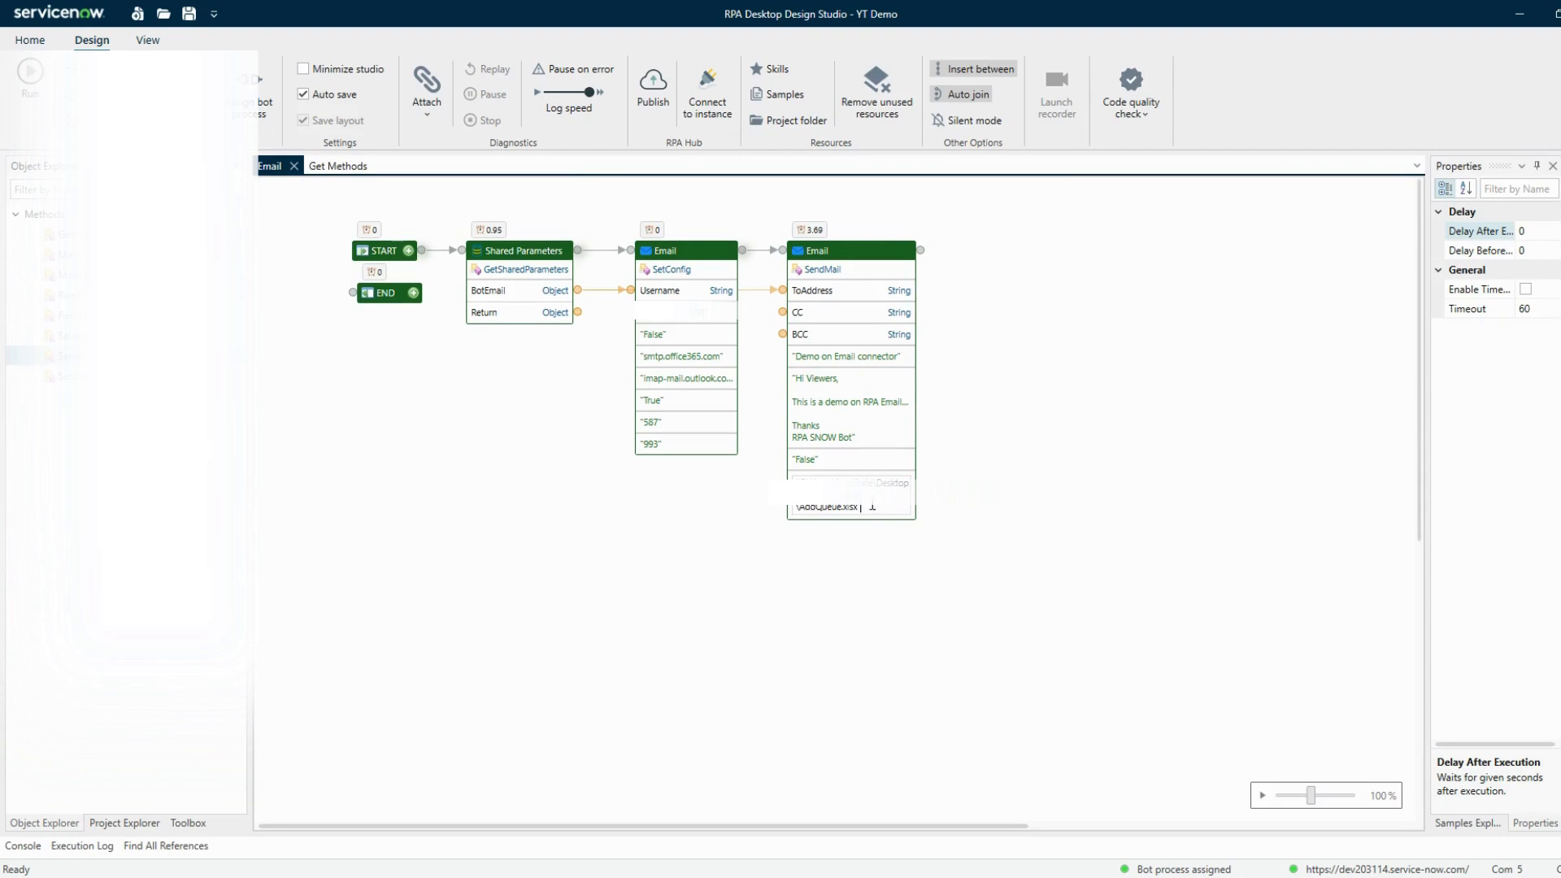
{"action": "left_click_drag", "start_coordinate": [868, 508], "coordinate": [800, 484]}
{"action": "left_click", "coordinate": [823, 586]}
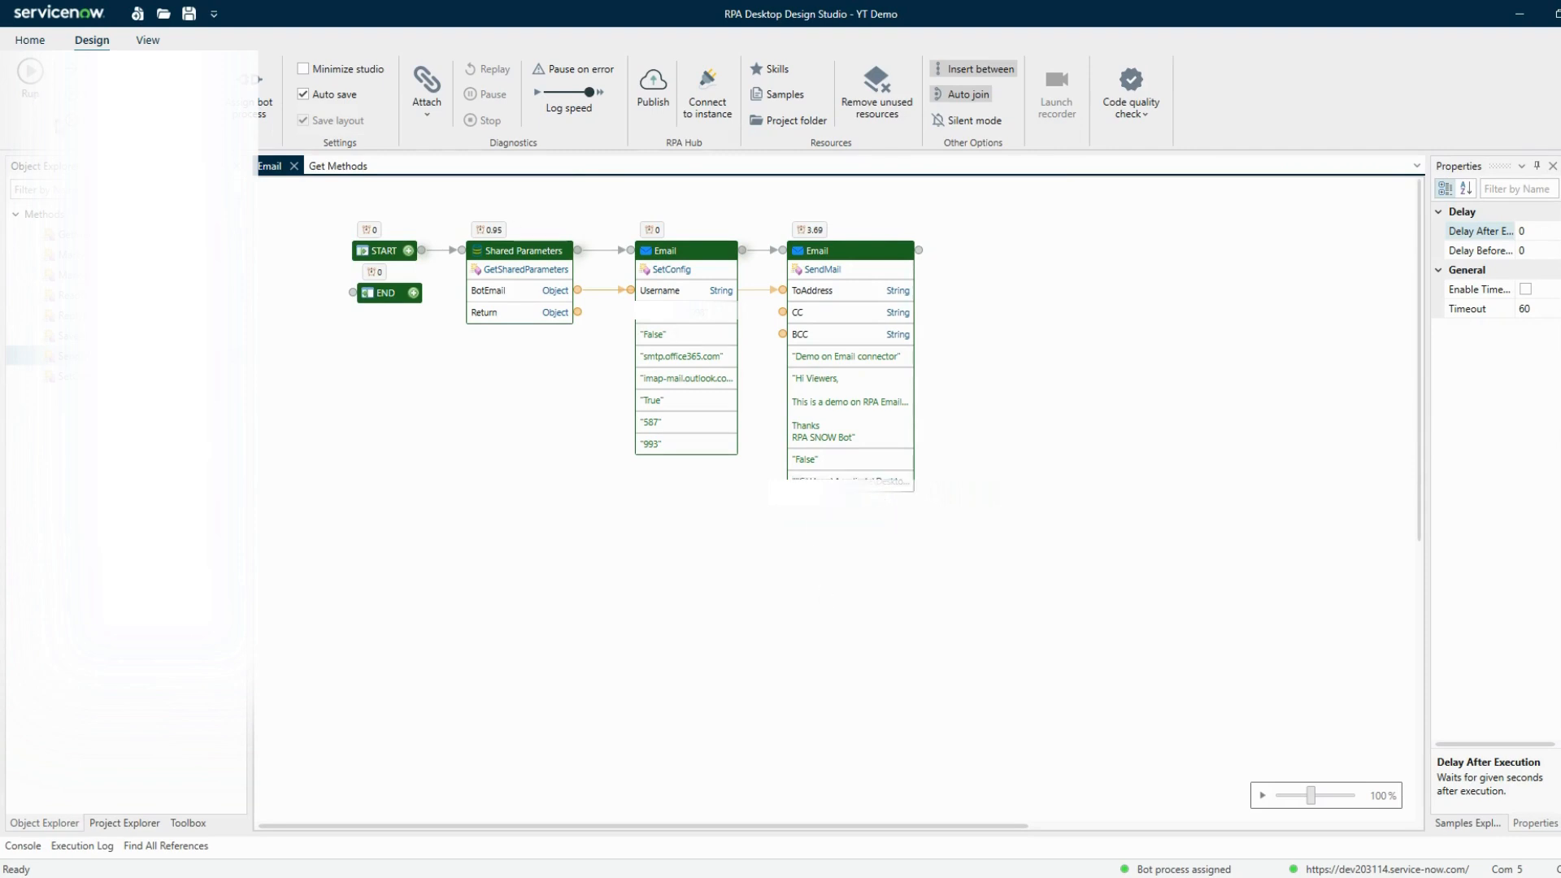
Run the Email activity with the attachment from the START block, inspect SendMail's error log and close it.
{"action": "right_click", "coordinate": [378, 250]}
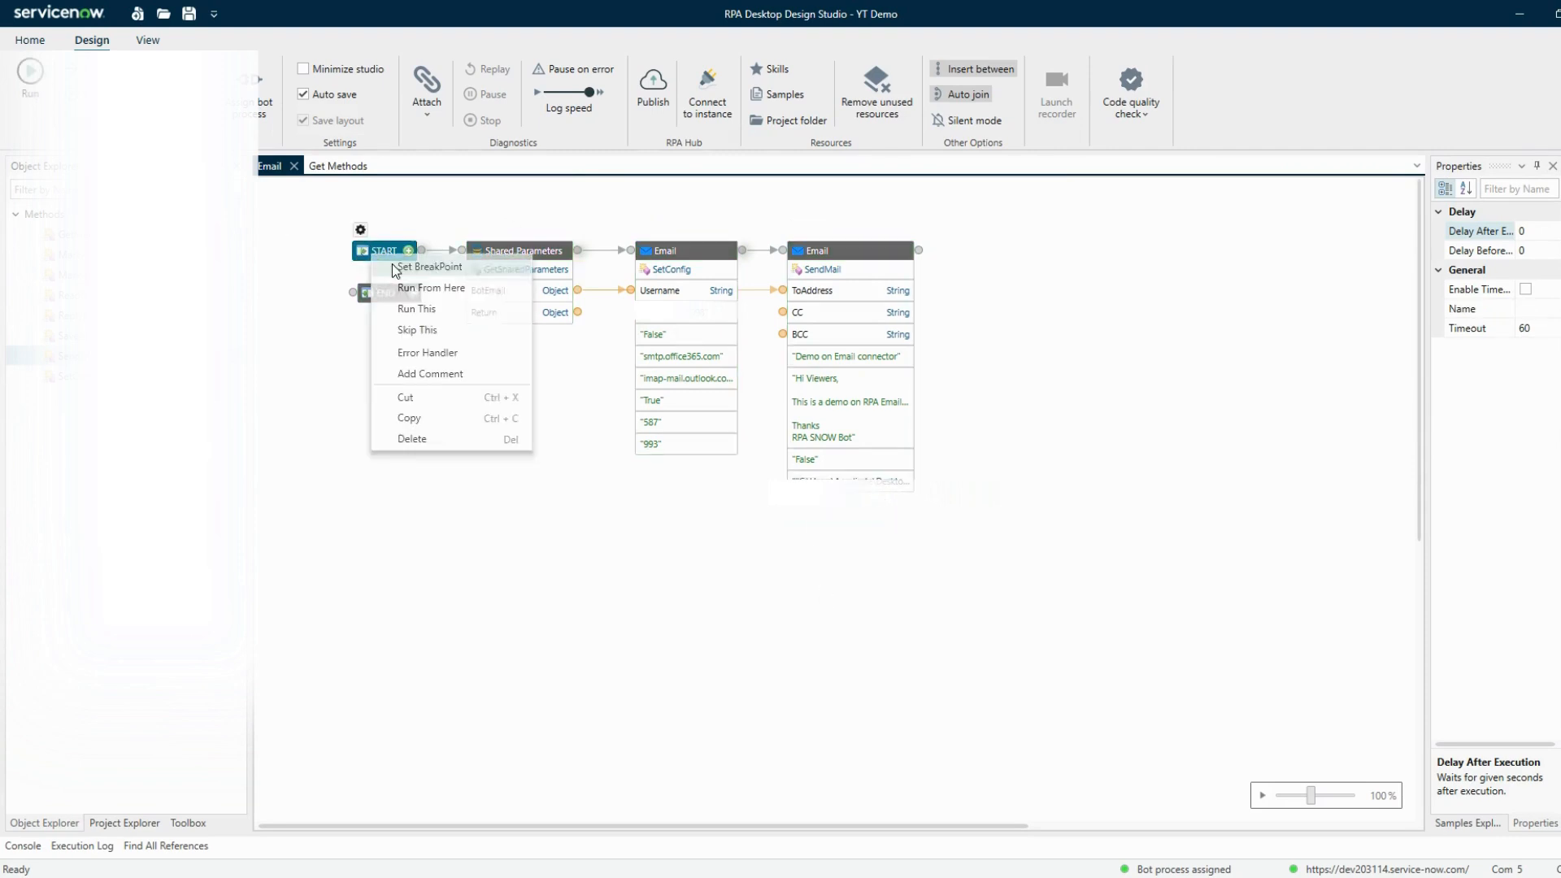
{"action": "left_click", "coordinate": [431, 286]}
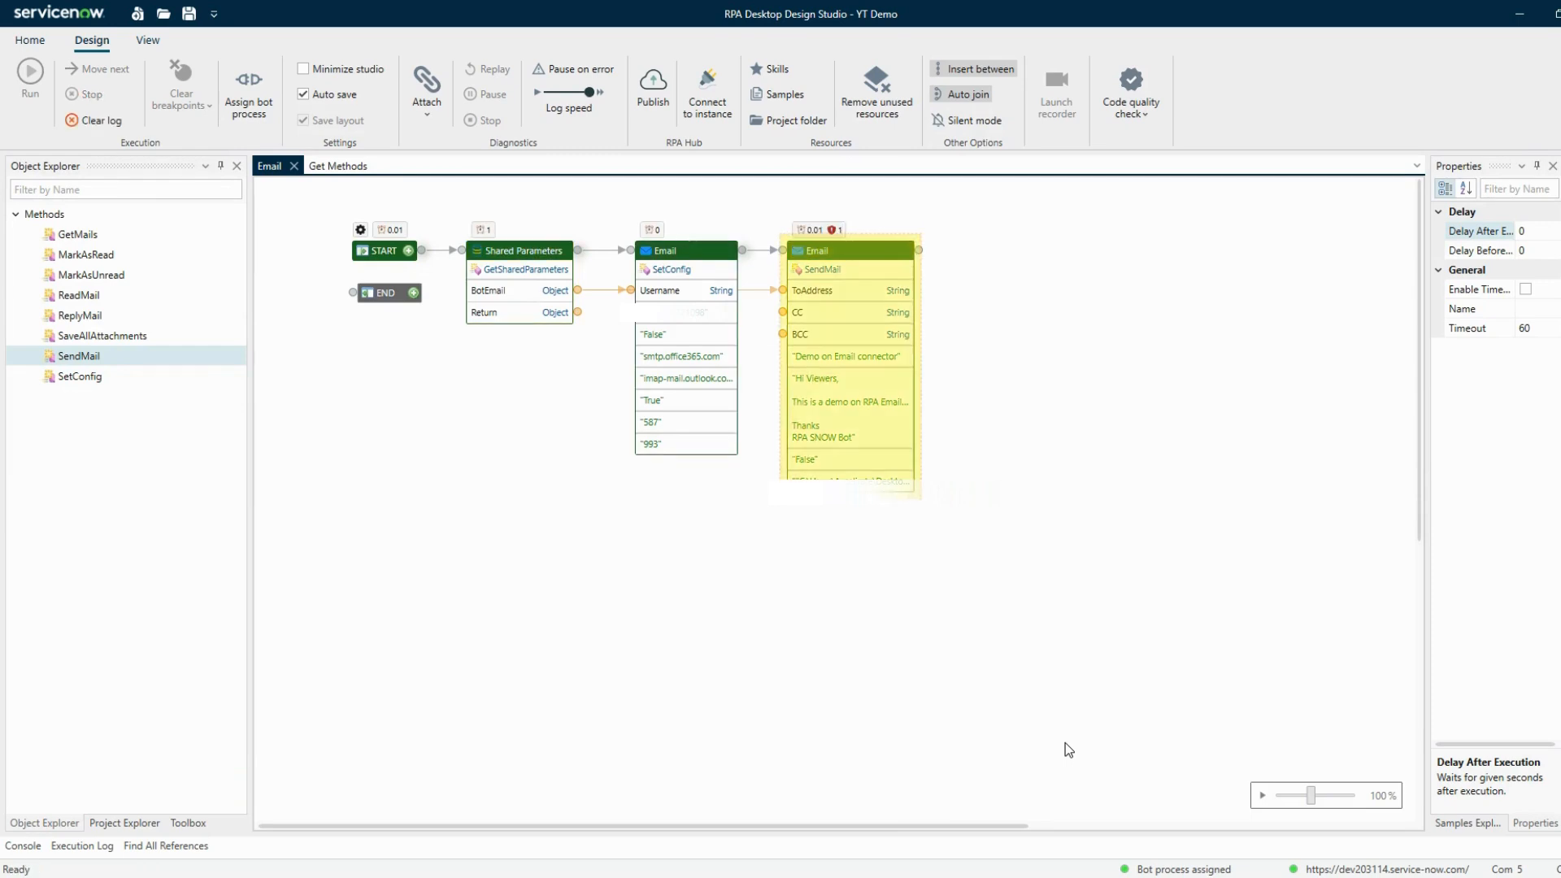
{"action": "left_click", "coordinate": [832, 230]}
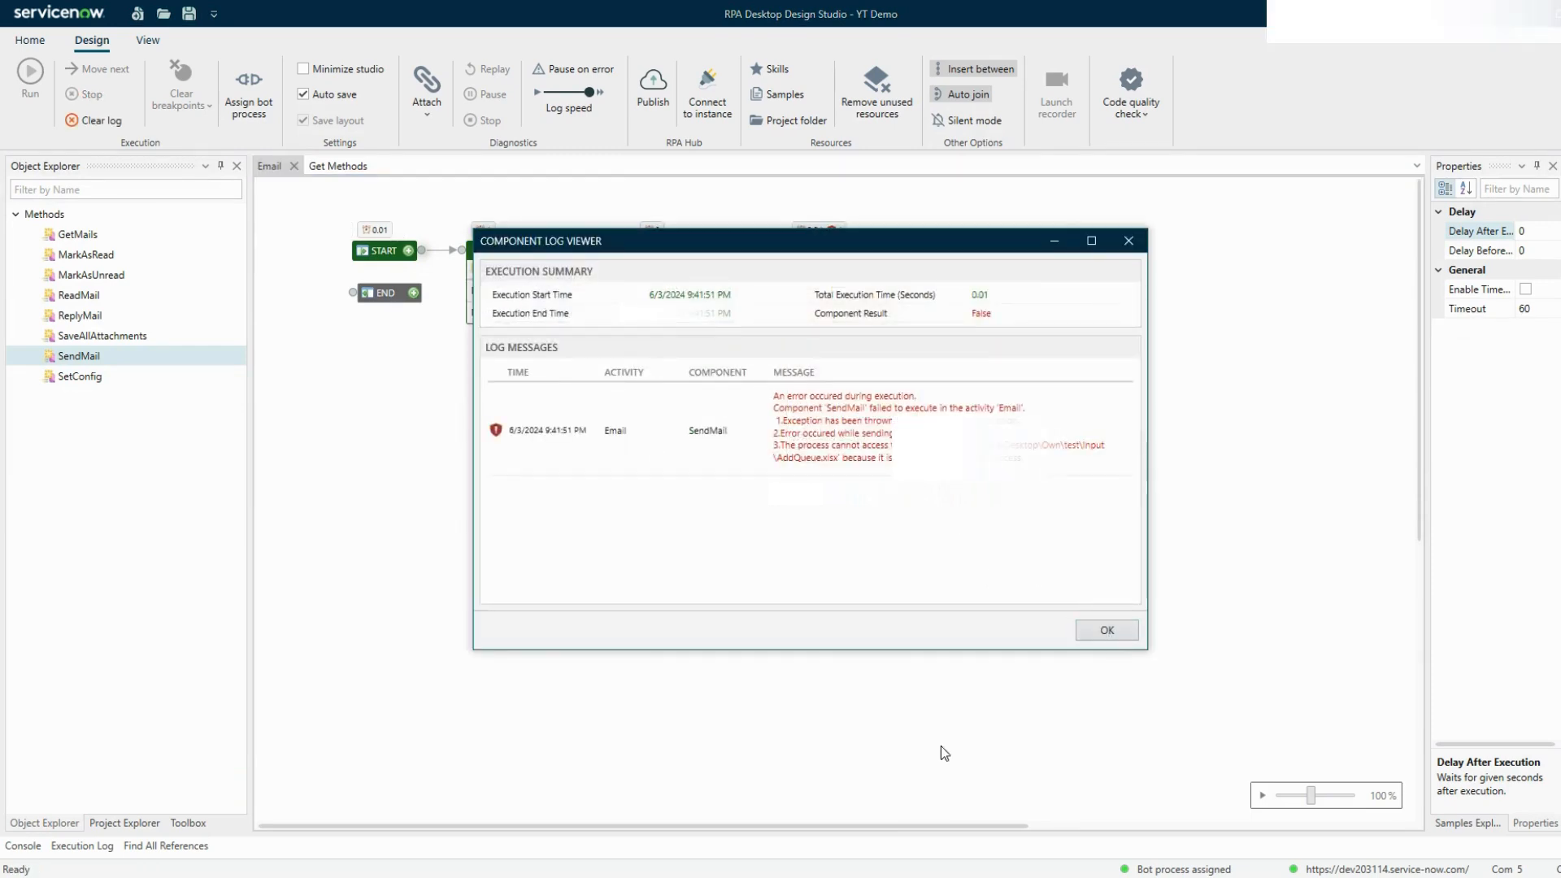
{"action": "left_click", "coordinate": [1106, 636]}
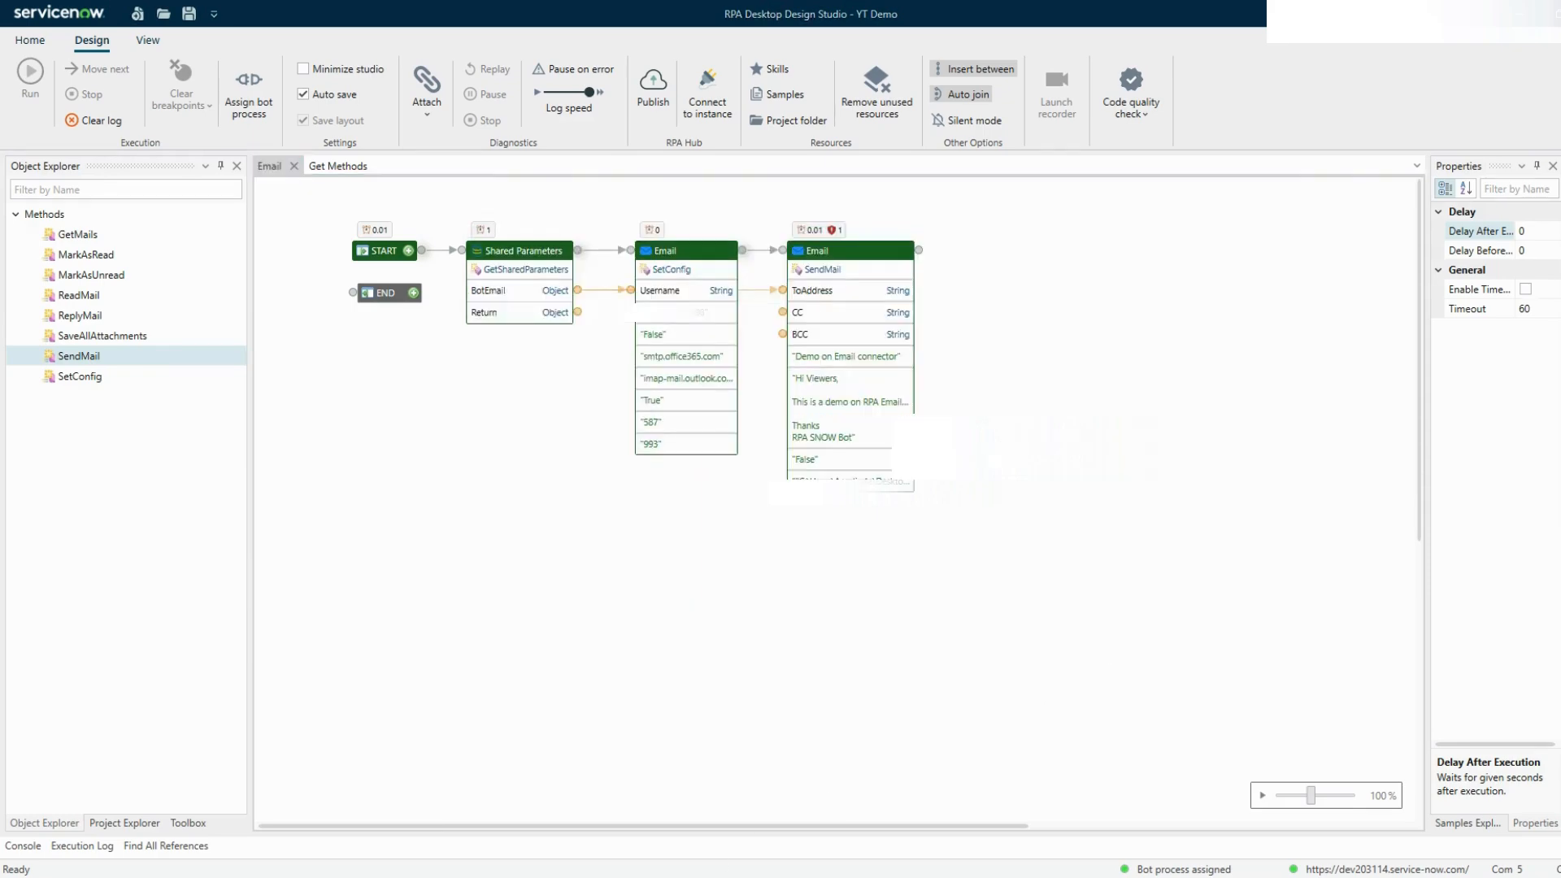
Rerun the Email activity from the START block to send the mail with AddQueue.xlsx attached.
{"action": "key", "text": "alt+Tab"}
{"action": "key", "text": "alt+Tab"}
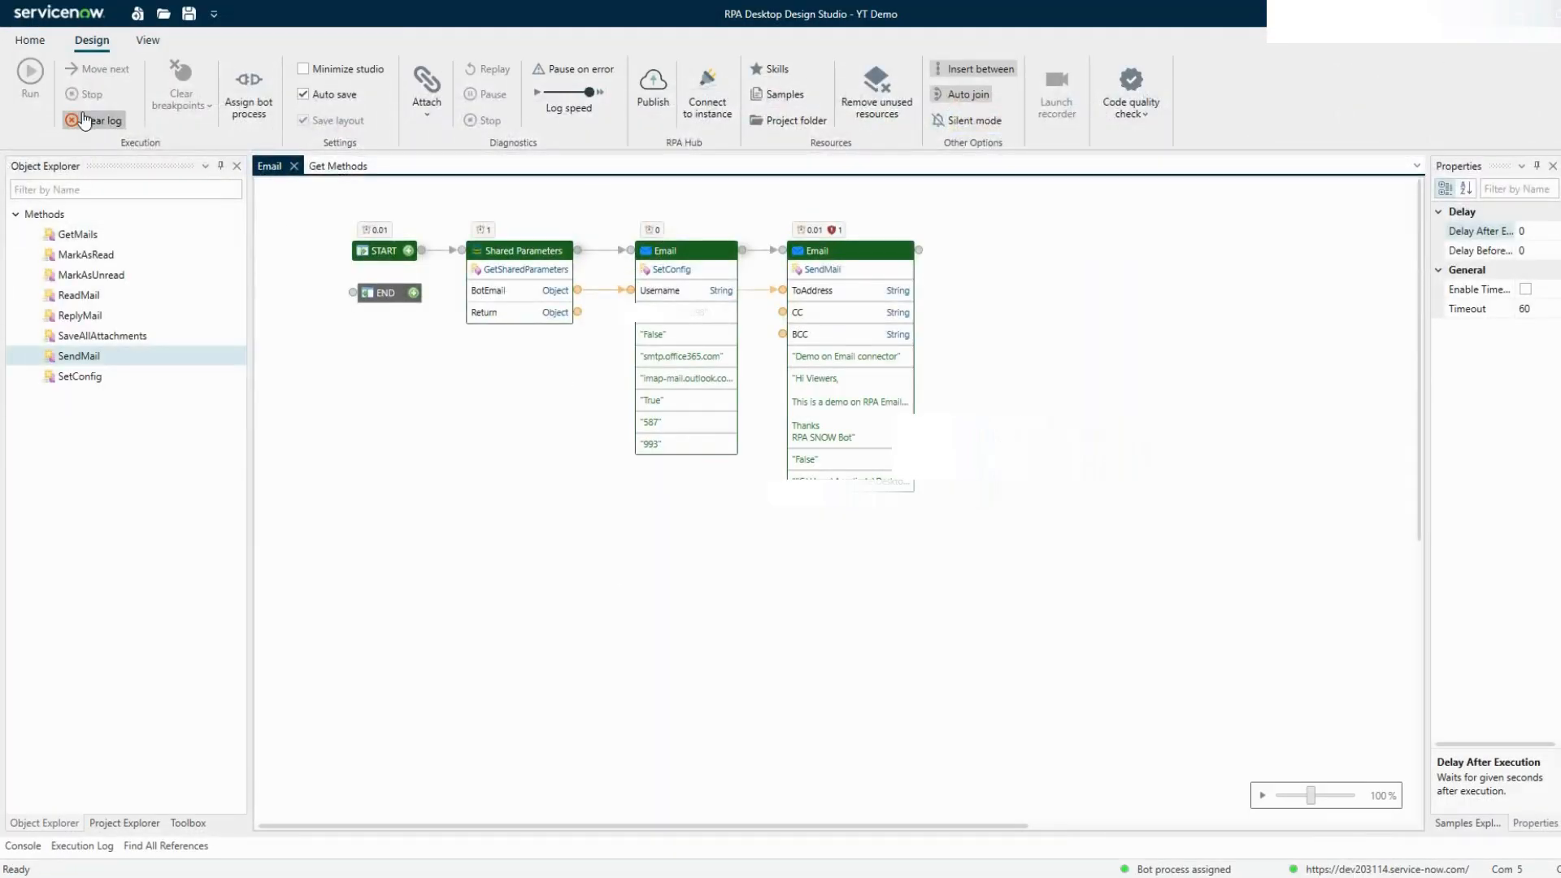
{"action": "right_click", "coordinate": [380, 245]}
{"action": "left_click", "coordinate": [440, 294]}
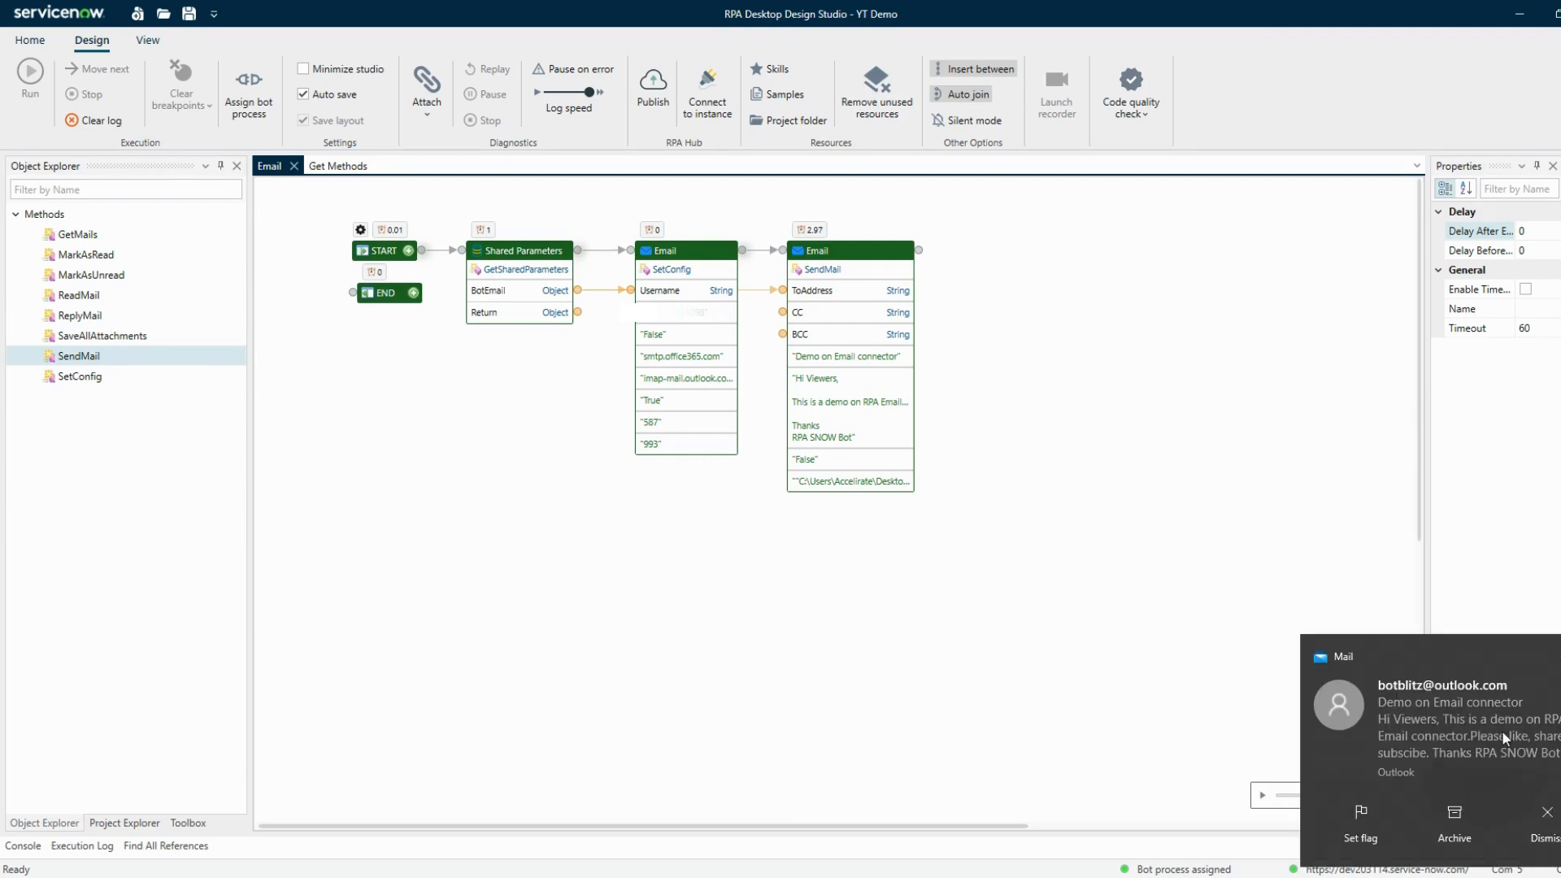
Open the received "Demo on Email connector" message from its notification, check its attachment and body, and minimize the mail window.
{"action": "left_click", "coordinate": [1501, 730]}
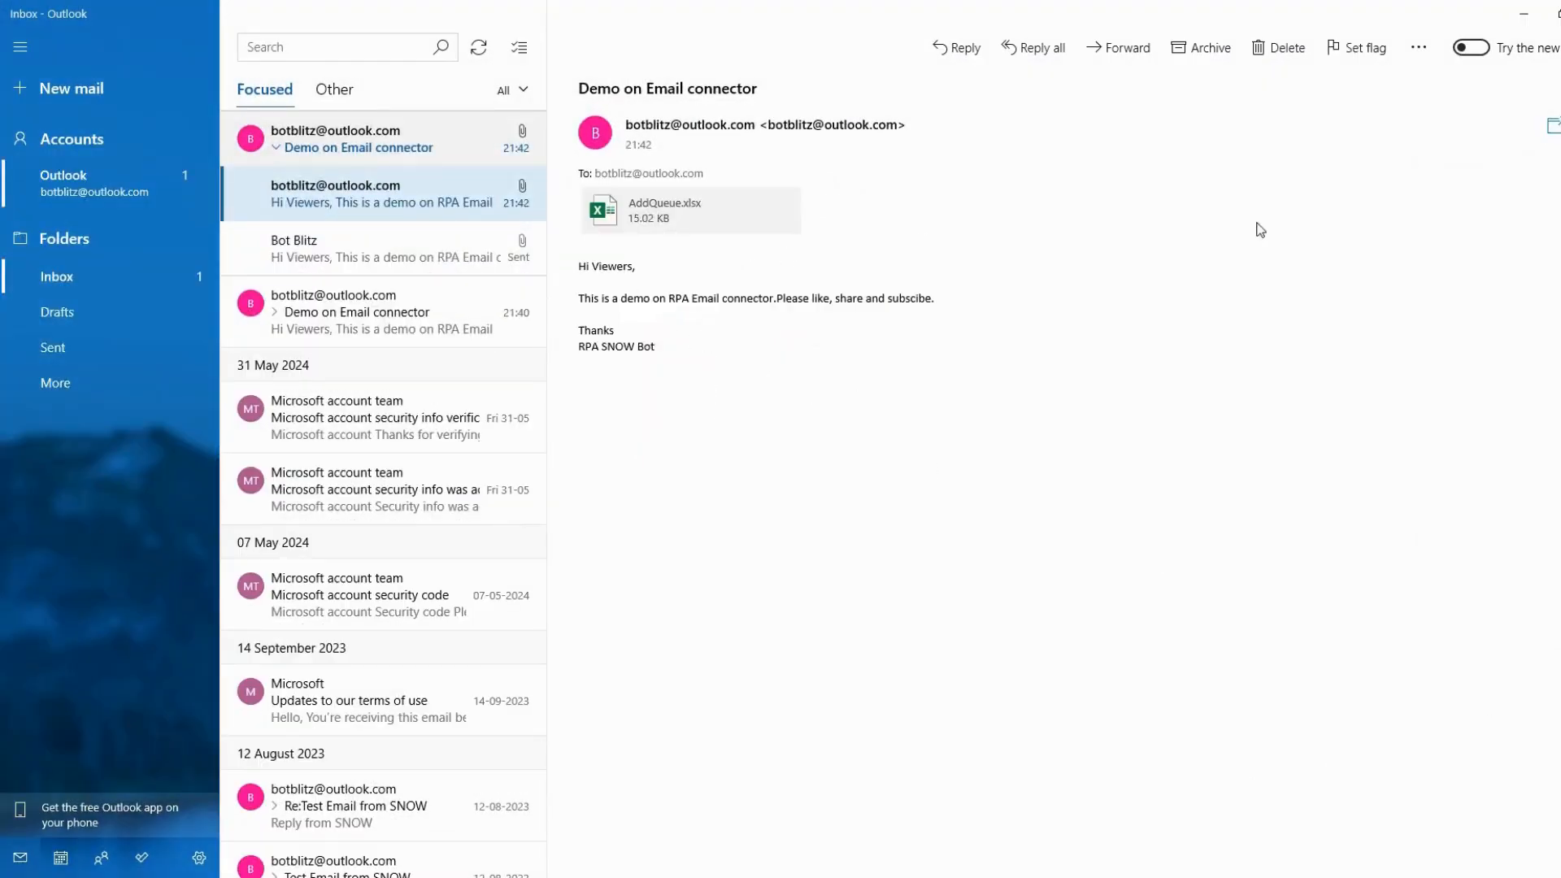
{"action": "left_click", "coordinate": [1523, 13]}
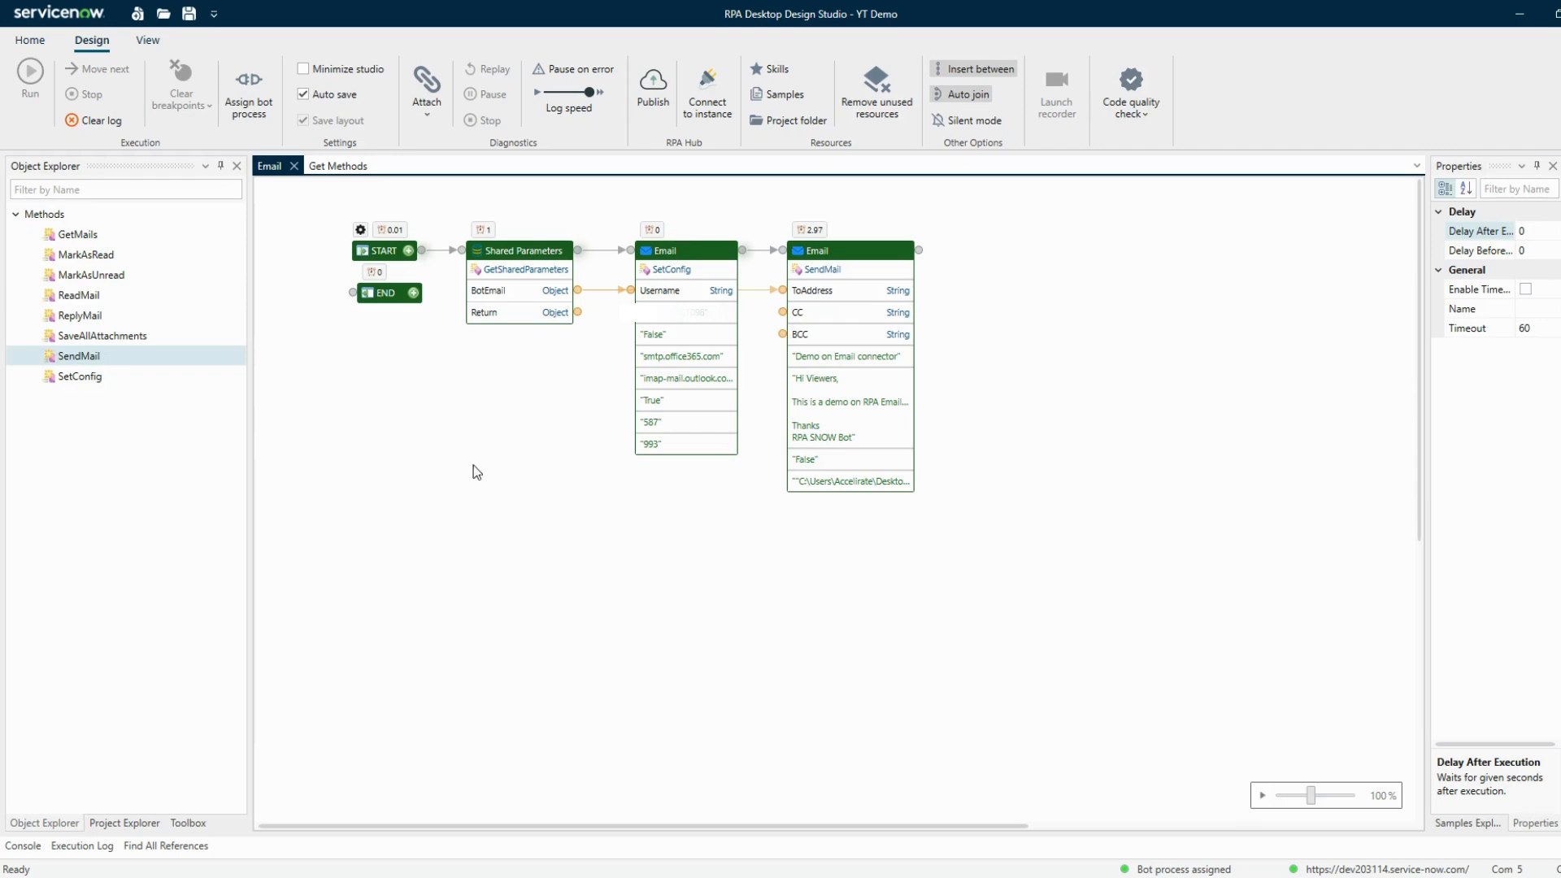
Display the YT Demo project tree with its activities and global objects.
{"action": "left_click", "coordinate": [135, 823]}
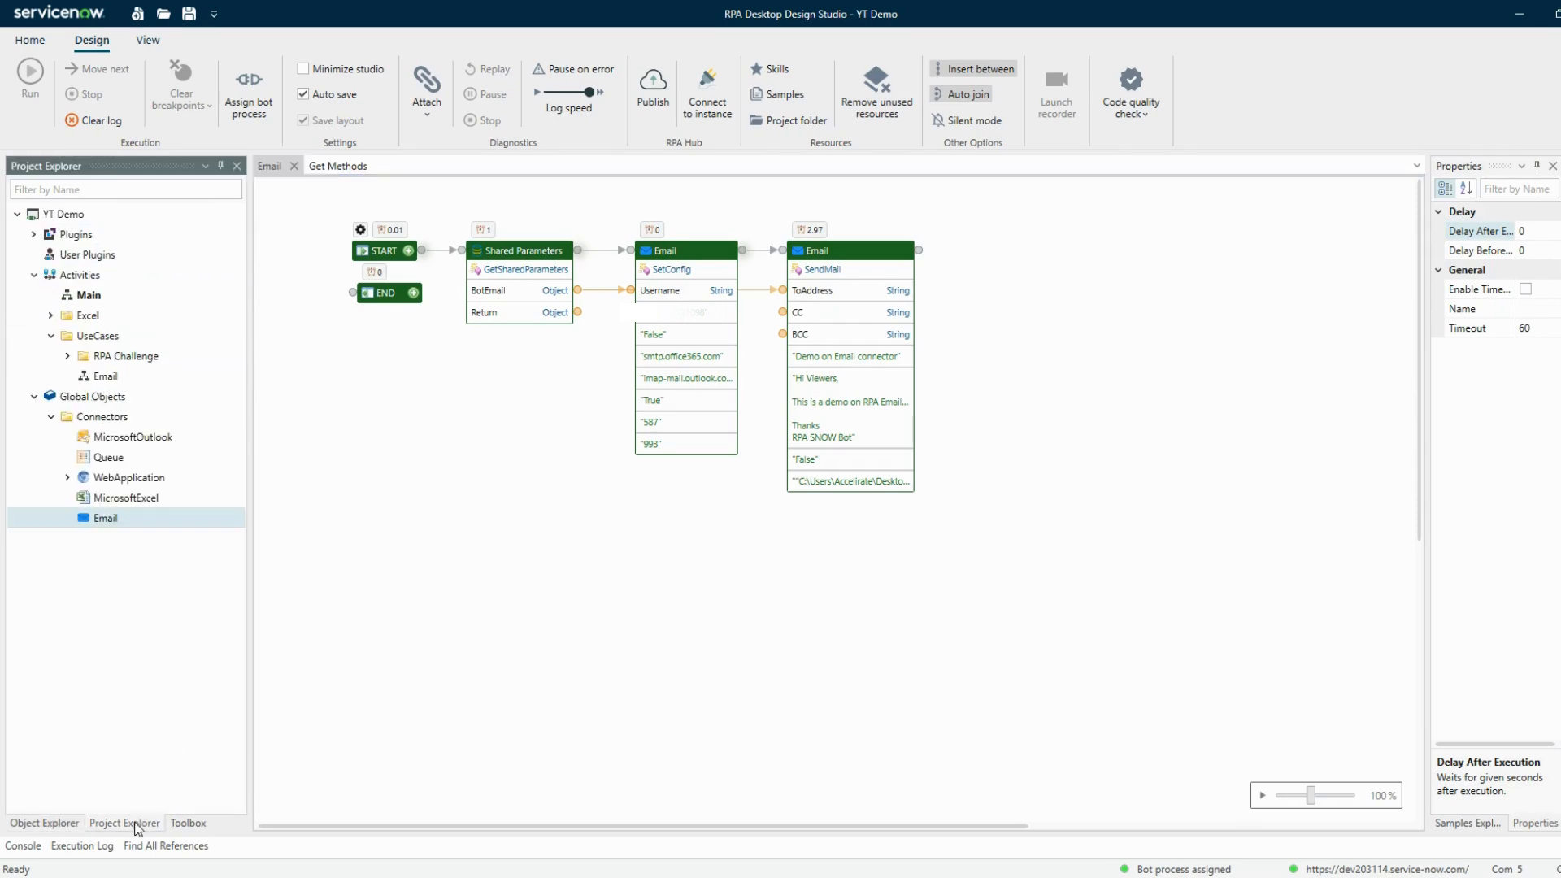